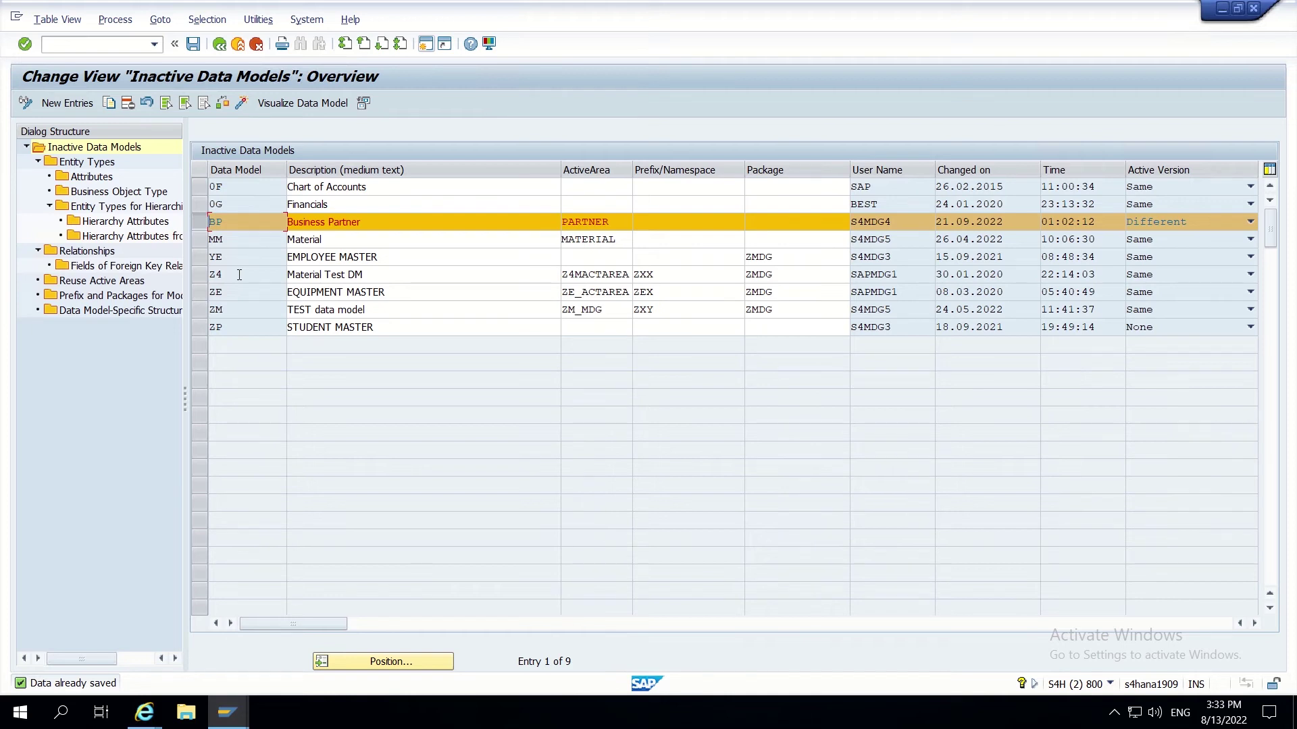
- Switch to the Search Customer page in Internet Explorer and create a new organization with the change request type Create Customer - Planet
{"action": "left_click", "coordinate": [144, 715]}
{"action": "left_click", "coordinate": [120, 655]}
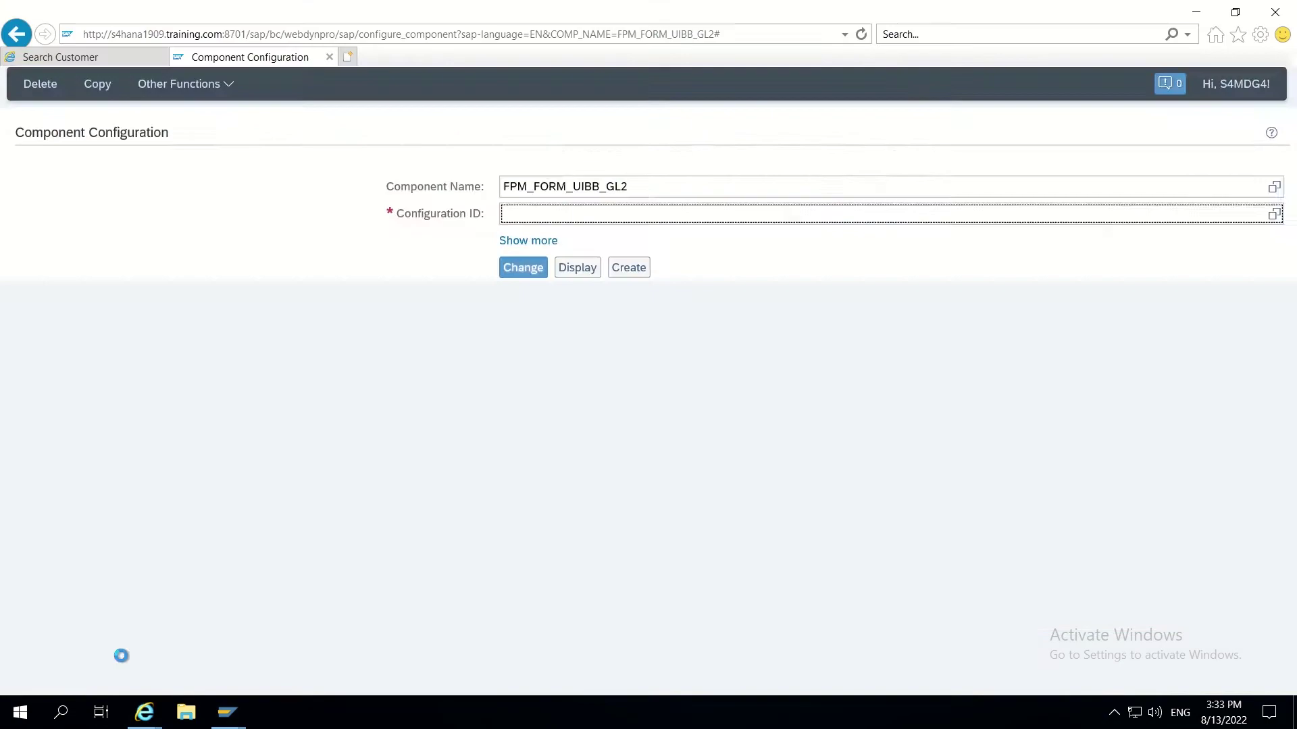
{"action": "left_click", "coordinate": [237, 525]}
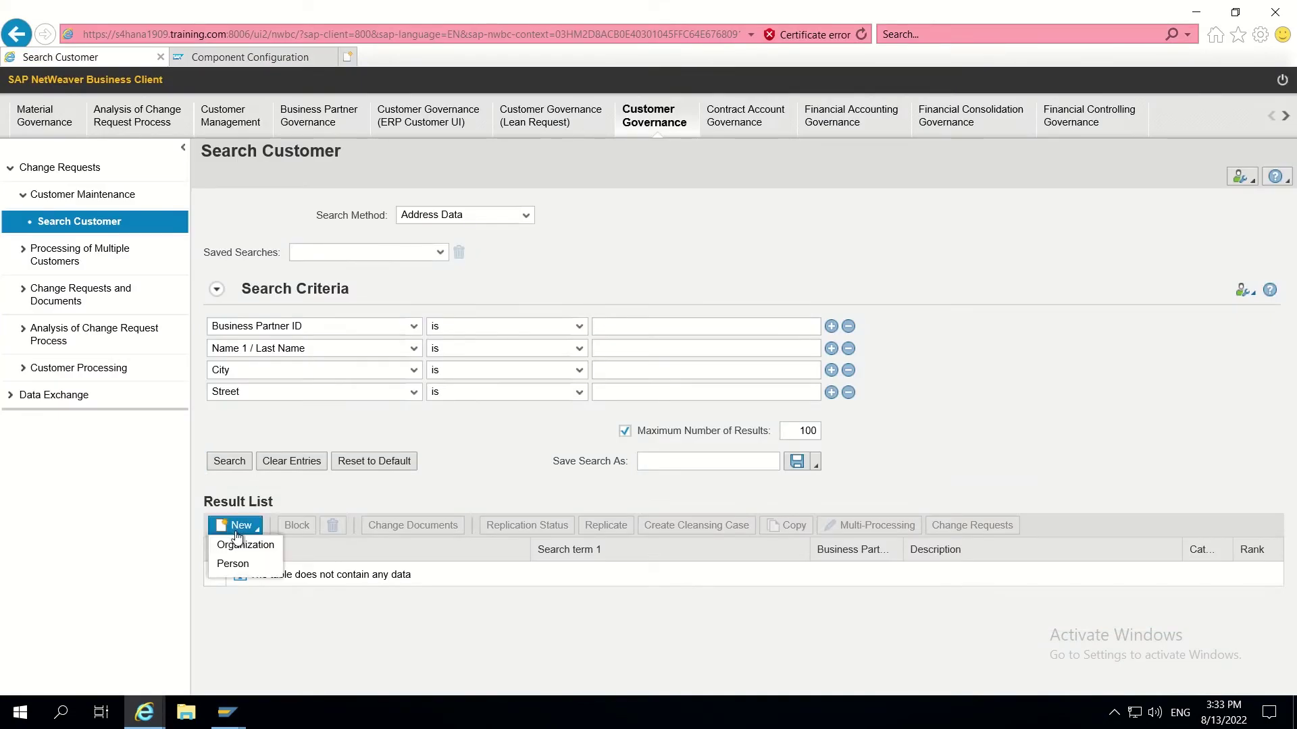
{"action": "left_click", "coordinate": [237, 545]}
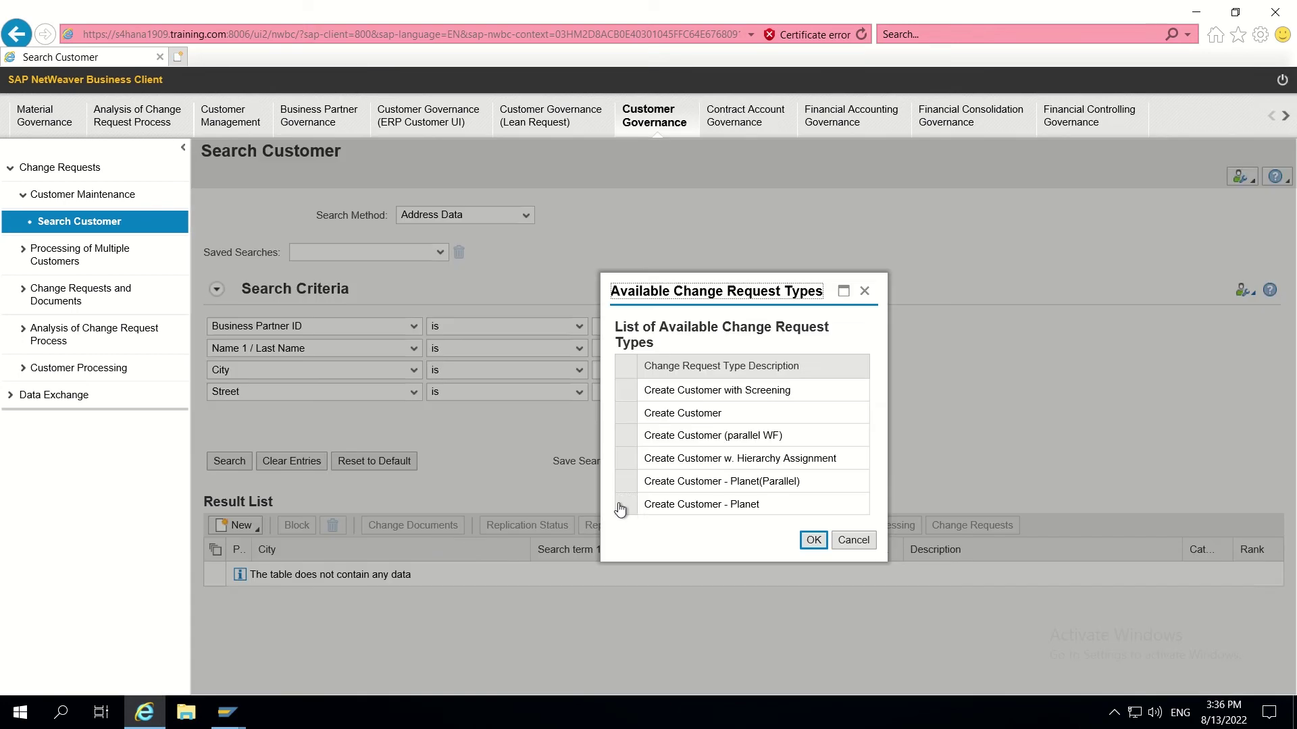
{"action": "left_click", "coordinate": [621, 506]}
{"action": "left_click", "coordinate": [813, 539]}
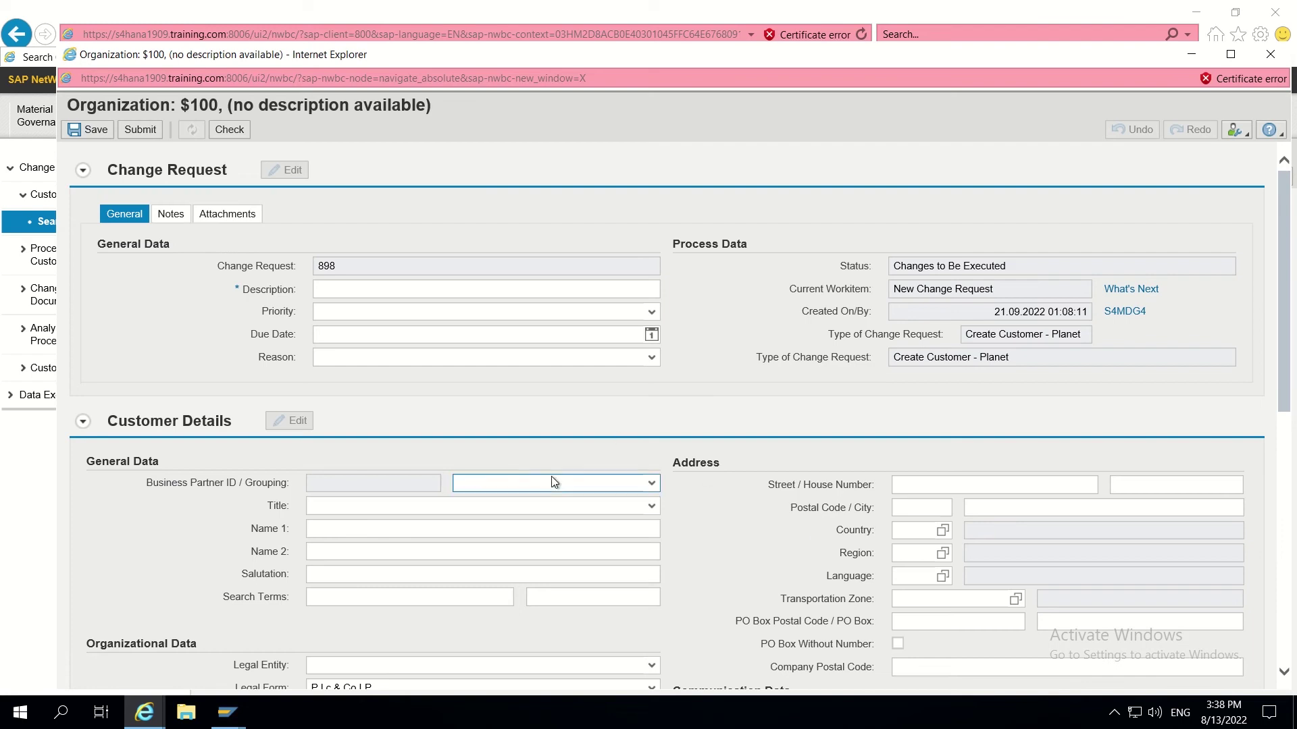
- Examine the Customer Details section of the organization form, collapsing it to see the other sections and expanding it again
{"action": "scroll", "coordinate": [444, 466], "scroll_direction": "down", "scroll_amount": 2}
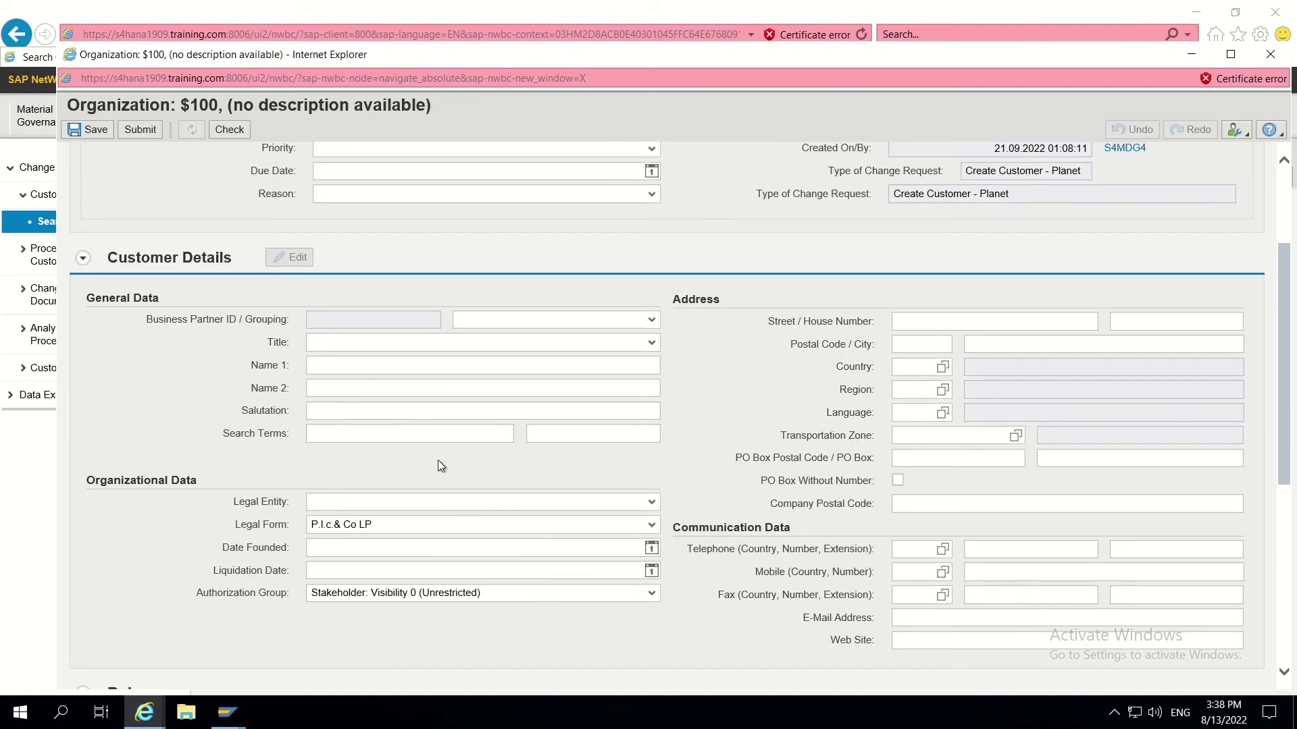
{"action": "scroll", "coordinate": [215, 287], "scroll_direction": "up", "scroll_amount": 1}
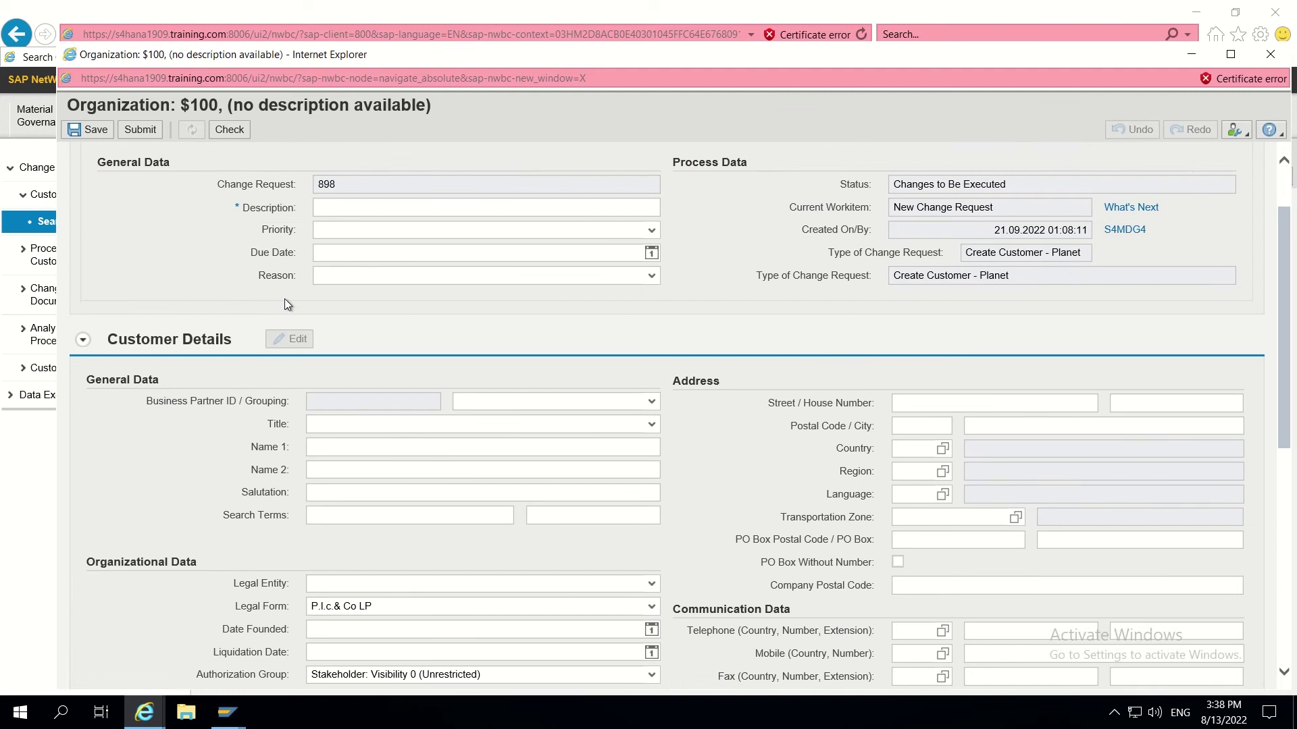
{"action": "scroll", "coordinate": [285, 298], "scroll_direction": "up", "scroll_amount": 1}
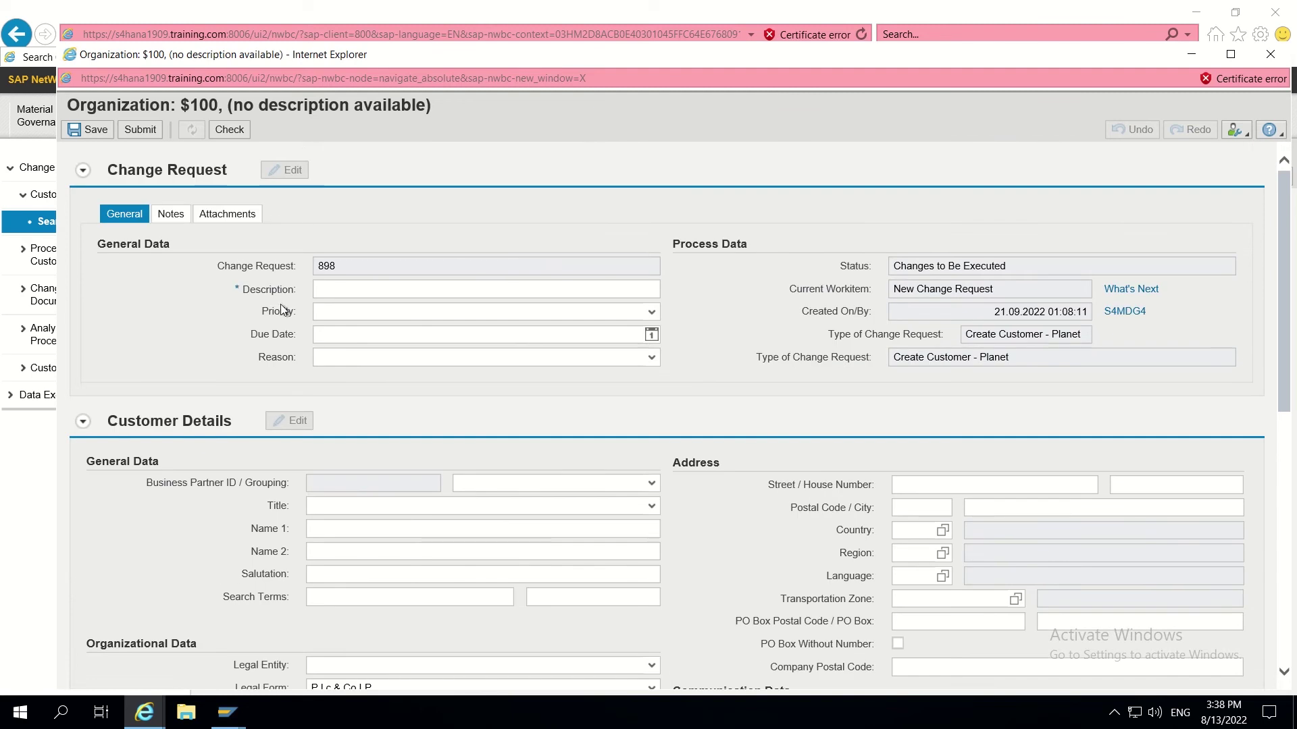
{"action": "left_click", "coordinate": [85, 423]}
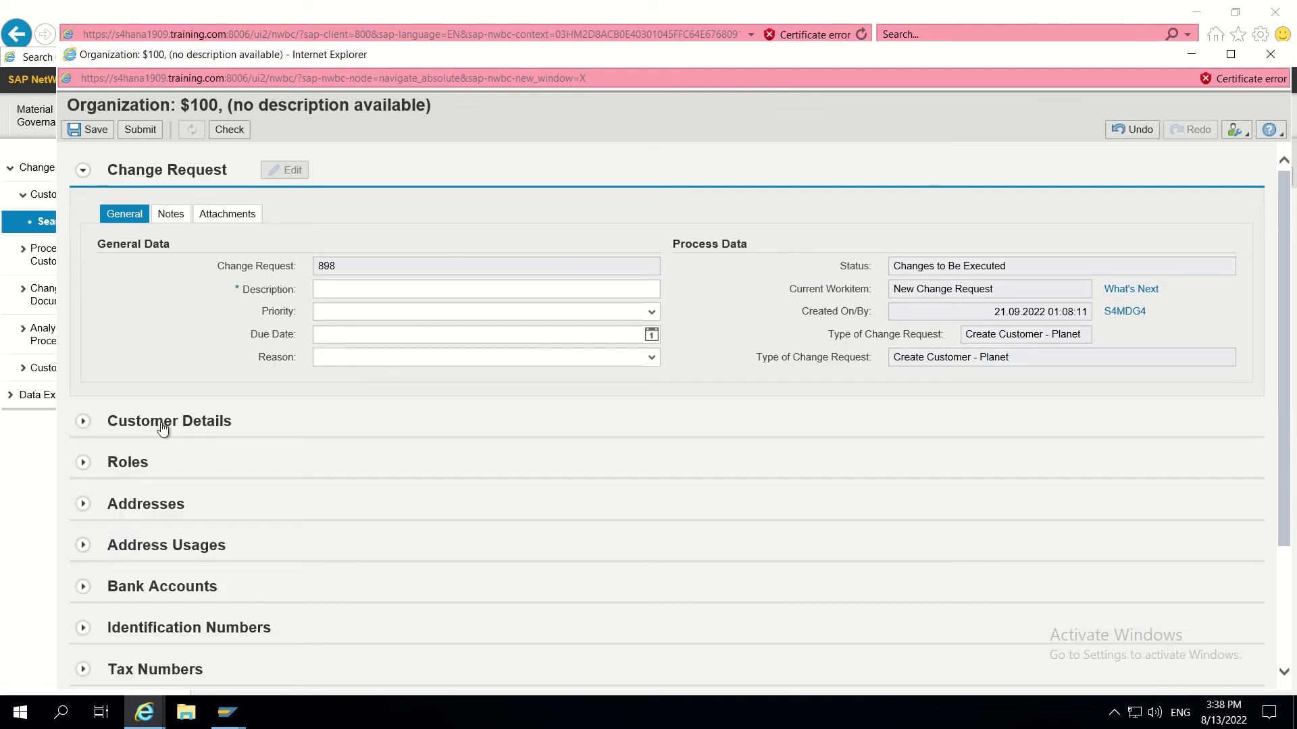
{"action": "left_click", "coordinate": [83, 421]}
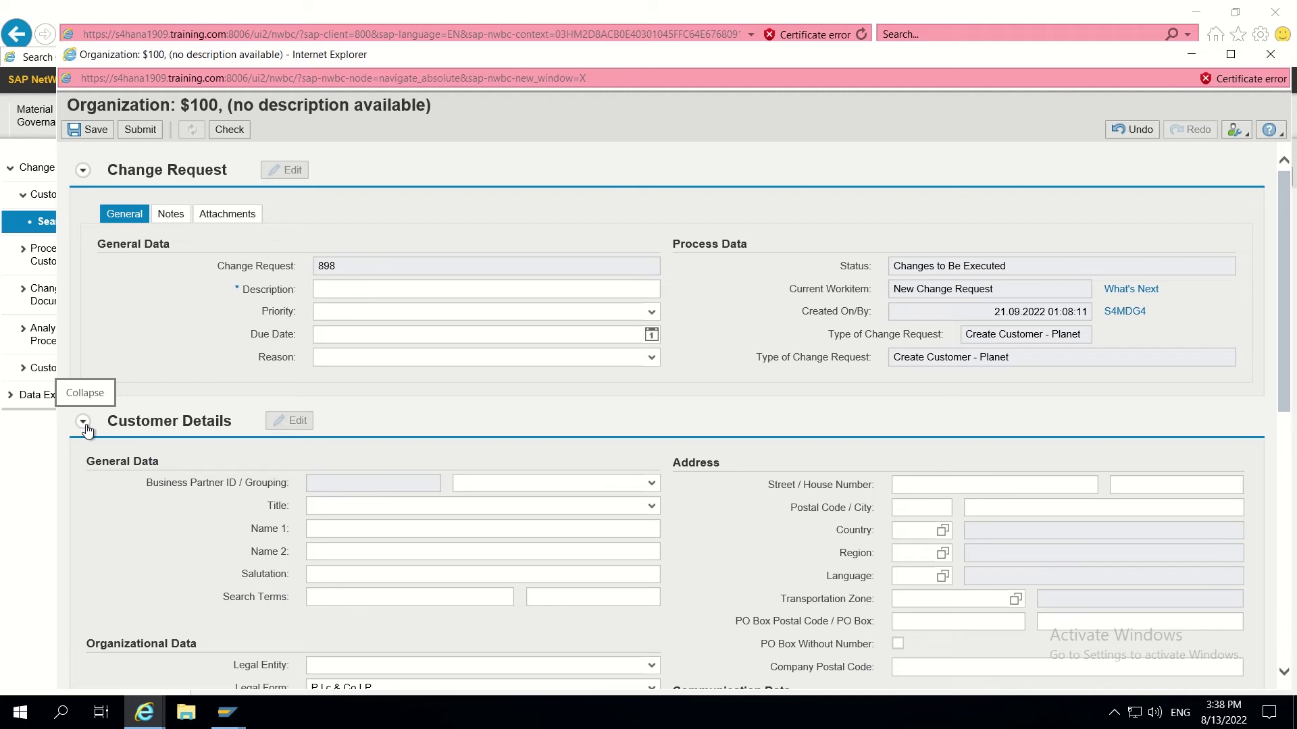
{"action": "left_click", "coordinate": [83, 421]}
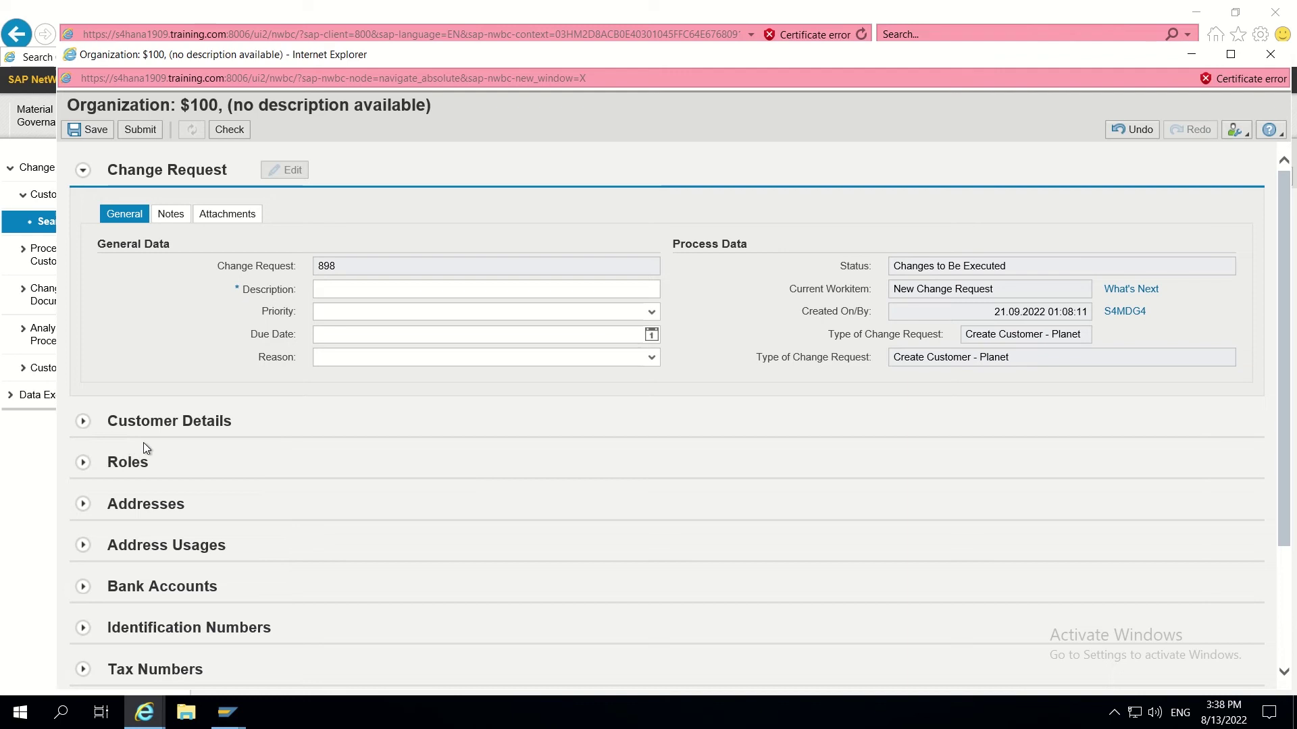
{"action": "left_click", "coordinate": [87, 425]}
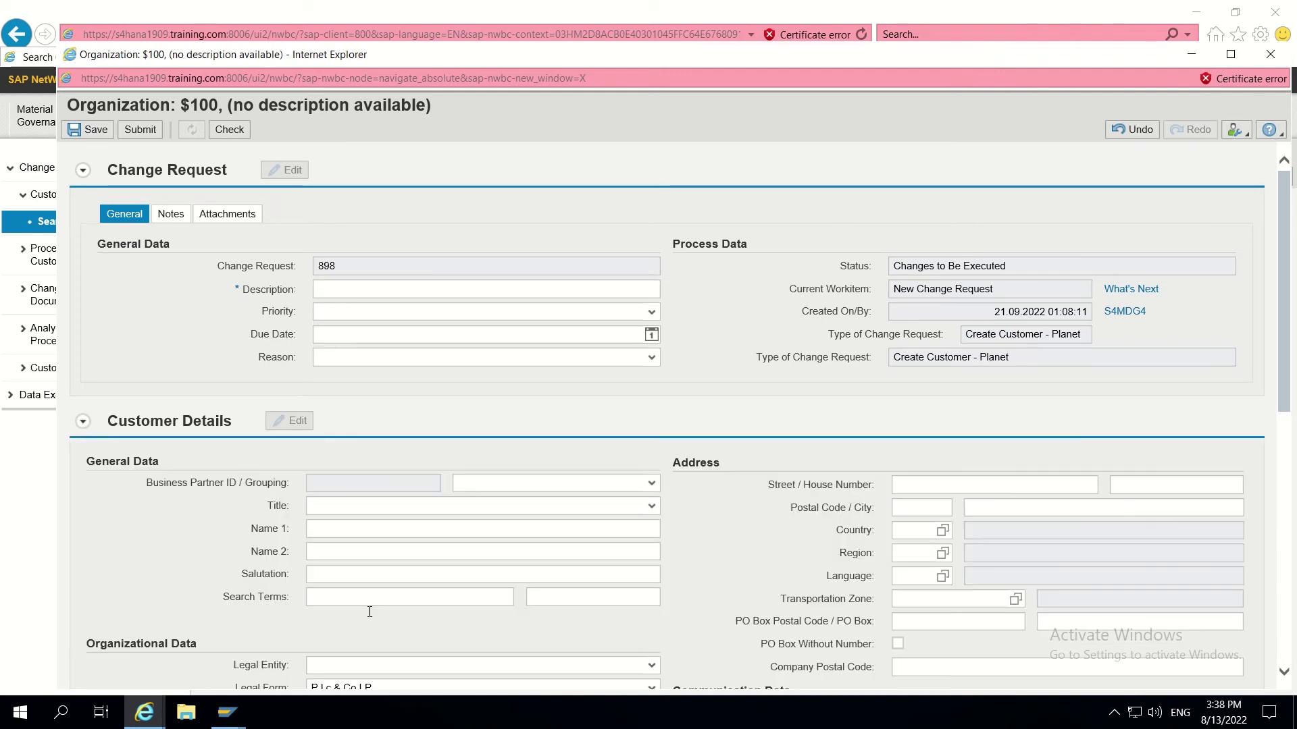
- Switch to SAP GUI and create entity type ZCUSTOM in data model BP with storage type Changeable via Other Entity Type; Generated Database Tables
{"action": "left_click", "coordinate": [227, 713]}
{"action": "left_click", "coordinate": [362, 646]}
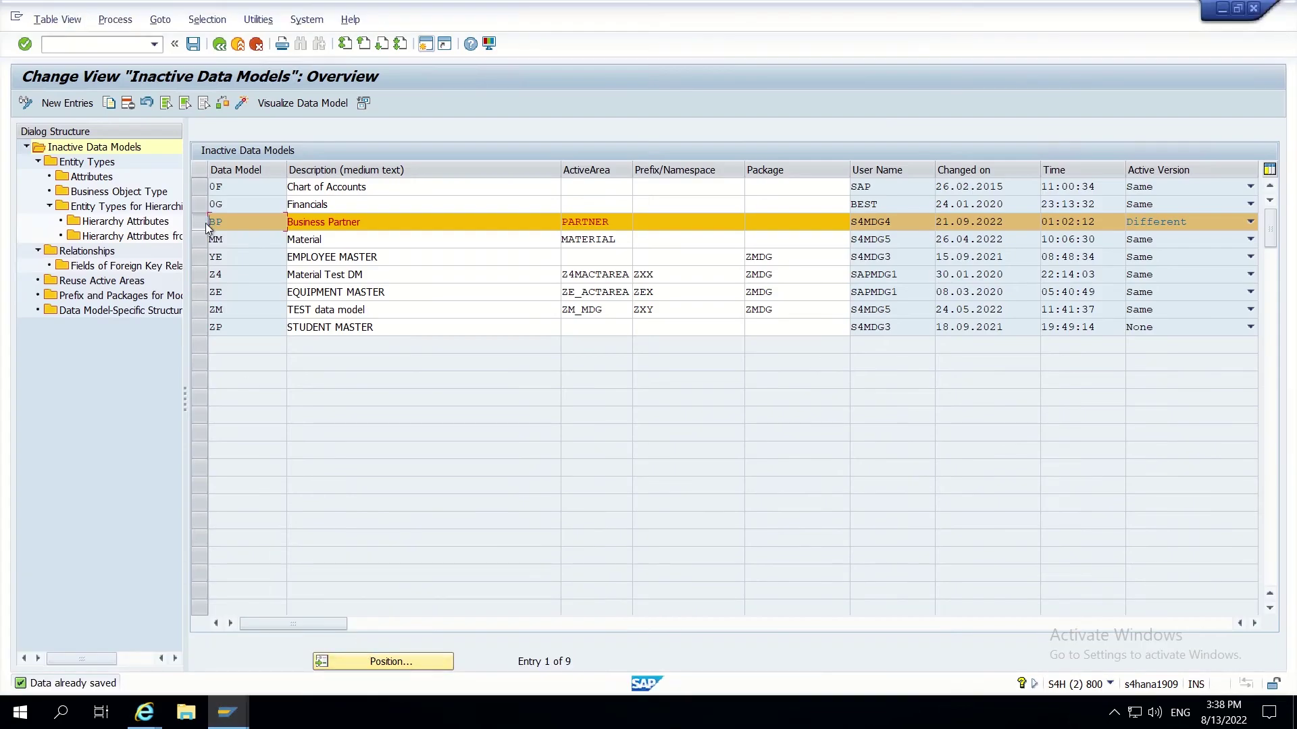
{"action": "double_click", "coordinate": [96, 162]}
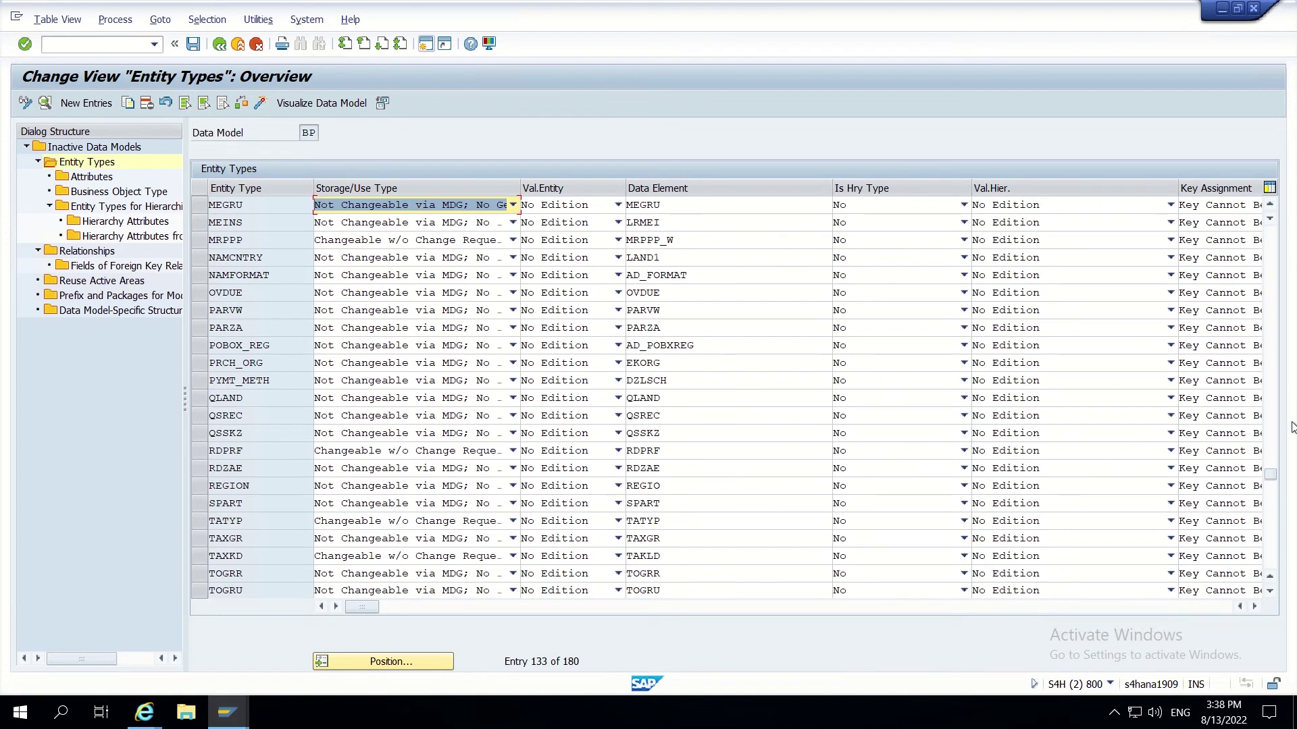
{"action": "left_click_drag", "start_coordinate": [1270, 475], "coordinate": [1273, 555]}
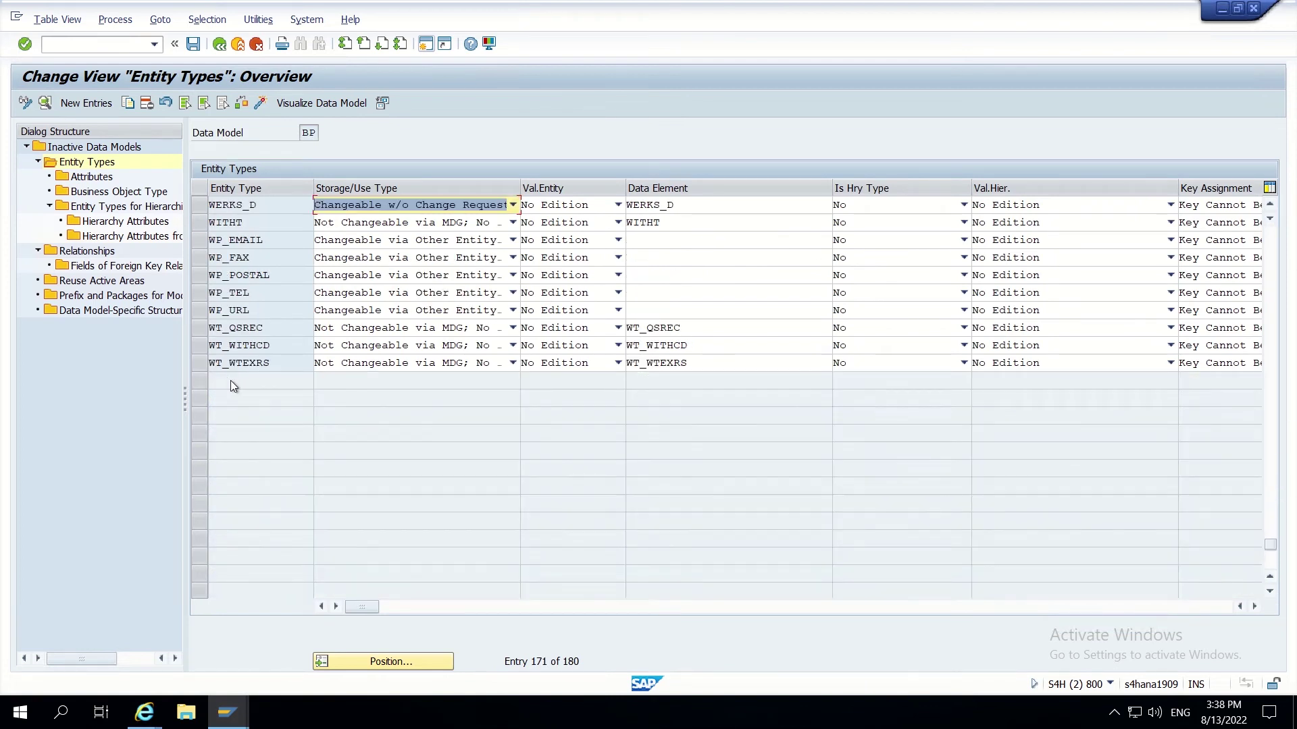
{"action": "left_click", "coordinate": [86, 103]}
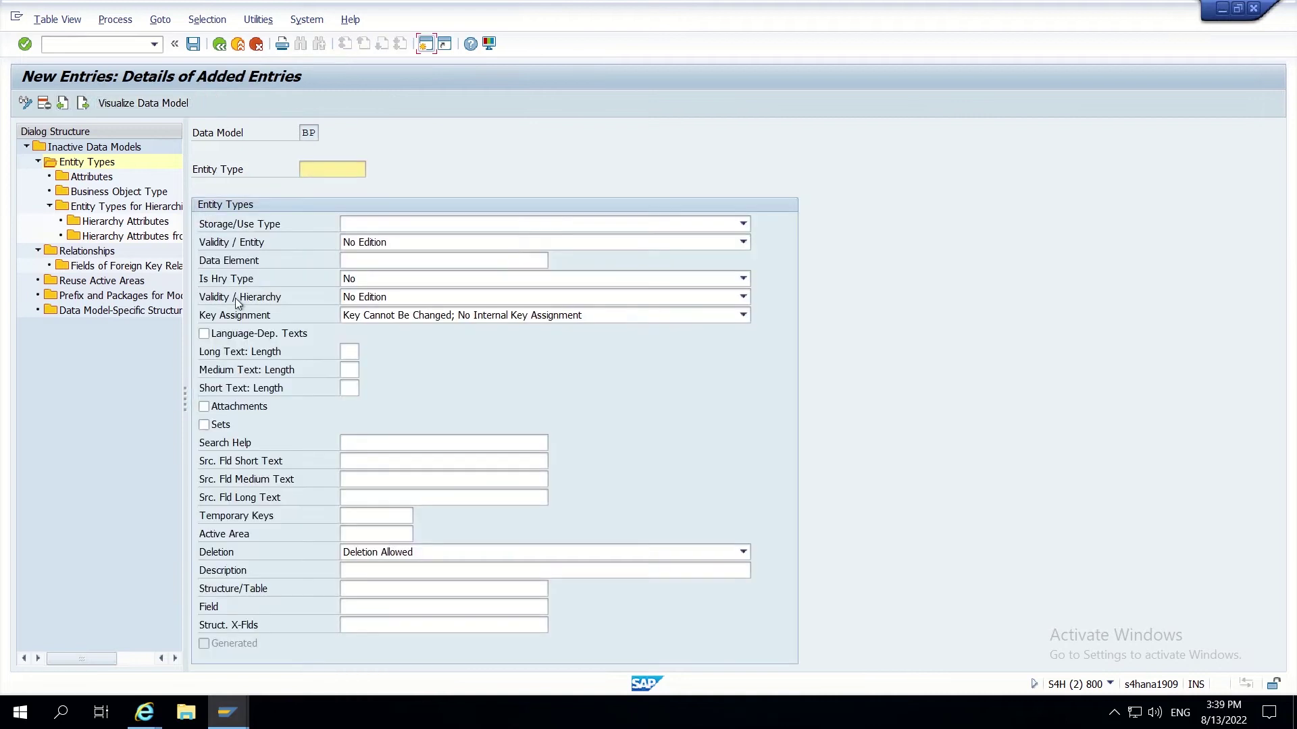
{"action": "left_click", "coordinate": [307, 169]}
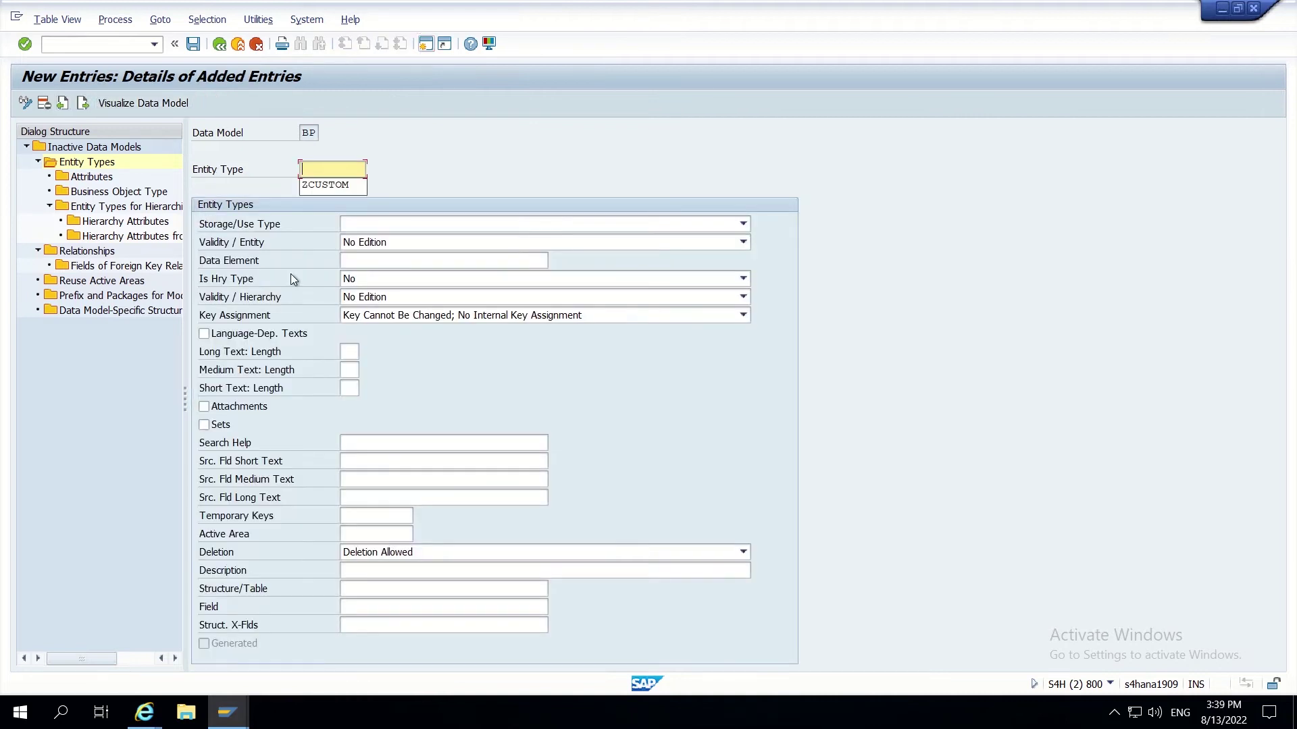
{"action": "left_click", "coordinate": [311, 186]}
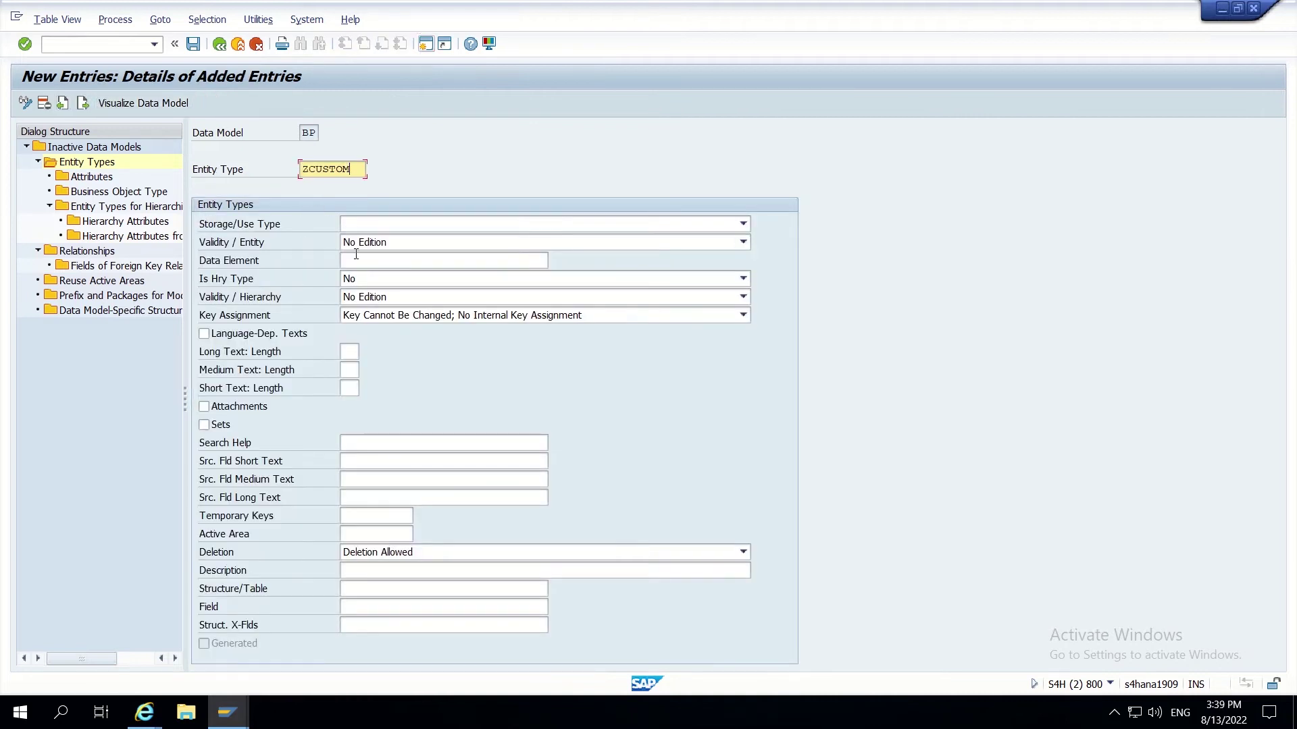
{"action": "left_click", "coordinate": [374, 223]}
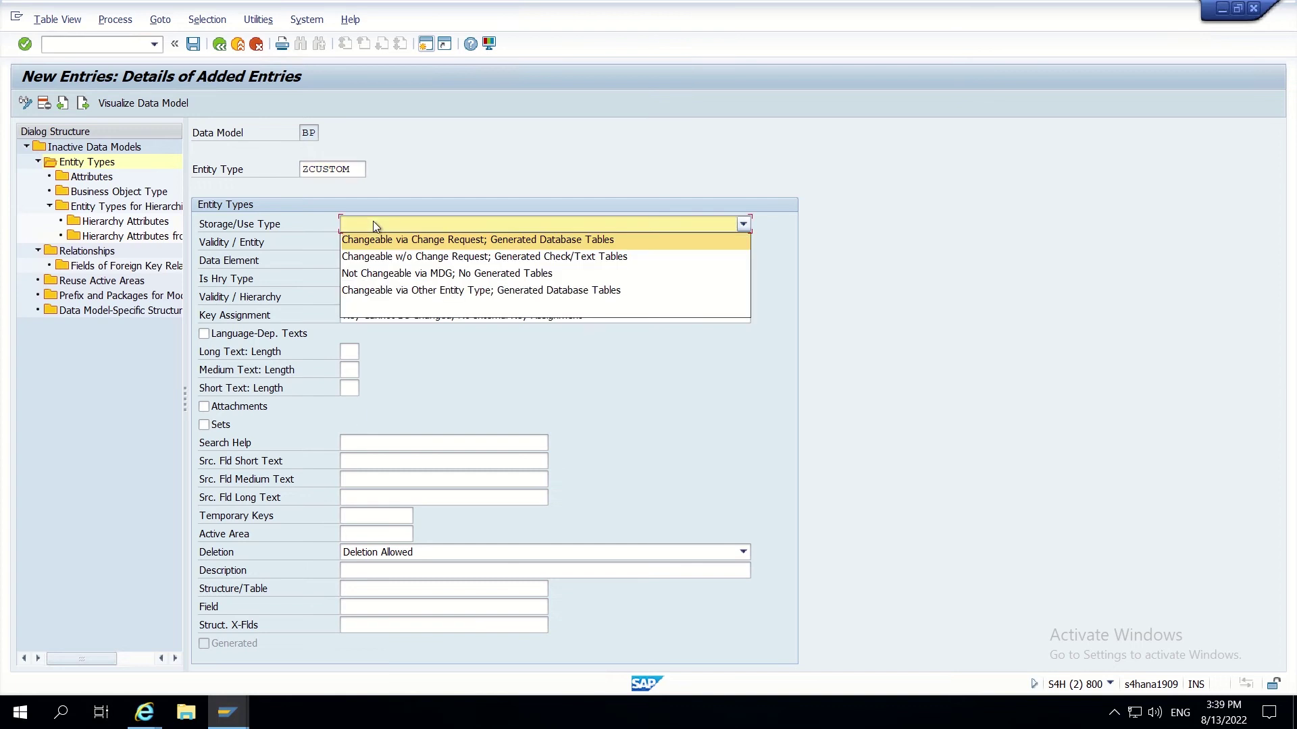
{"action": "left_click", "coordinate": [397, 292]}
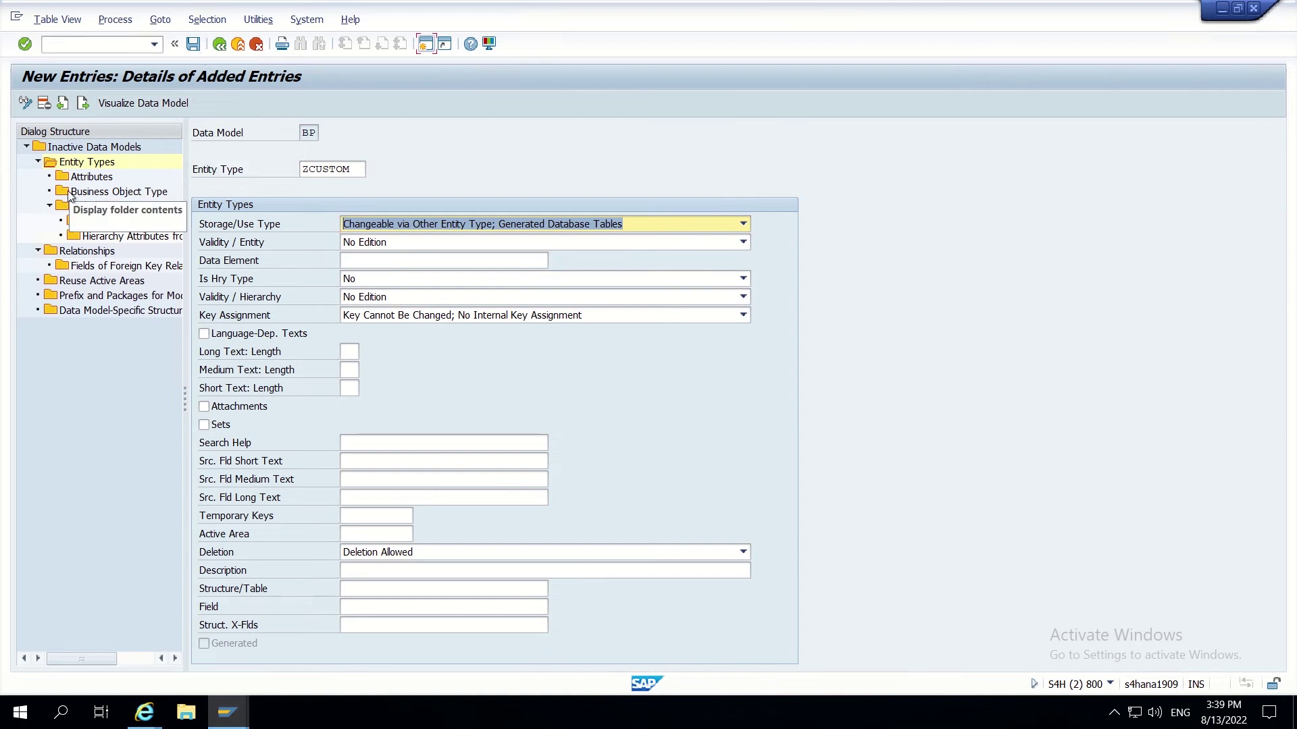
- Add the attribute ZZROUTER with data element CHAR40 to entity type ZCUSTOM and save the changes despite the issued messages
{"action": "left_click", "coordinate": [88, 179]}
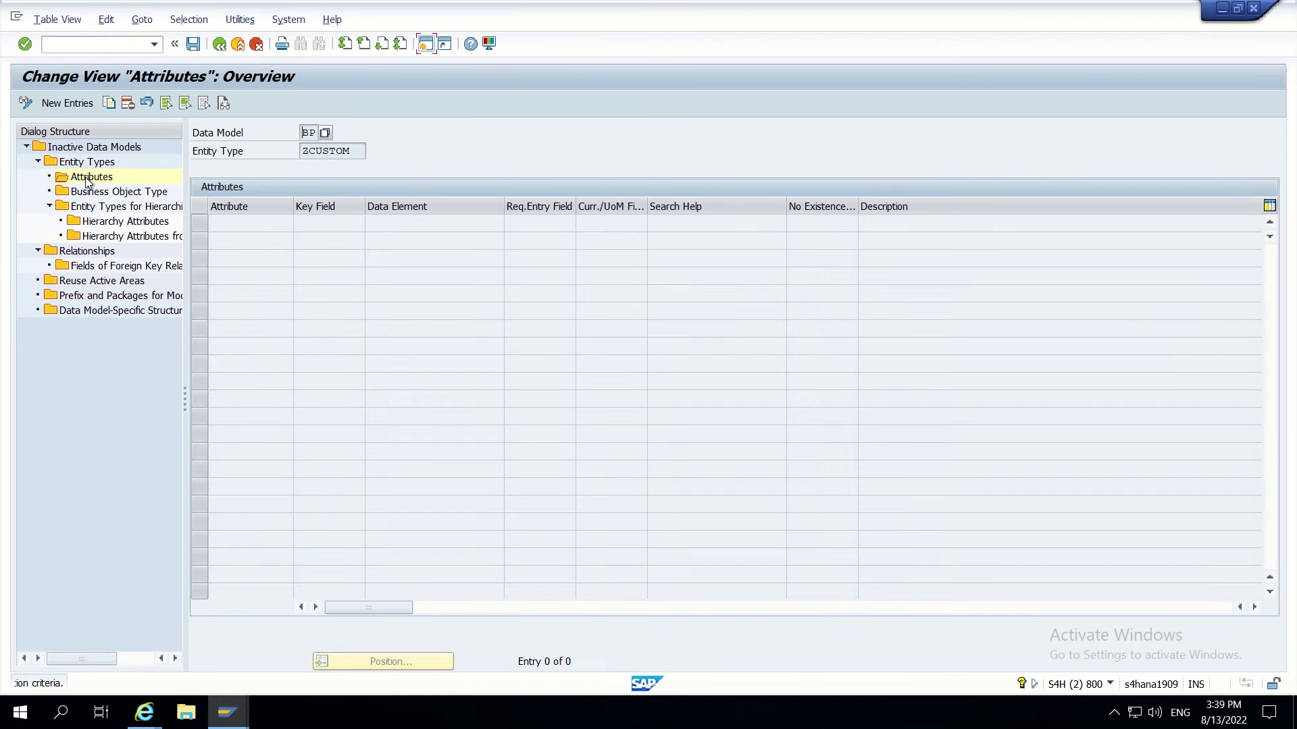
{"action": "left_click", "coordinate": [74, 106]}
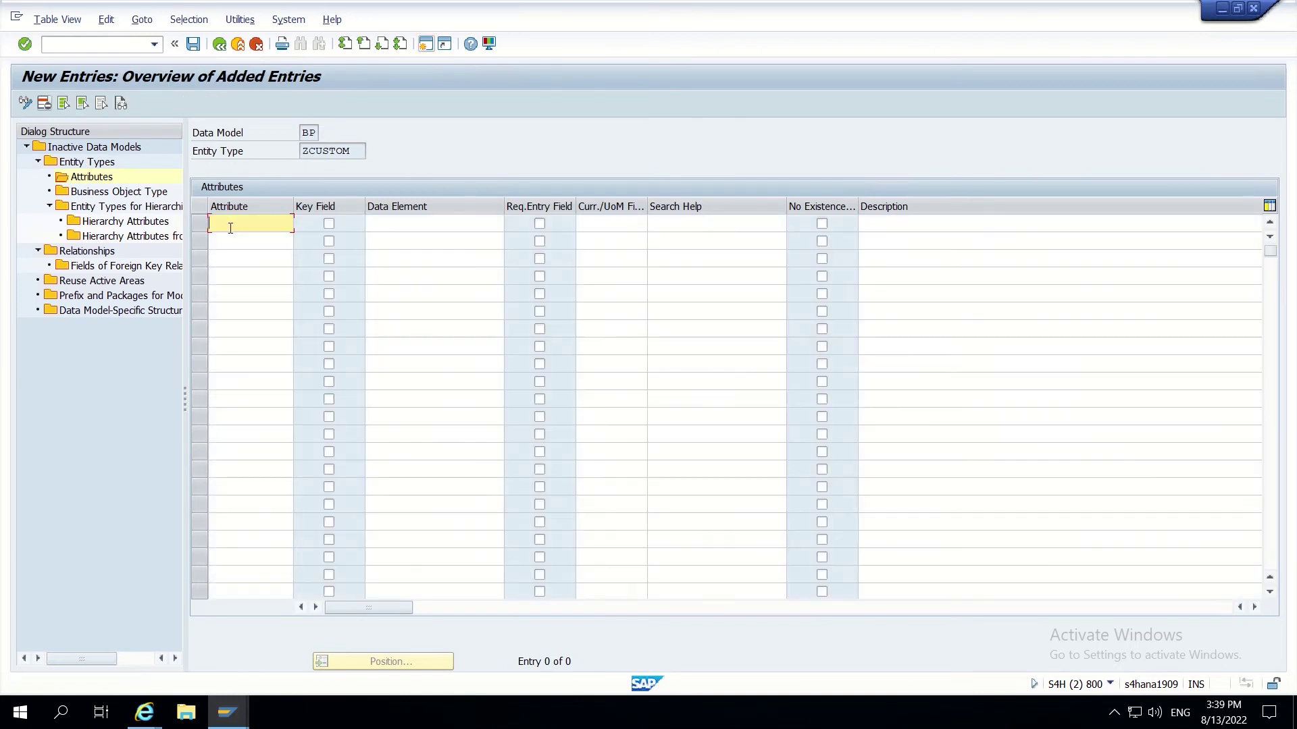
{"action": "left_click", "coordinate": [231, 227]}
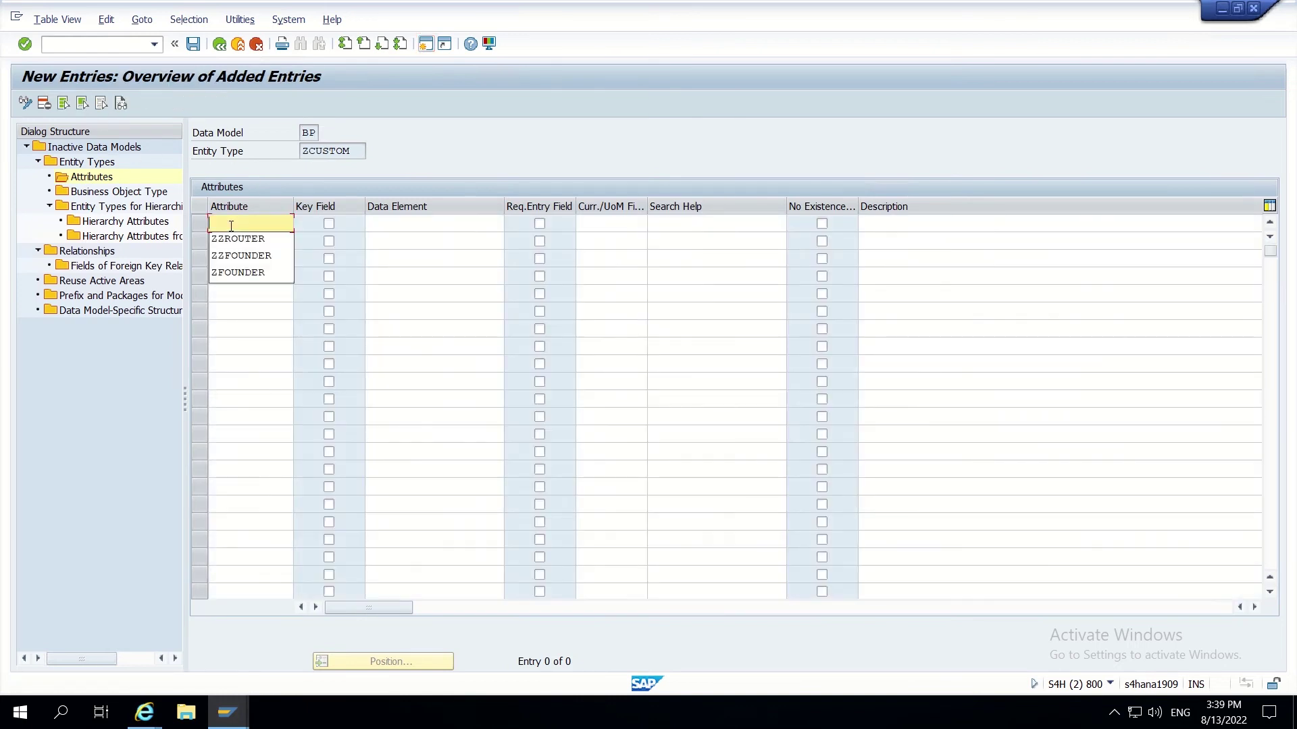
{"action": "left_click", "coordinate": [234, 240]}
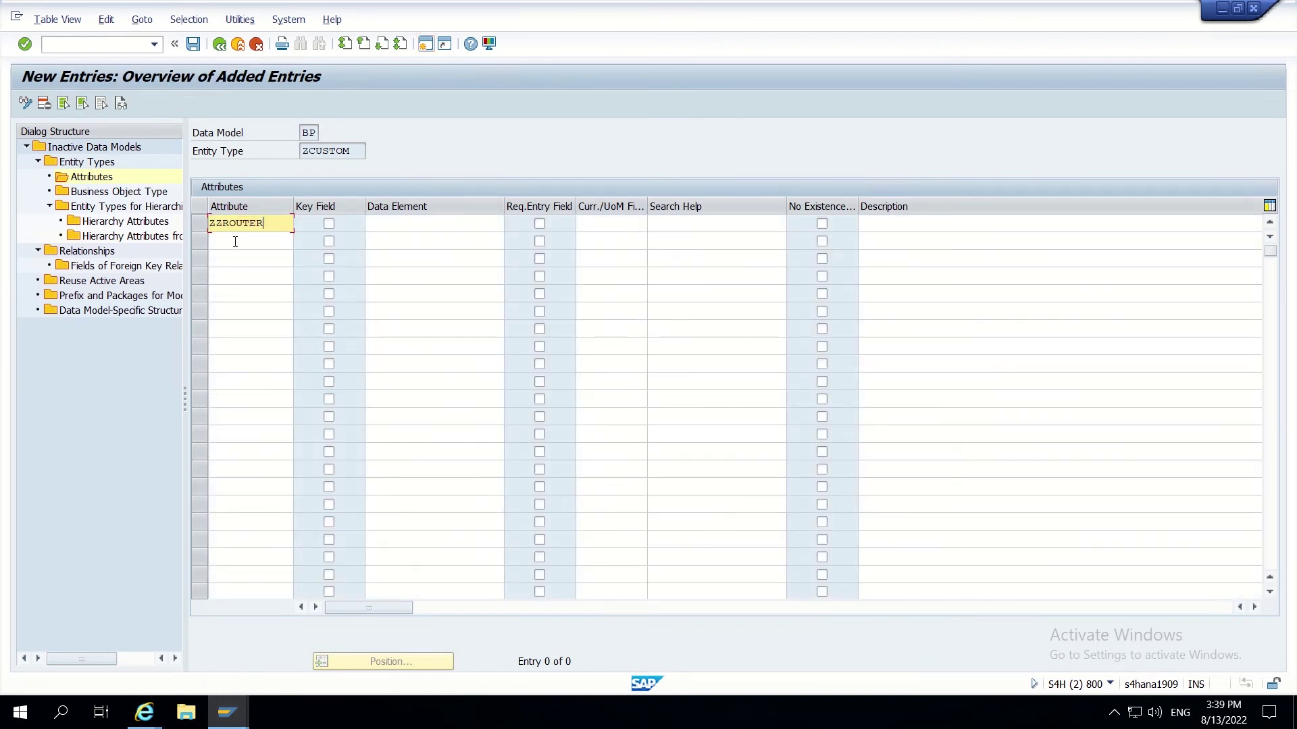
{"action": "left_click", "coordinate": [384, 228]}
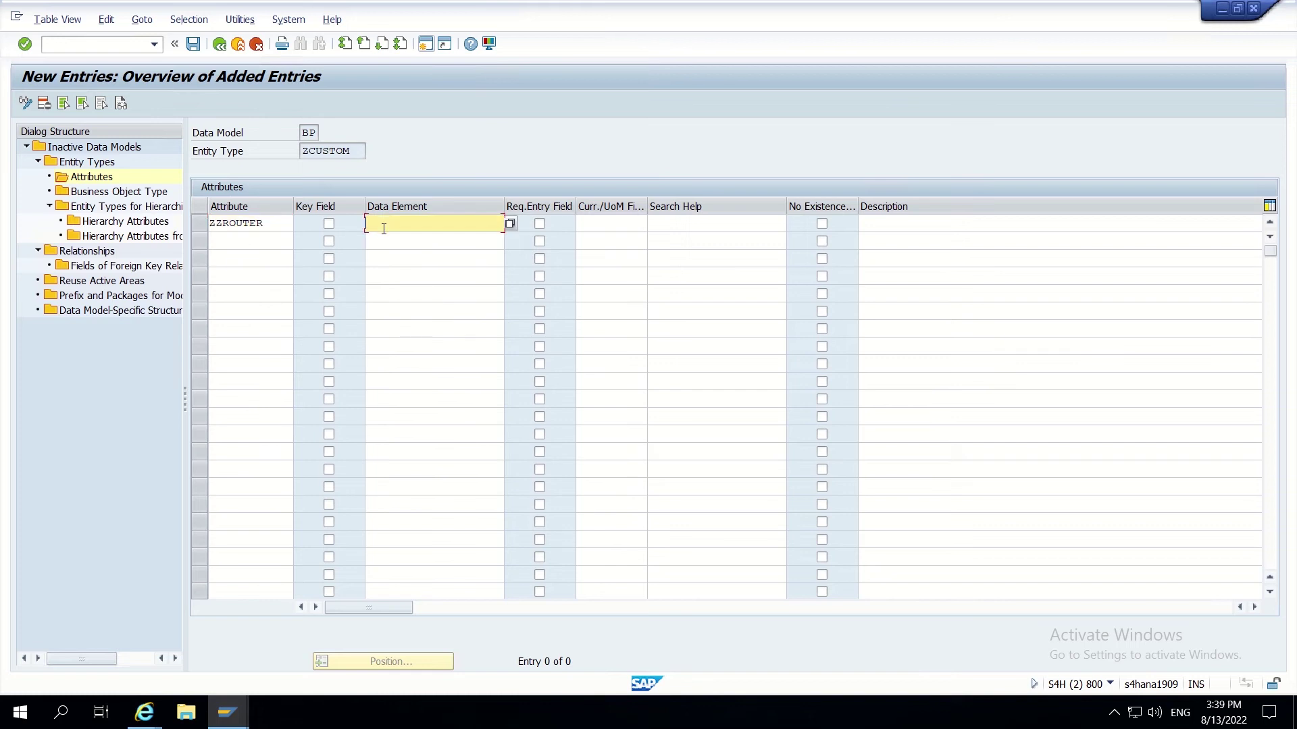
{"action": "type", "text": "CHAR40"}
{"action": "key", "text": "Return"}
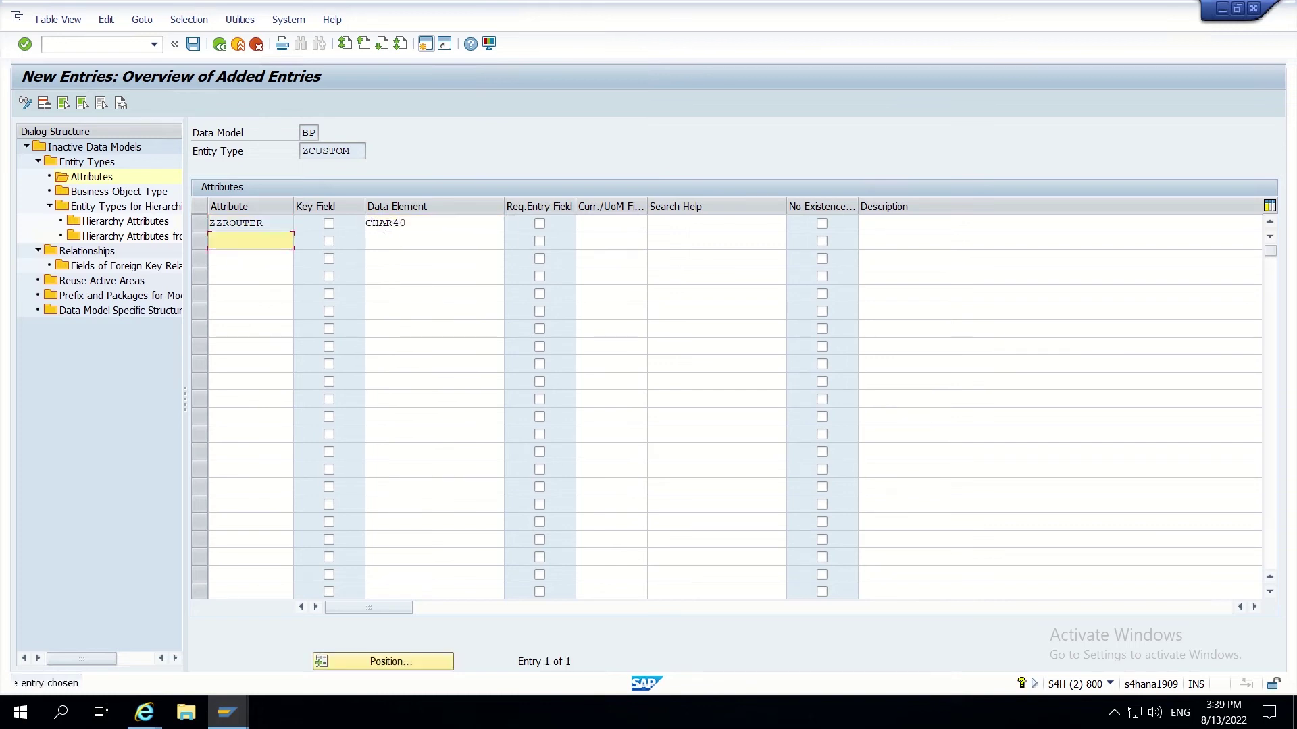
{"action": "left_click", "coordinate": [193, 44]}
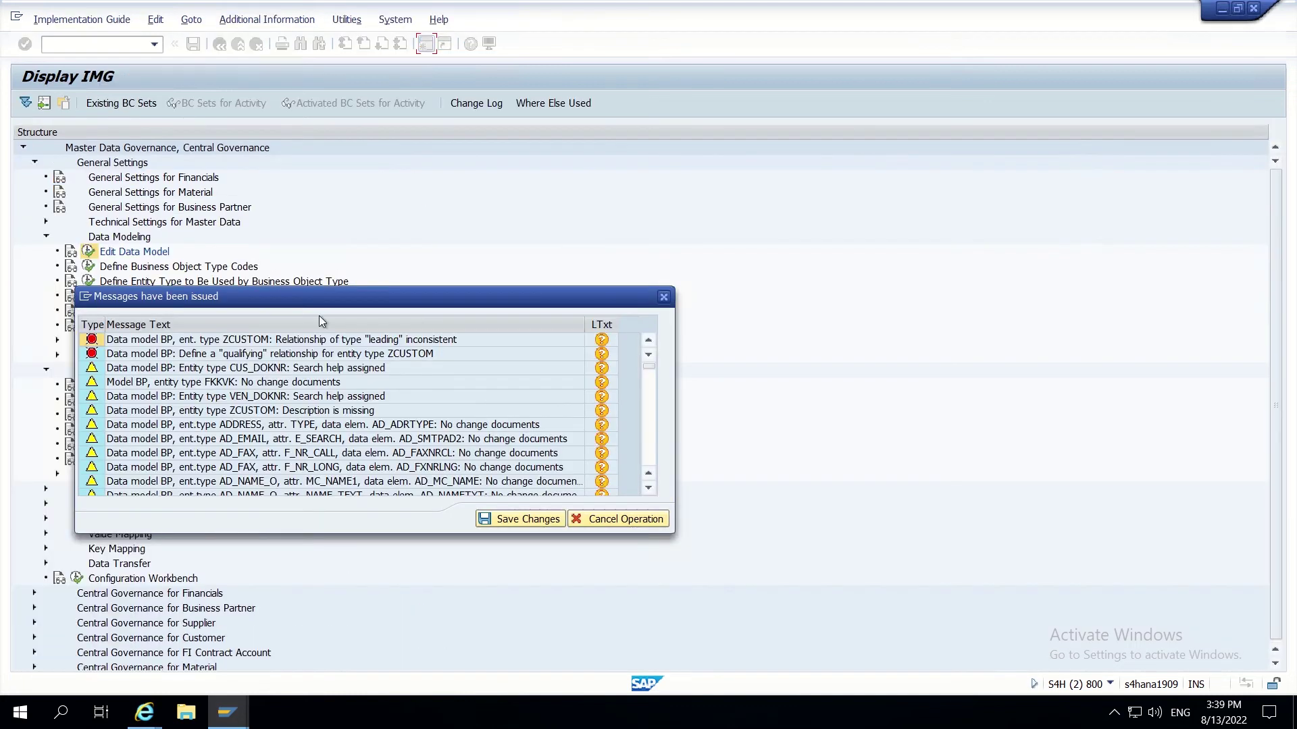
{"action": "left_click", "coordinate": [538, 520]}
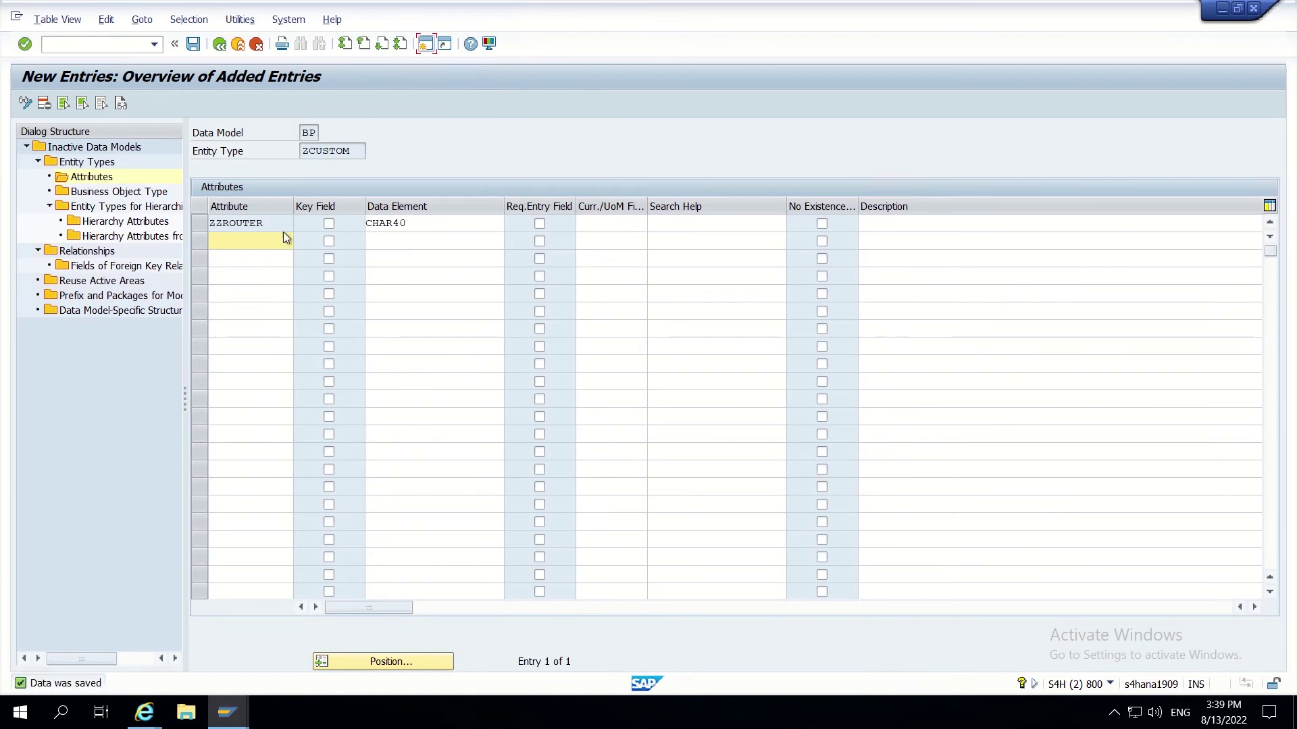
- Enter Router as the description of the ZZROUTER attribute
{"action": "left_click", "coordinate": [876, 227]}
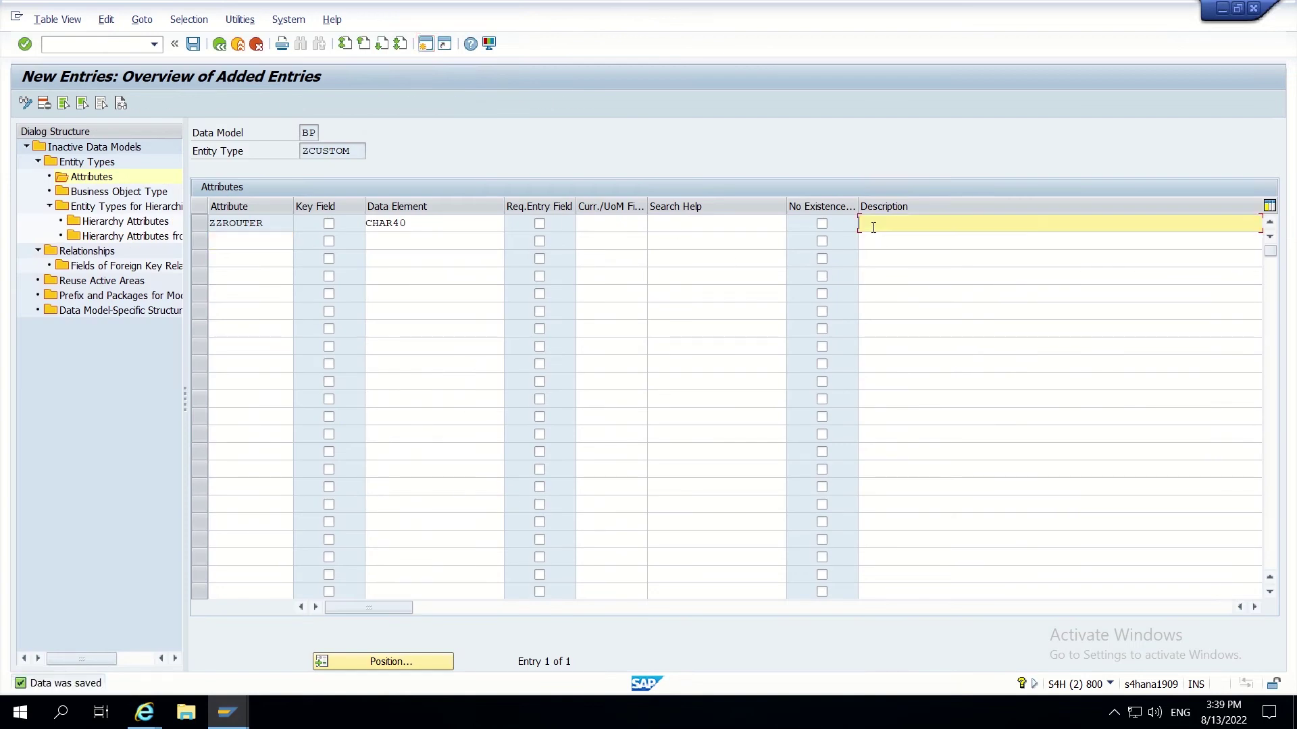
{"action": "type", "text": "Router"}
{"action": "key", "text": "Return"}
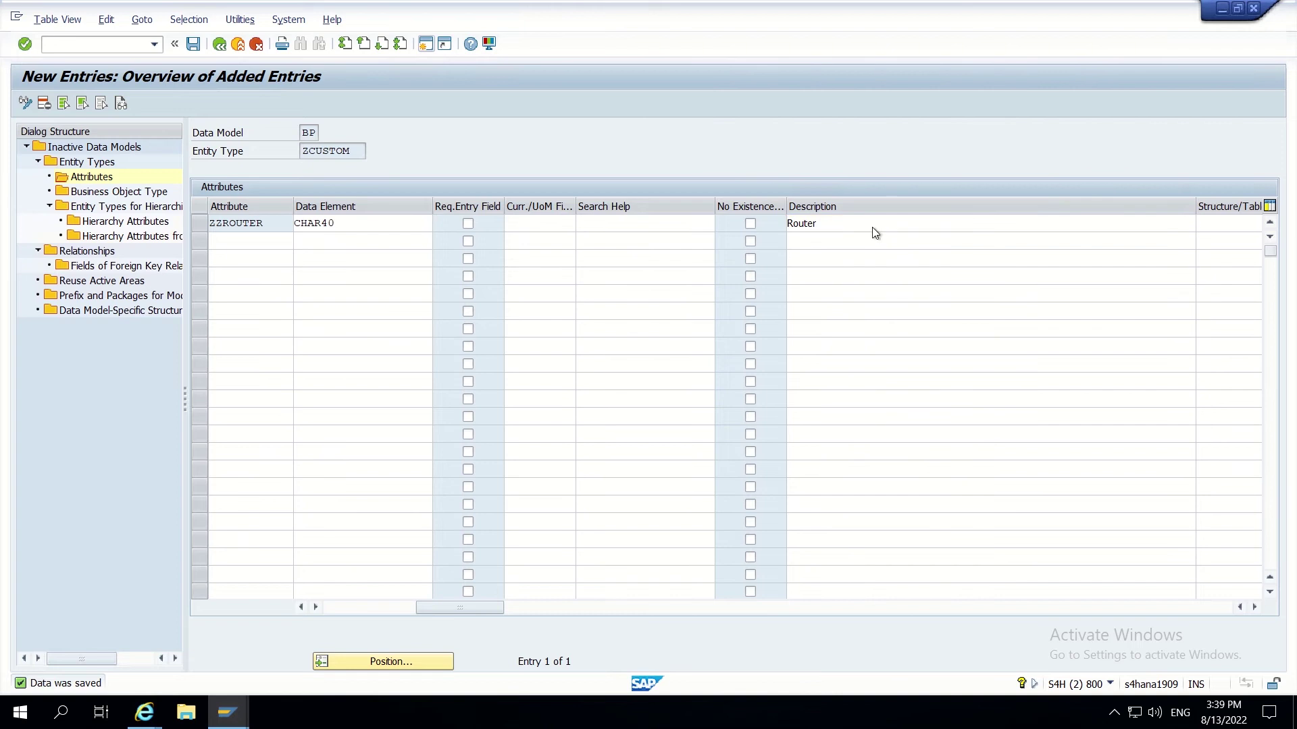
- Start a new relationship in data model BP from entity type BP_HEADER with relationship type Leading
{"action": "double_click", "coordinate": [84, 252]}
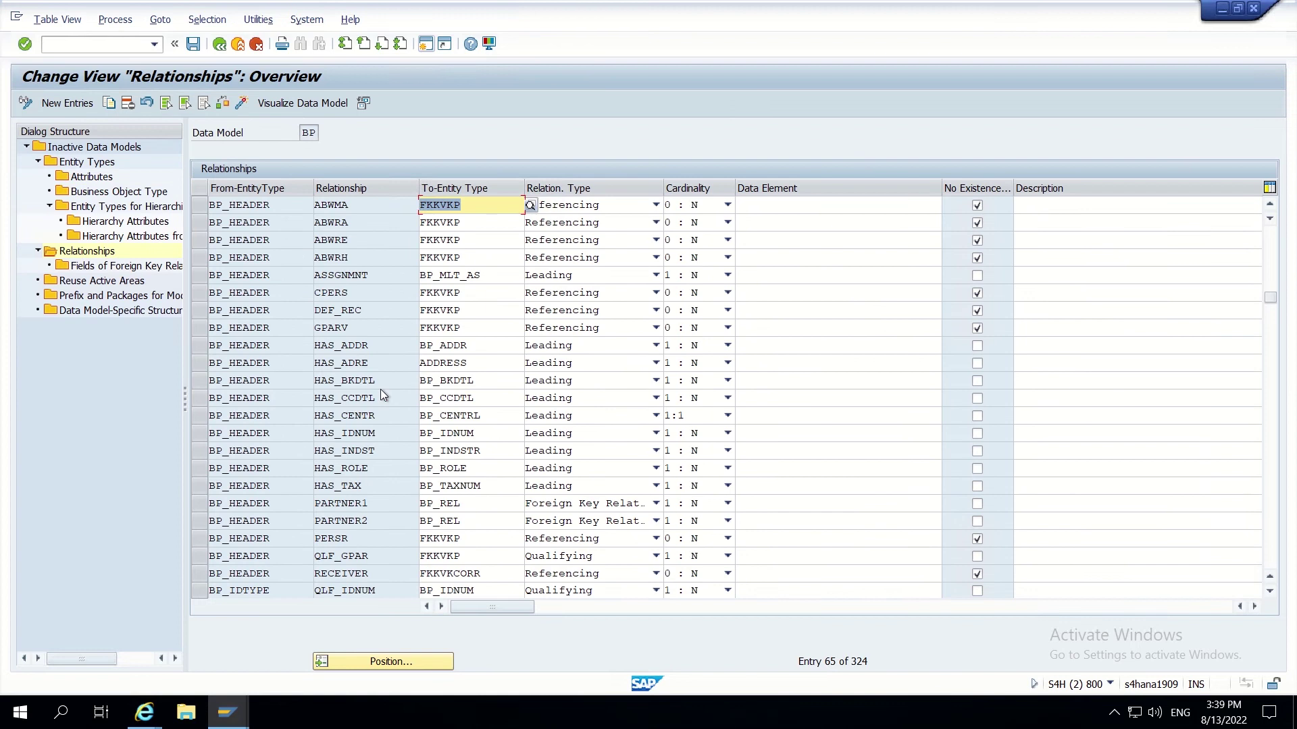
{"action": "left_click", "coordinate": [76, 106]}
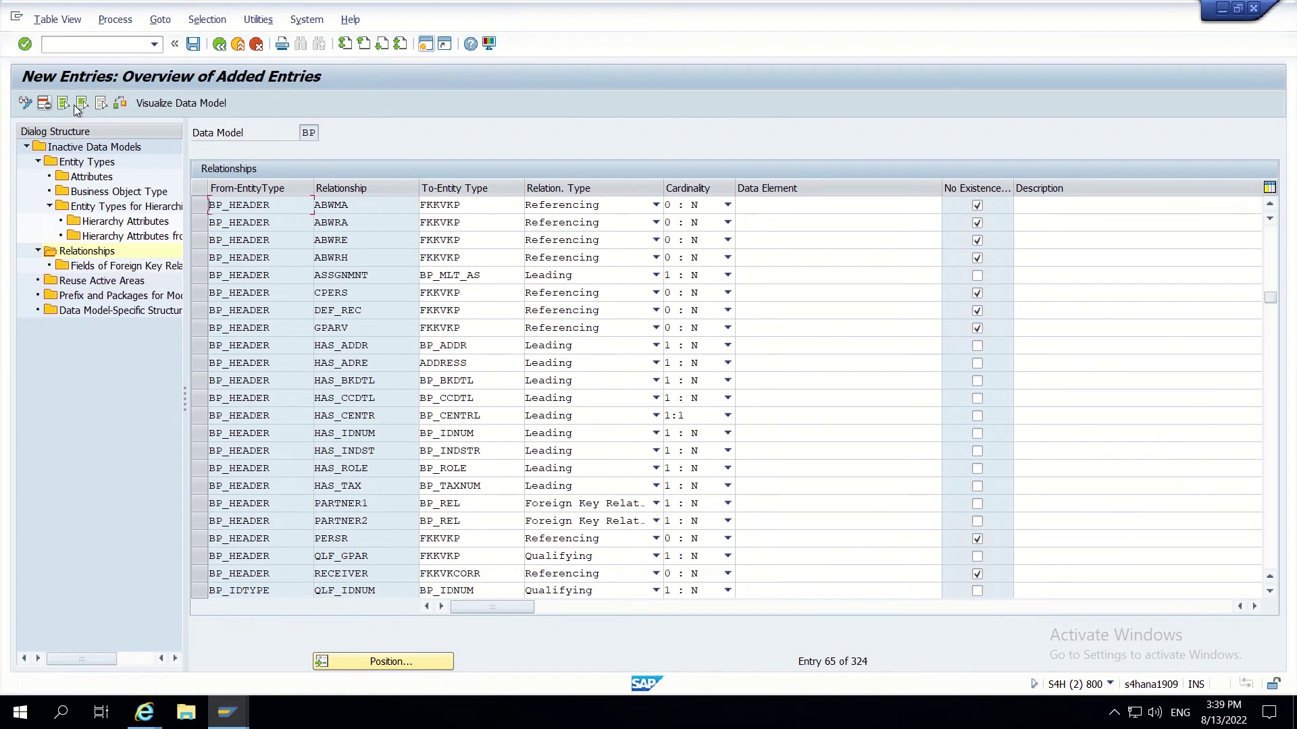
{"action": "type", "text": "BP_E"}
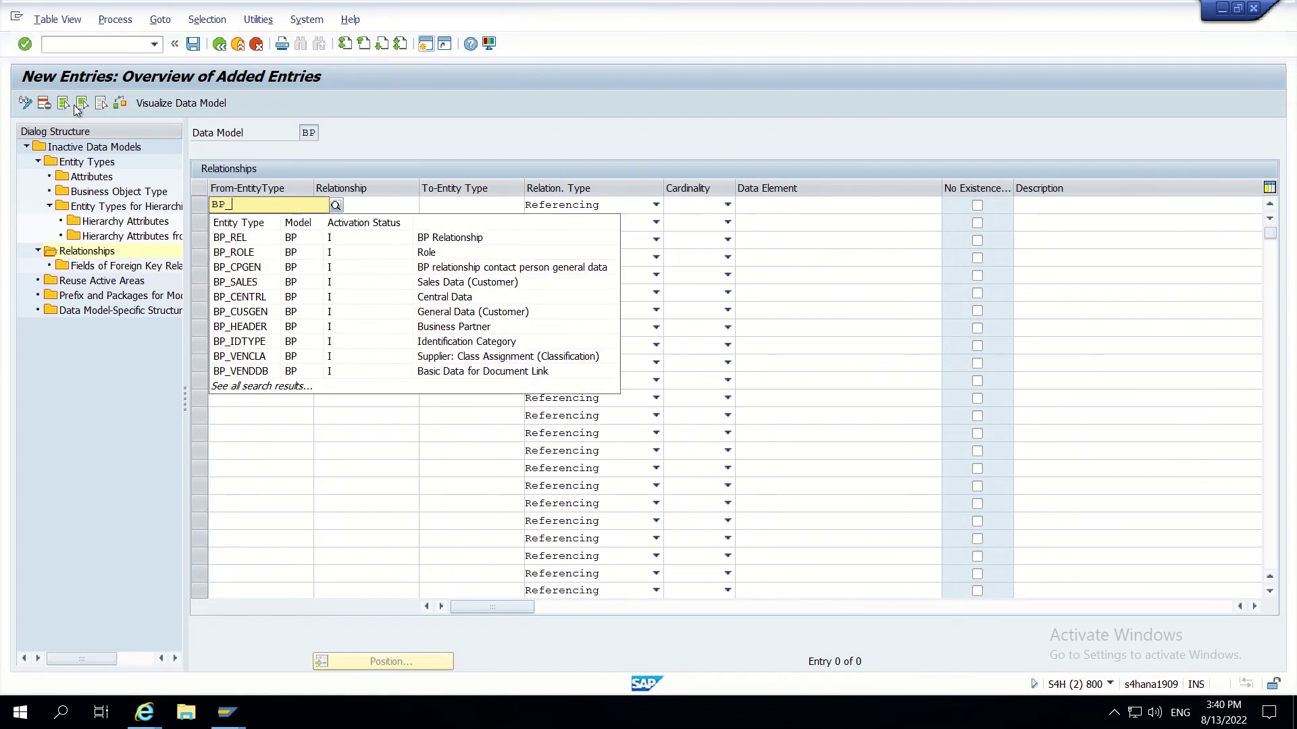
{"action": "key", "text": "BackSpace"}
{"action": "type", "text": "HEADER"}
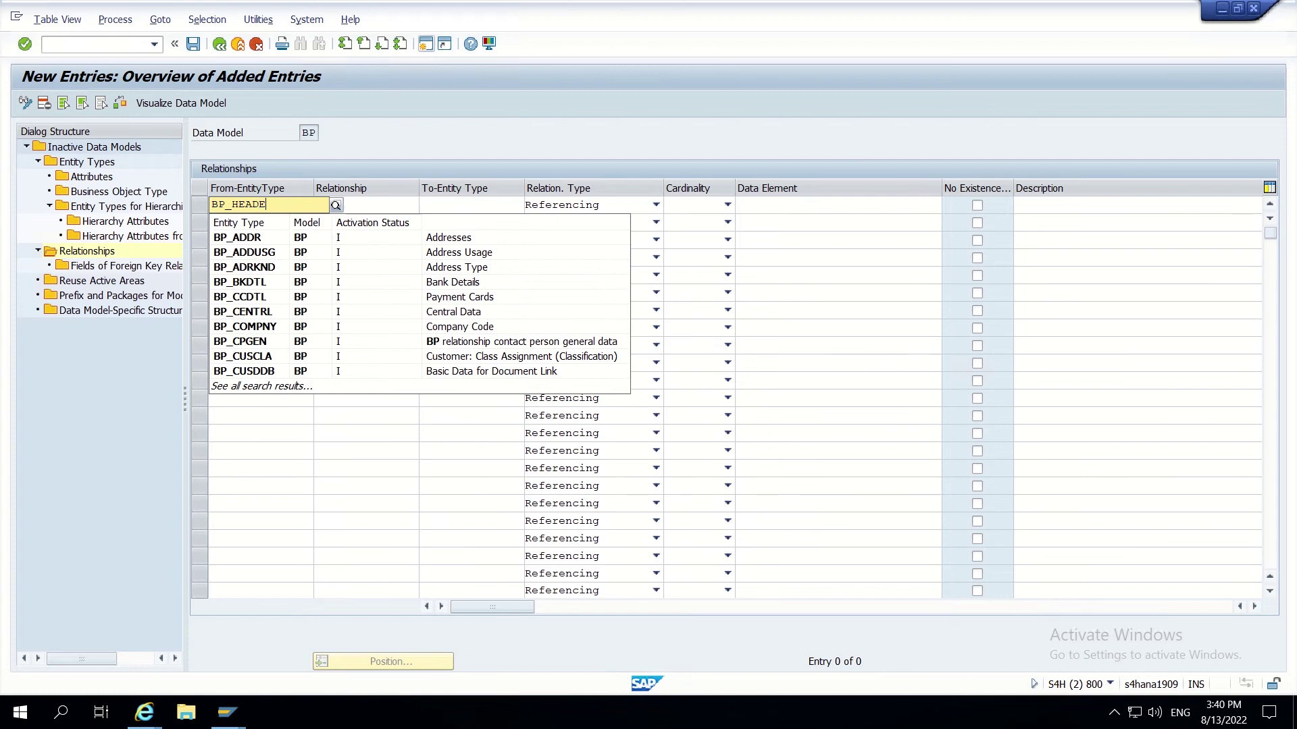
{"action": "left_click", "coordinate": [601, 206]}
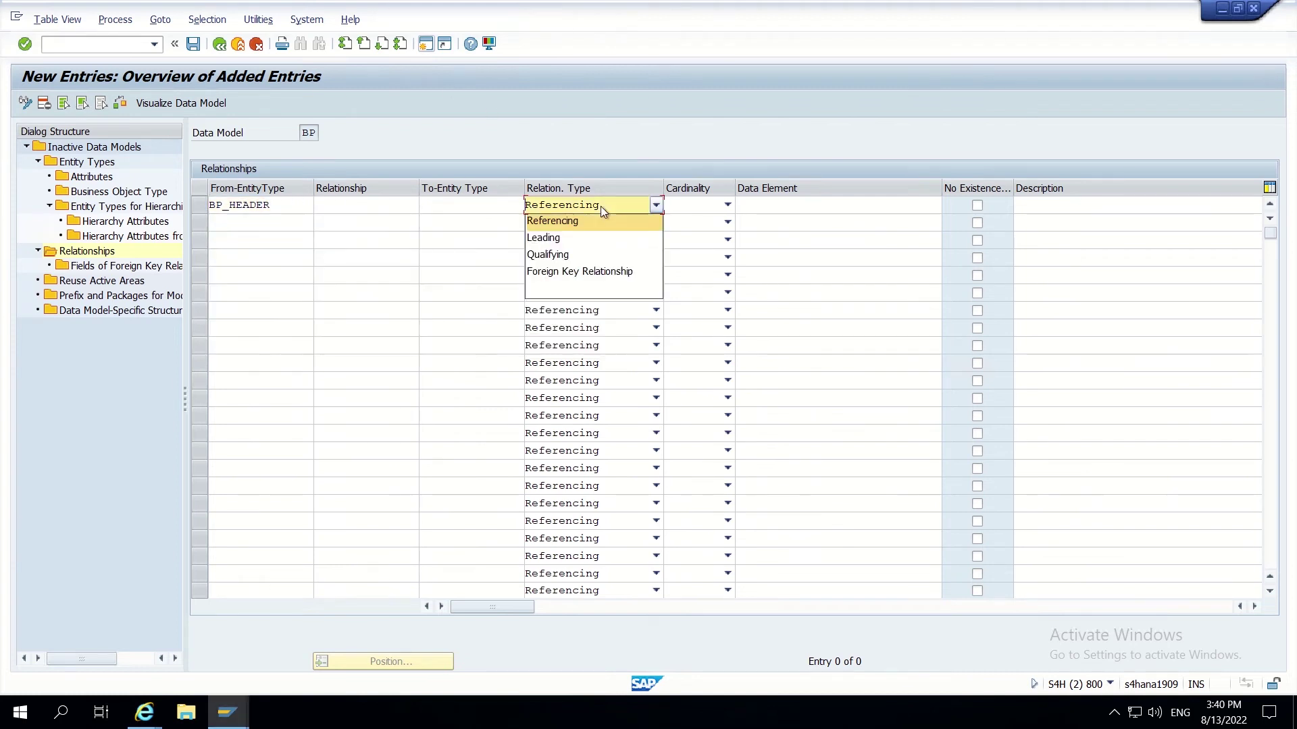
{"action": "left_click", "coordinate": [565, 238]}
- Name the new relationship BP2ZCUST, point it to entity type ZCUSTOM and set its cardinality to 1:1
{"action": "left_click", "coordinate": [349, 206]}
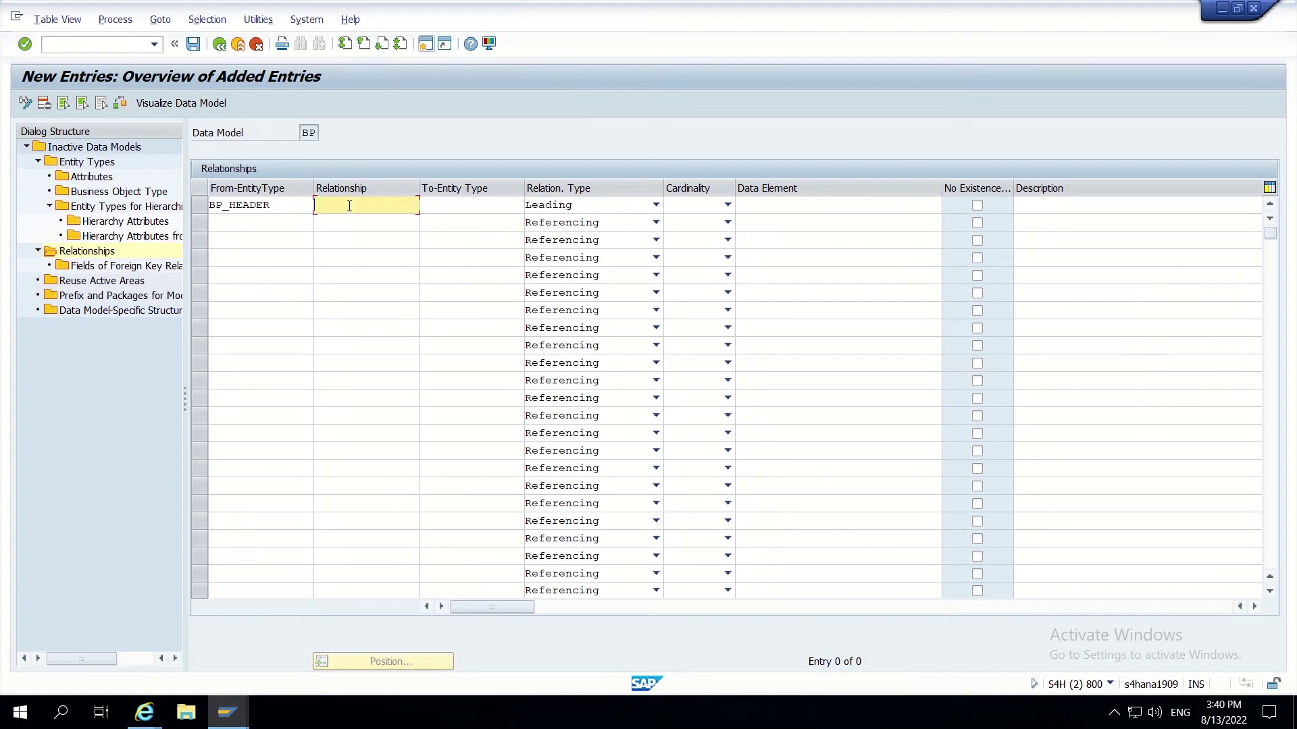
{"action": "type", "text": "BP2ZCUST"}
{"action": "left_click", "coordinate": [447, 207]}
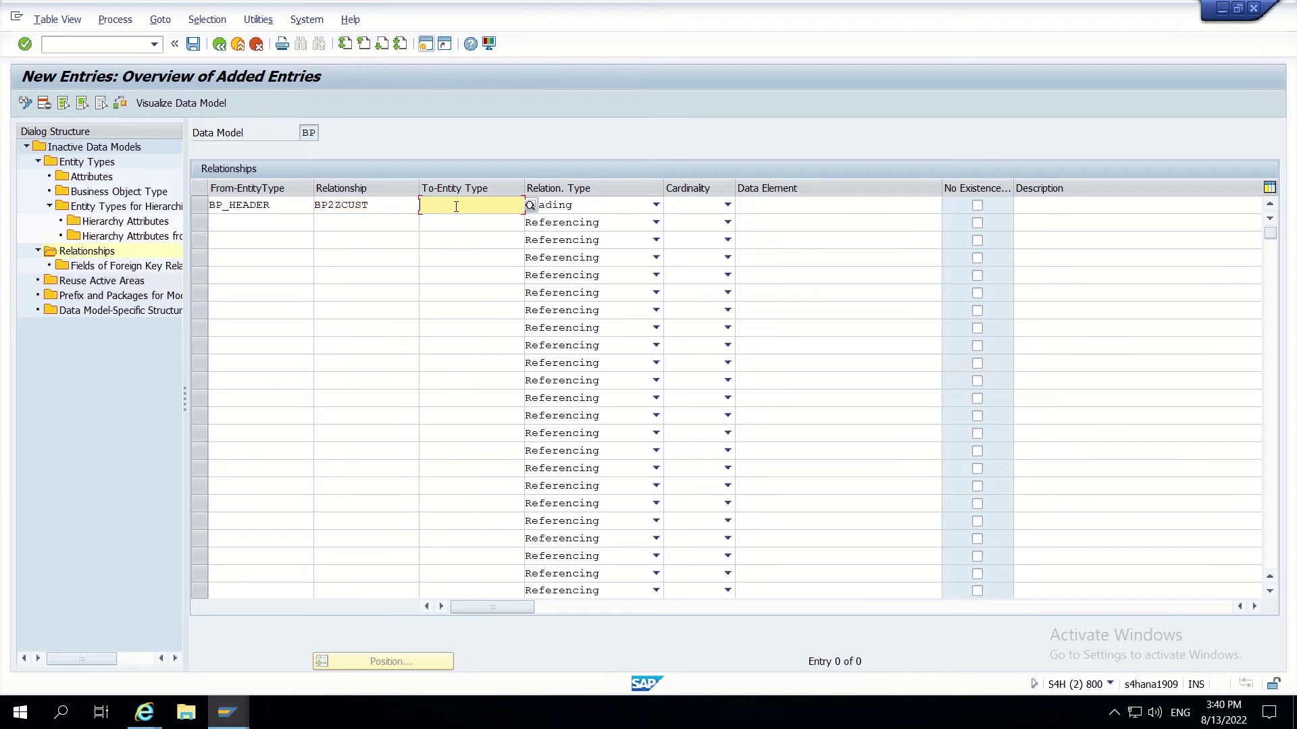
{"action": "type", "text": "ZCUS"}
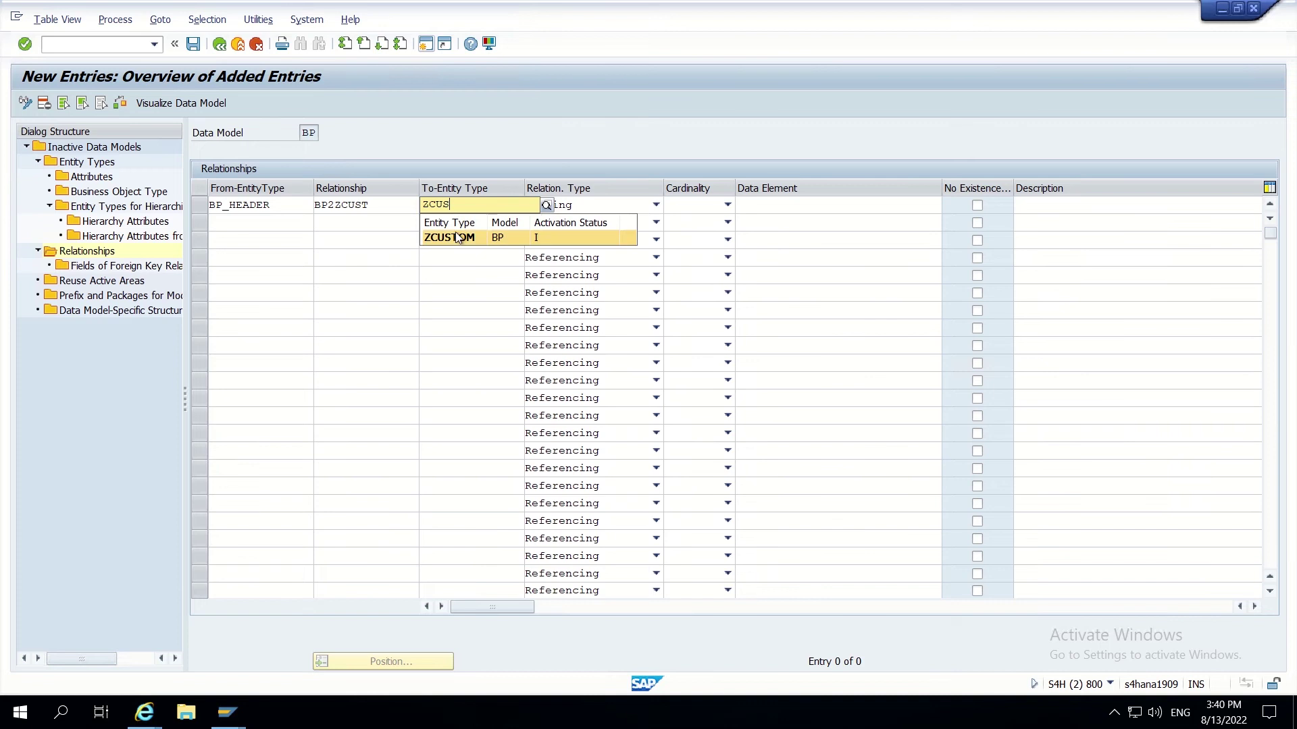
{"action": "left_click", "coordinate": [459, 238]}
{"action": "left_click", "coordinate": [703, 207]}
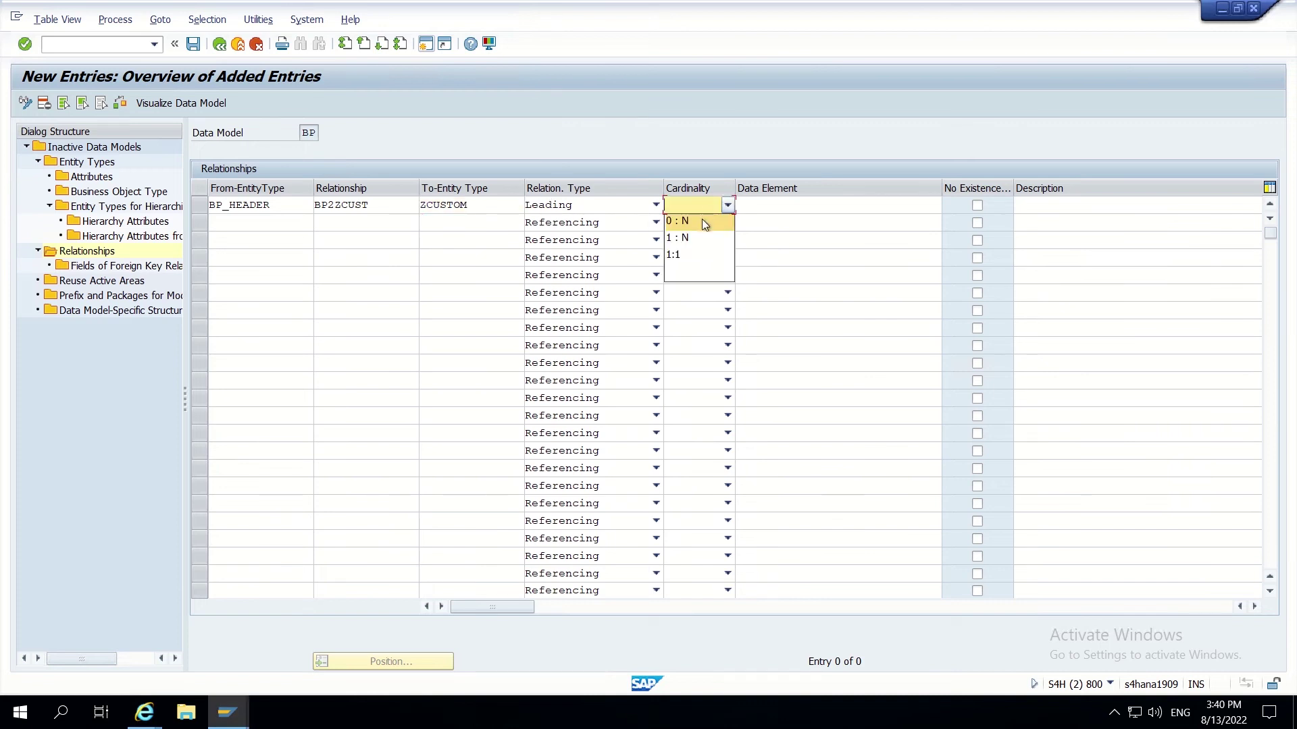
{"action": "left_click", "coordinate": [684, 255]}
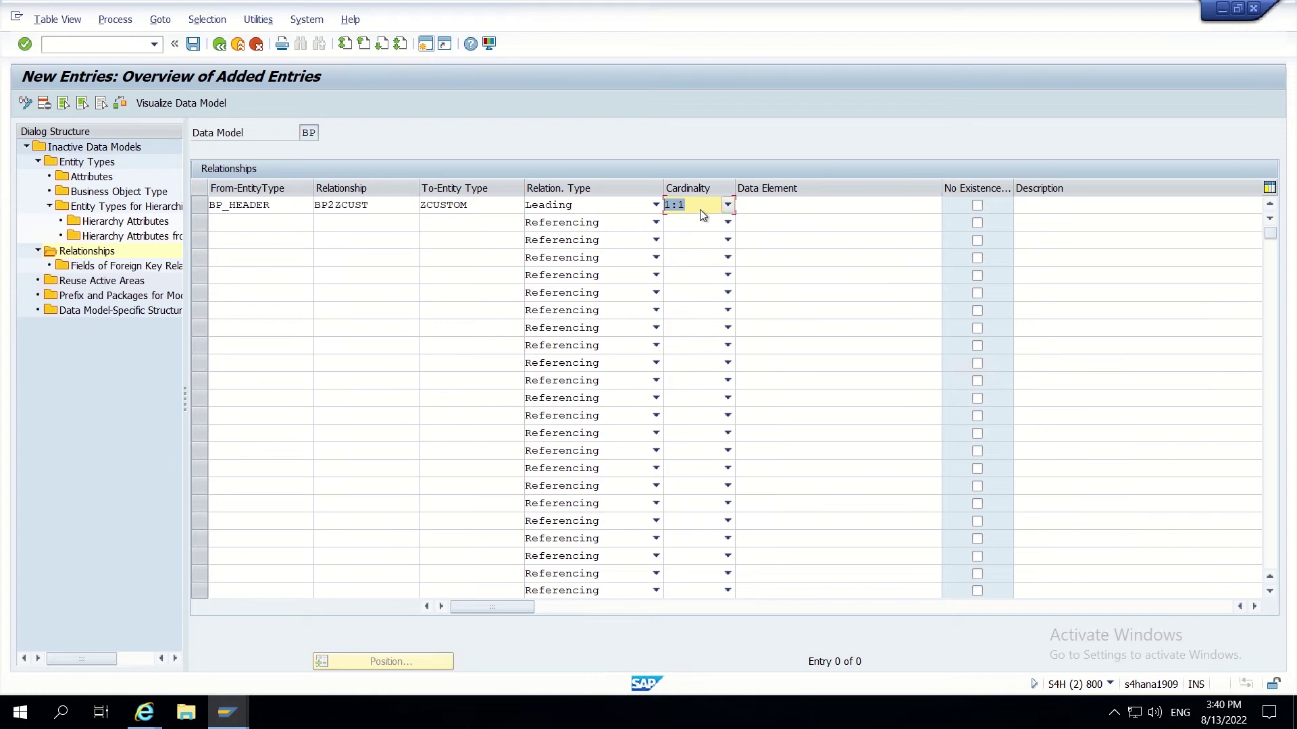
{"action": "left_click", "coordinate": [761, 209]}
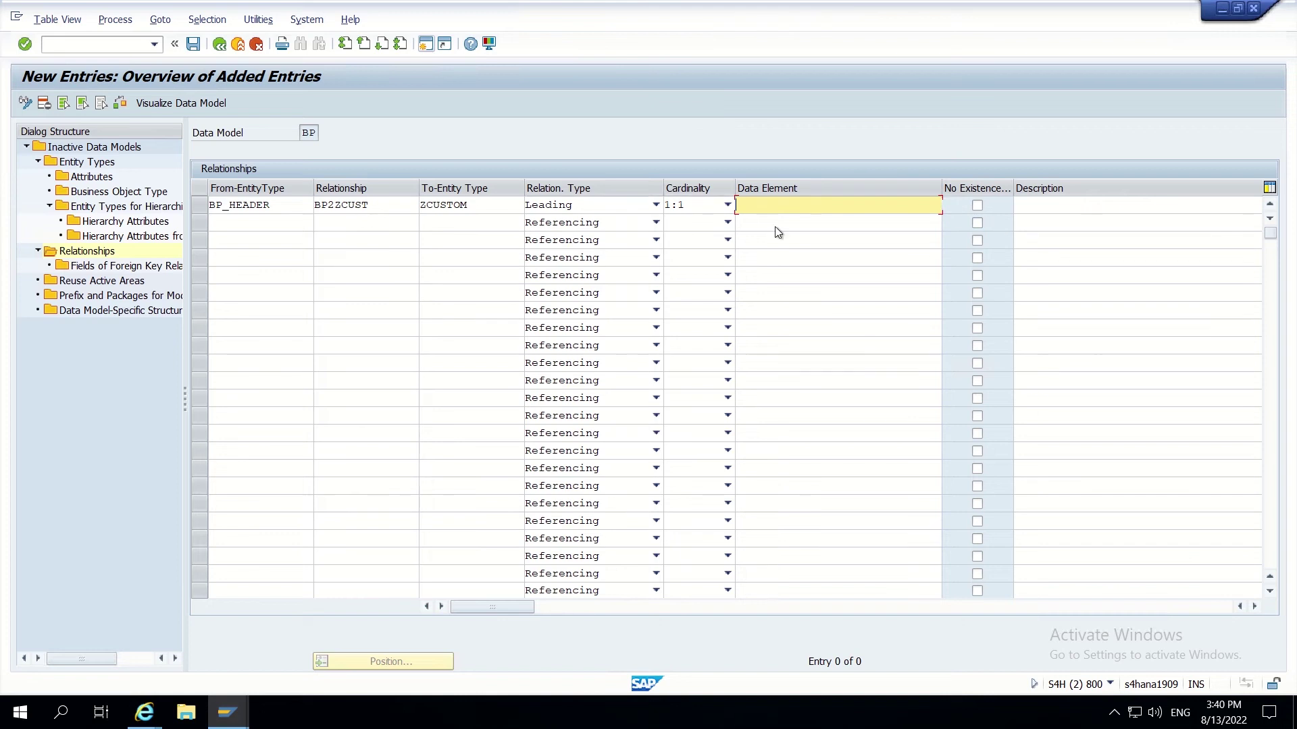
{"action": "left_click", "coordinate": [1040, 207]}
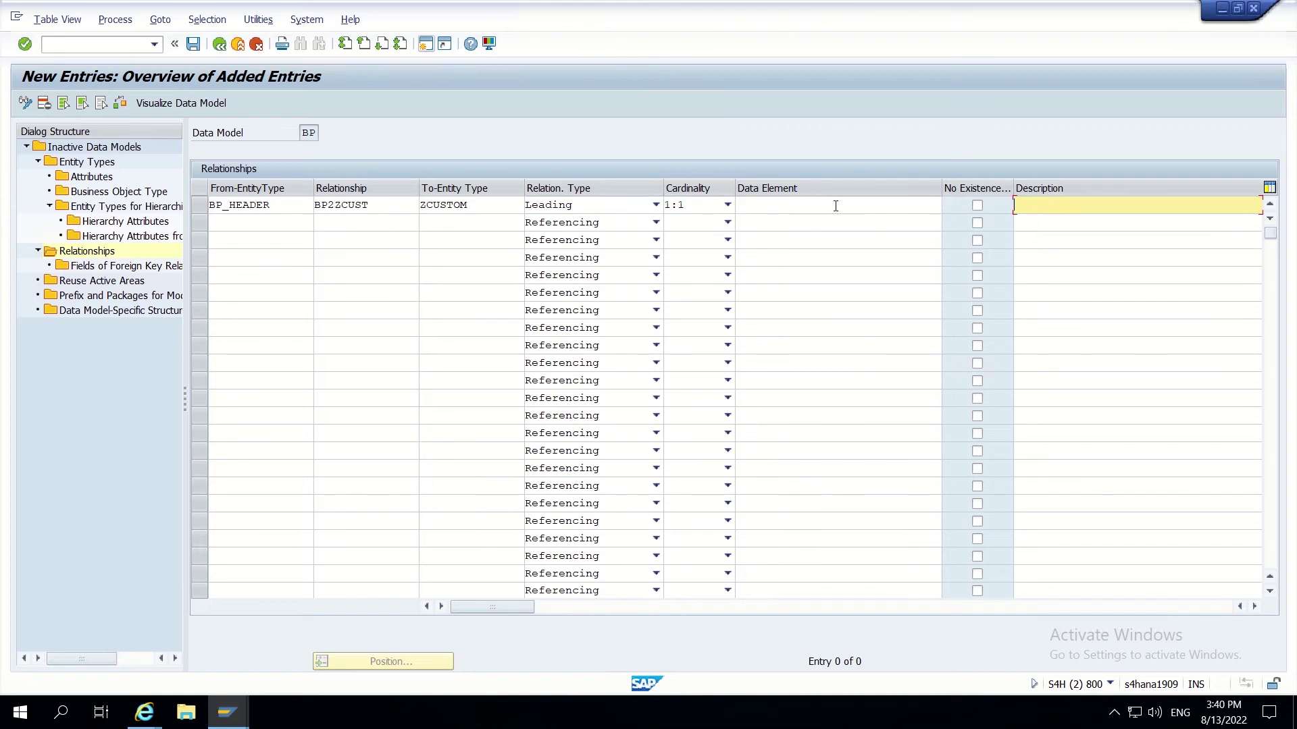
- Validate the BP2ZCUST relationship past the namespace warning and save the changes despite the issued messages
{"action": "left_click", "coordinate": [500, 204]}
{"action": "key", "text": "Return"}
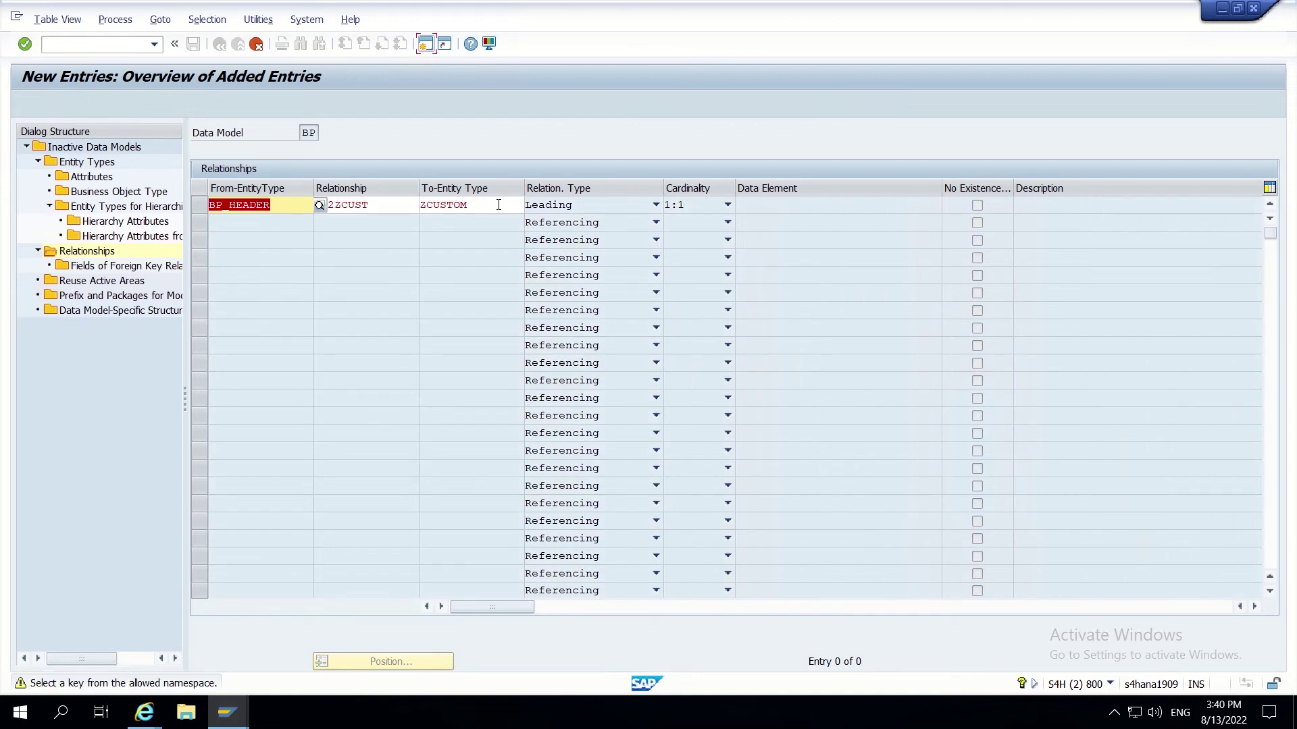
{"action": "key", "text": "Return"}
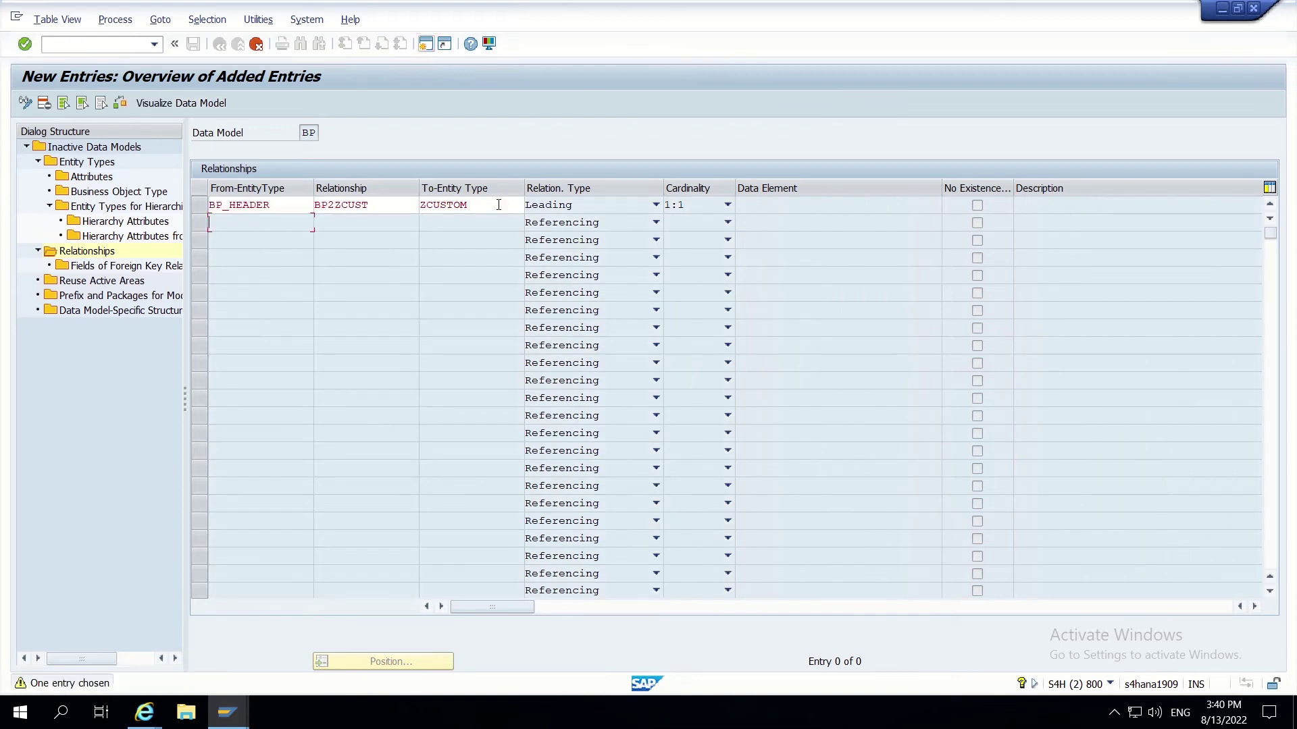
{"action": "left_click", "coordinate": [197, 45]}
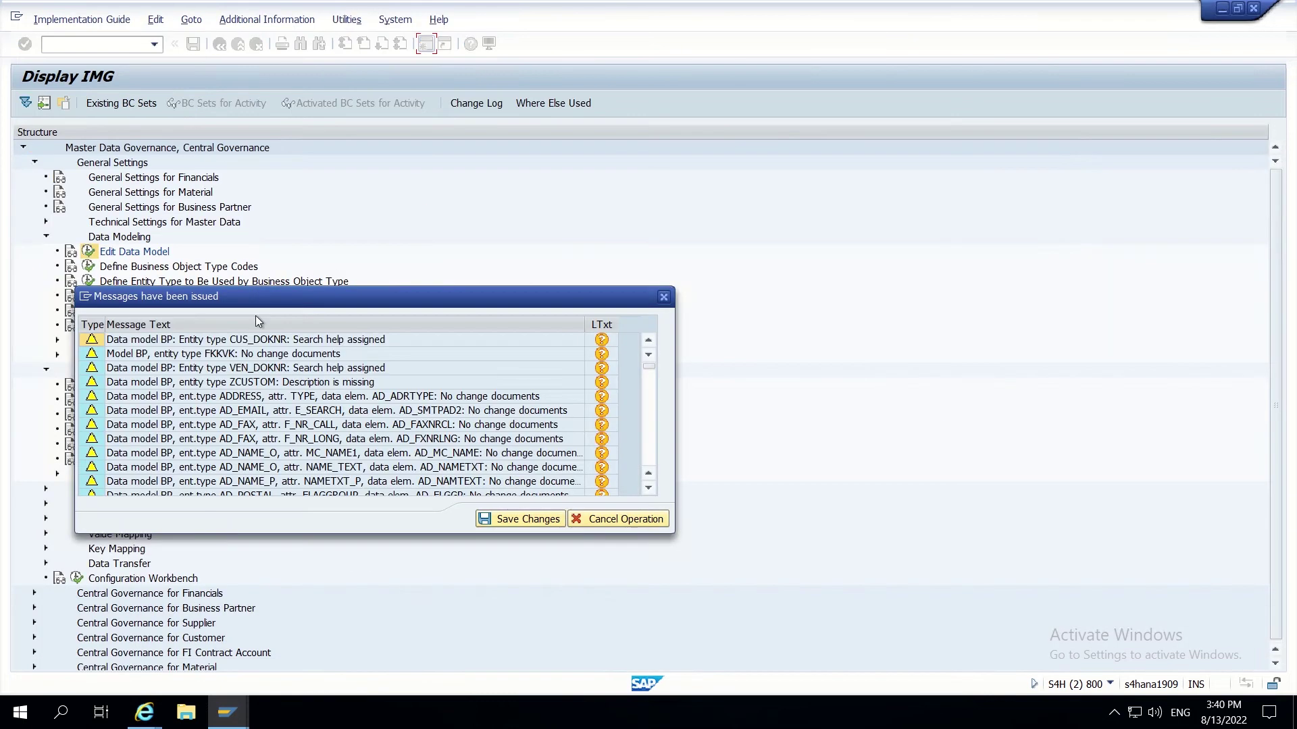
{"action": "left_click", "coordinate": [533, 524]}
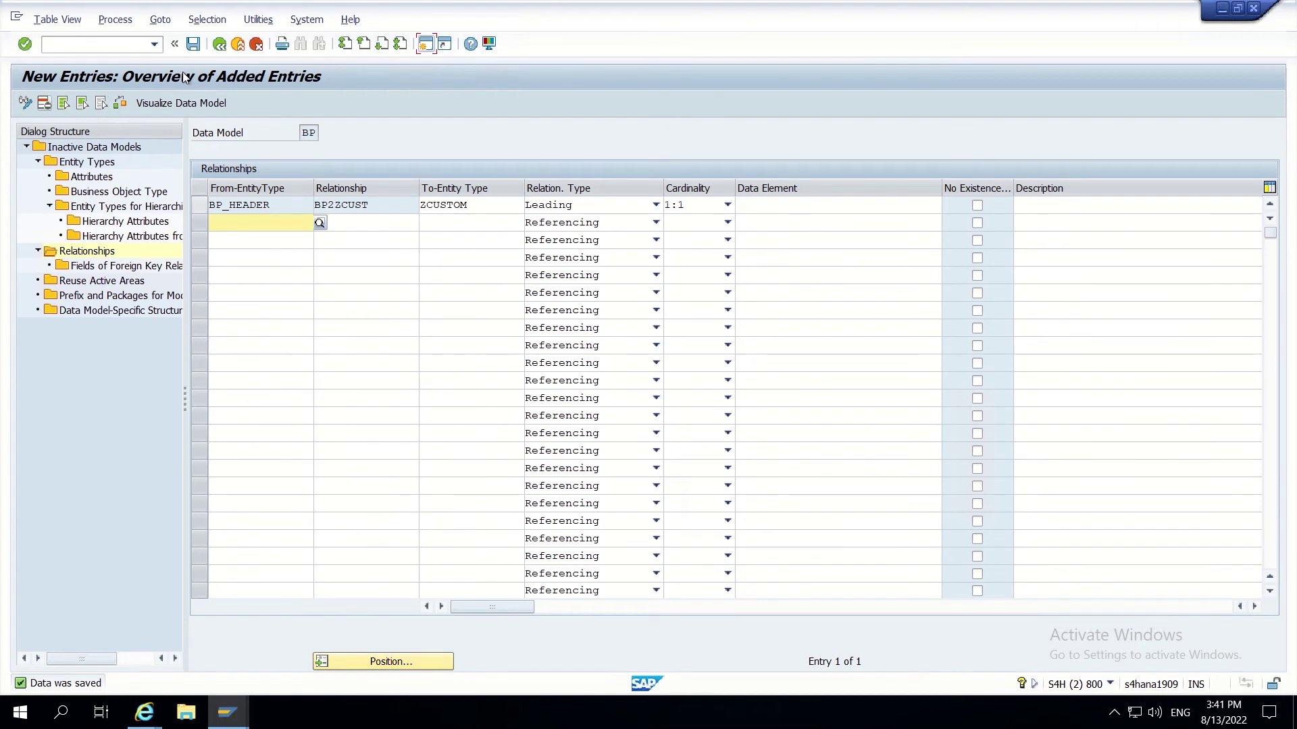
- Return to the inactive data models and activate the Business Partner data model BP, acknowledging the issued message
{"action": "left_click", "coordinate": [219, 44]}
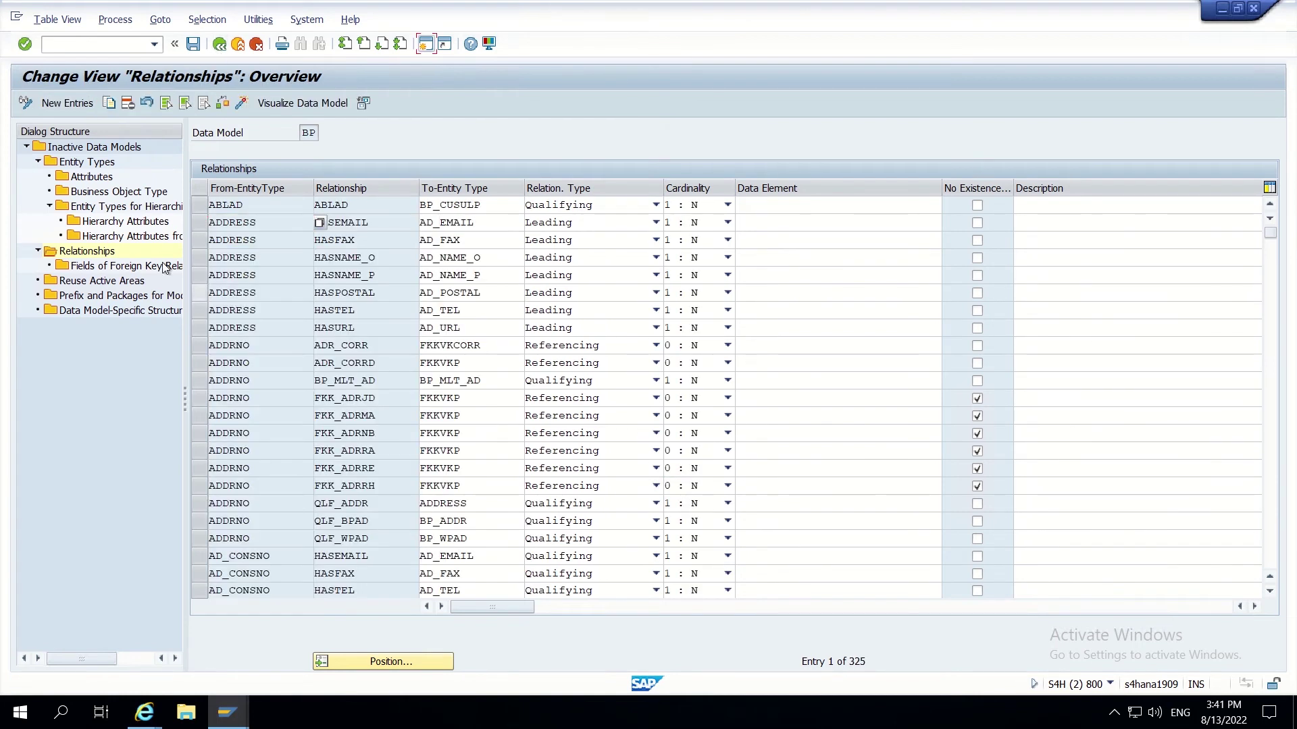
{"action": "left_click", "coordinate": [220, 46]}
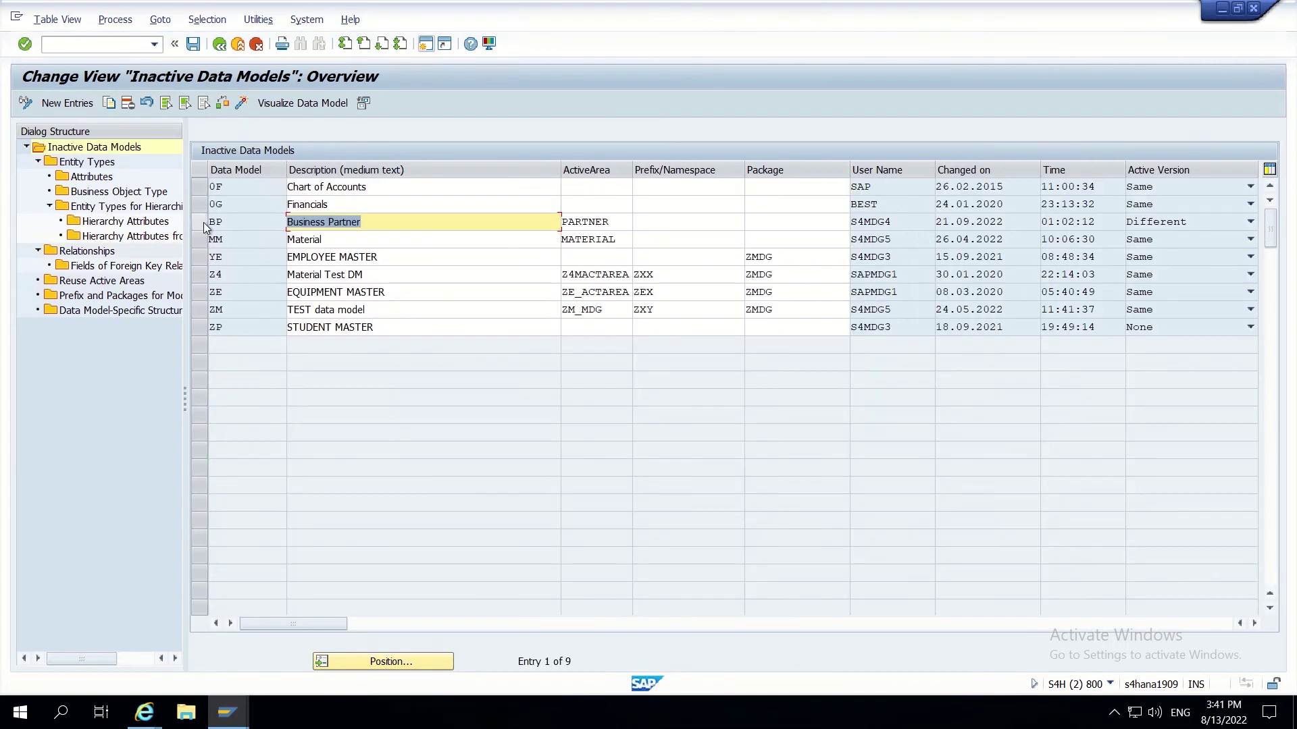
{"action": "left_click", "coordinate": [204, 224]}
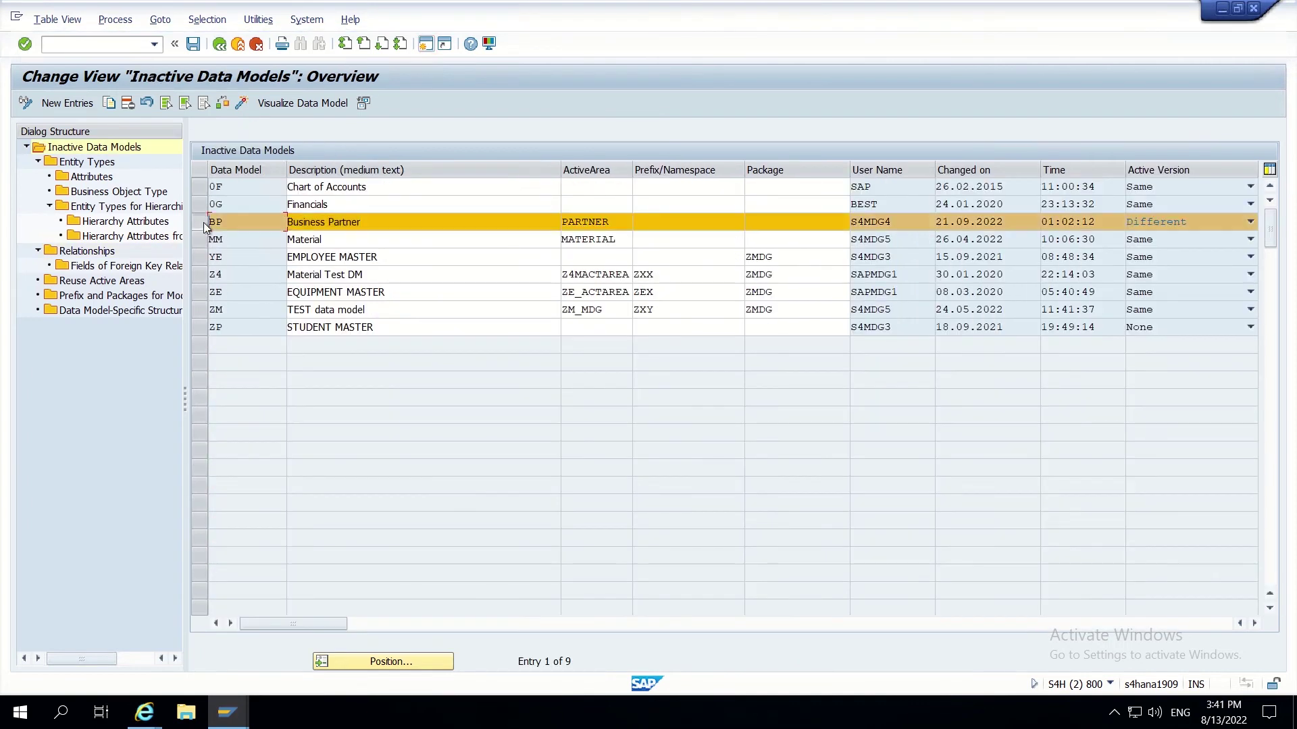
{"action": "left_click", "coordinate": [240, 104]}
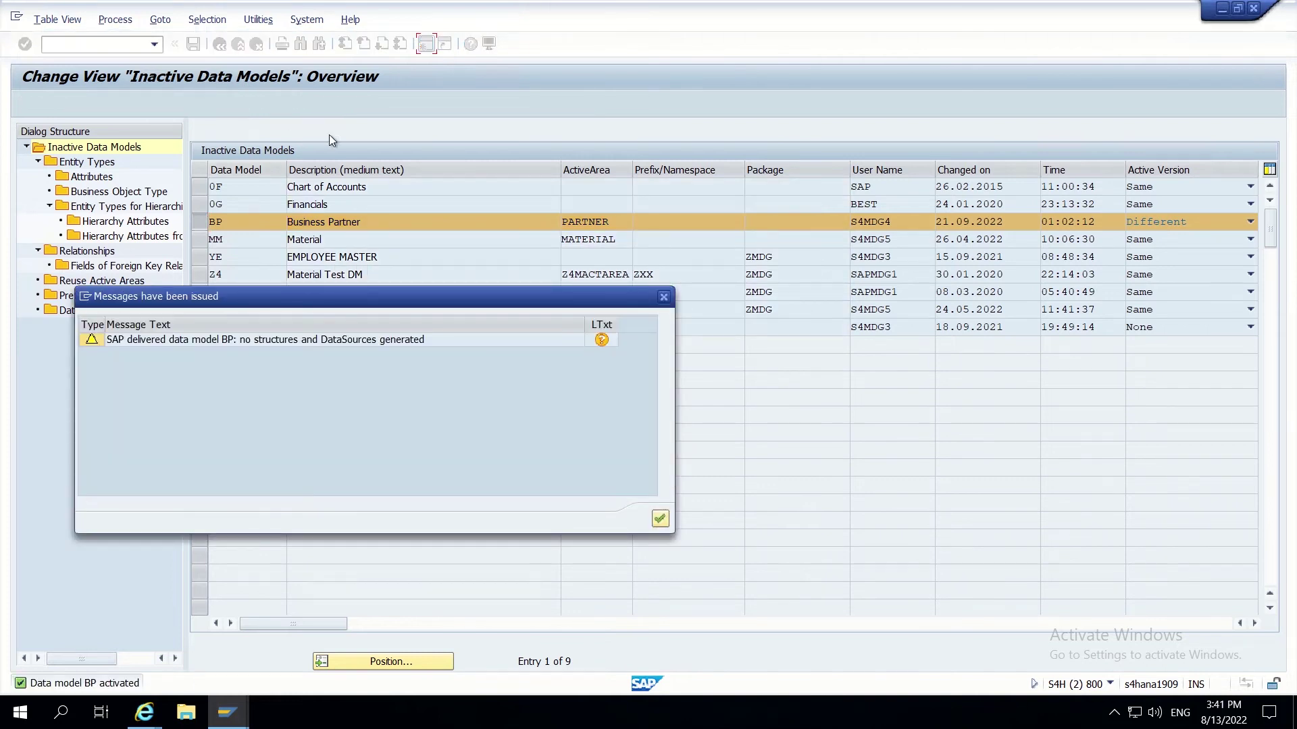
{"action": "left_click", "coordinate": [660, 519]}
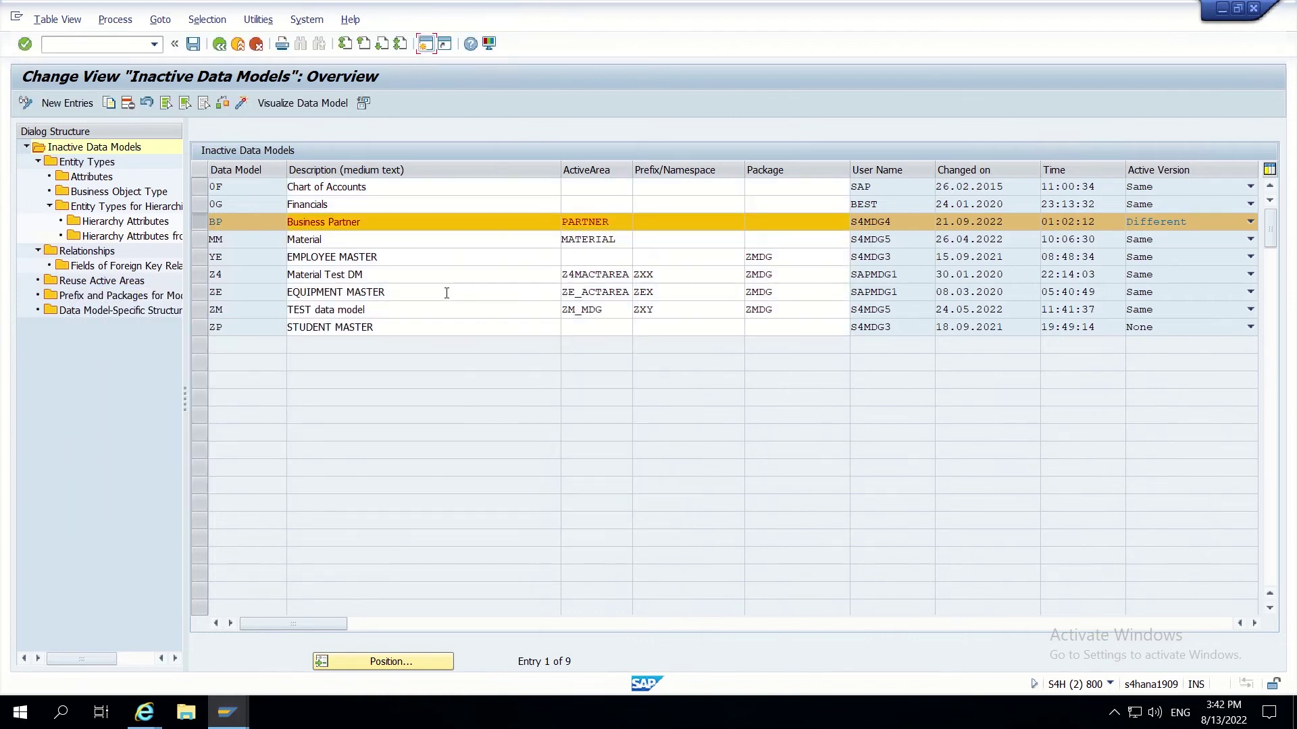
- Run the adjustment check for data model BP, answering Yes to the reuse active area mapping question and closing the messages
{"action": "left_click", "coordinate": [363, 103]}
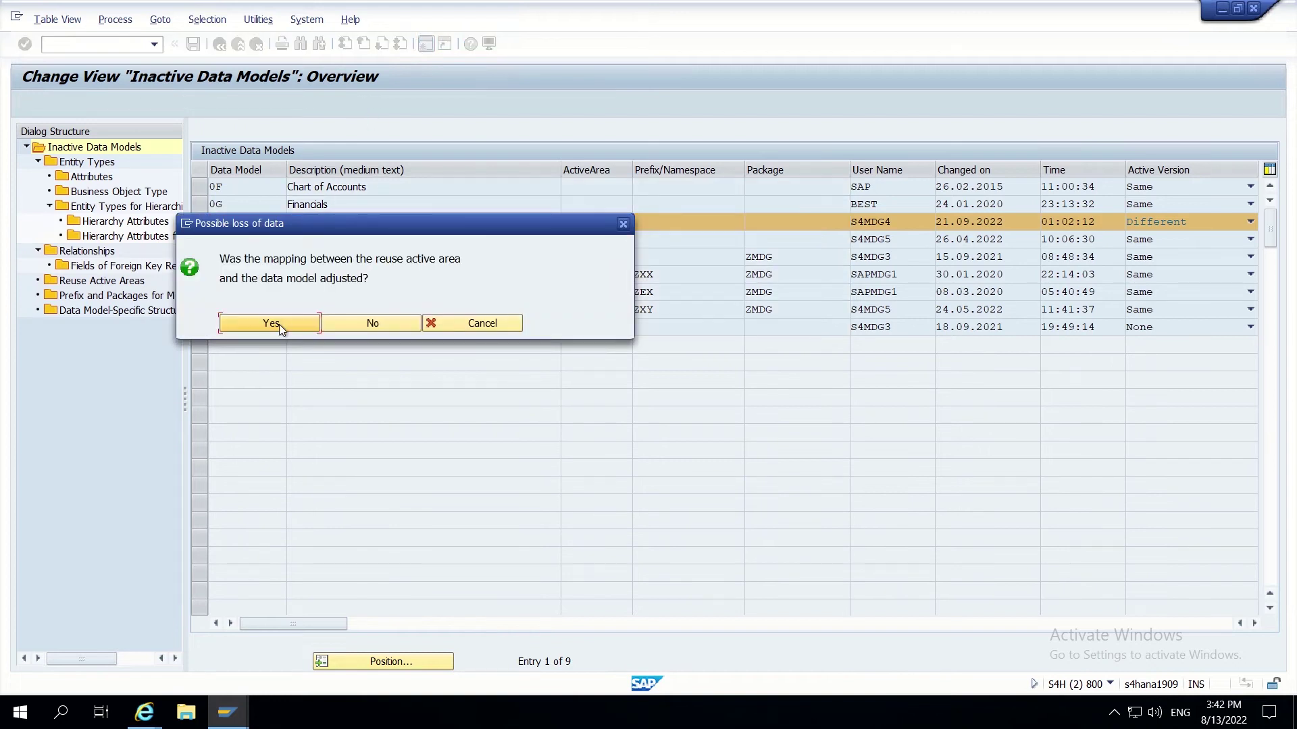
{"action": "left_click", "coordinate": [278, 324]}
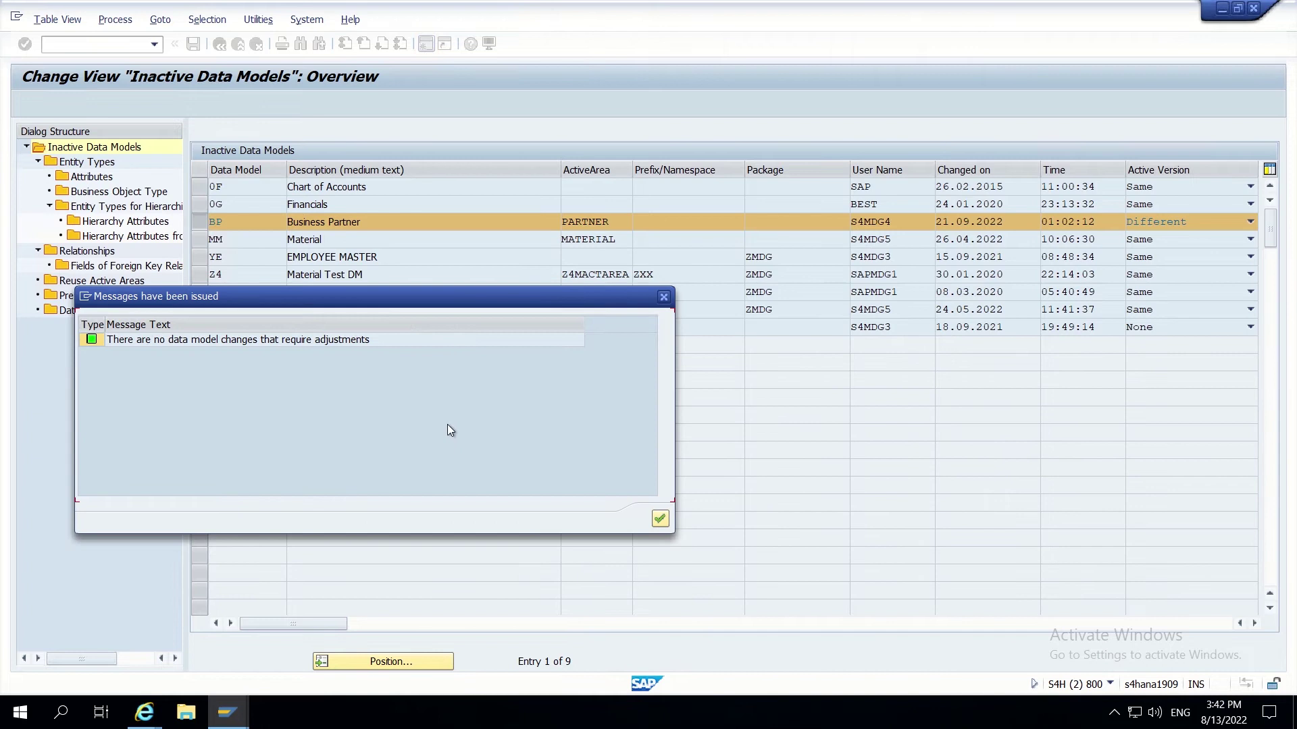
{"action": "left_click", "coordinate": [659, 517]}
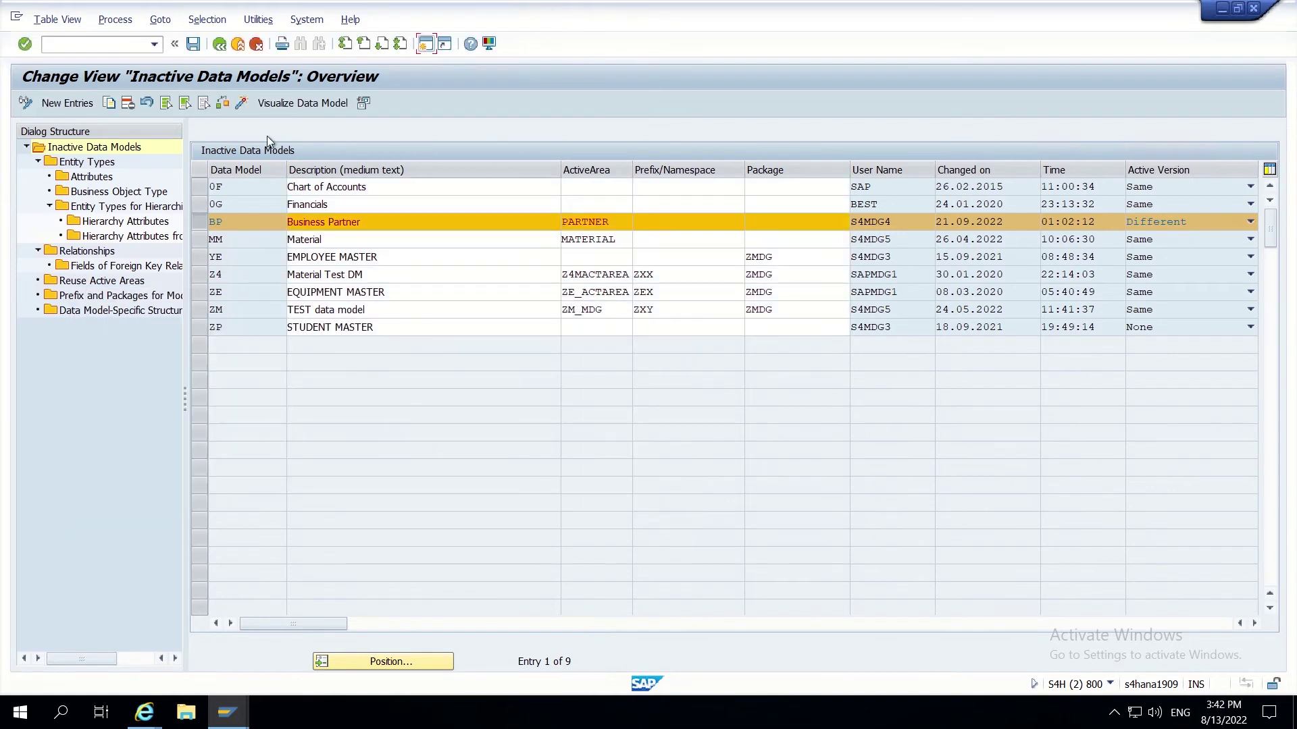
- Open Generate Data Model-Specific Structures from the implementation guide and display the structures of data model BP
{"action": "left_click", "coordinate": [219, 44]}
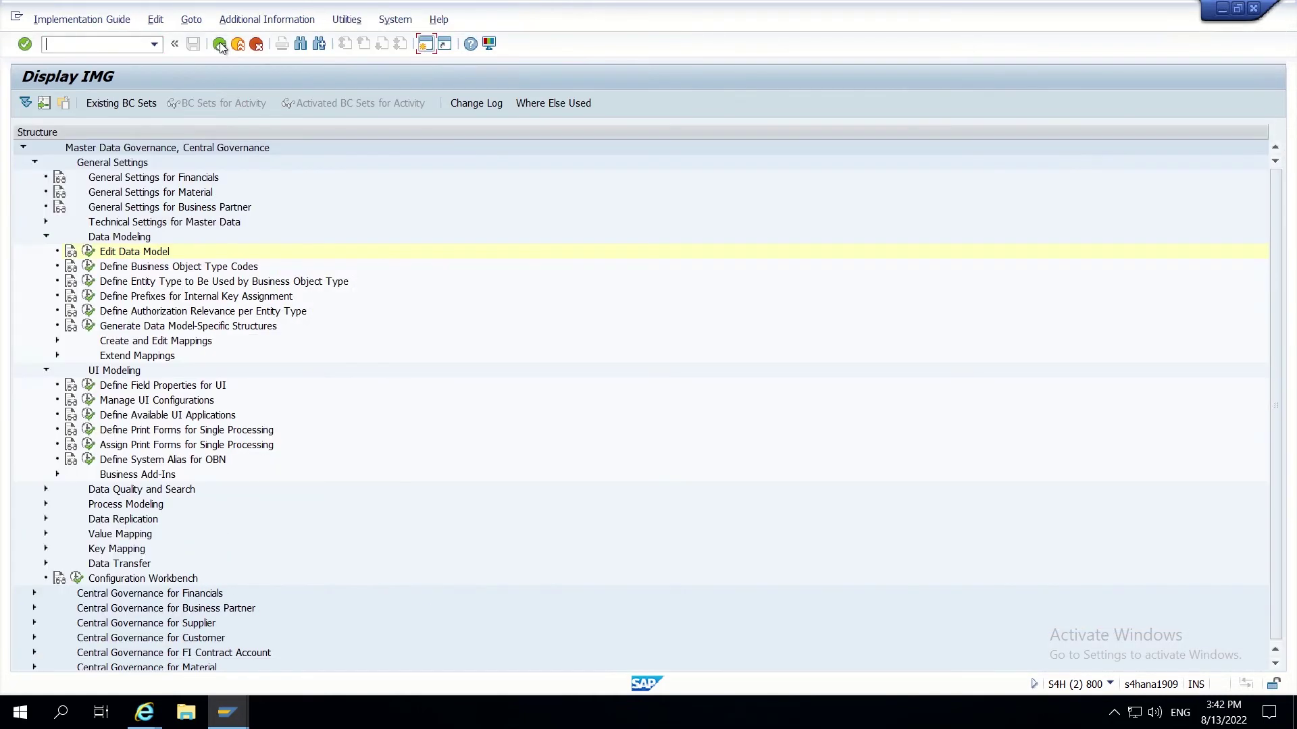
{"action": "left_click", "coordinate": [90, 327]}
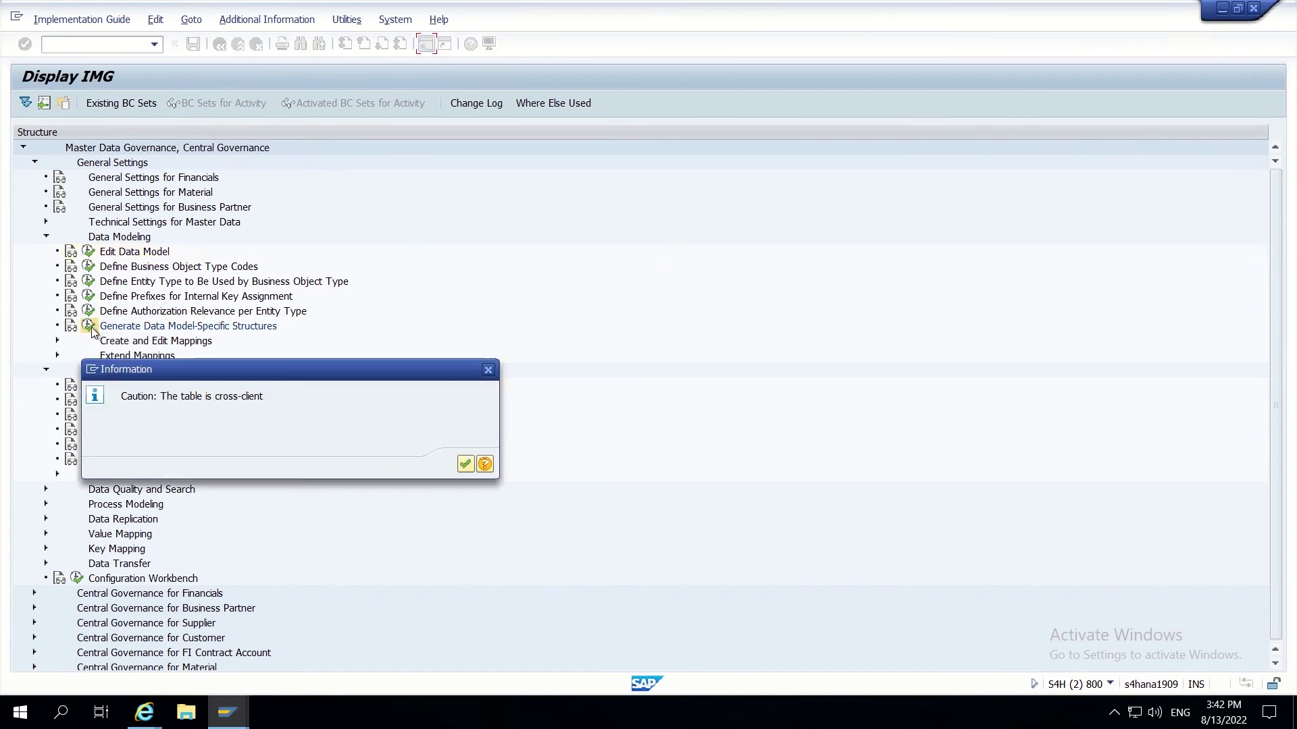
{"action": "key", "text": "Return"}
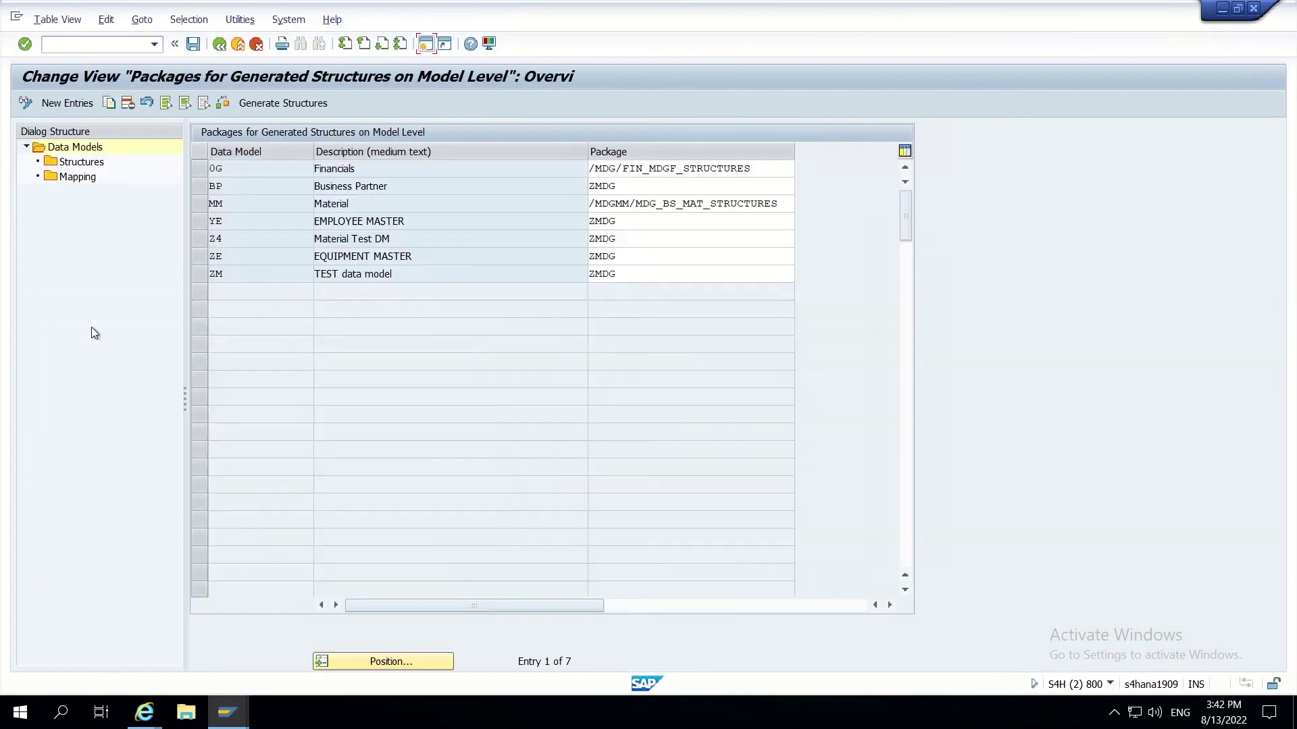
{"action": "left_click", "coordinate": [215, 186]}
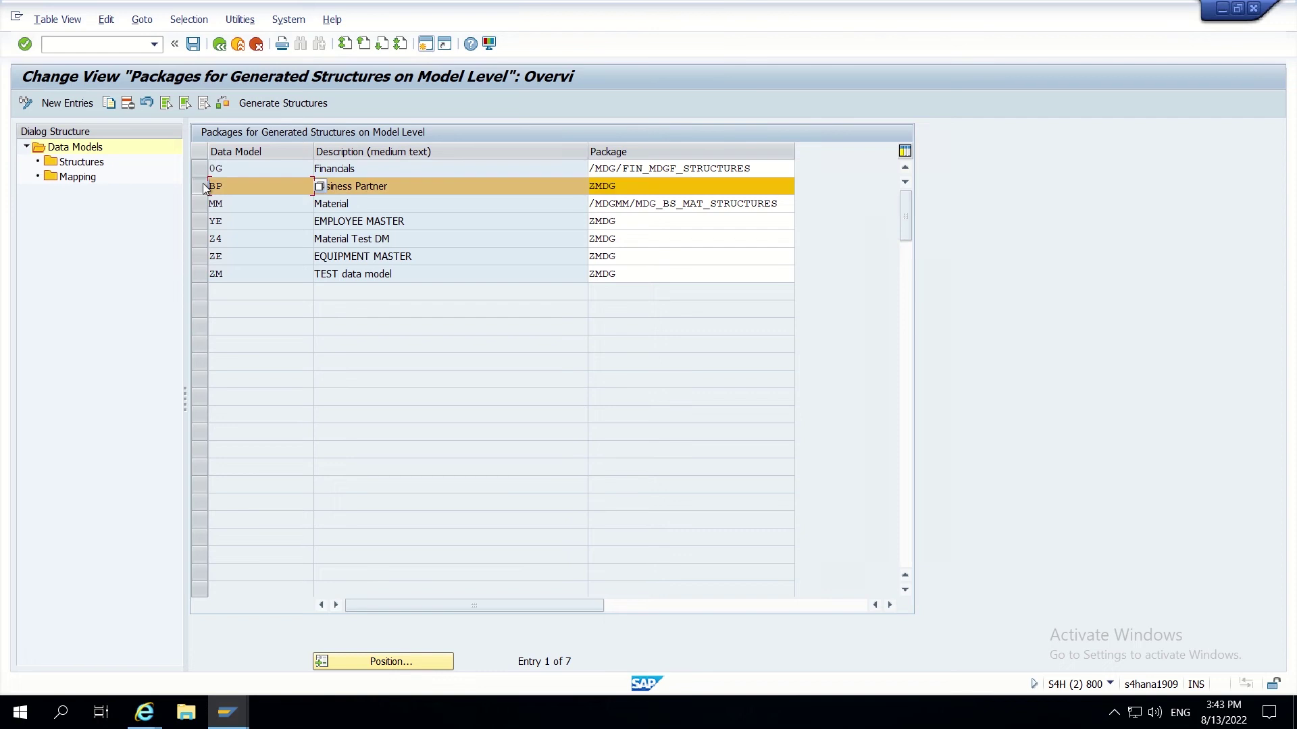
{"action": "left_click", "coordinate": [200, 189]}
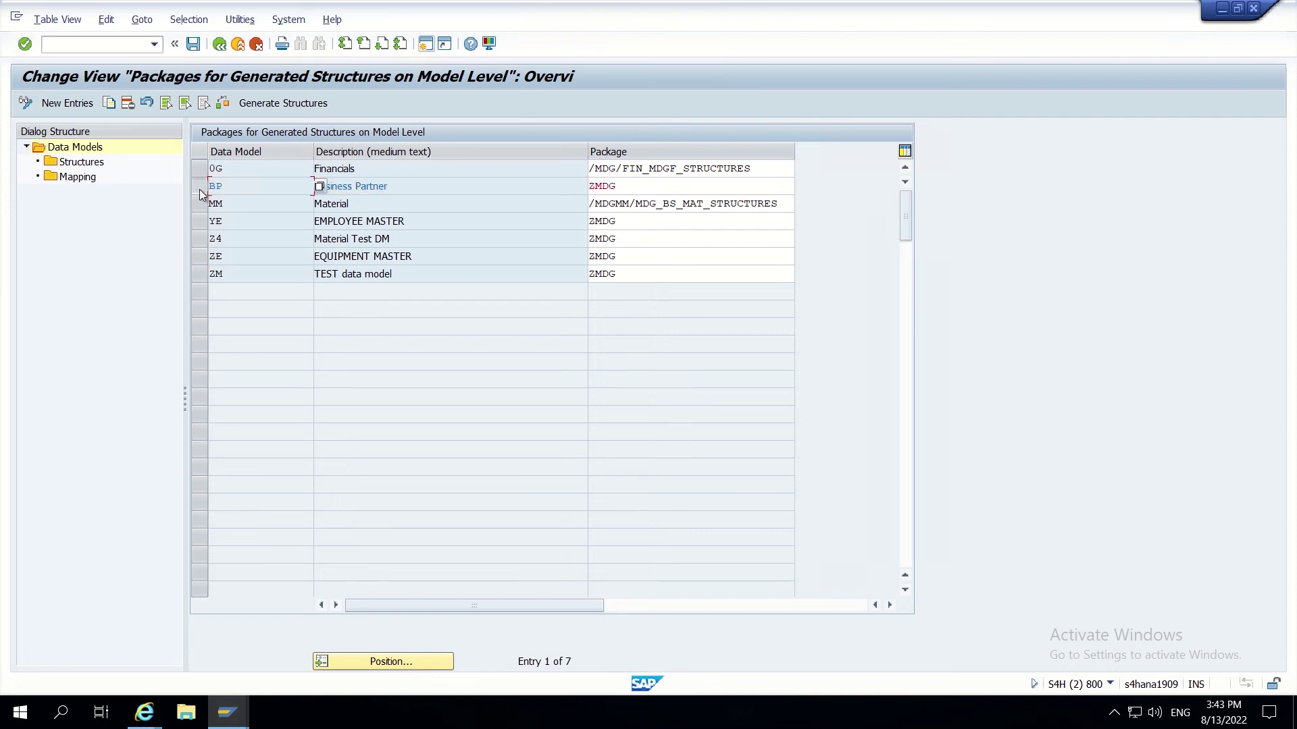
{"action": "double_click", "coordinate": [87, 168]}
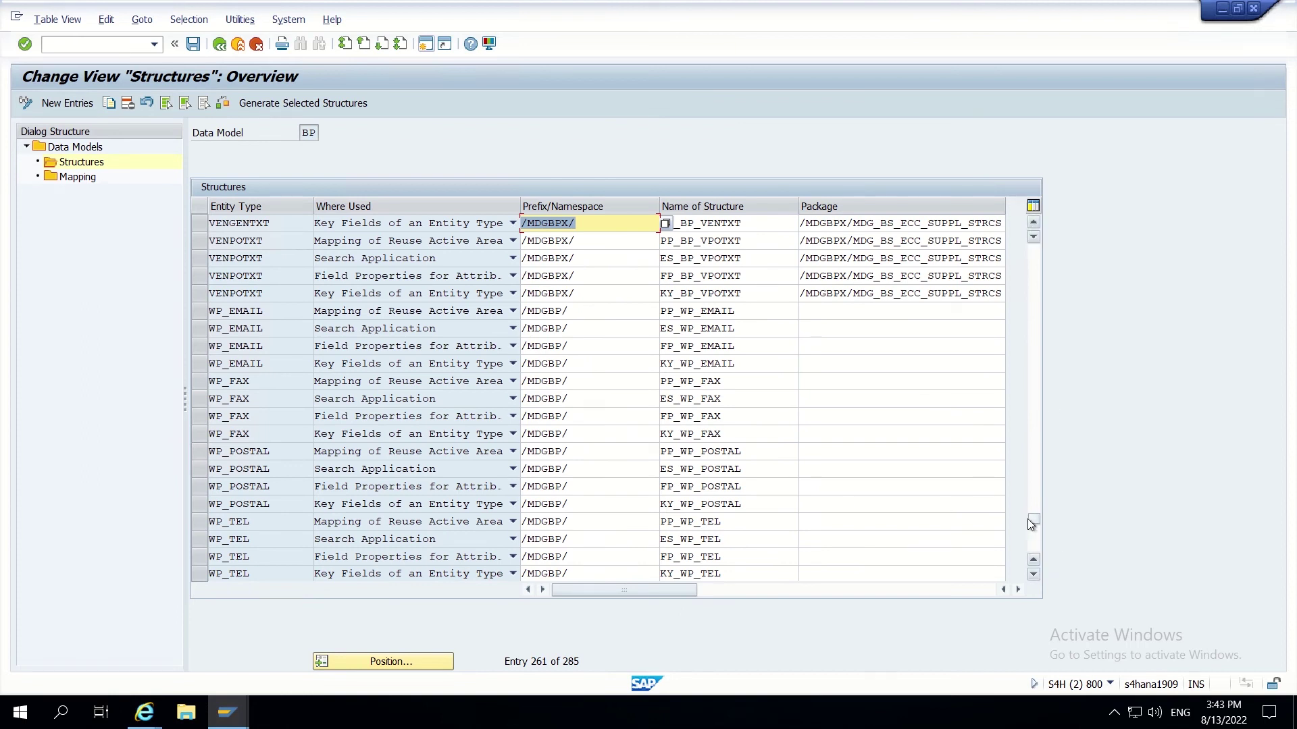
- Add a new structure entry for entity type ZCUSTOM with PDF-Based Forms as its where-used purpose
{"action": "left_click_drag", "start_coordinate": [1032, 521], "coordinate": [1035, 531]}
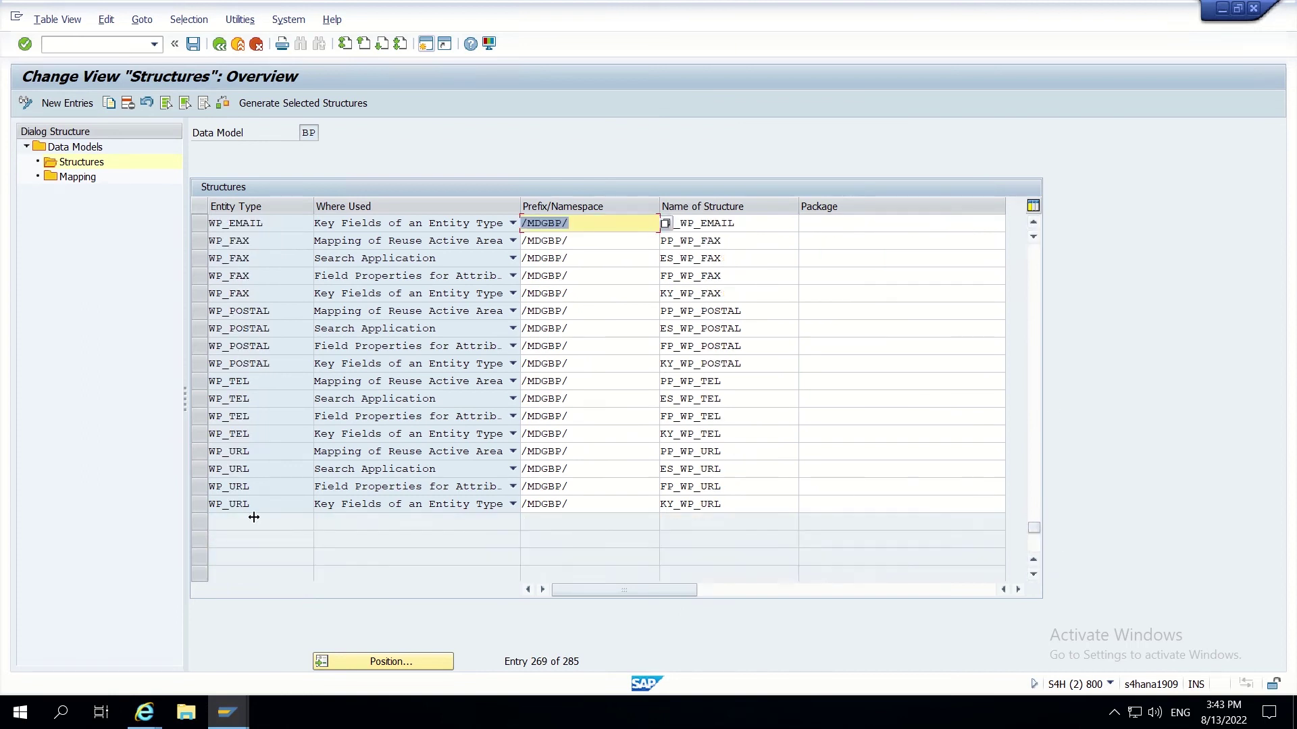
{"action": "left_click", "coordinate": [67, 103]}
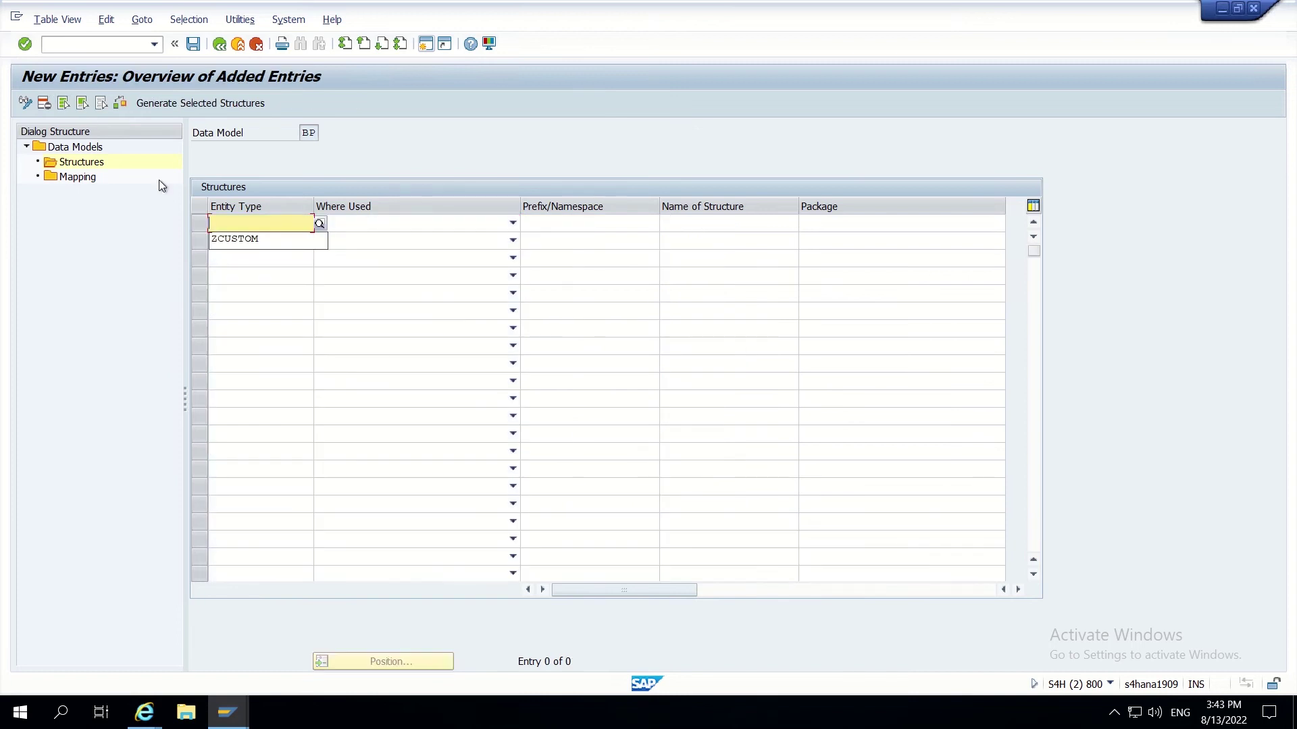
{"action": "left_click", "coordinate": [256, 243]}
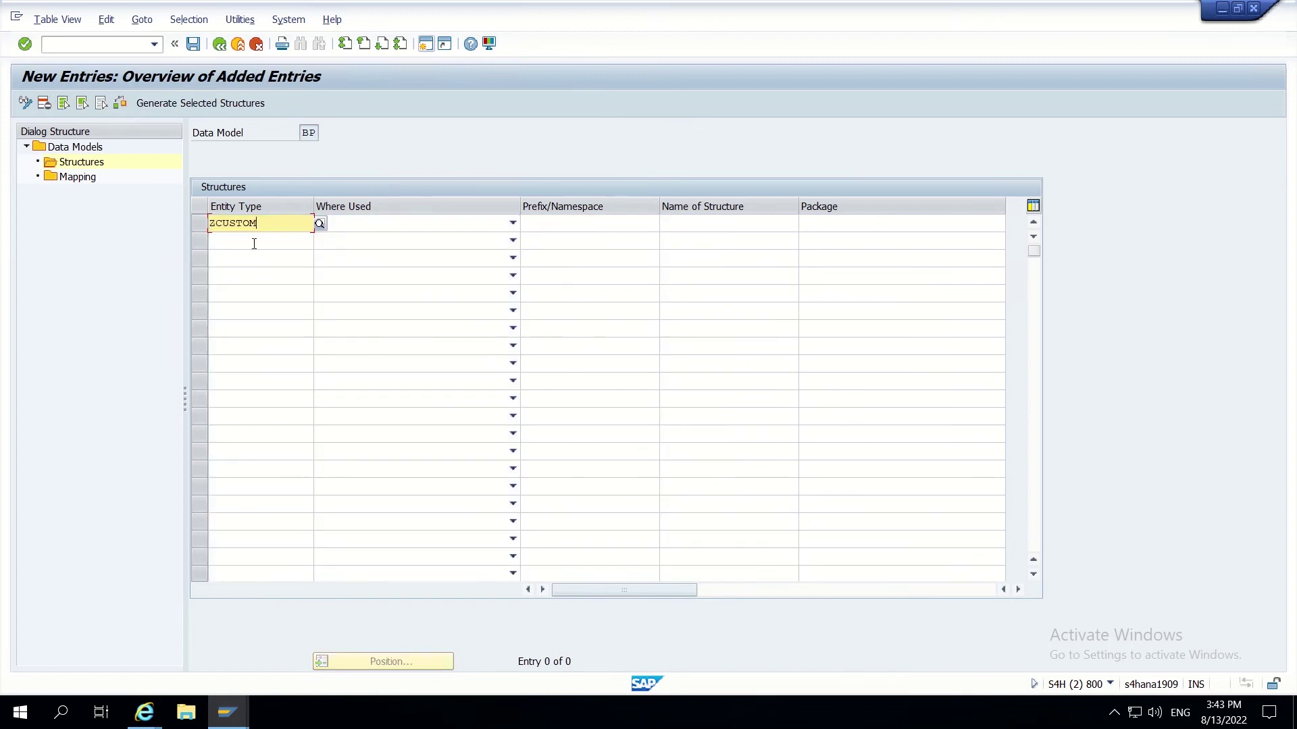
{"action": "left_click", "coordinate": [445, 230]}
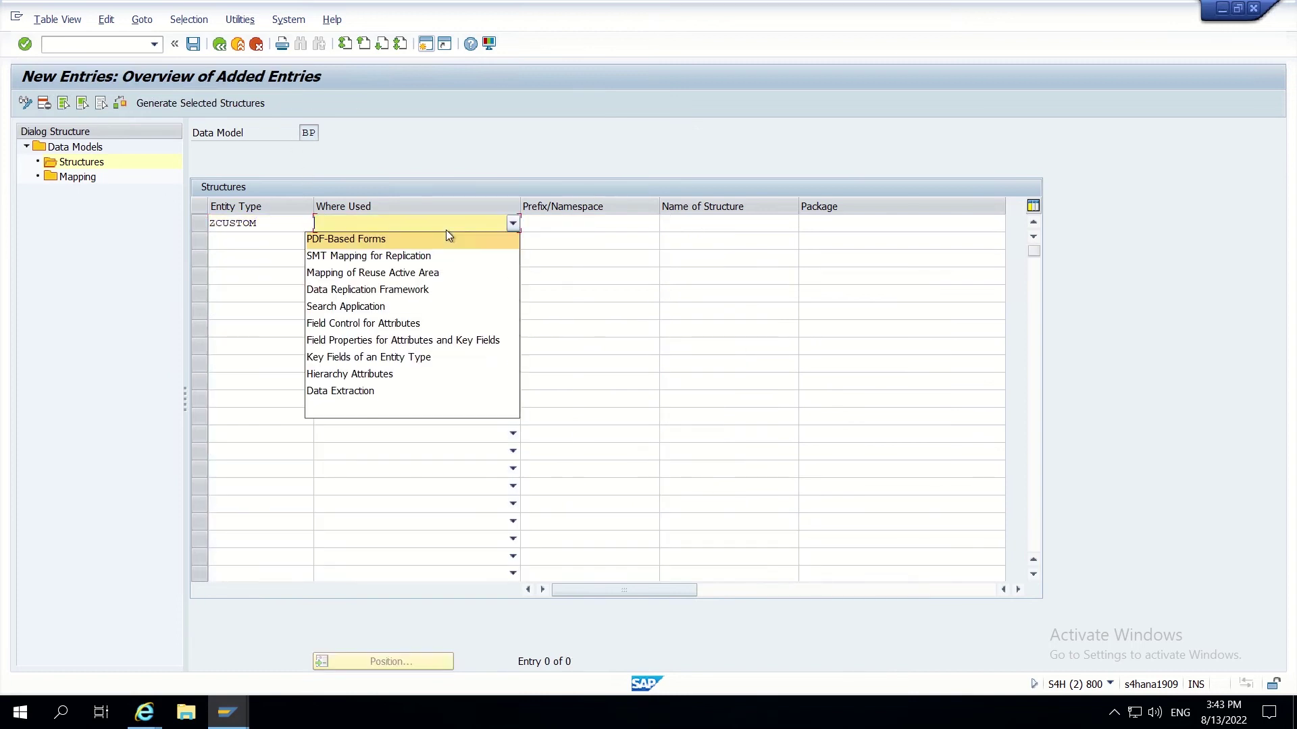
{"action": "left_click", "coordinate": [385, 241]}
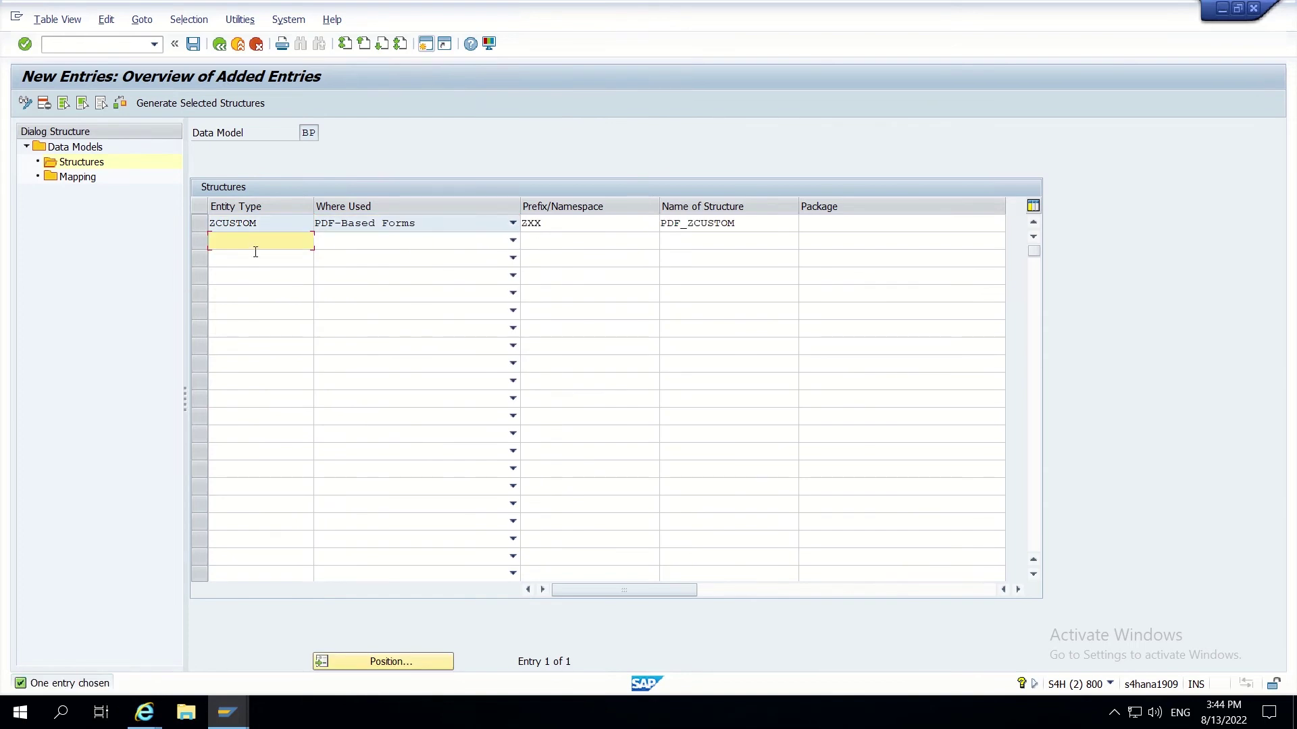
- Add two more ZCUSTOM structure entries, one used for Key Fields of an Entity Type and one for Field Control for Attributes
{"action": "type", "text": "Z"}
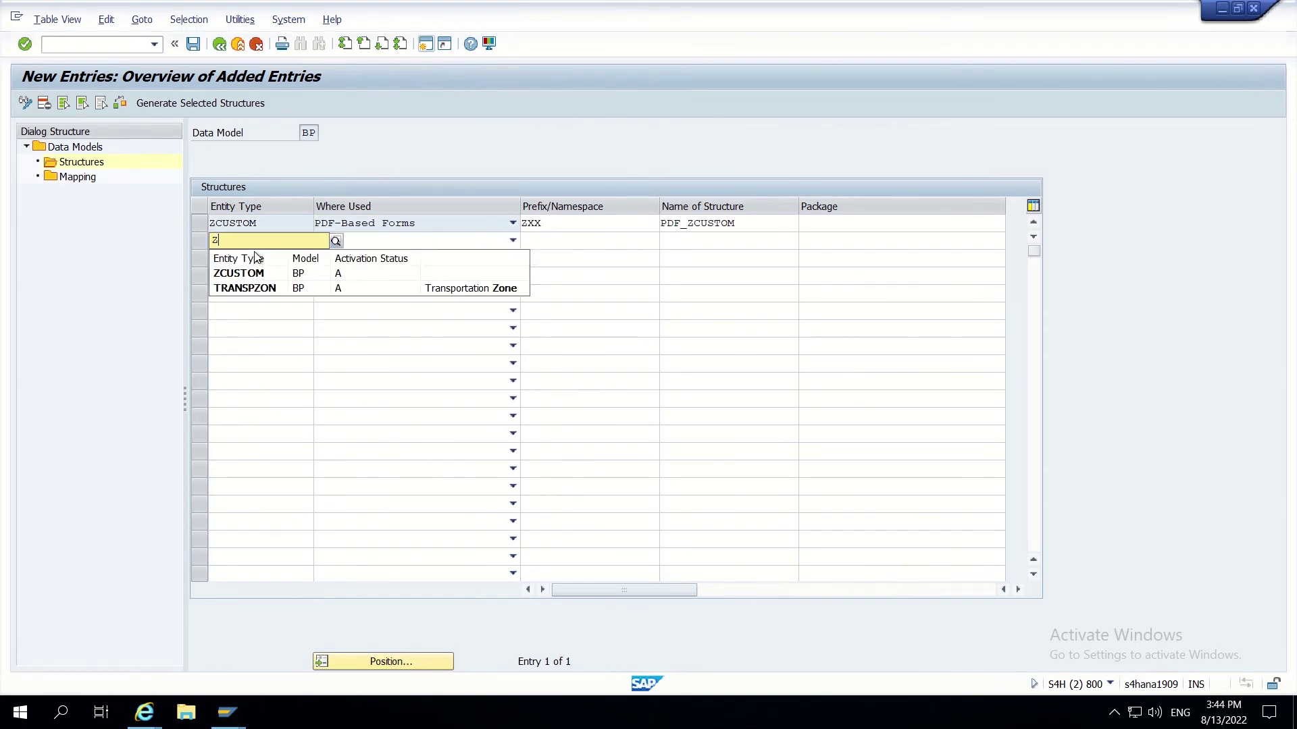
{"action": "left_click", "coordinate": [246, 274]}
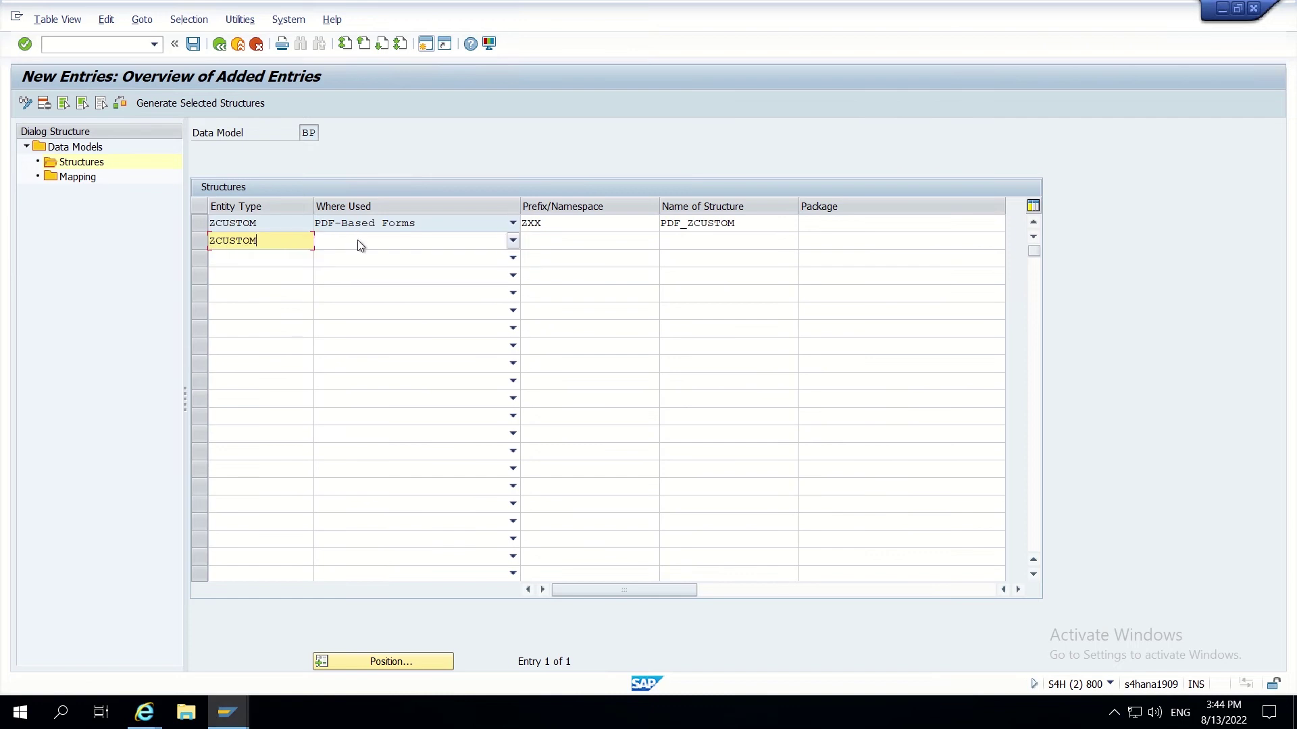
{"action": "left_click", "coordinate": [358, 240]}
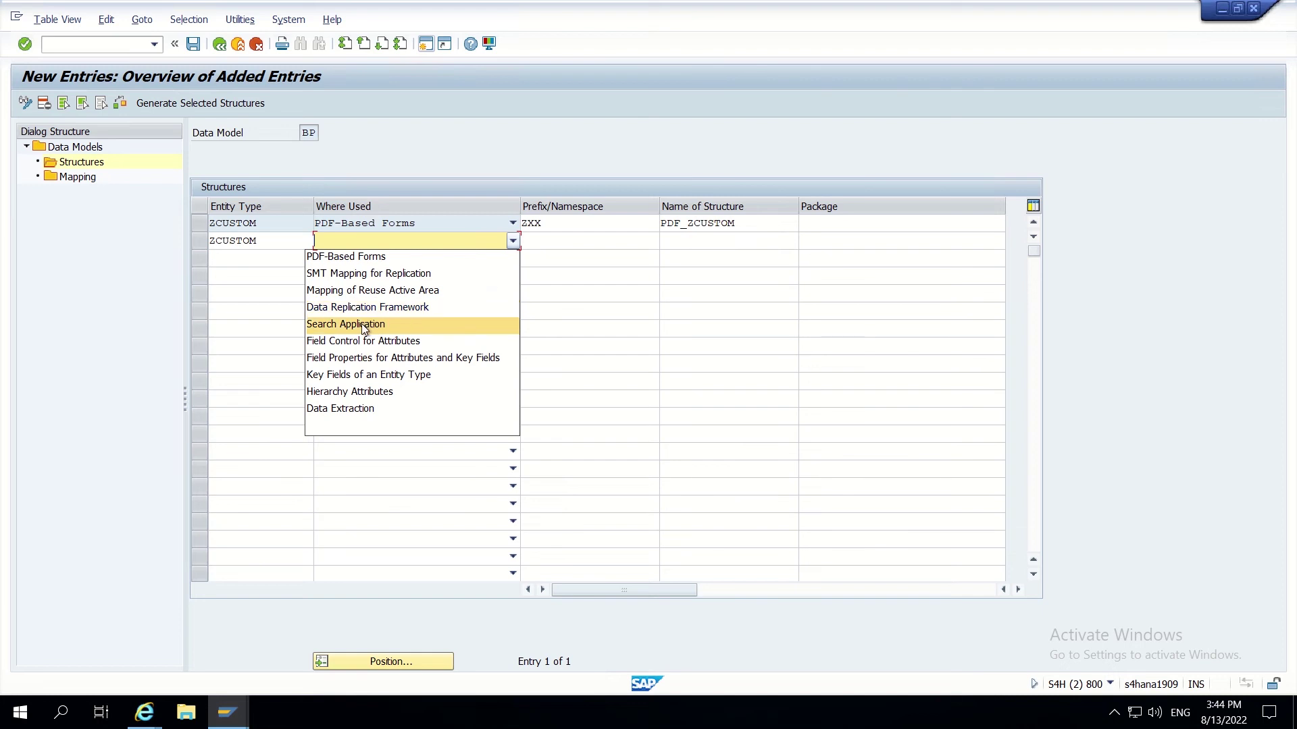
{"action": "left_click", "coordinate": [358, 375]}
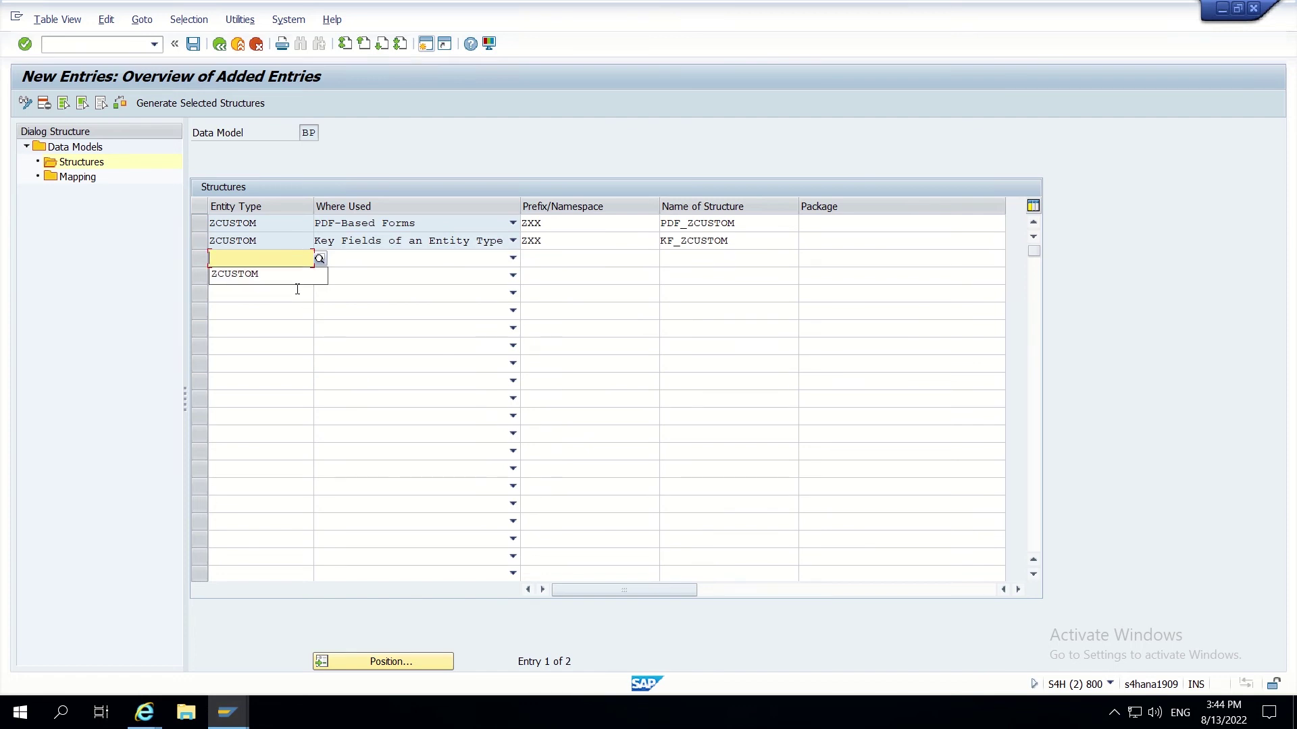
{"action": "left_click", "coordinate": [315, 276]}
{"action": "left_click", "coordinate": [367, 260]}
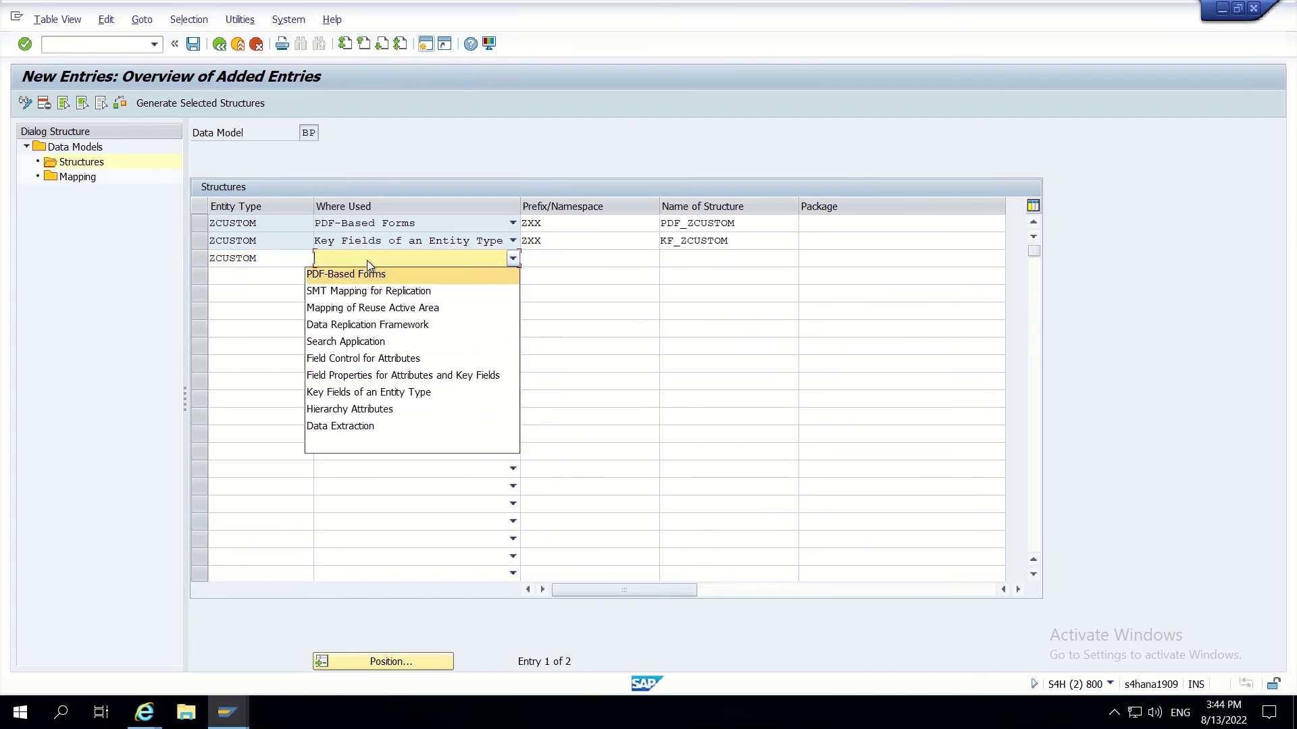
{"action": "left_click", "coordinate": [354, 359]}
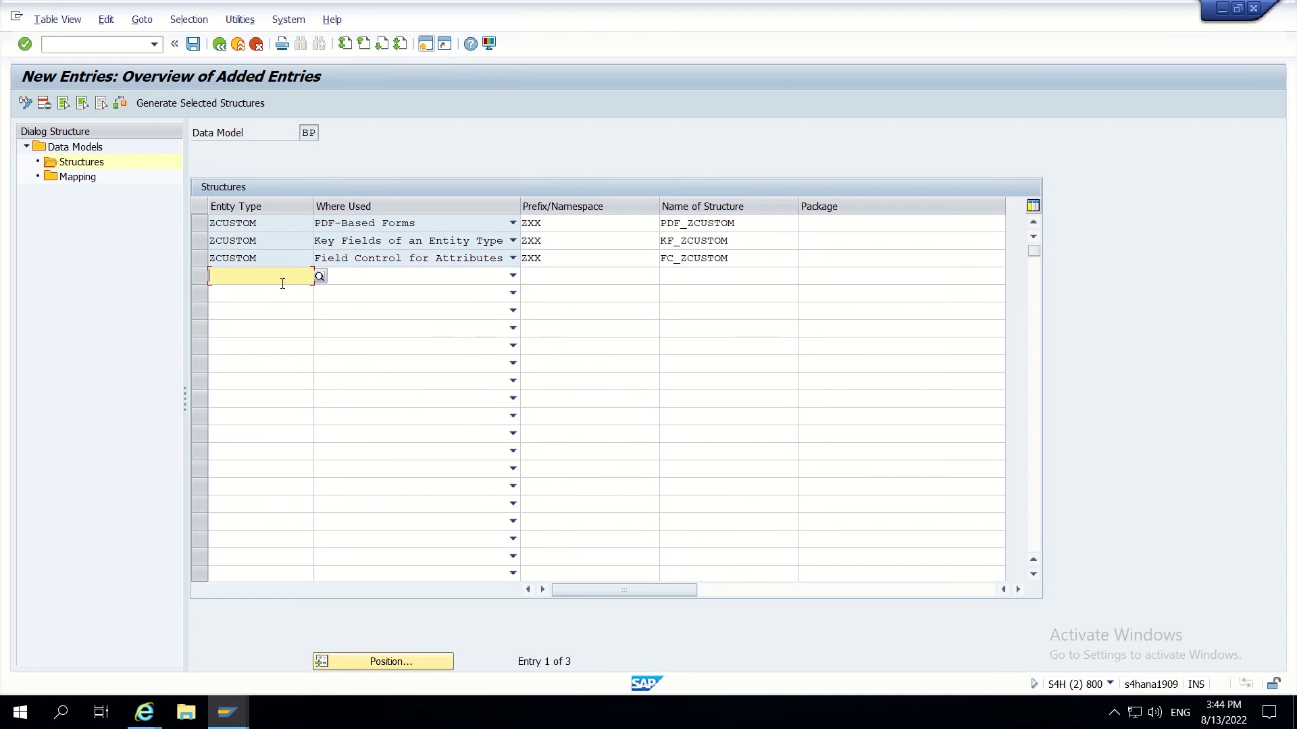
- Add a ZCUSTOM structure entry for Field Properties for Attributes and Key Fields, and save the changes
{"action": "type", "text": "Z"}
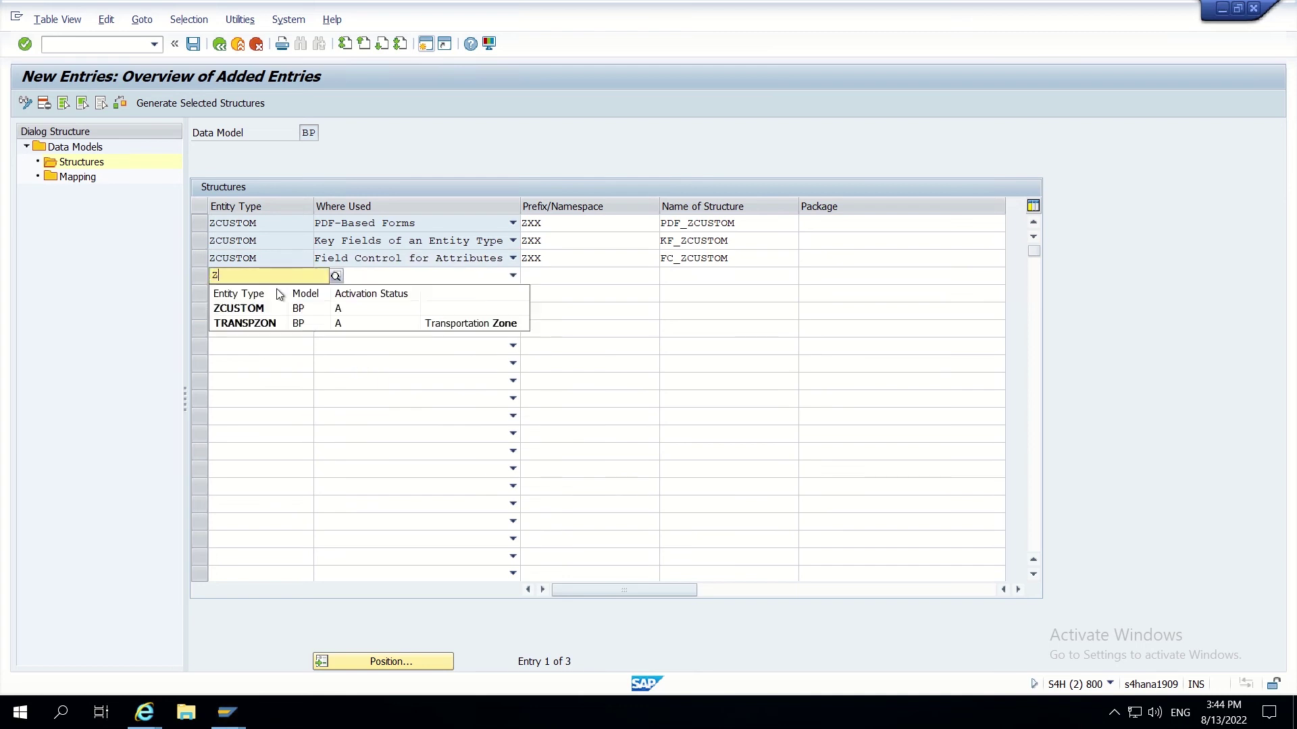
{"action": "left_click", "coordinate": [258, 308]}
{"action": "left_click", "coordinate": [370, 277]}
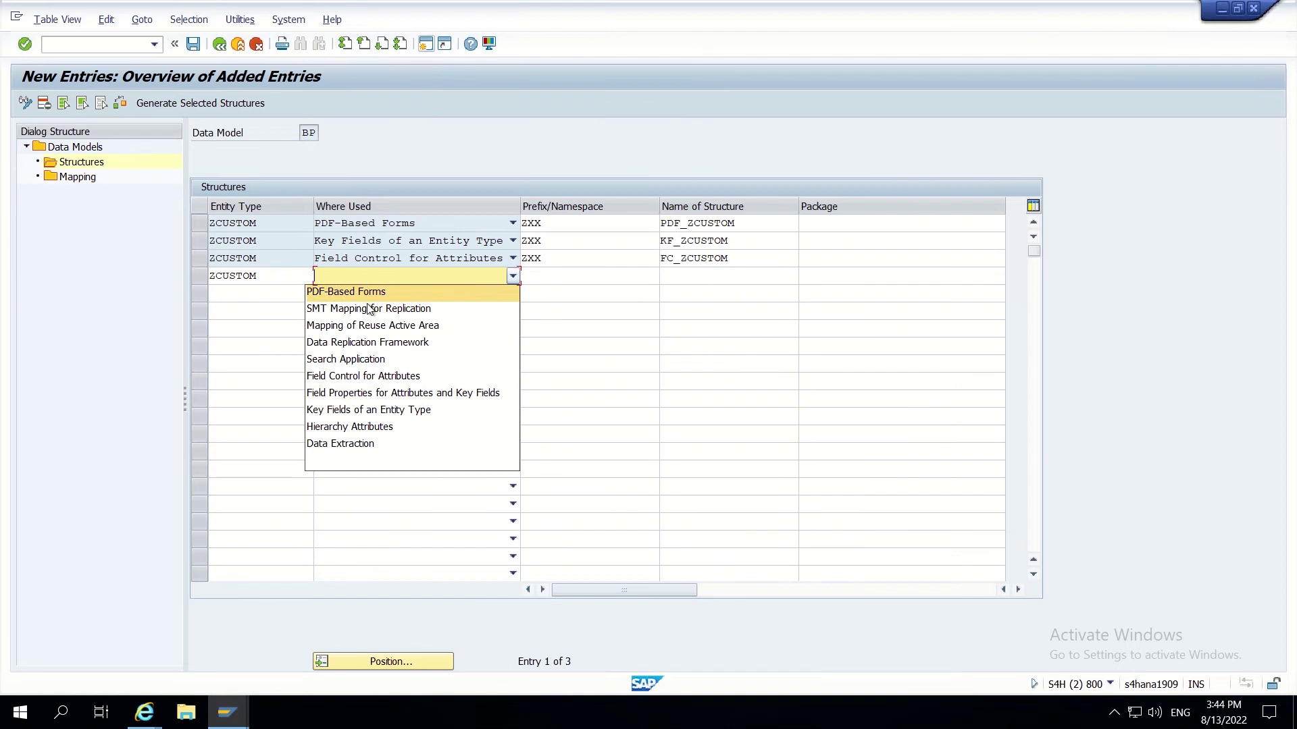
{"action": "left_click", "coordinate": [367, 395]}
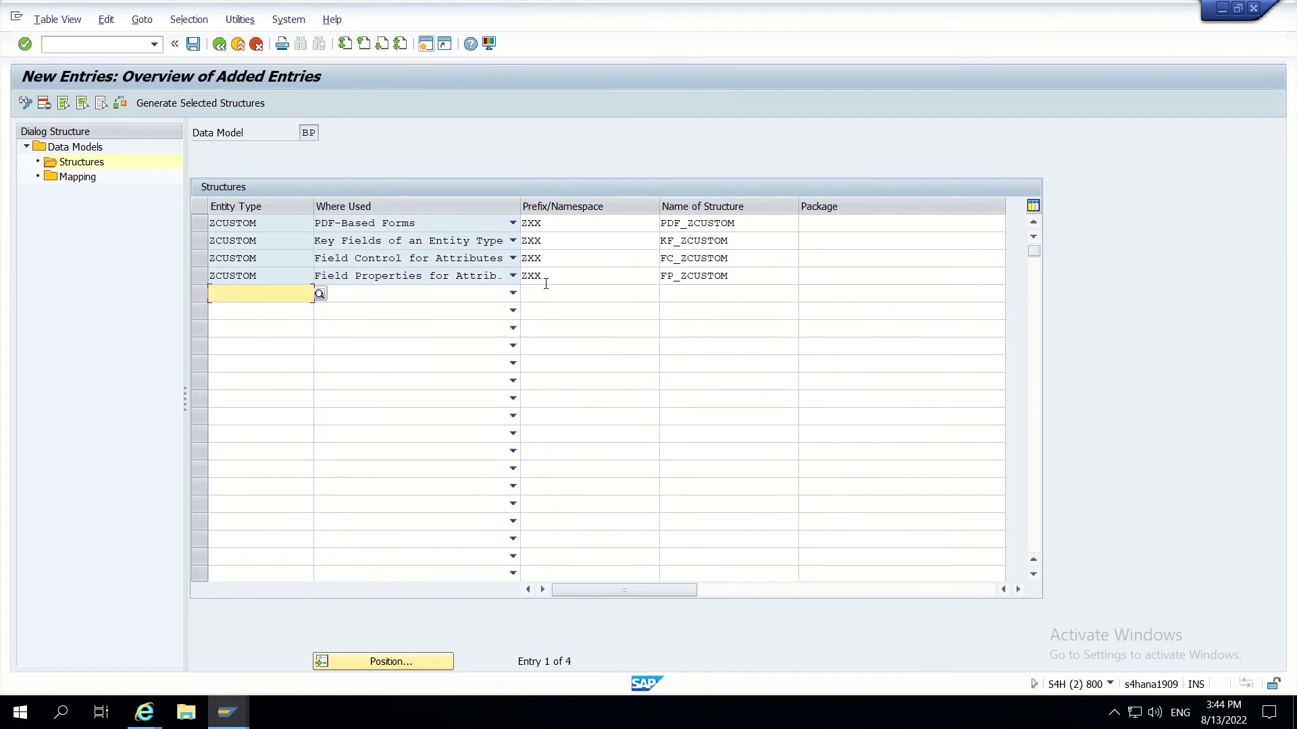
{"action": "left_click", "coordinate": [196, 43]}
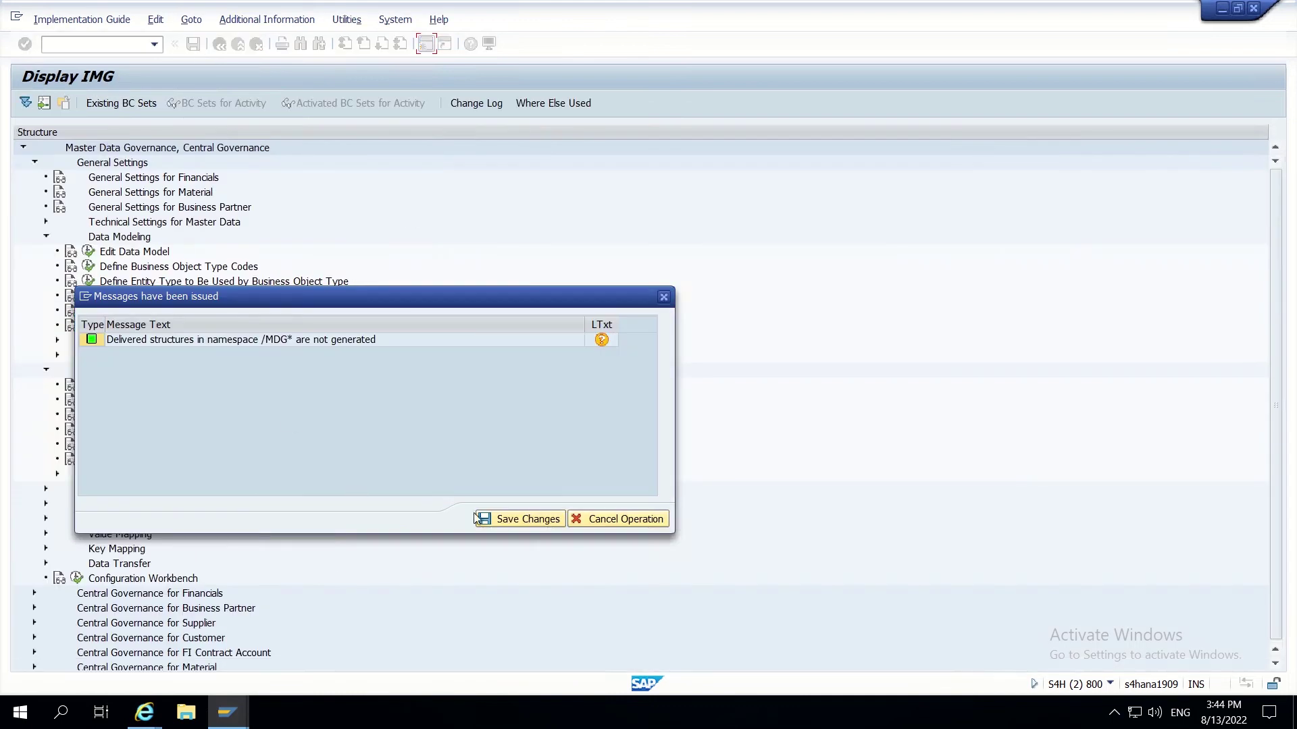
{"action": "left_click", "coordinate": [505, 519]}
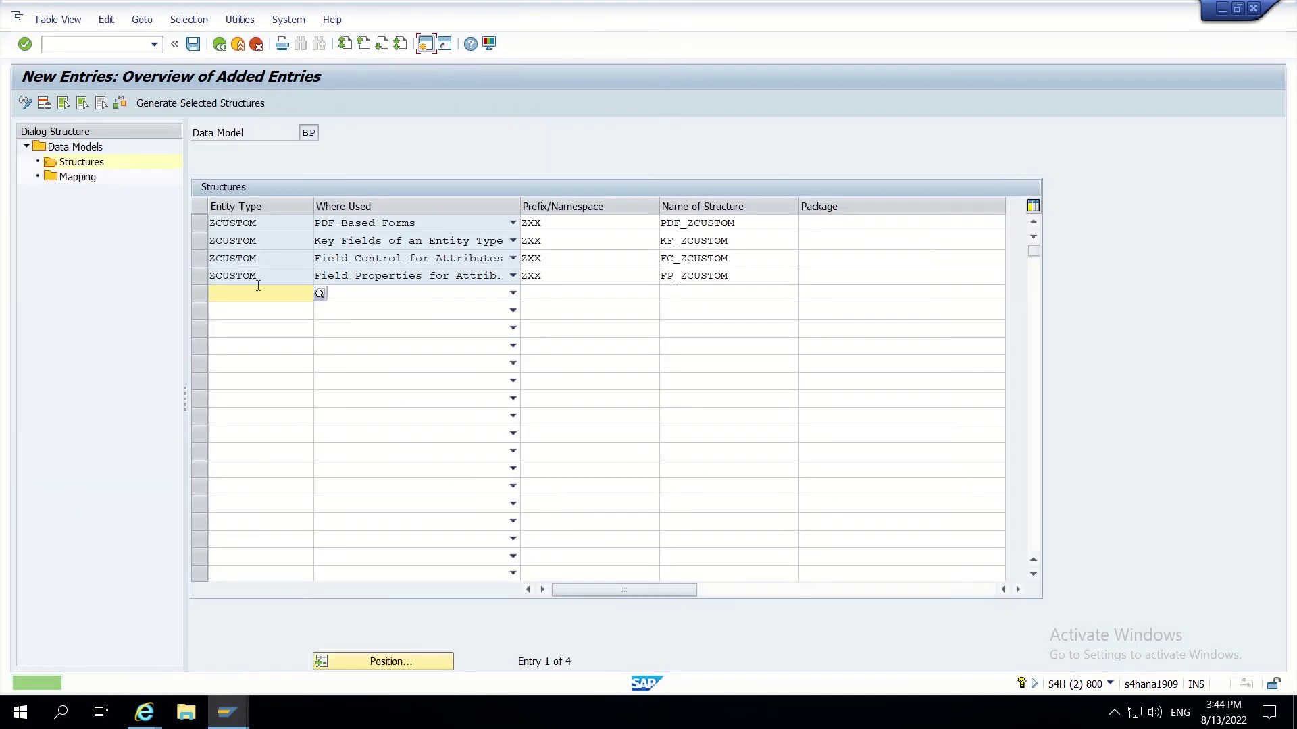
- Generate the selected ZCUSTOM structures of data model BP and close the issued messages
{"action": "left_click_drag", "start_coordinate": [199, 224], "coordinate": [204, 274]}
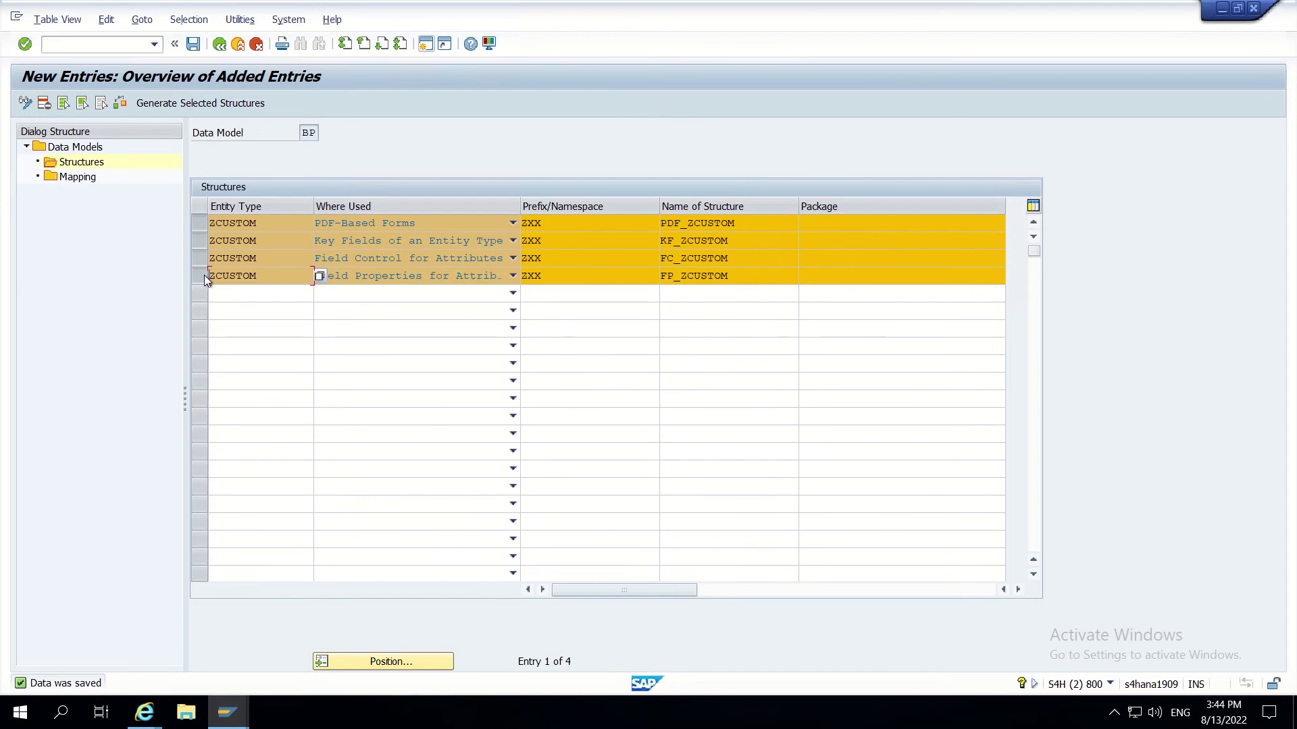
{"action": "left_click", "coordinate": [201, 107]}
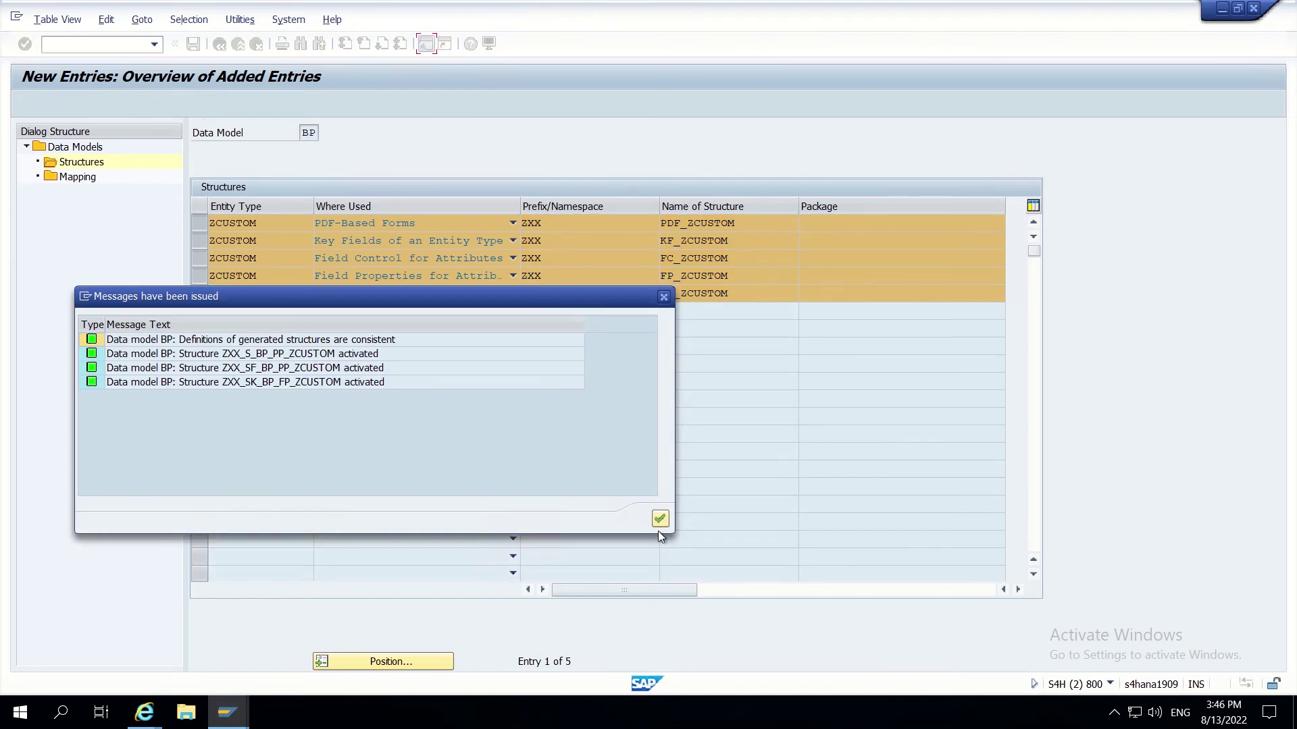
{"action": "left_click", "coordinate": [657, 521]}
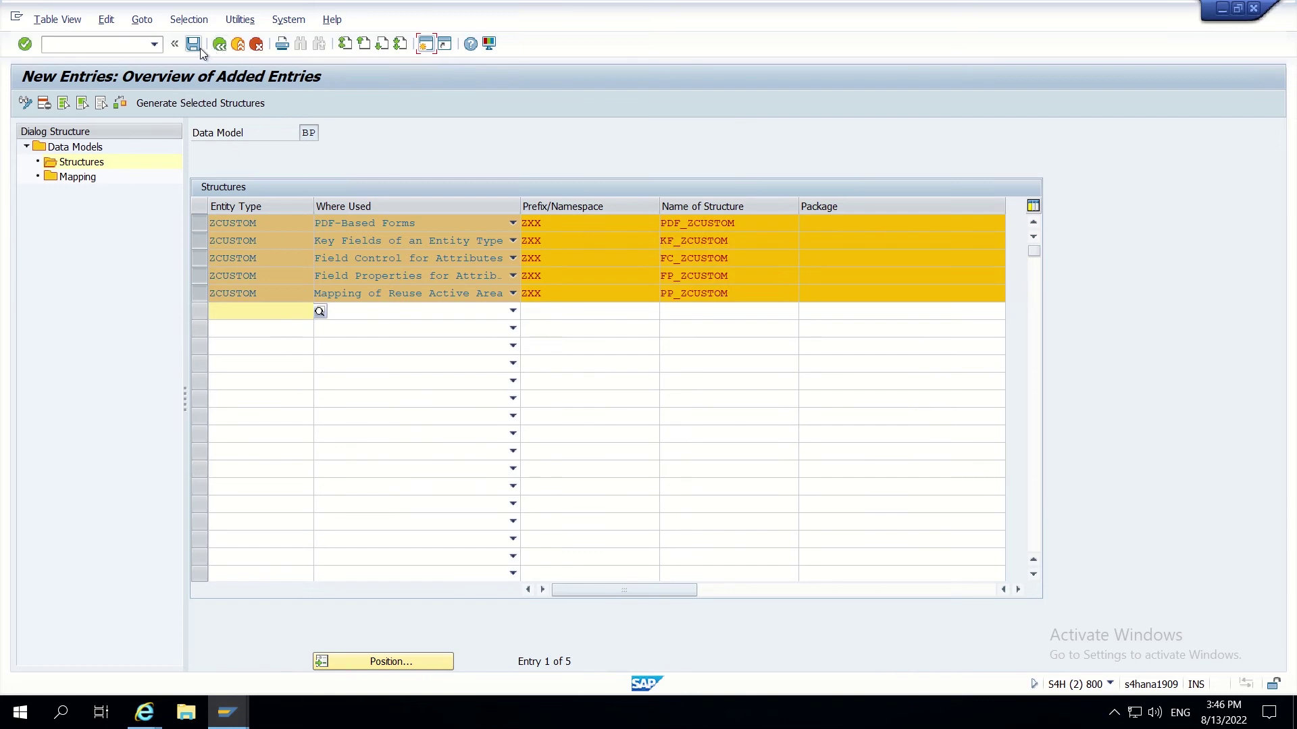
- Leave the structure maintenance and start transaction genil_model_browser from SAP Easy Access
{"action": "left_click", "coordinate": [219, 44]}
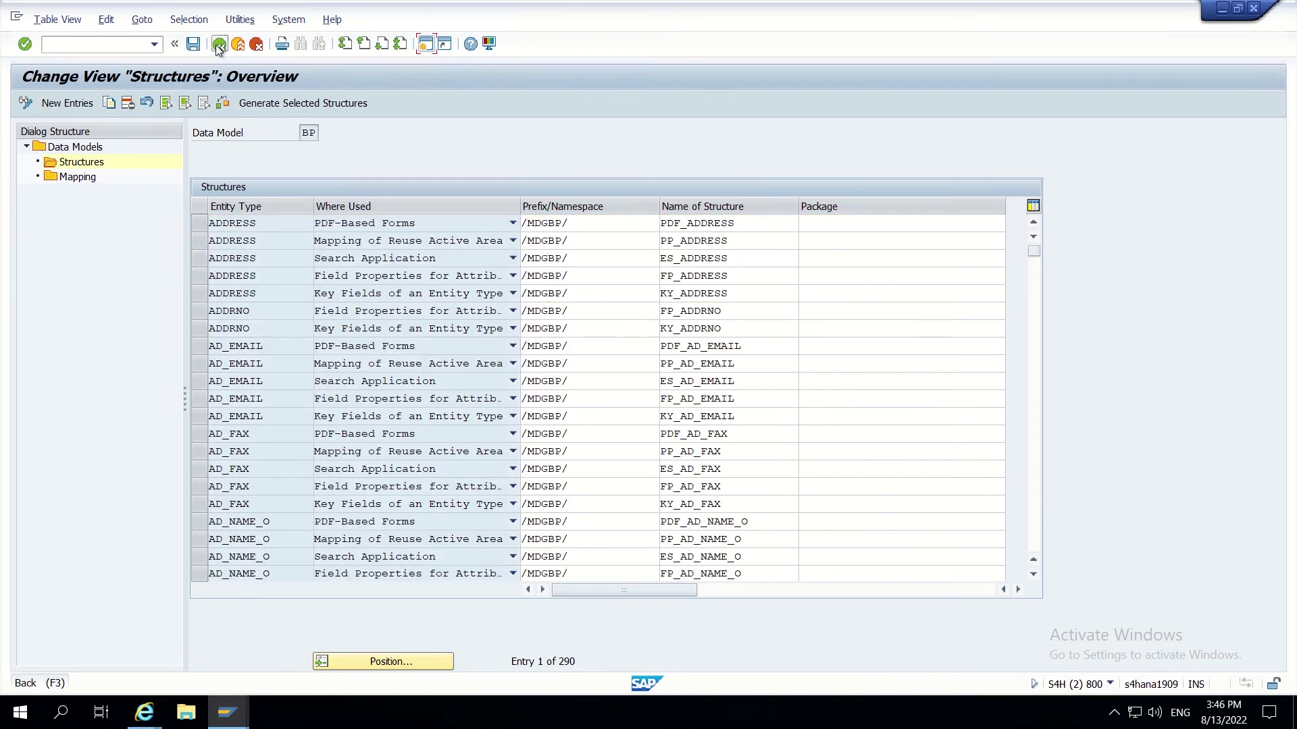
{"action": "left_click", "coordinate": [219, 45]}
{"action": "left_click", "coordinate": [219, 44]}
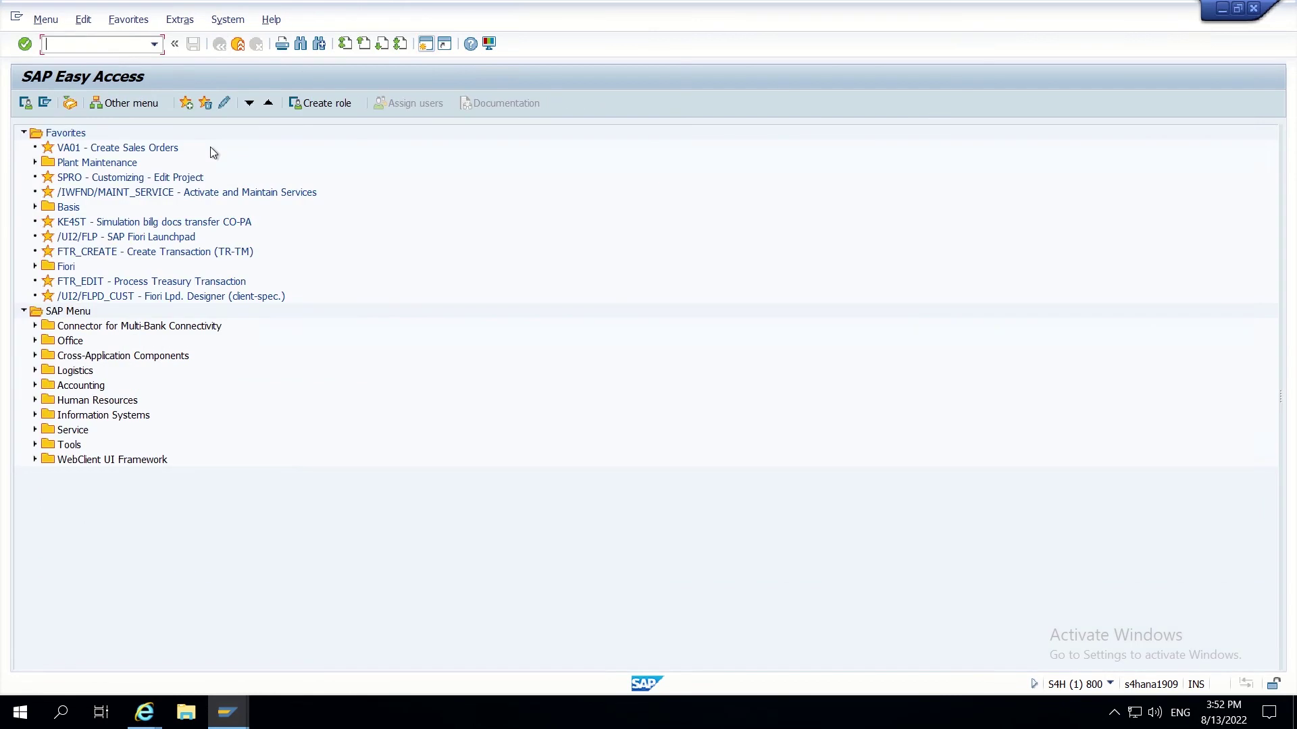
{"action": "type", "text": "genil_model_browser"}
{"action": "key", "text": "Return"}
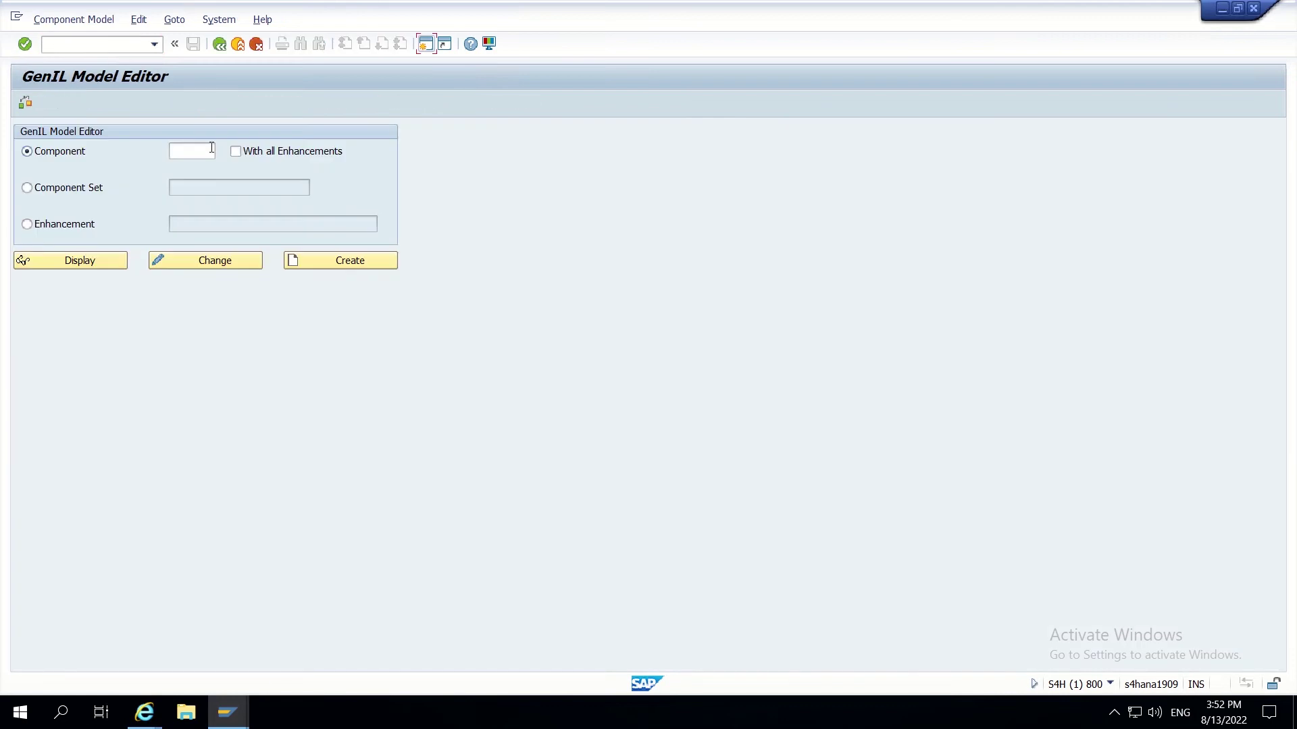
- Choose enhancement ZCUSTOM_ENTITY in the GenIL Model Editor and try to display it
{"action": "left_click", "coordinate": [59, 224]}
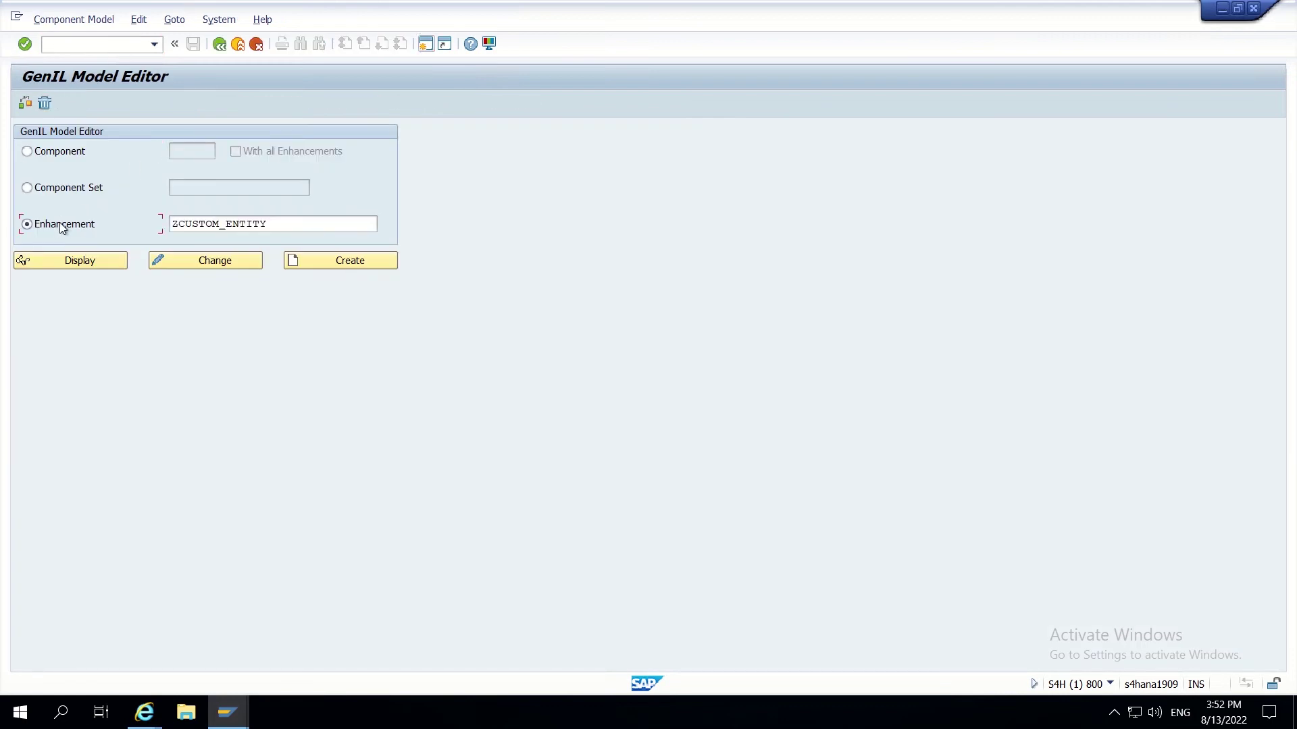
{"action": "left_click", "coordinate": [275, 223]}
{"action": "left_click", "coordinate": [101, 260]}
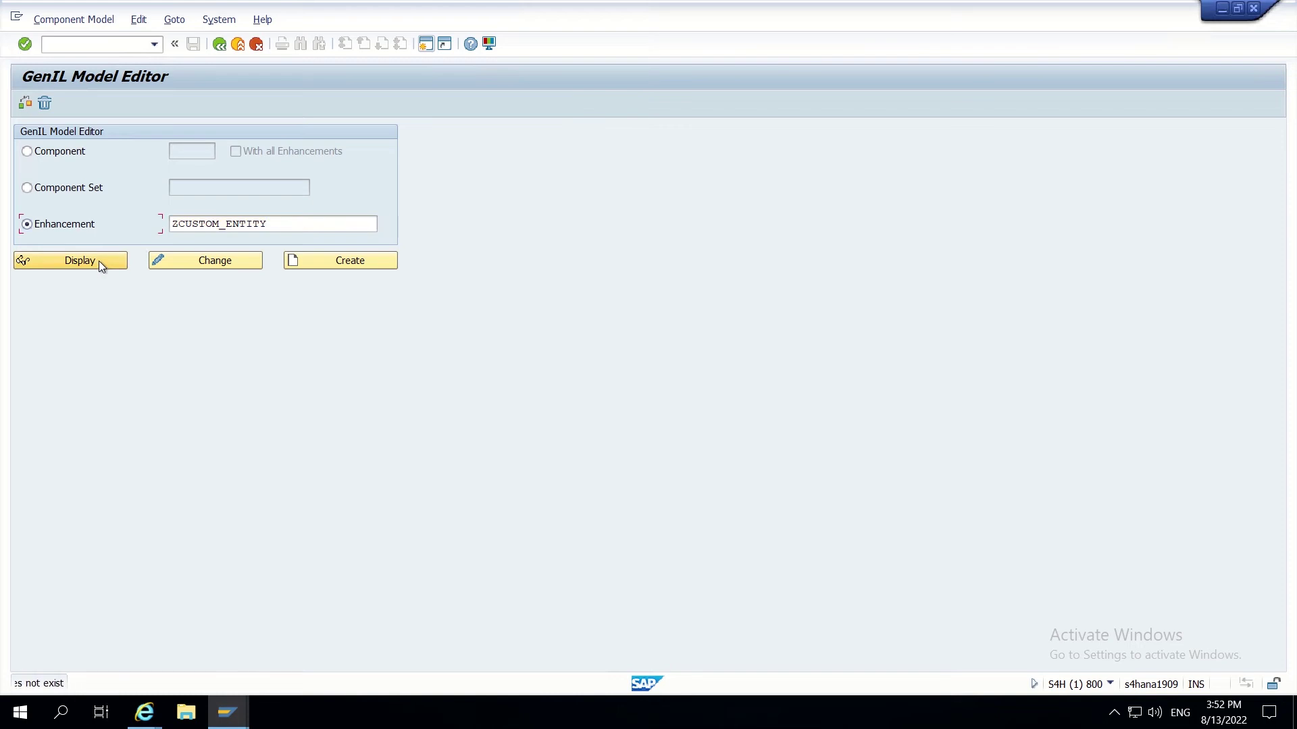
- Create enhancement ZCUSTOM_ENTITY with description "Custom entity" and superenhancement BUPA_CUSP, and acknowledge the information message
{"action": "left_click", "coordinate": [337, 265]}
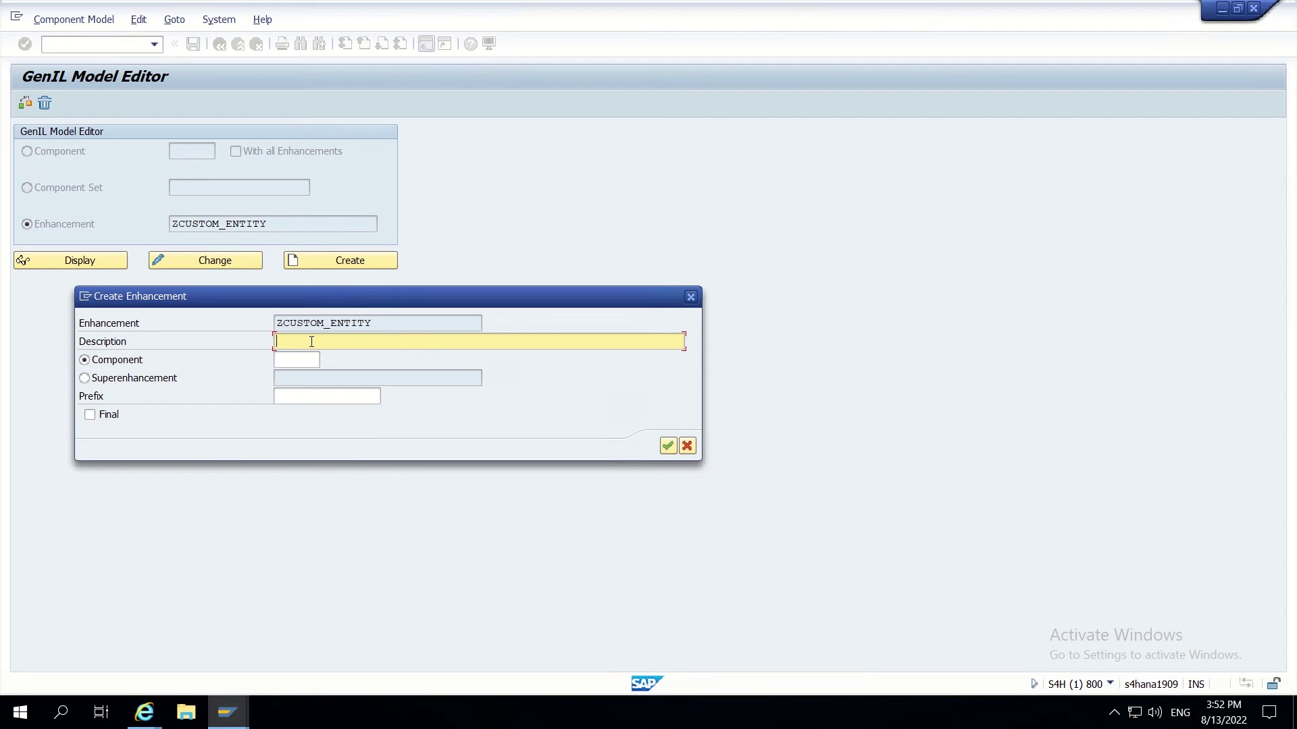
{"action": "type", "text": "Custom entity"}
{"action": "left_click", "coordinate": [114, 379]}
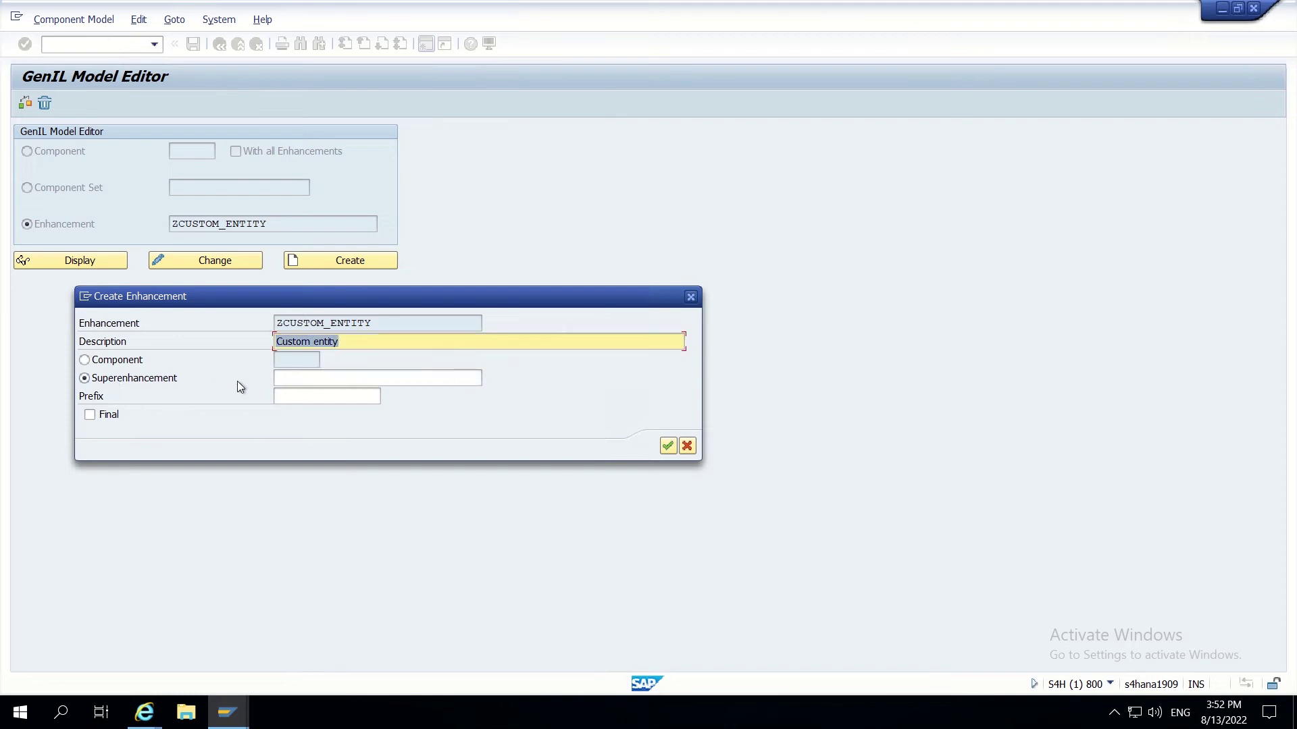
{"action": "left_click", "coordinate": [290, 379]}
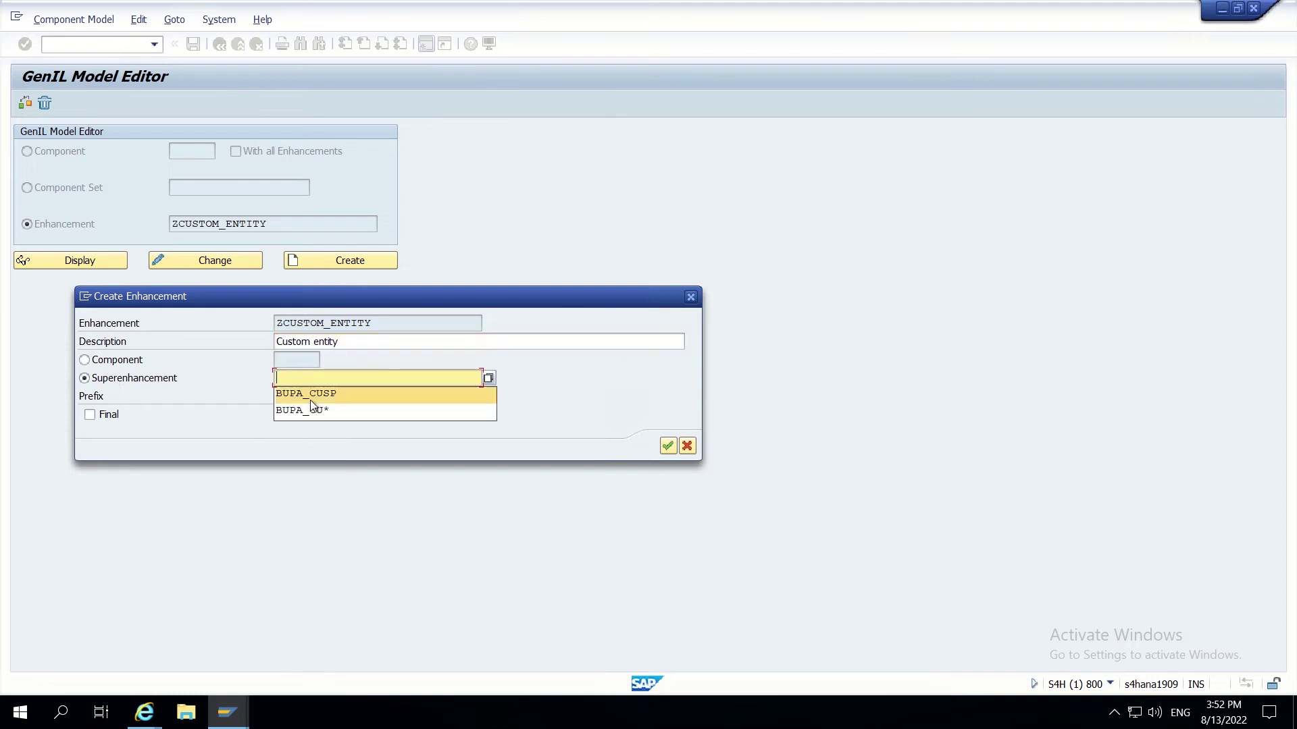
{"action": "left_click", "coordinate": [301, 394]}
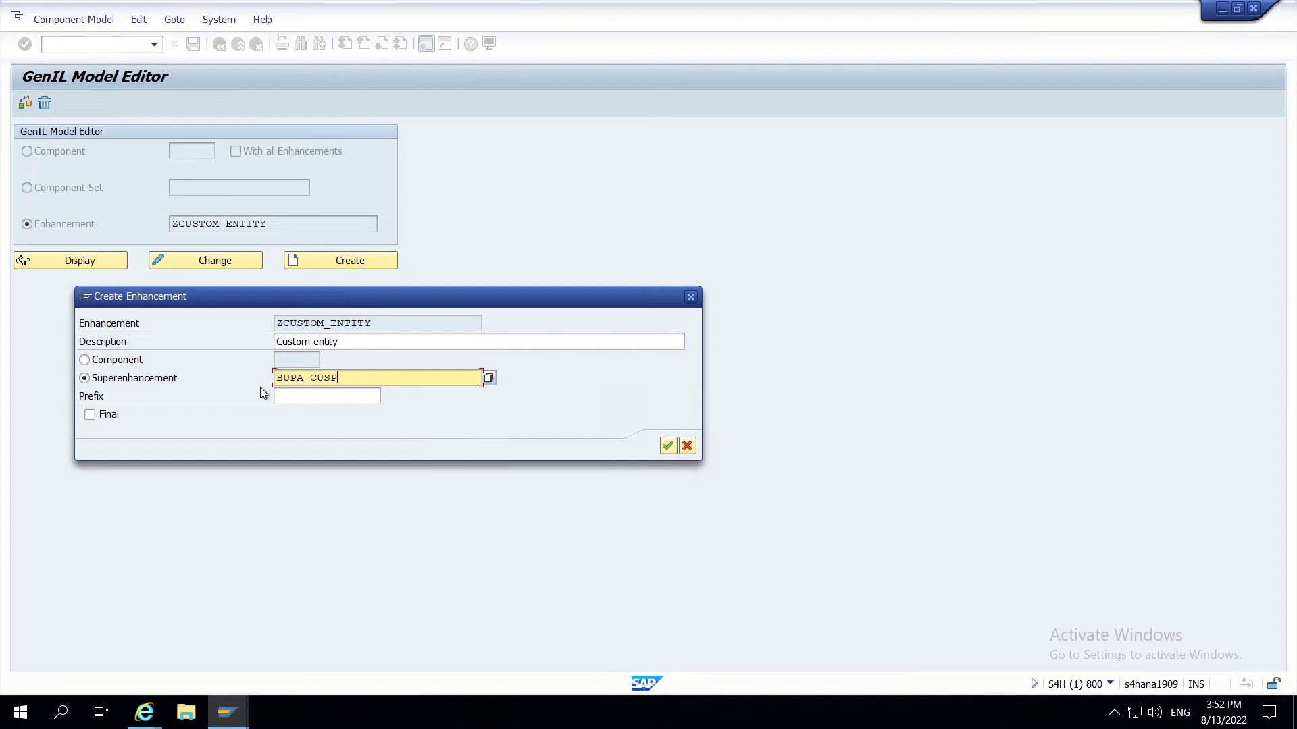
{"action": "left_click", "coordinate": [669, 447]}
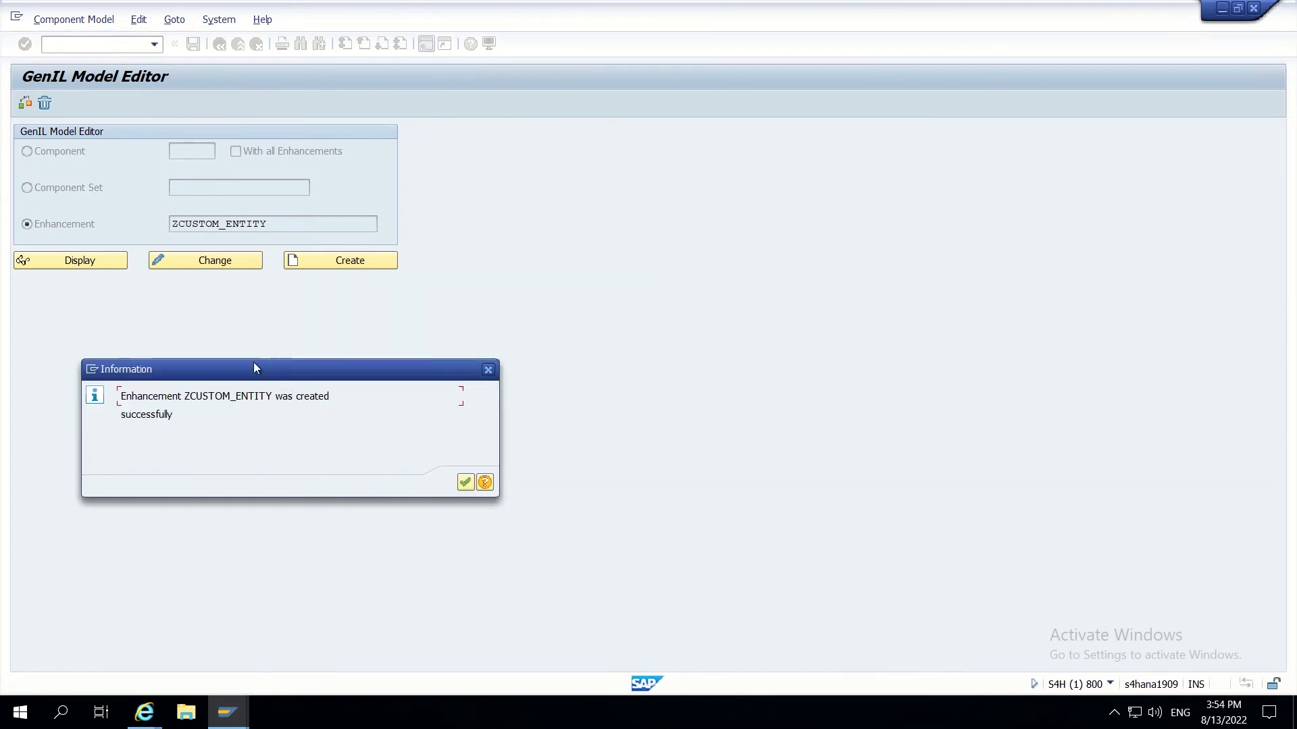
{"action": "left_click", "coordinate": [465, 482]}
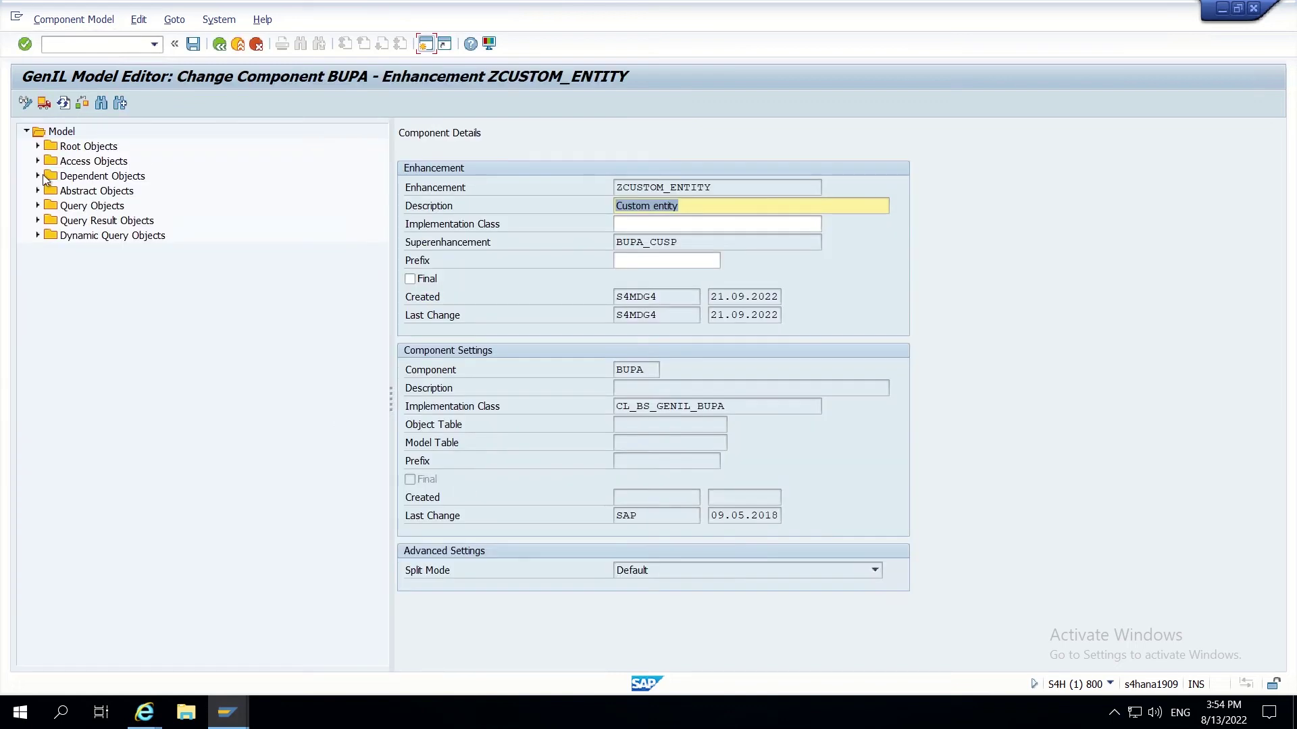
- Create a dependent object named ZCUSTOM in the enhancement's model
{"action": "left_click", "coordinate": [38, 176]}
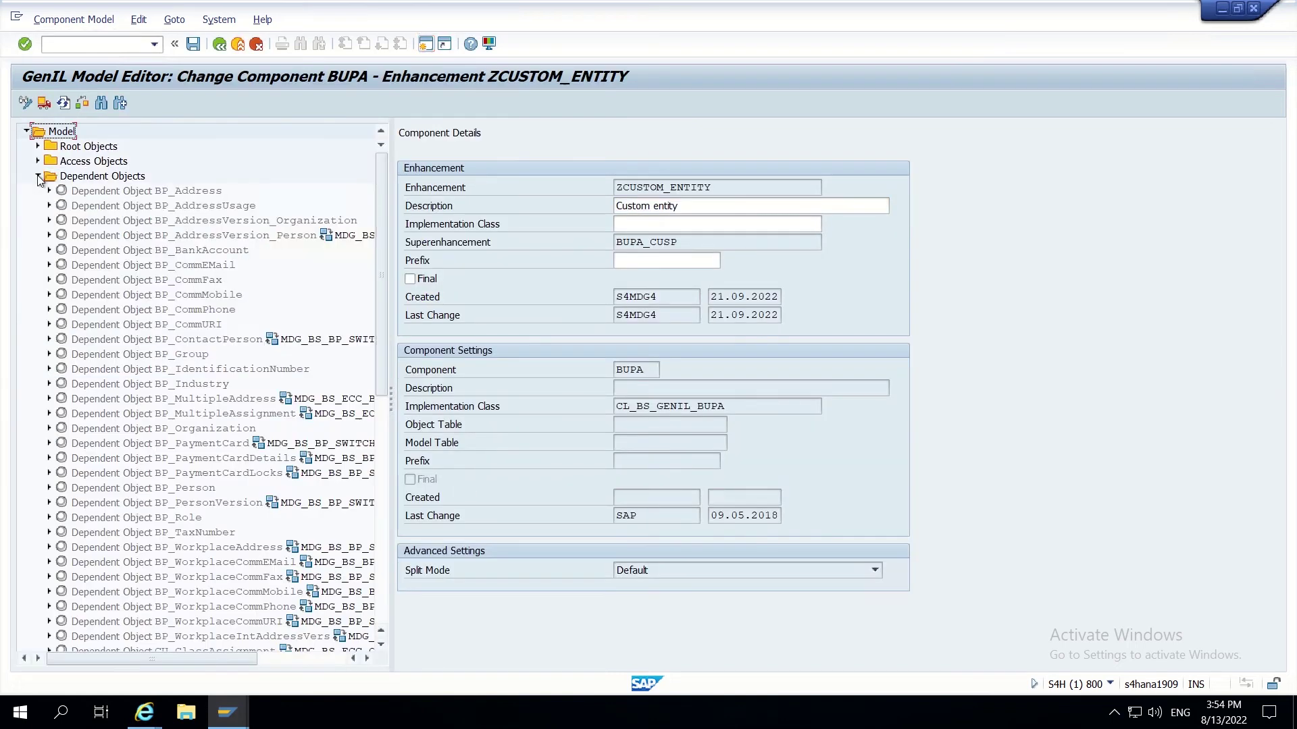
{"action": "right_click", "coordinate": [102, 177]}
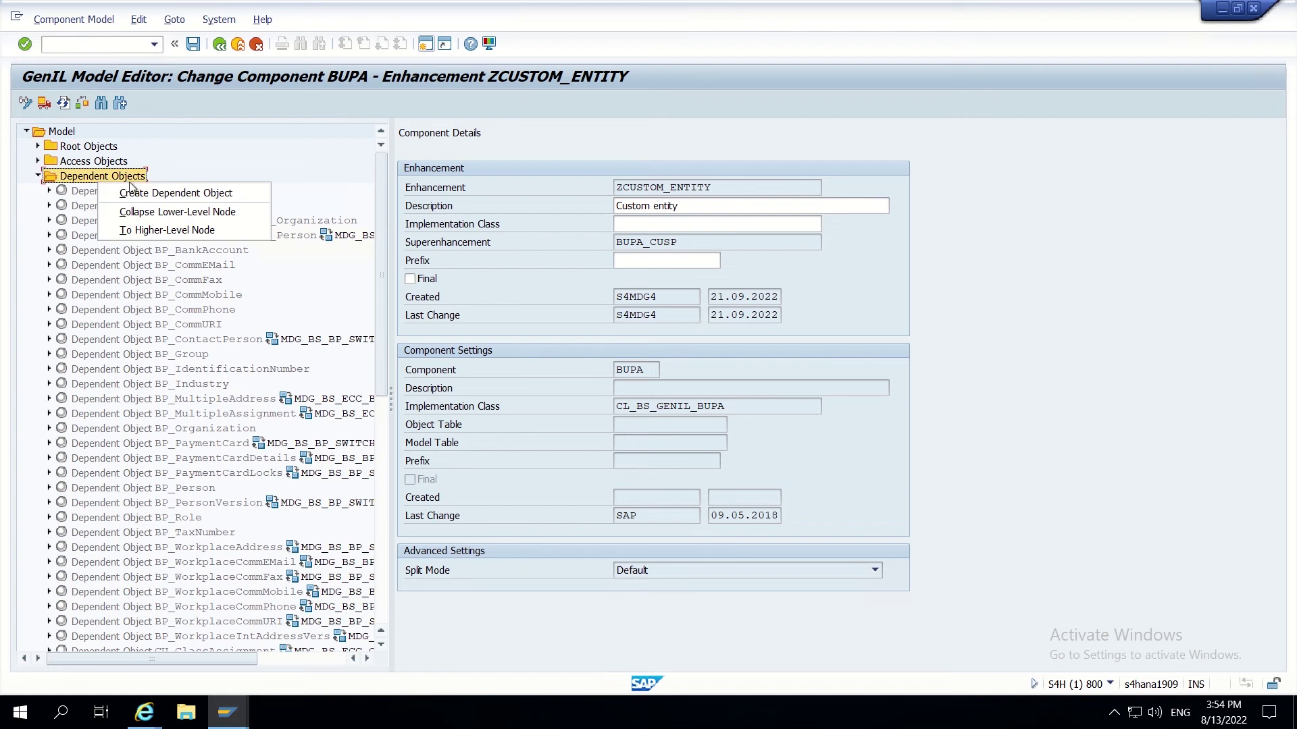
{"action": "left_click", "coordinate": [148, 194]}
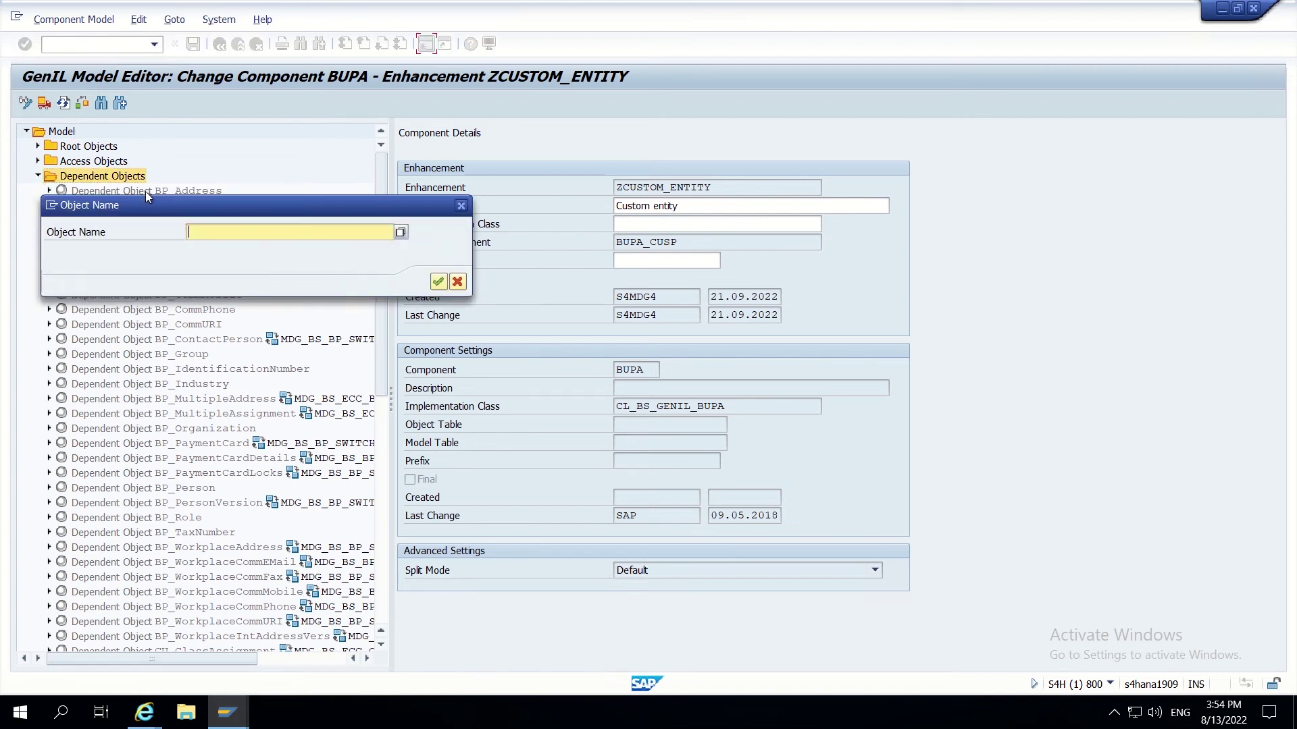
{"action": "type", "text": "Z"}
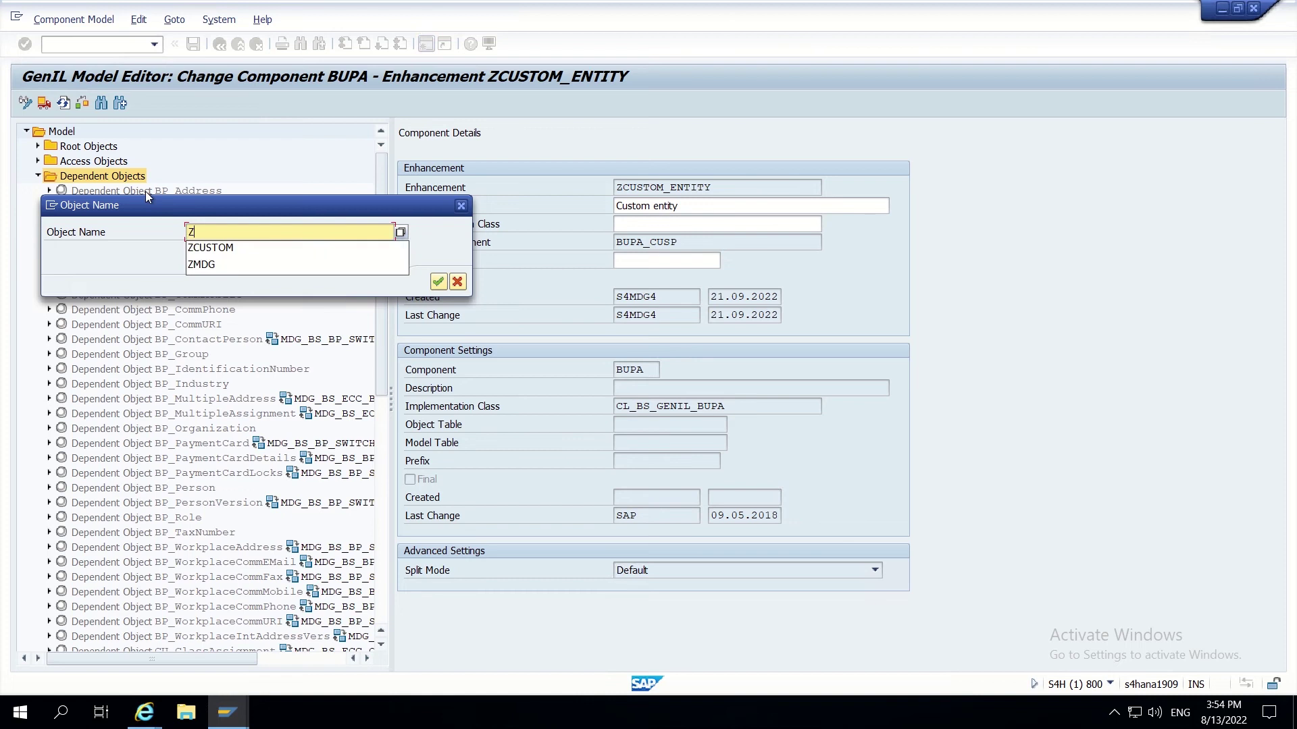
{"action": "type", "text": "CUSTOM"}
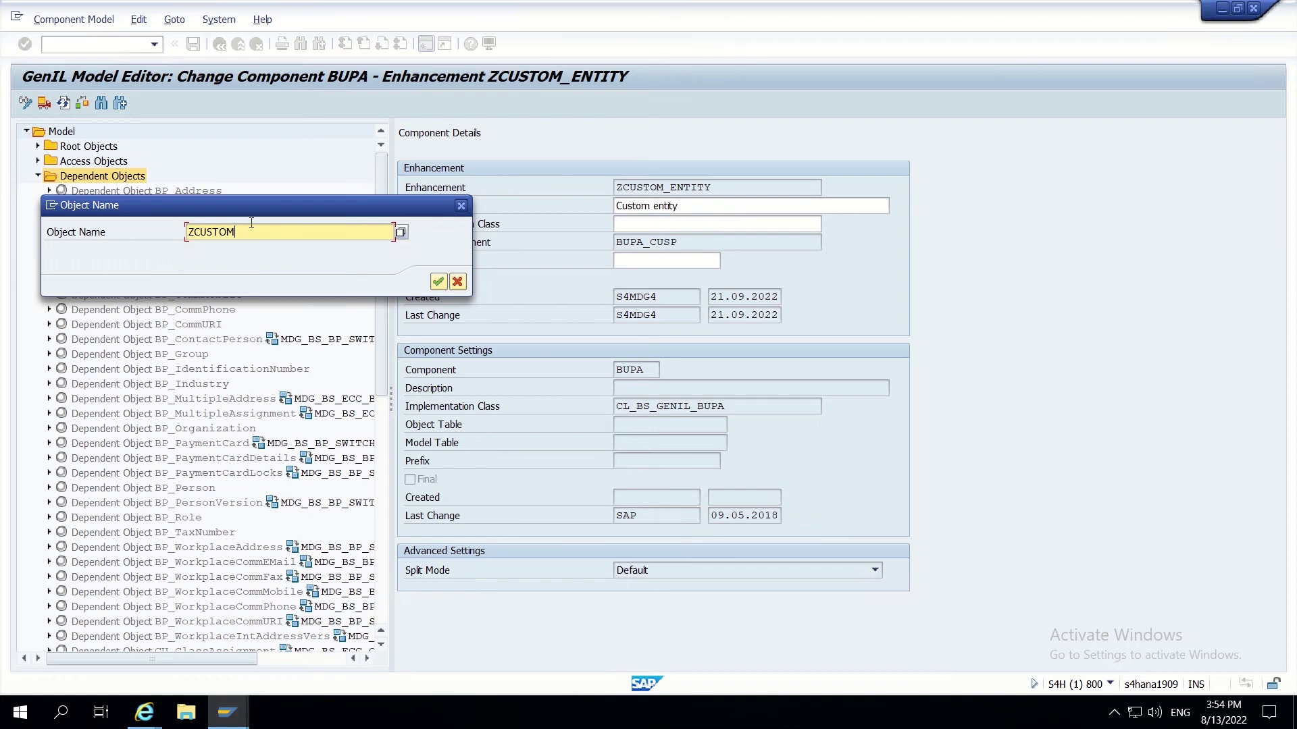
{"action": "left_click", "coordinate": [441, 282]}
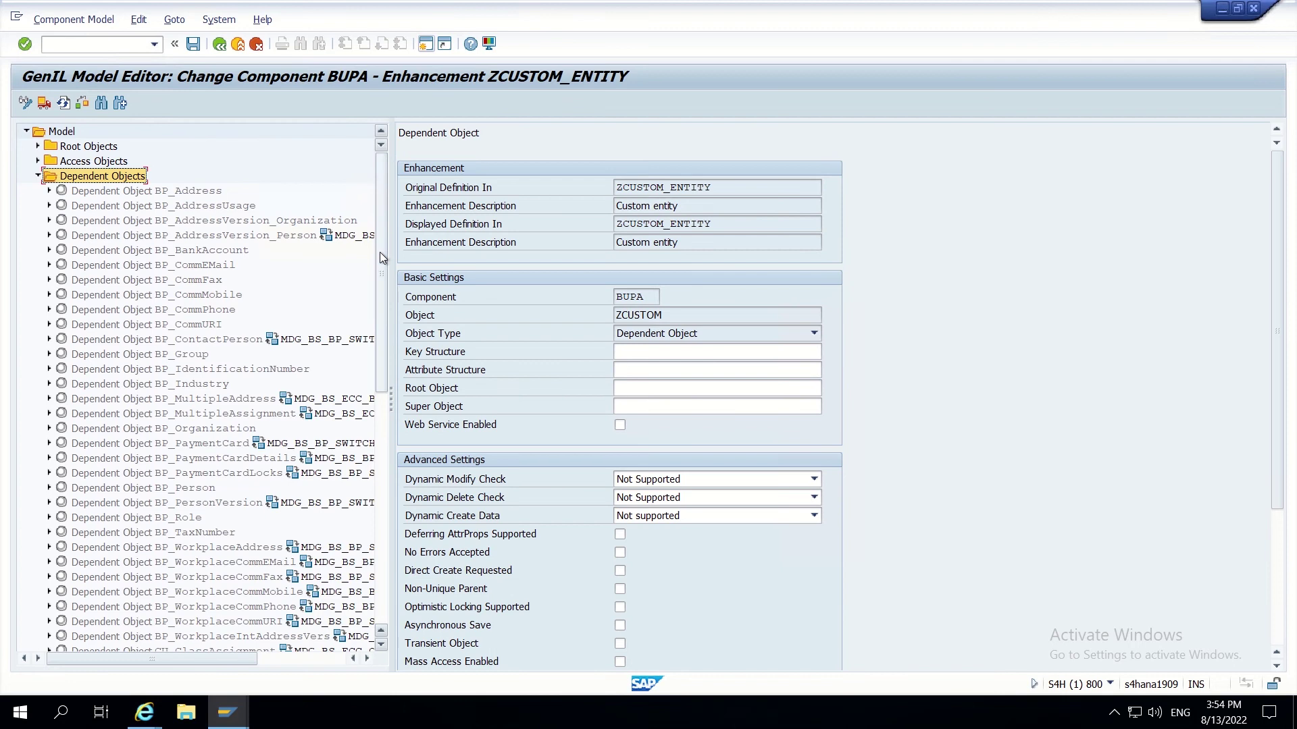
- Set the key structure of dependent object ZCUSTOM to BSS_BPIL_ROOT_KEY
{"action": "scroll", "coordinate": [380, 253], "scroll_direction": "down", "scroll_amount": 3}
{"action": "left_click", "coordinate": [639, 352]}
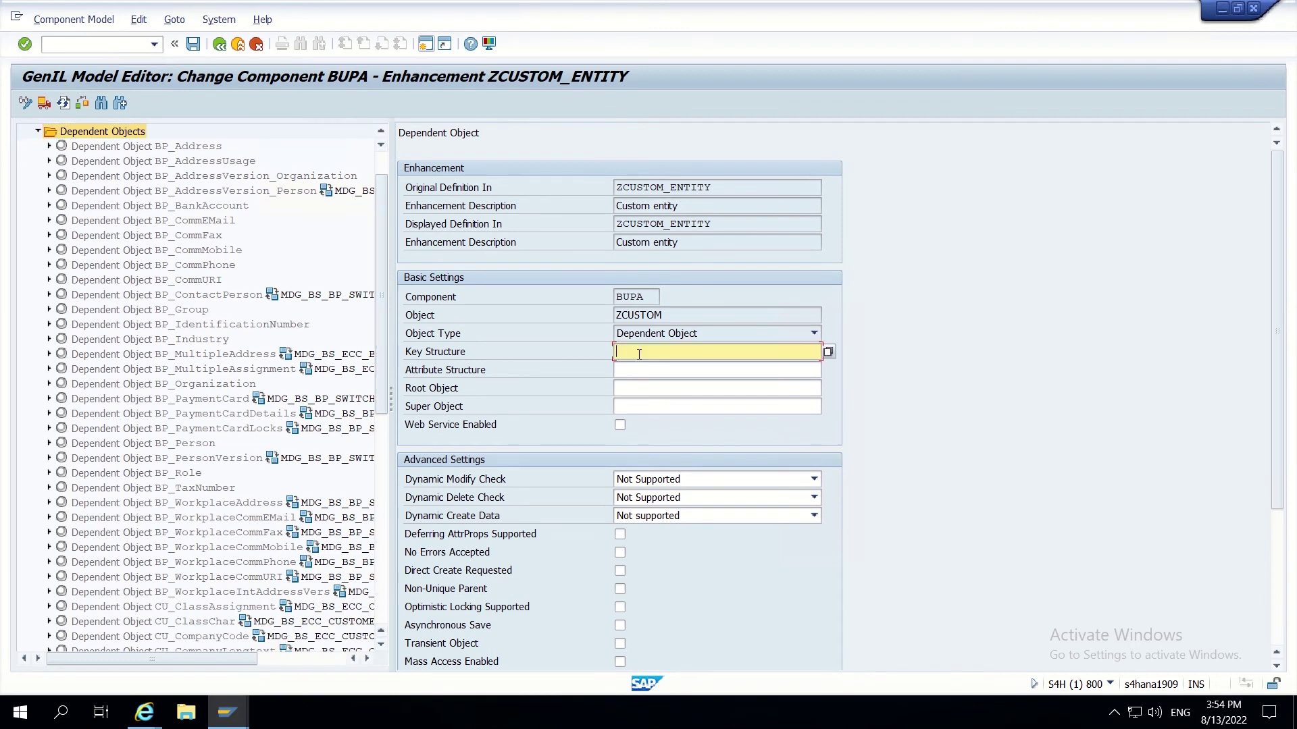
{"action": "left_click", "coordinate": [639, 352]}
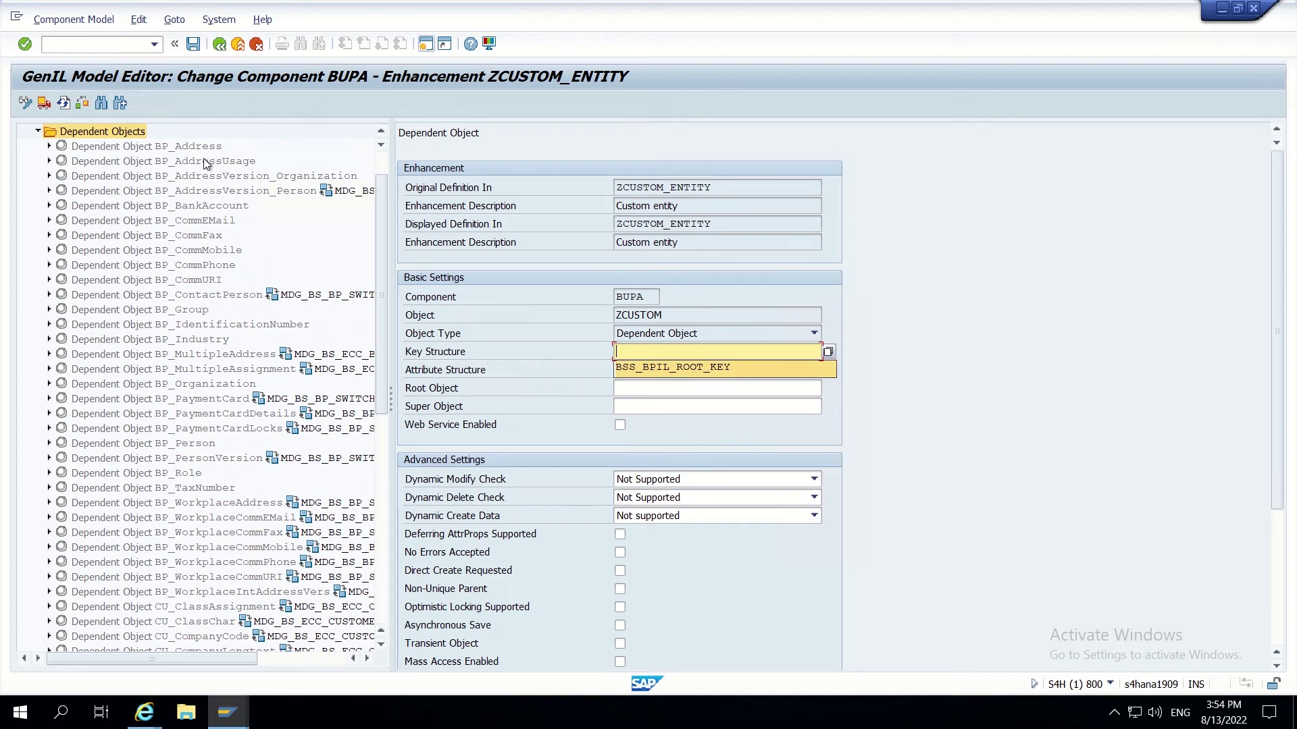
{"action": "scroll", "coordinate": [208, 181], "scroll_direction": "up", "scroll_amount": 1}
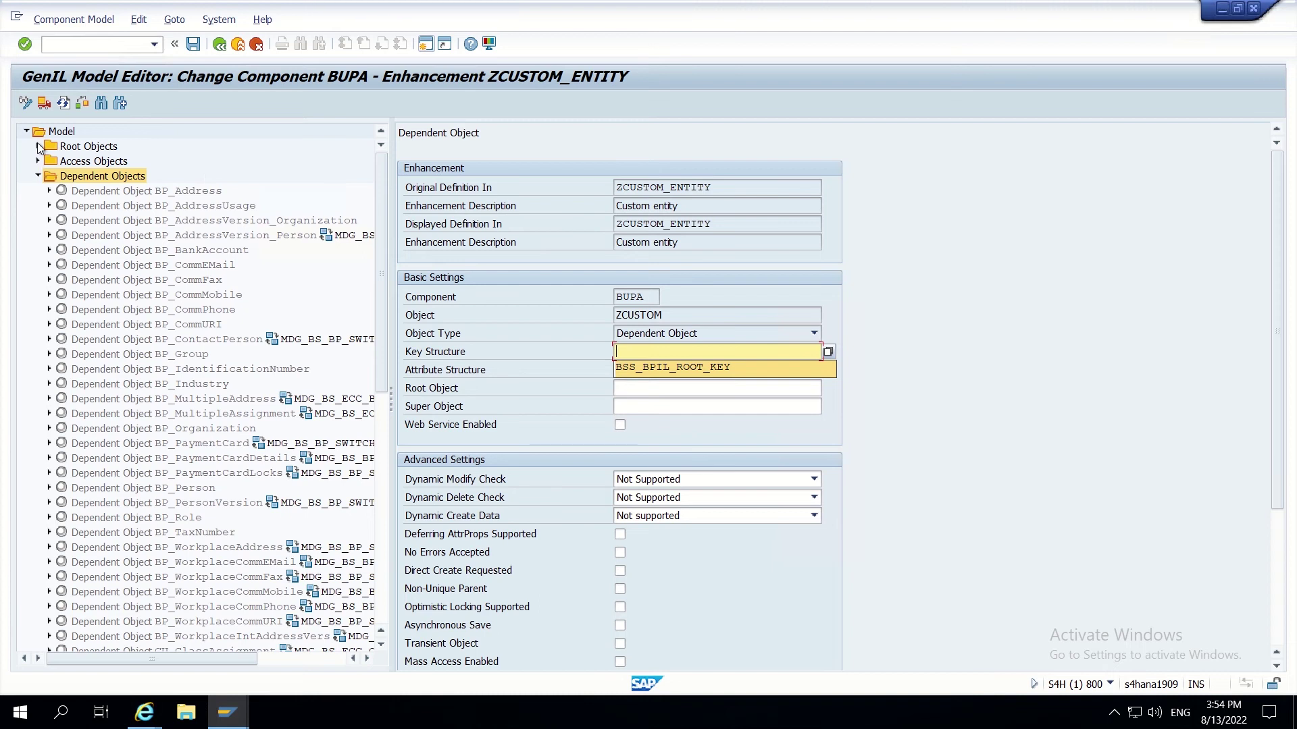
{"action": "left_click", "coordinate": [672, 369]}
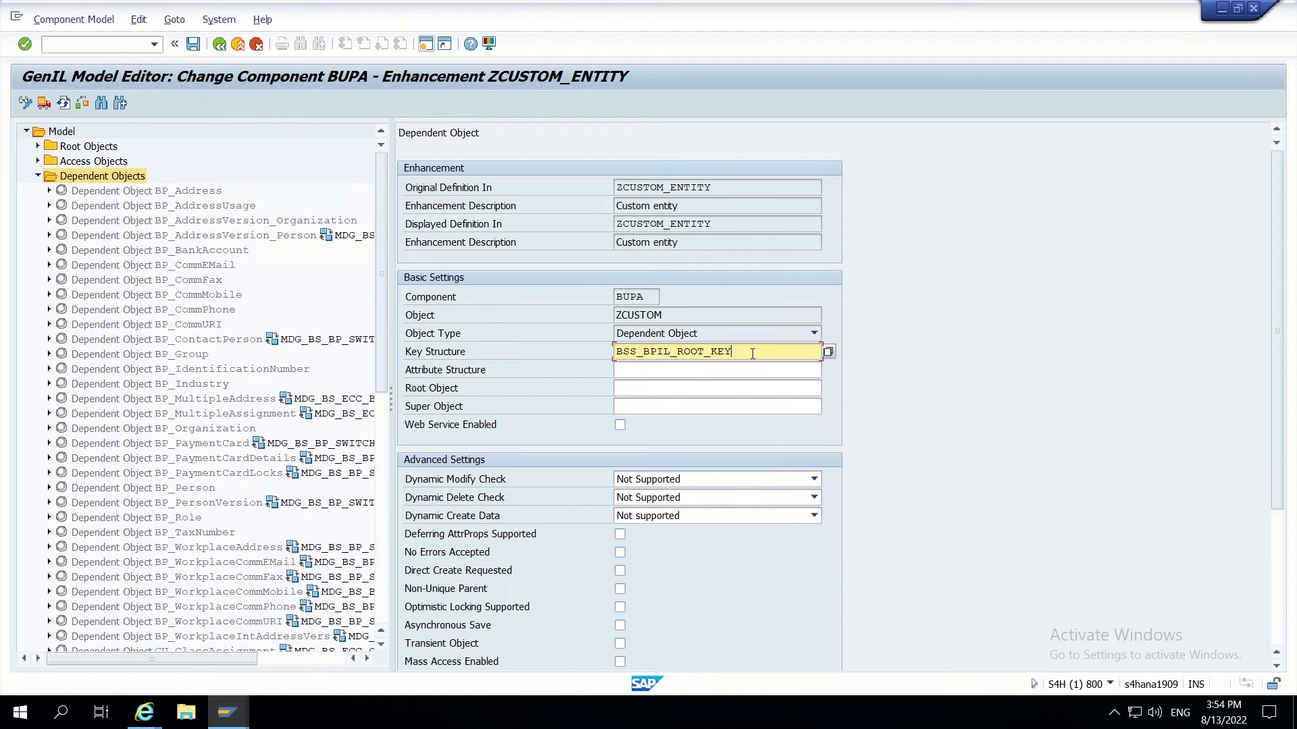
- Set the attribute structure of dependent object ZCUSTOM to ZXX_S_BP_PP_ZCUSTOM, searching for it with the pattern ZXX*PP*ZCUSTOM
{"action": "left_click", "coordinate": [637, 369]}
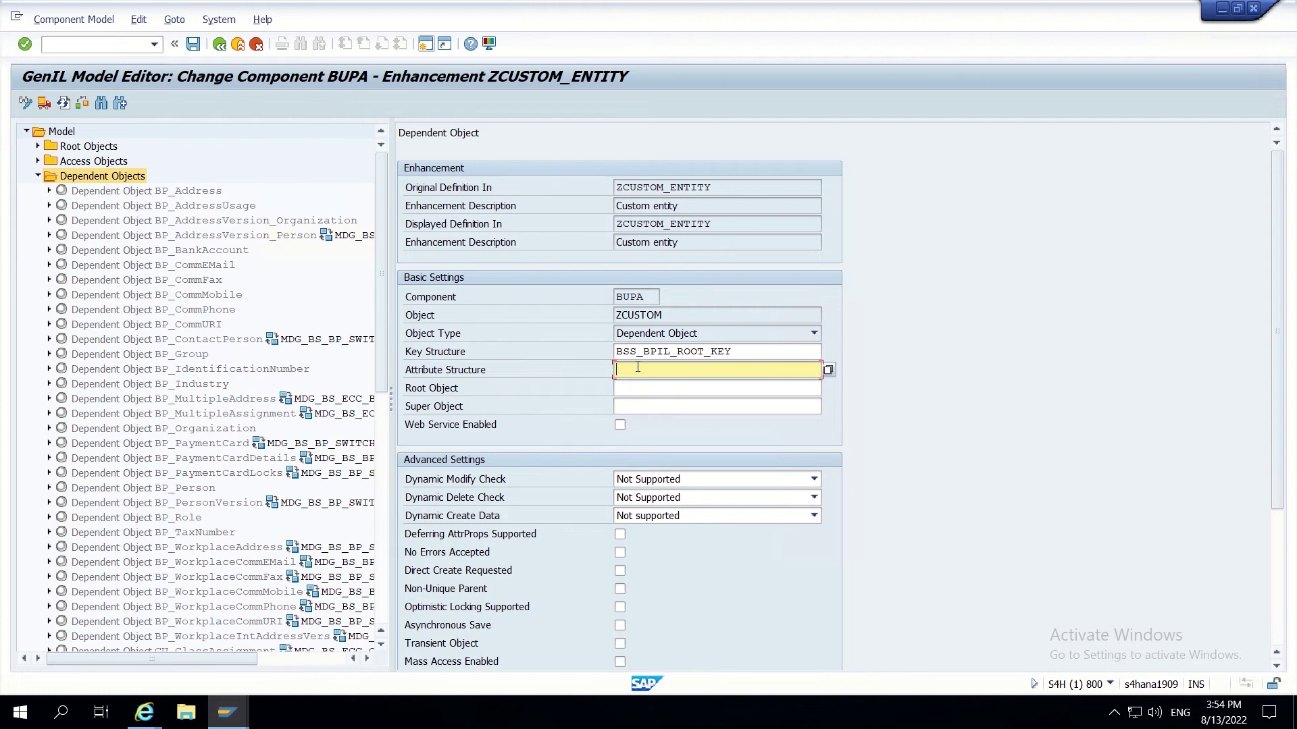
{"action": "type", "text": "Z"}
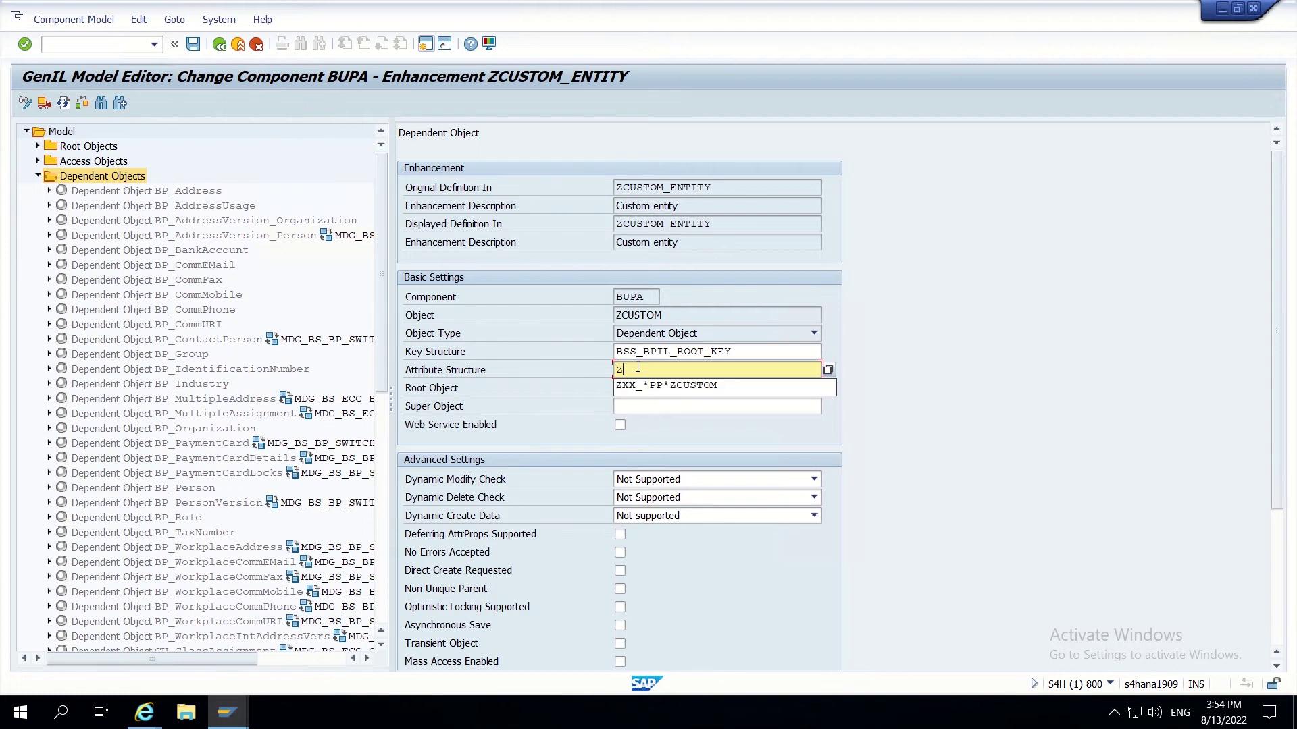
{"action": "left_click", "coordinate": [641, 371]}
{"action": "type", "text": "XX*PP*"}
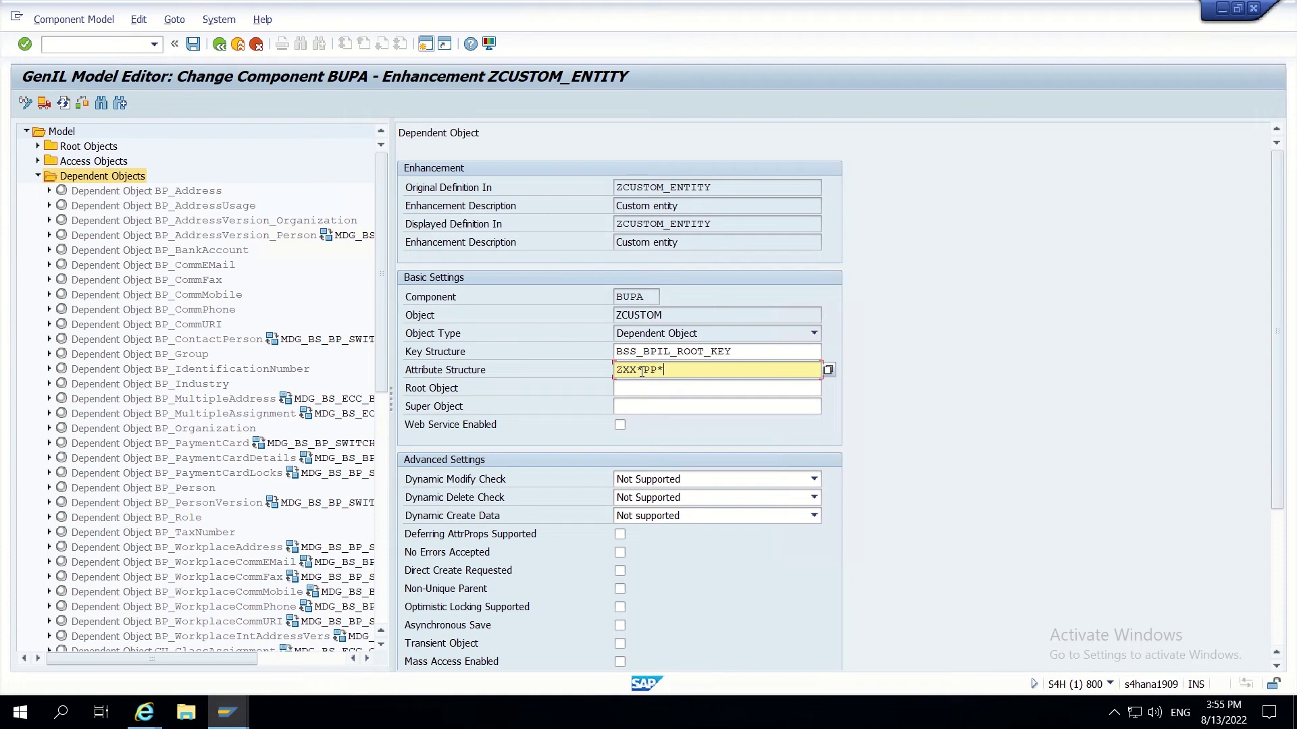
{"action": "type", "text": "ZCUSTOM"}
{"action": "left_click", "coordinate": [828, 369]}
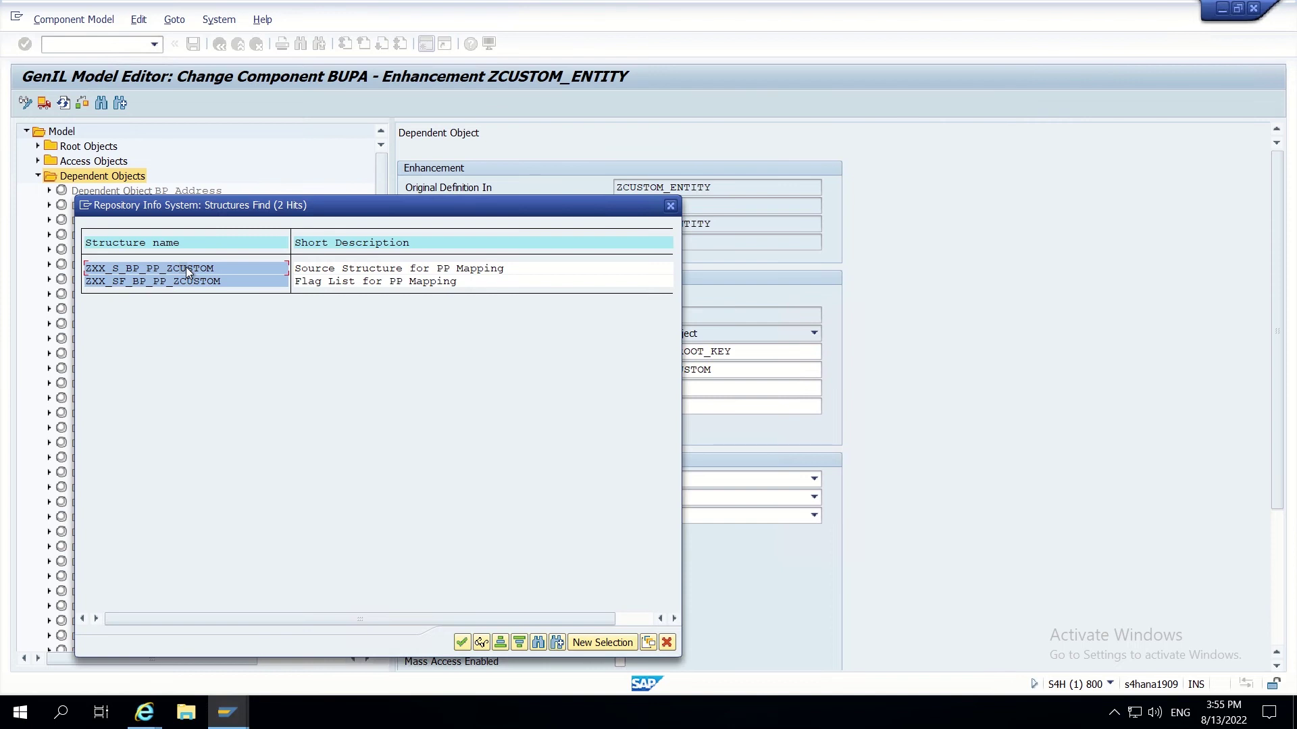
{"action": "double_click", "coordinate": [185, 268]}
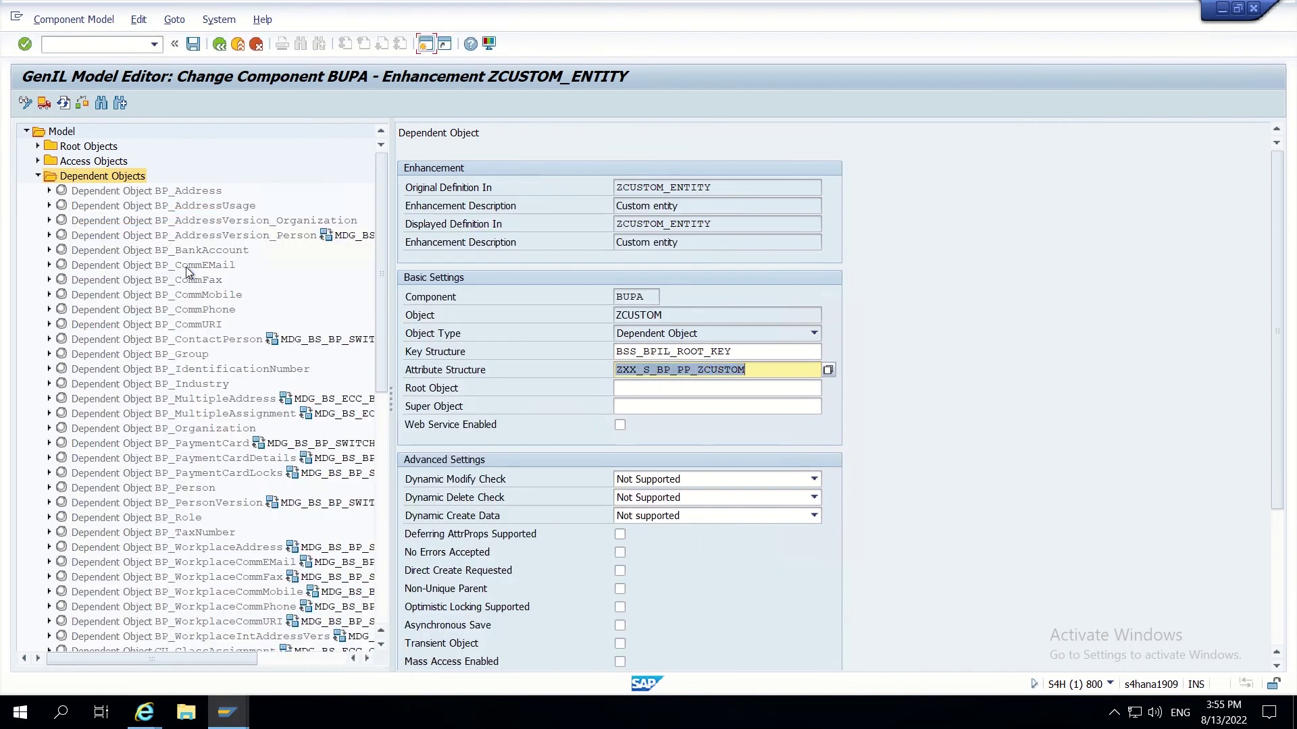
- Assign BP_Root as the root object of dependent object ZCUSTOM and save the model
{"action": "left_click", "coordinate": [635, 392]}
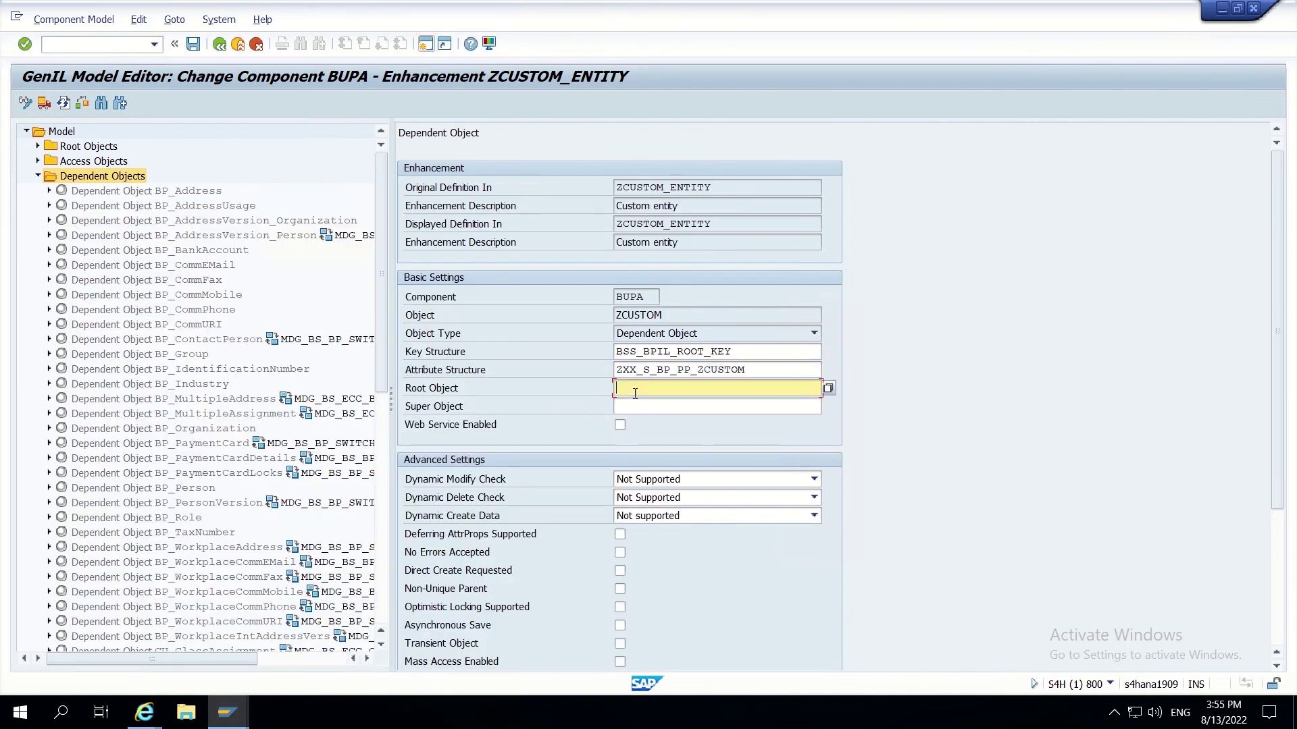
{"action": "left_click", "coordinate": [829, 388]}
{"action": "left_click", "coordinate": [92, 121]}
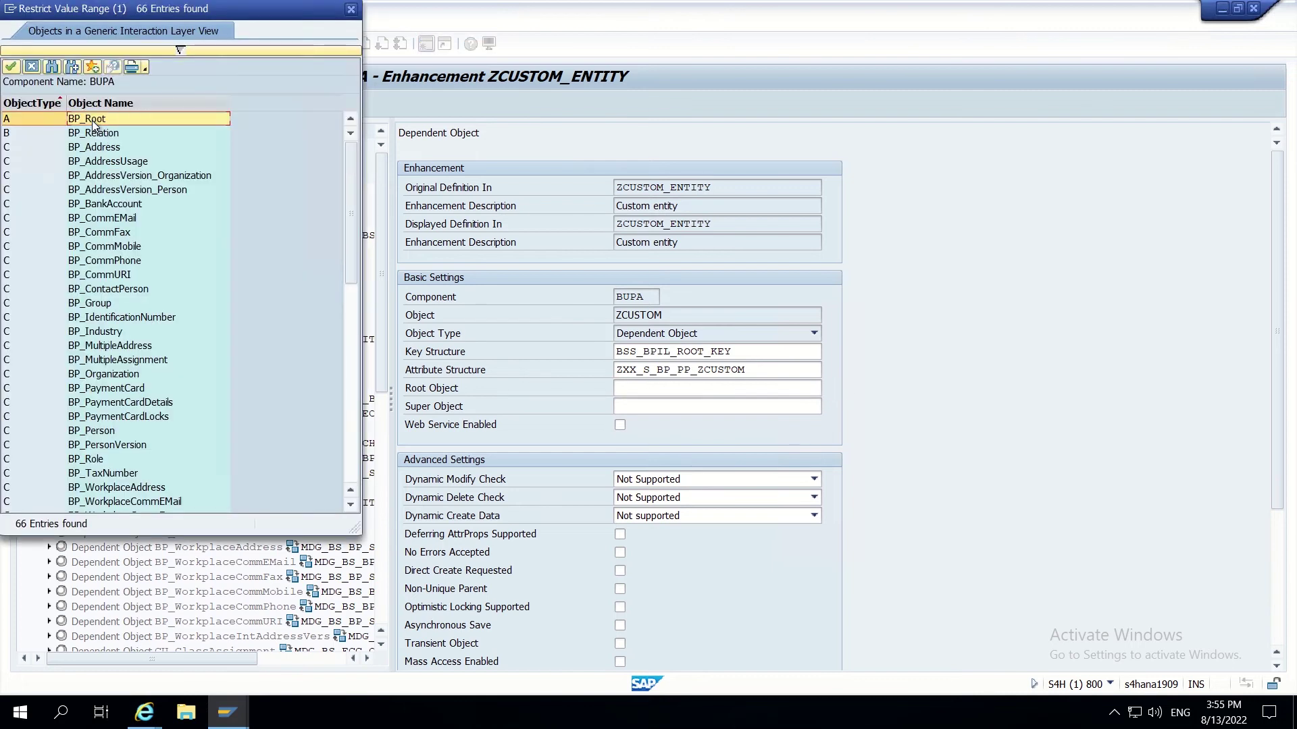
{"action": "double_click", "coordinate": [92, 121]}
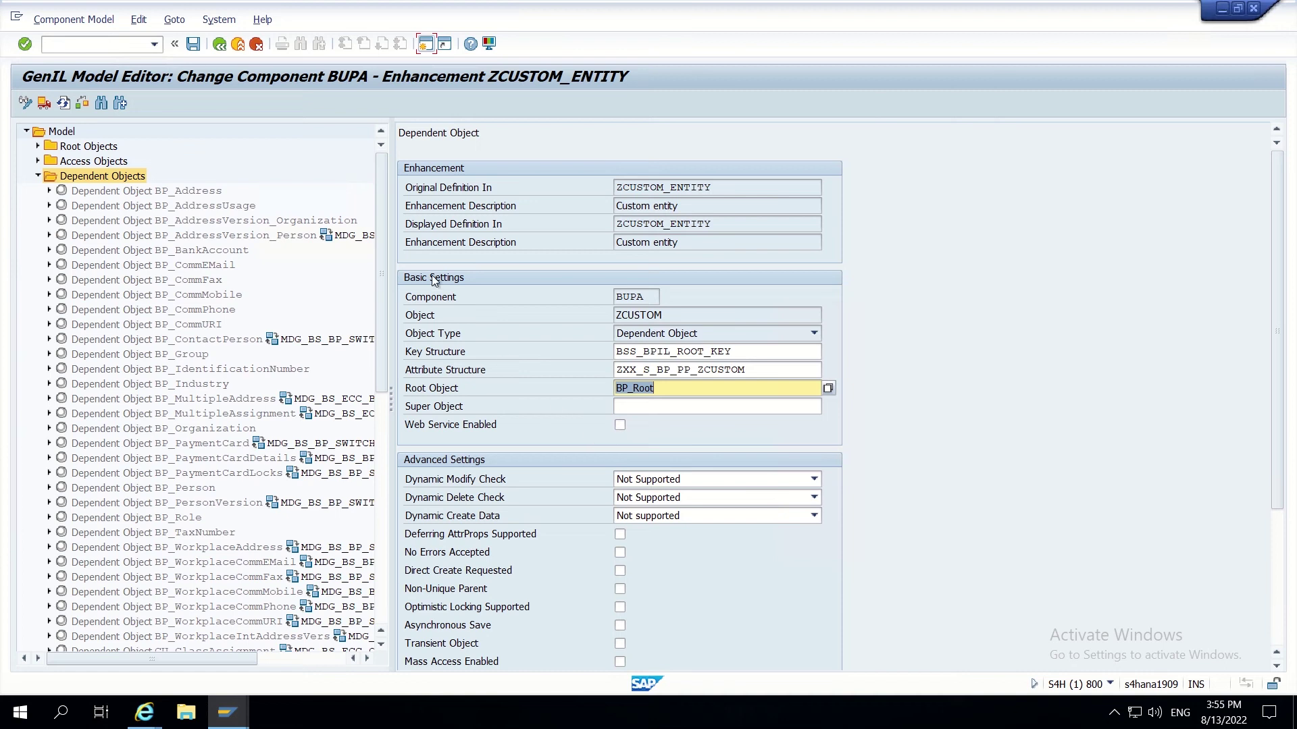
{"action": "left_click", "coordinate": [193, 45]}
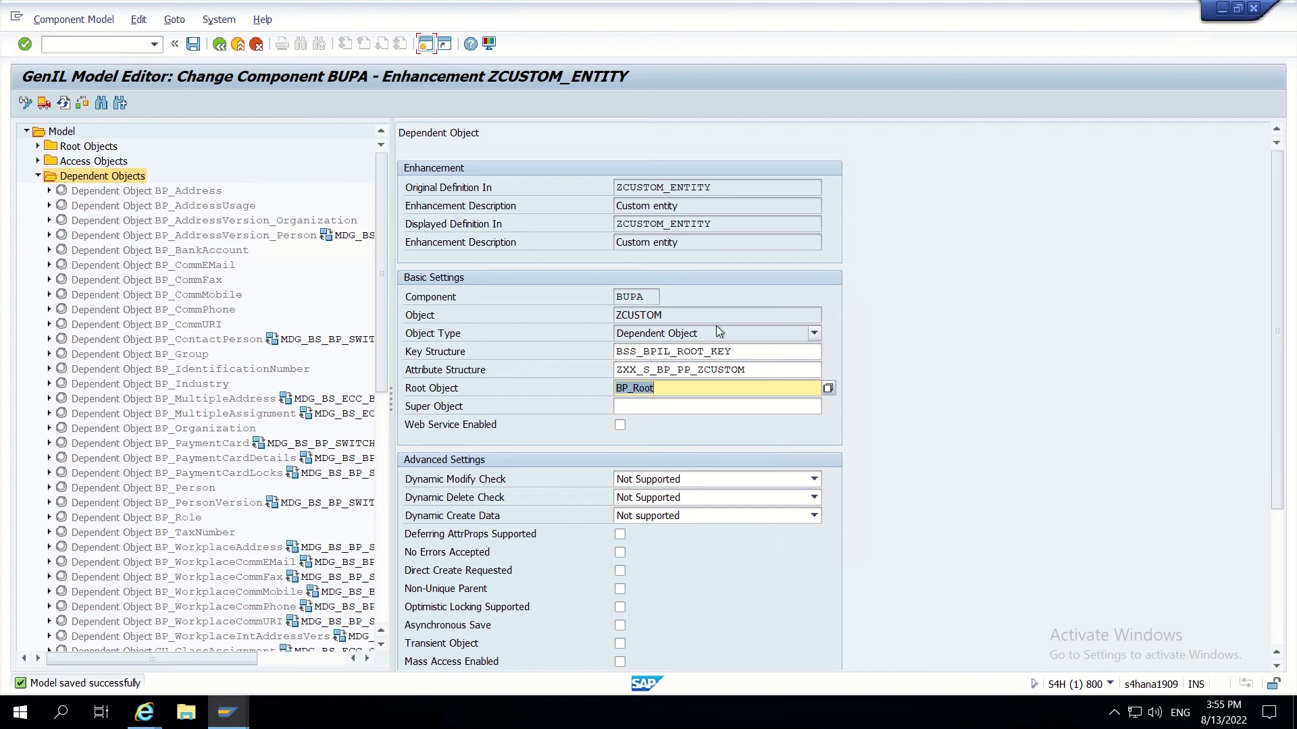
{"action": "double_click", "coordinate": [691, 315]}
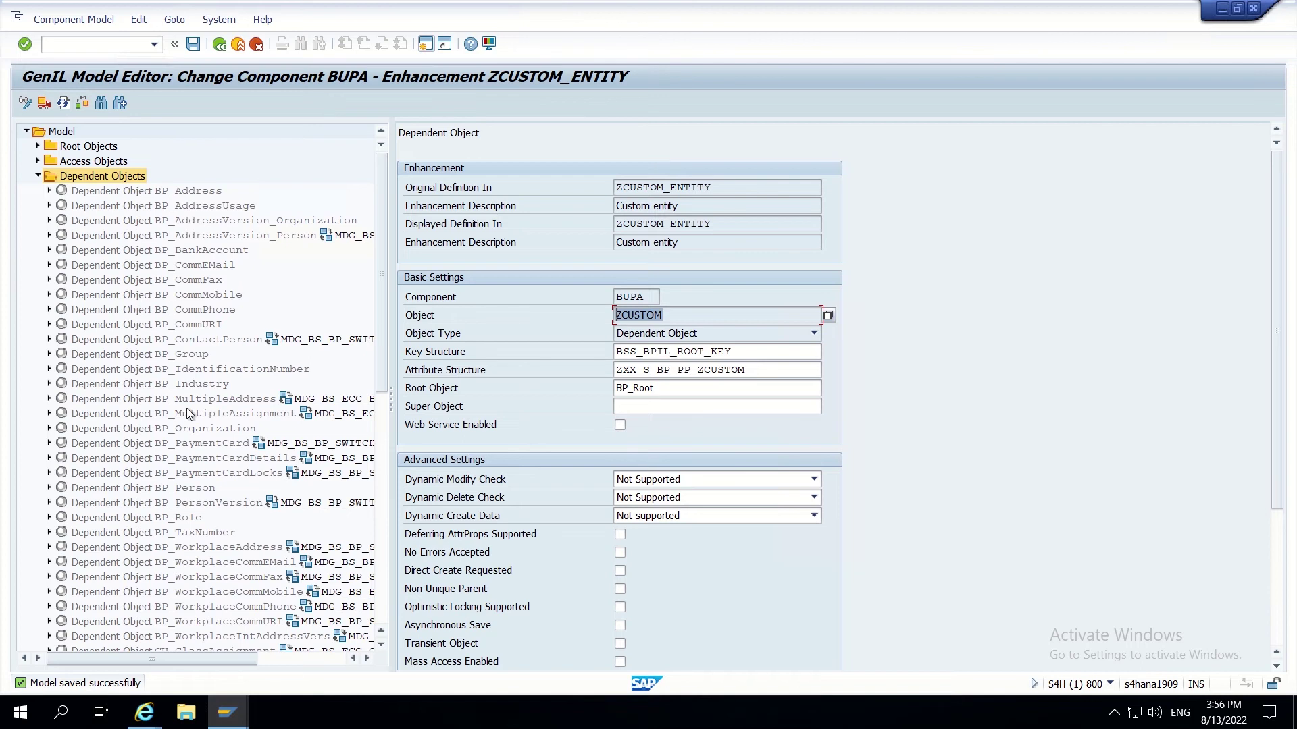
- Create a relation named ZCUSTOM_Rel under the relations of root object BP_Root
{"action": "left_click", "coordinate": [38, 147]}
{"action": "left_click", "coordinate": [50, 161]}
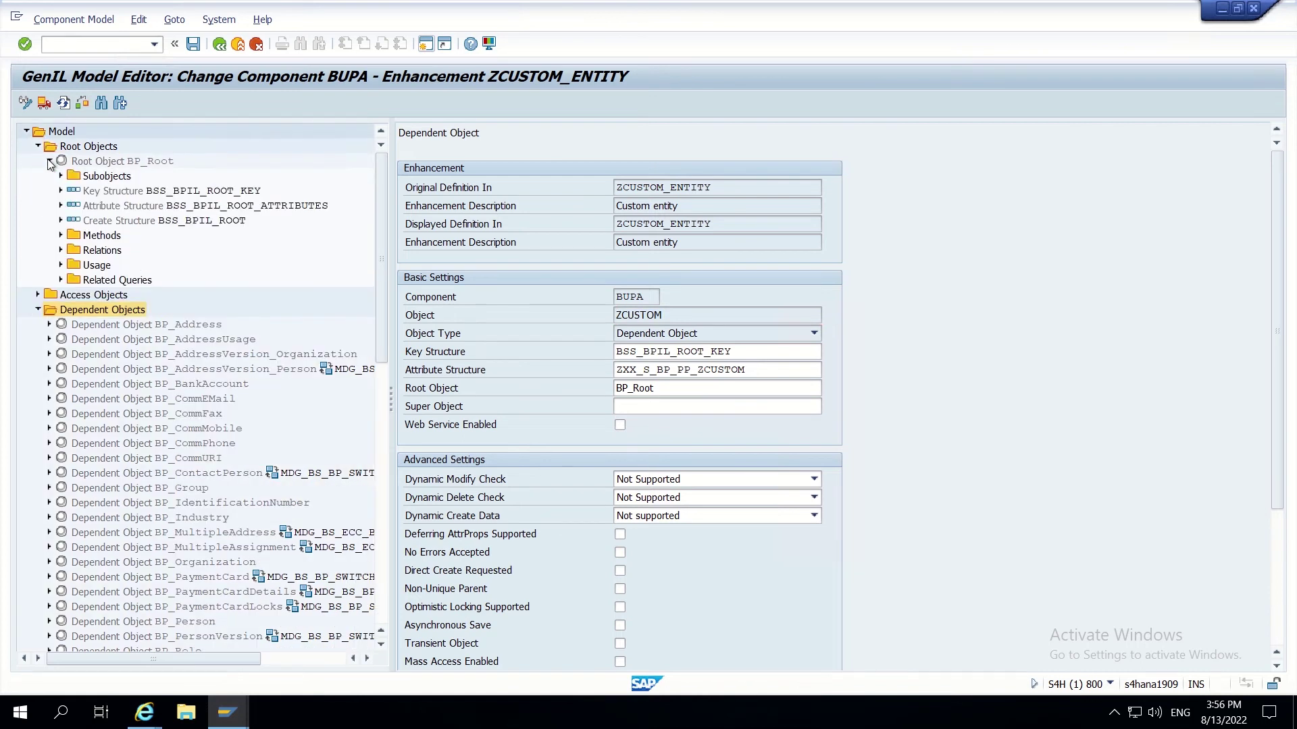
{"action": "left_click", "coordinate": [60, 251]}
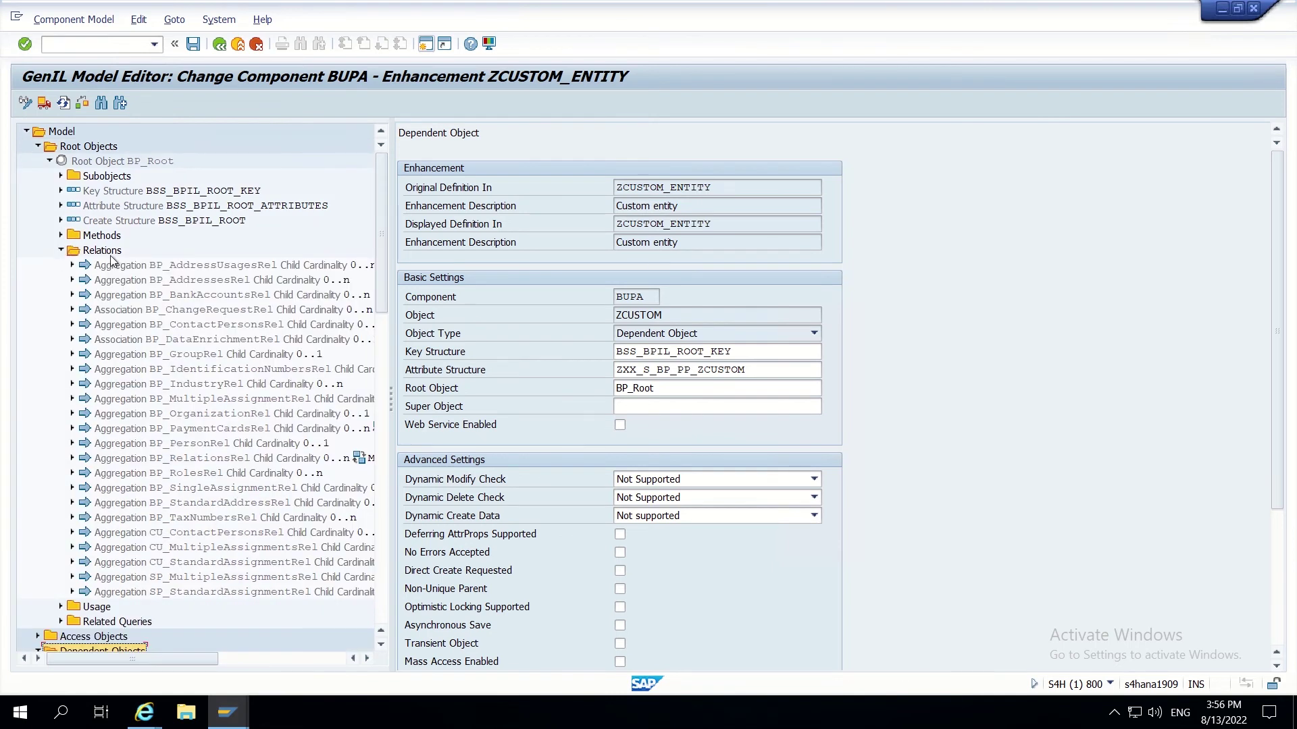
{"action": "right_click", "coordinate": [101, 253]}
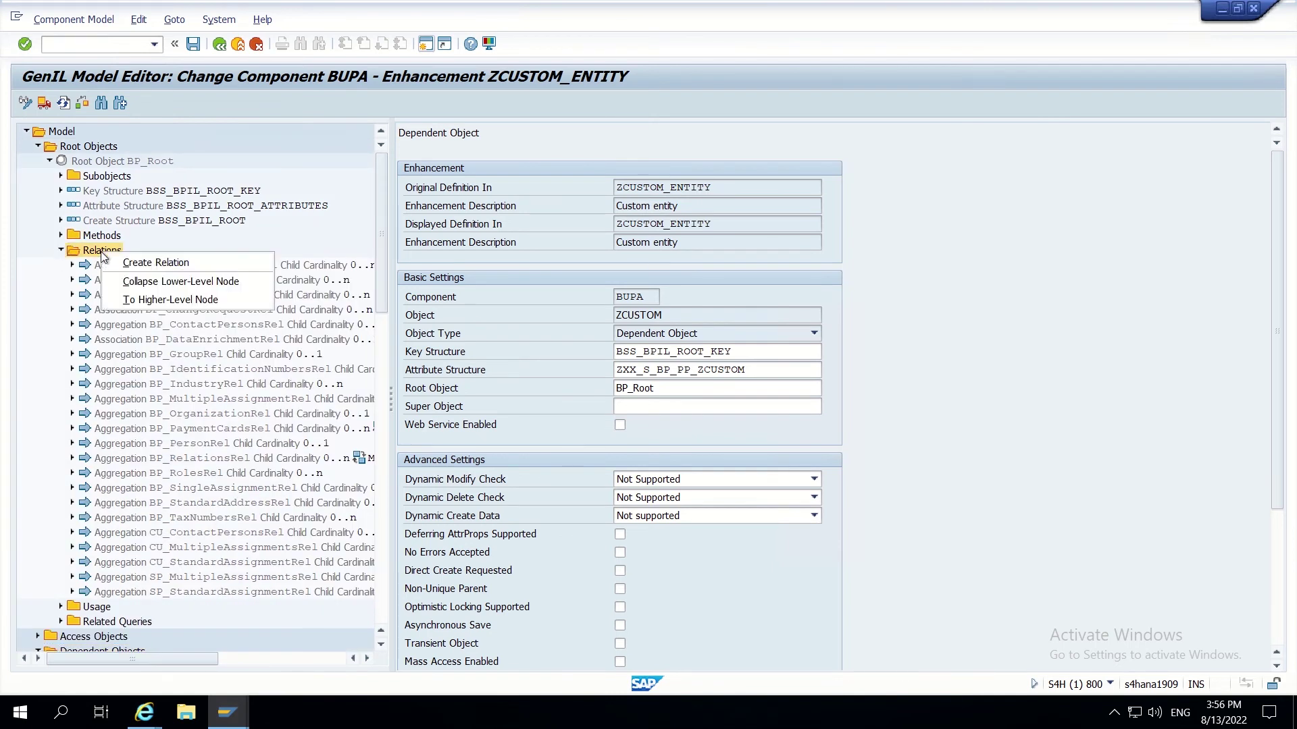
{"action": "left_click", "coordinate": [150, 263]}
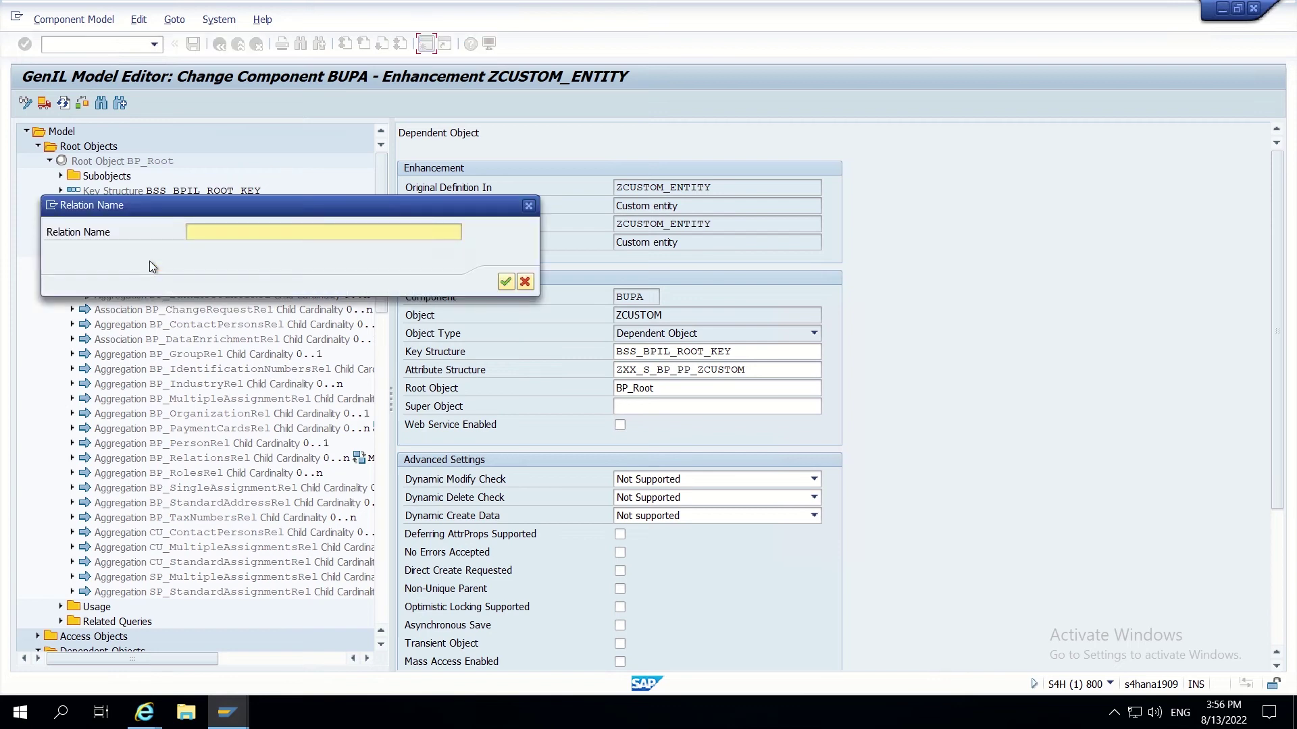
{"action": "left_click", "coordinate": [230, 232]}
{"action": "type", "text": "ZCUS"}
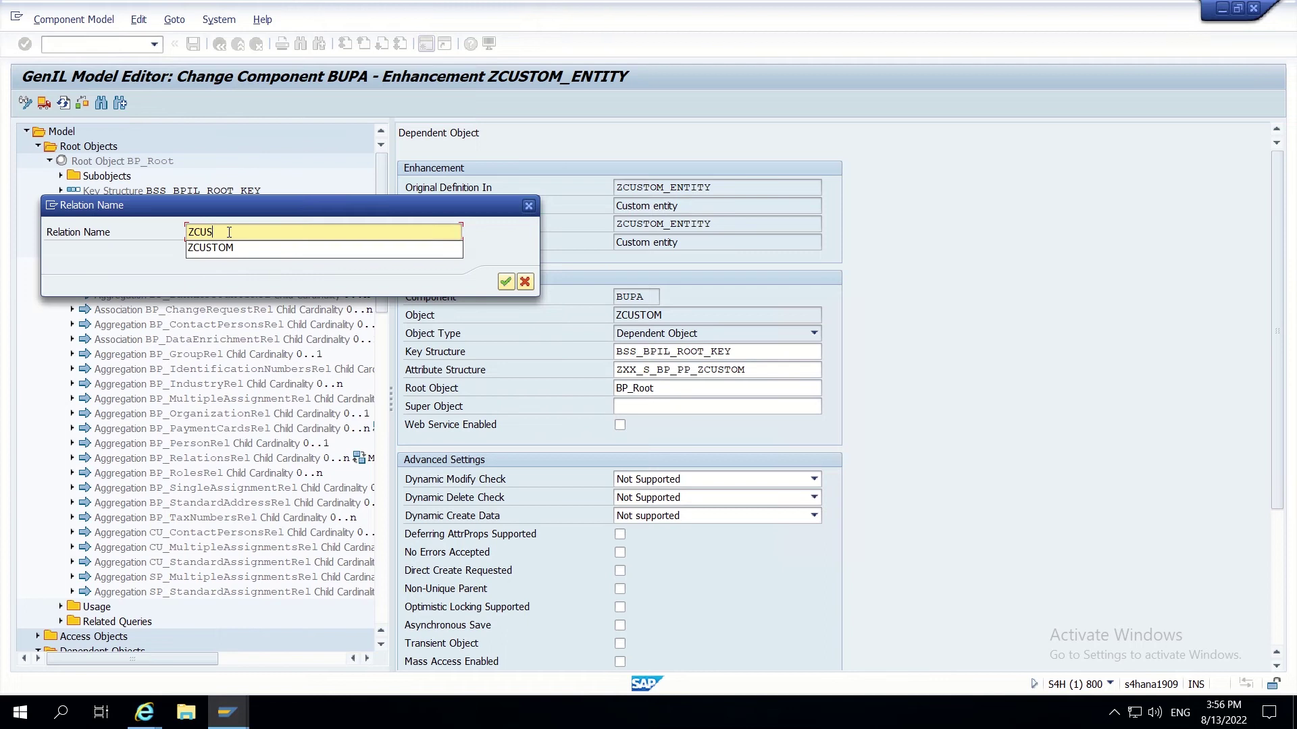
{"action": "type", "text": "TOM_"}
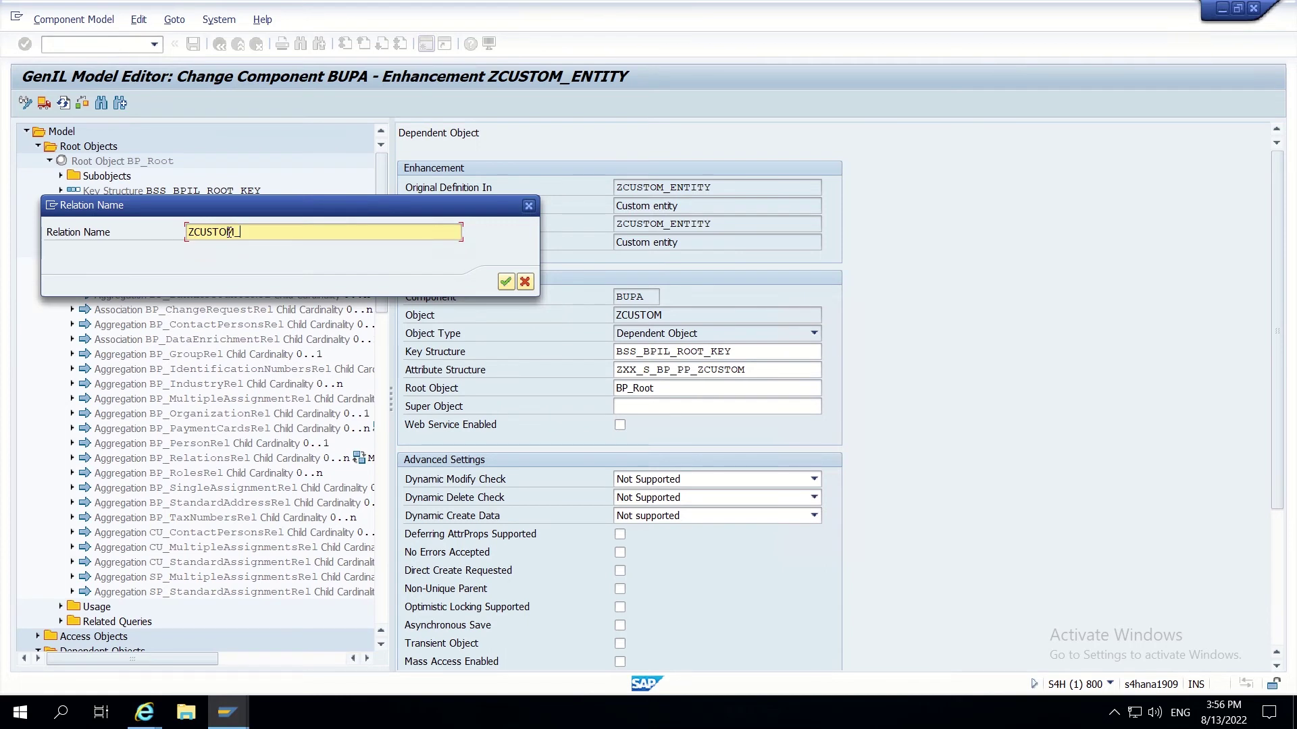
{"action": "type", "text": "Re"}
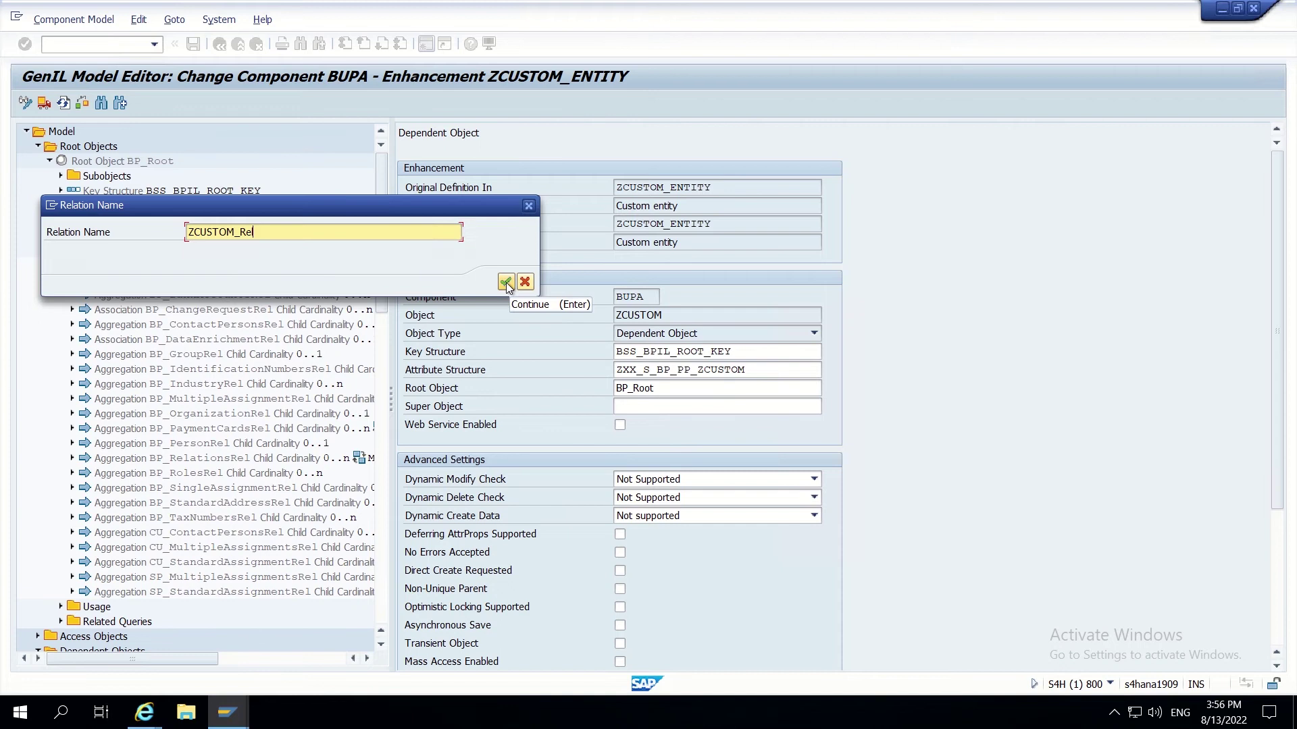
{"action": "type", "text": "l"}
{"action": "key", "text": "Return"}
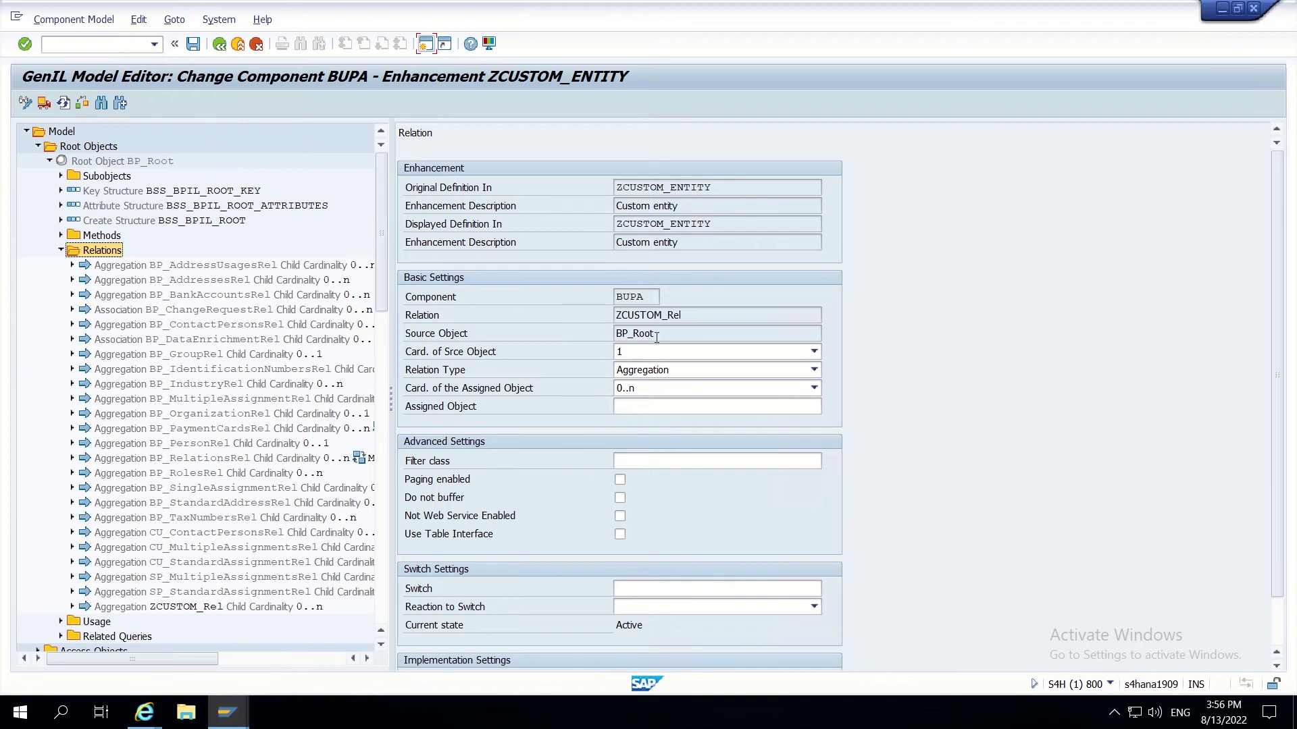
- Set the relation's assigned object to ZCUSTOM with assigned-object cardinality 0..1, and save the model
{"action": "left_click", "coordinate": [656, 336]}
{"action": "left_click", "coordinate": [644, 404]}
{"action": "type", "text": "ZCUSTOM"}
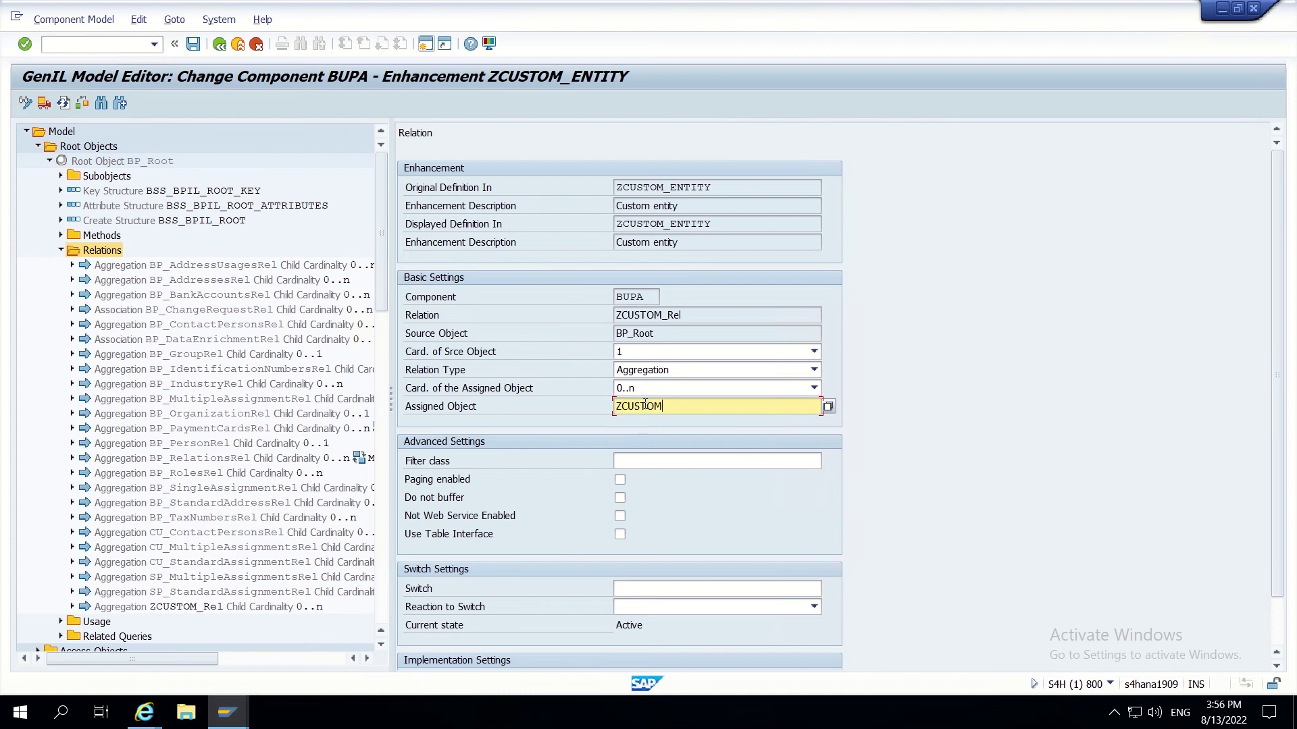
{"action": "left_click", "coordinate": [658, 387]}
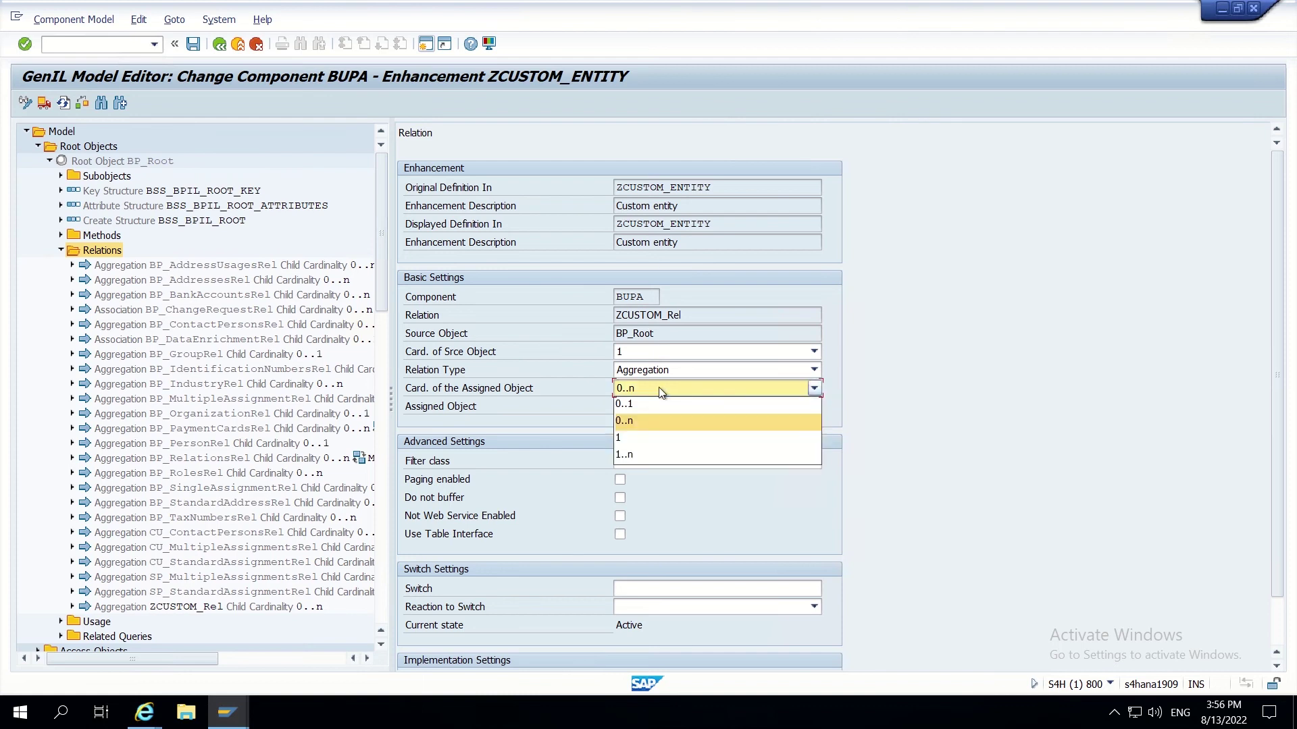
{"action": "left_click", "coordinate": [659, 387]}
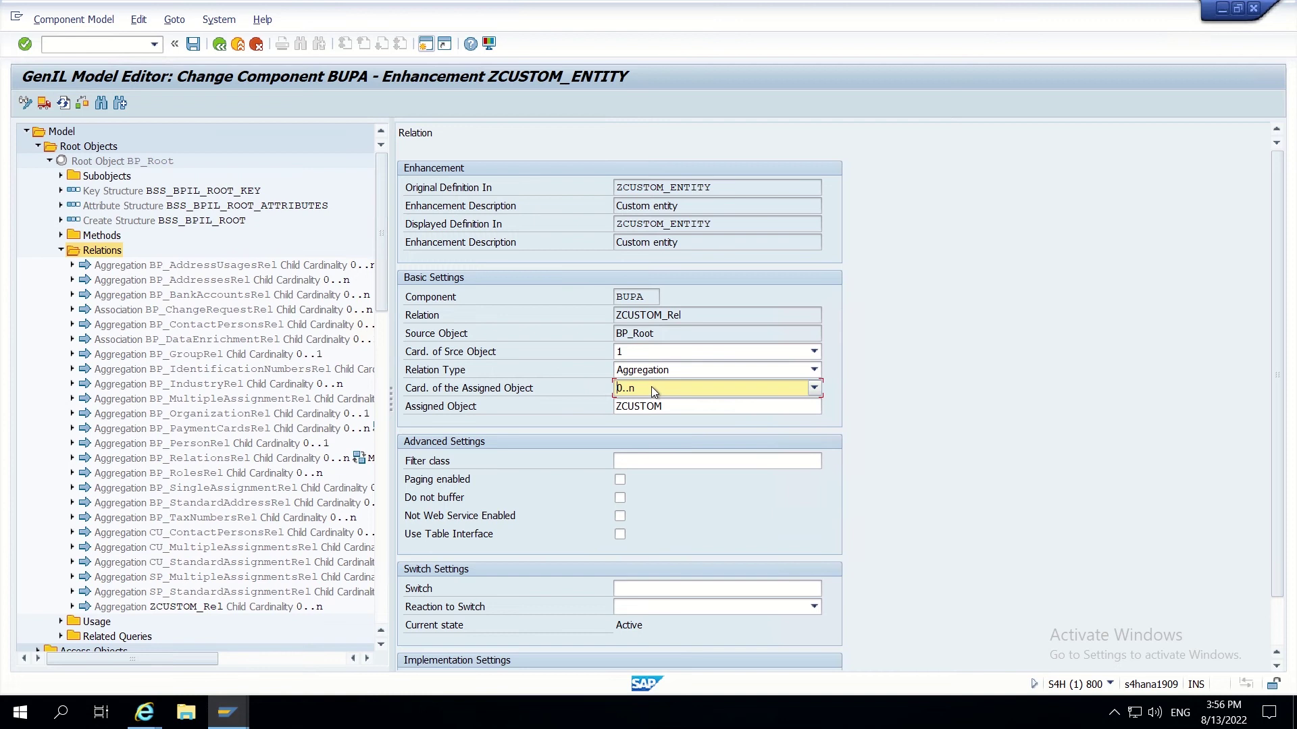
{"action": "left_click", "coordinate": [651, 386]}
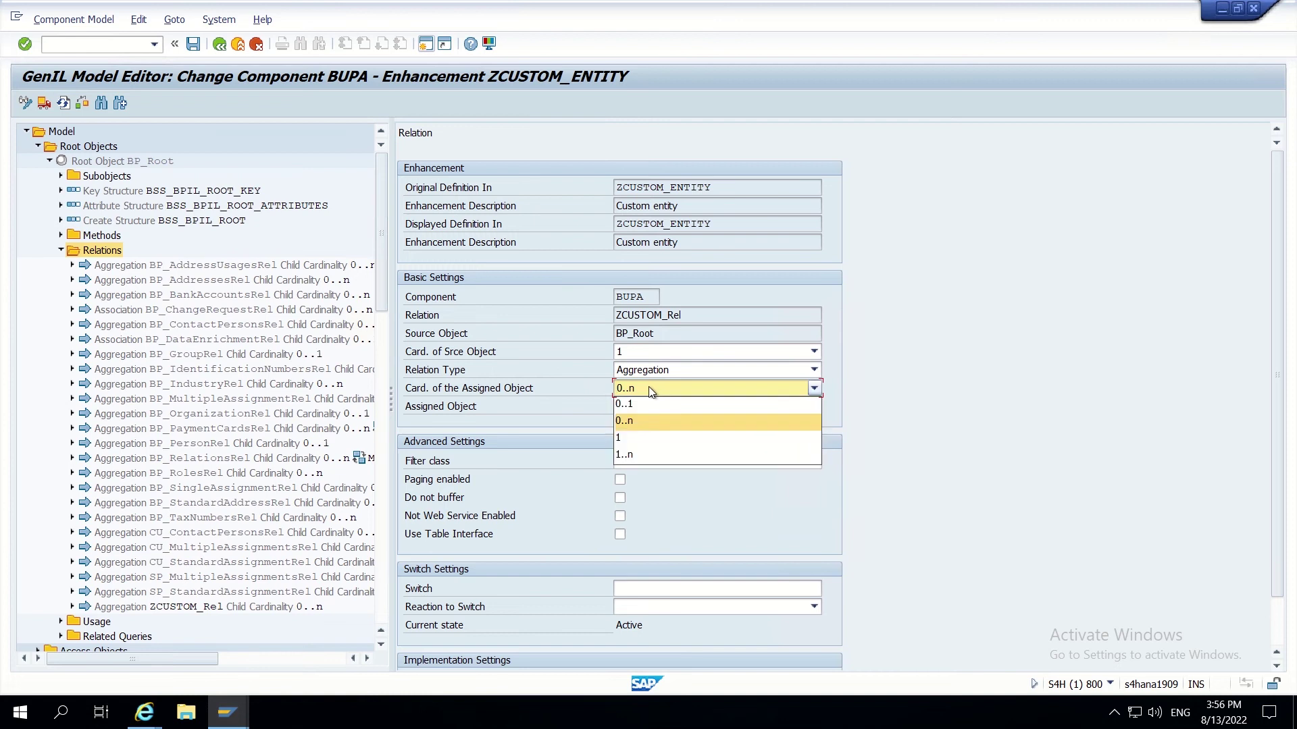
{"action": "left_click", "coordinate": [633, 404]}
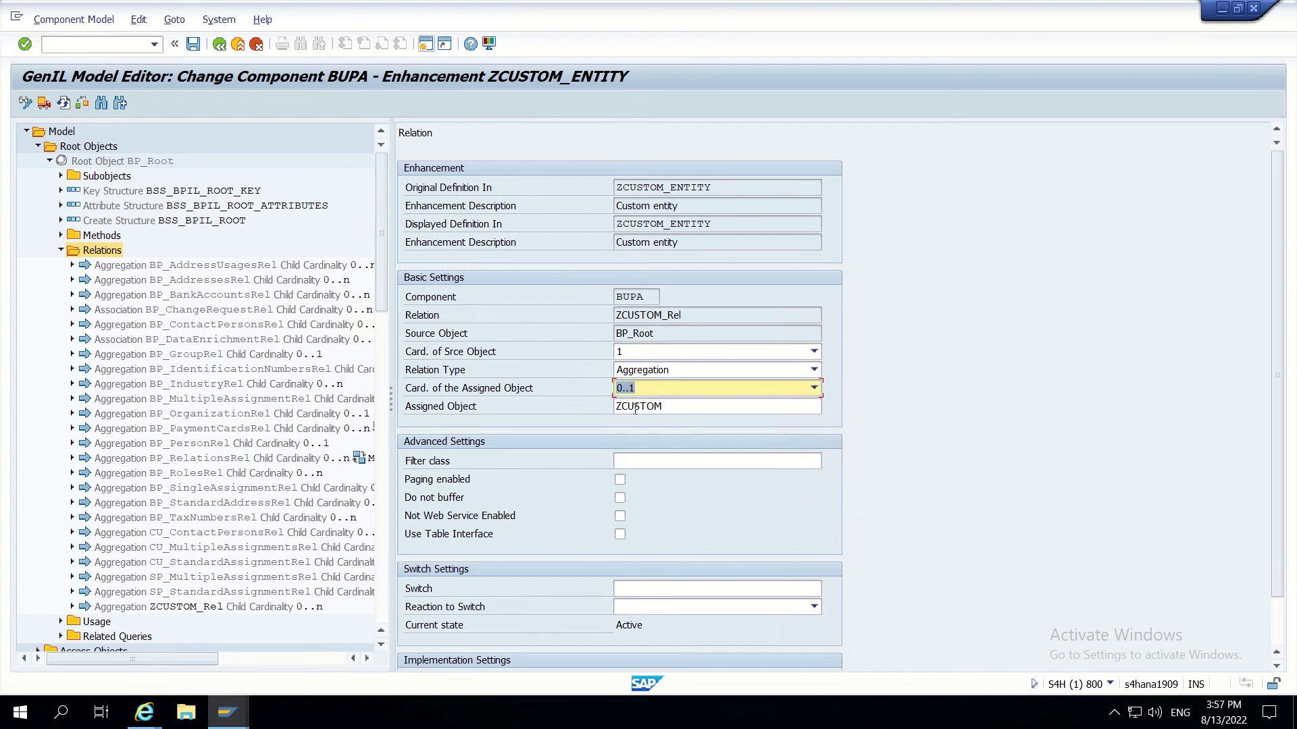
{"action": "left_click", "coordinate": [646, 351]}
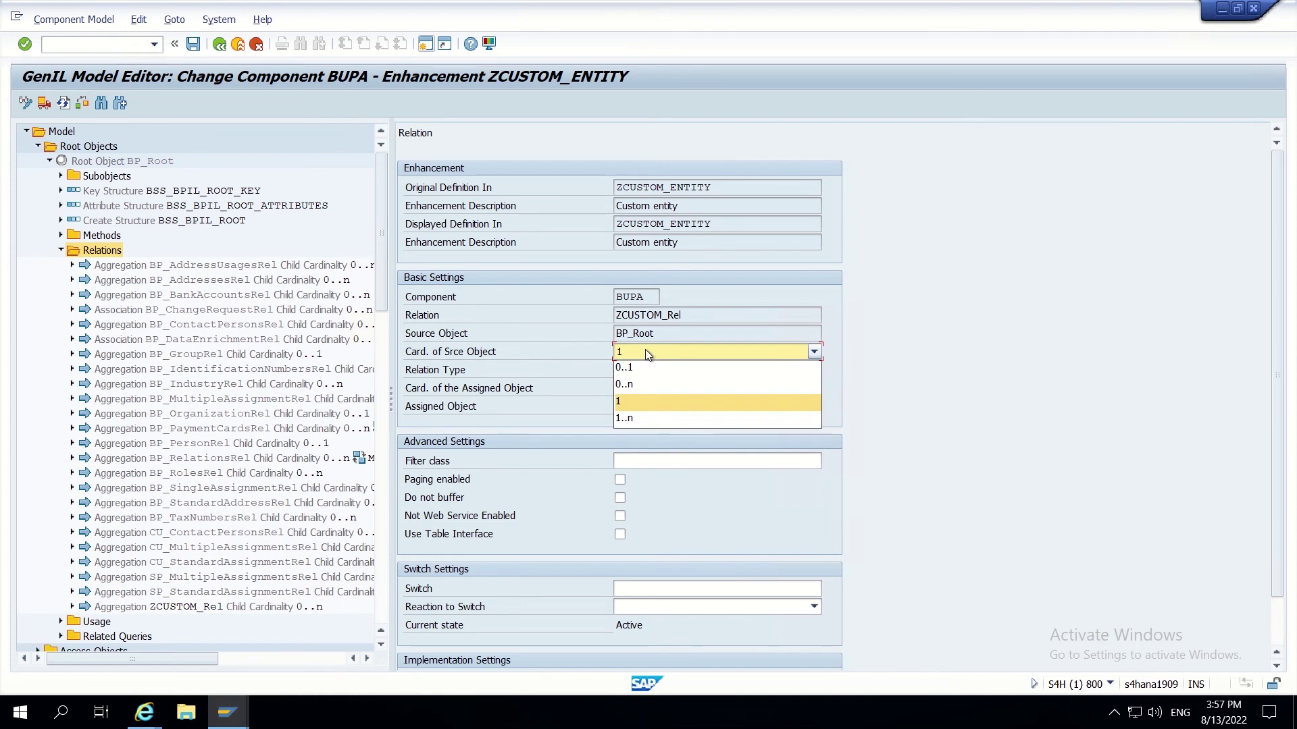
{"action": "left_click", "coordinate": [646, 353]}
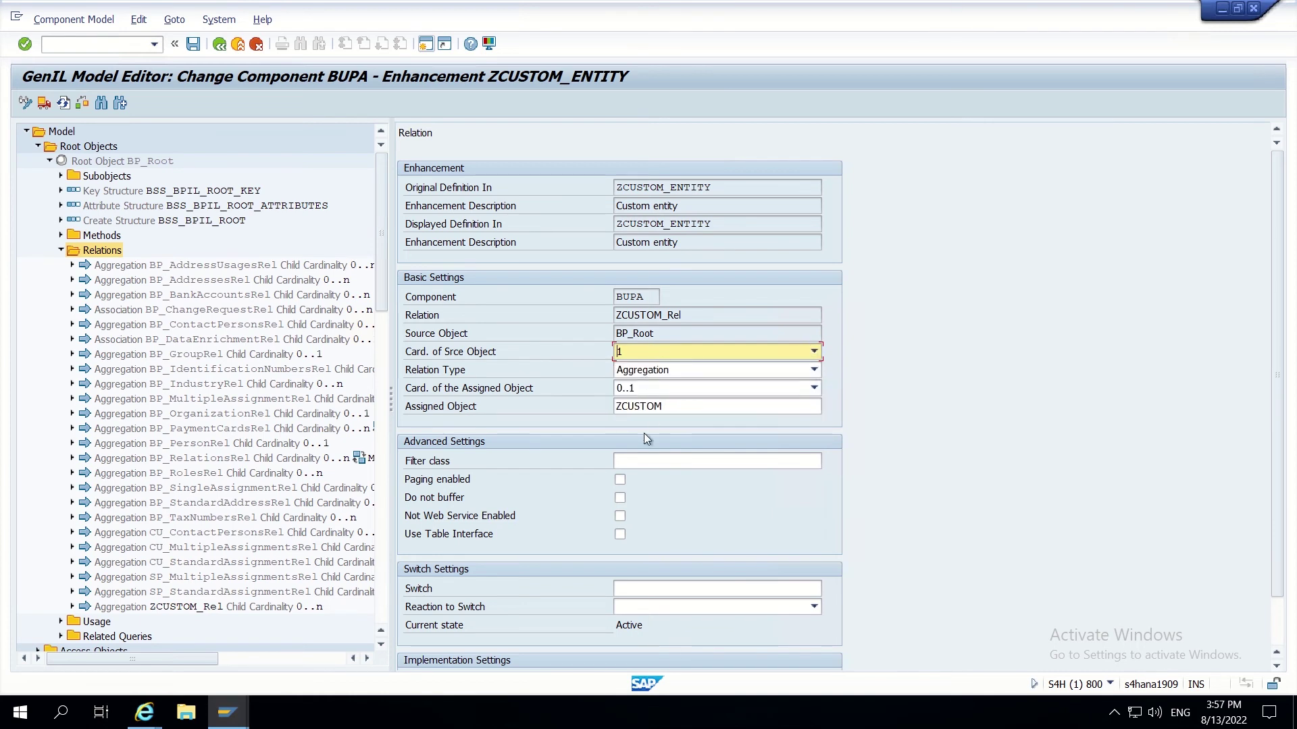
{"action": "left_click", "coordinate": [194, 46]}
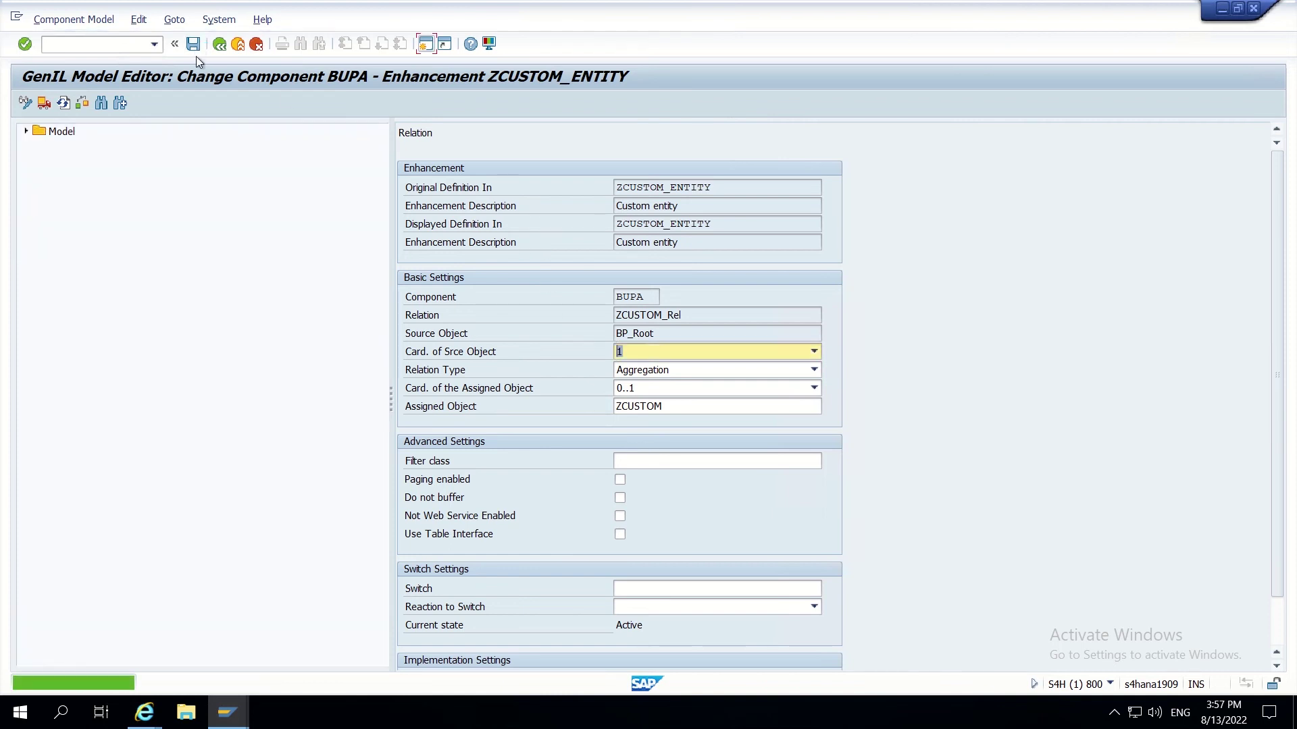
{"action": "left_click", "coordinate": [26, 131]}
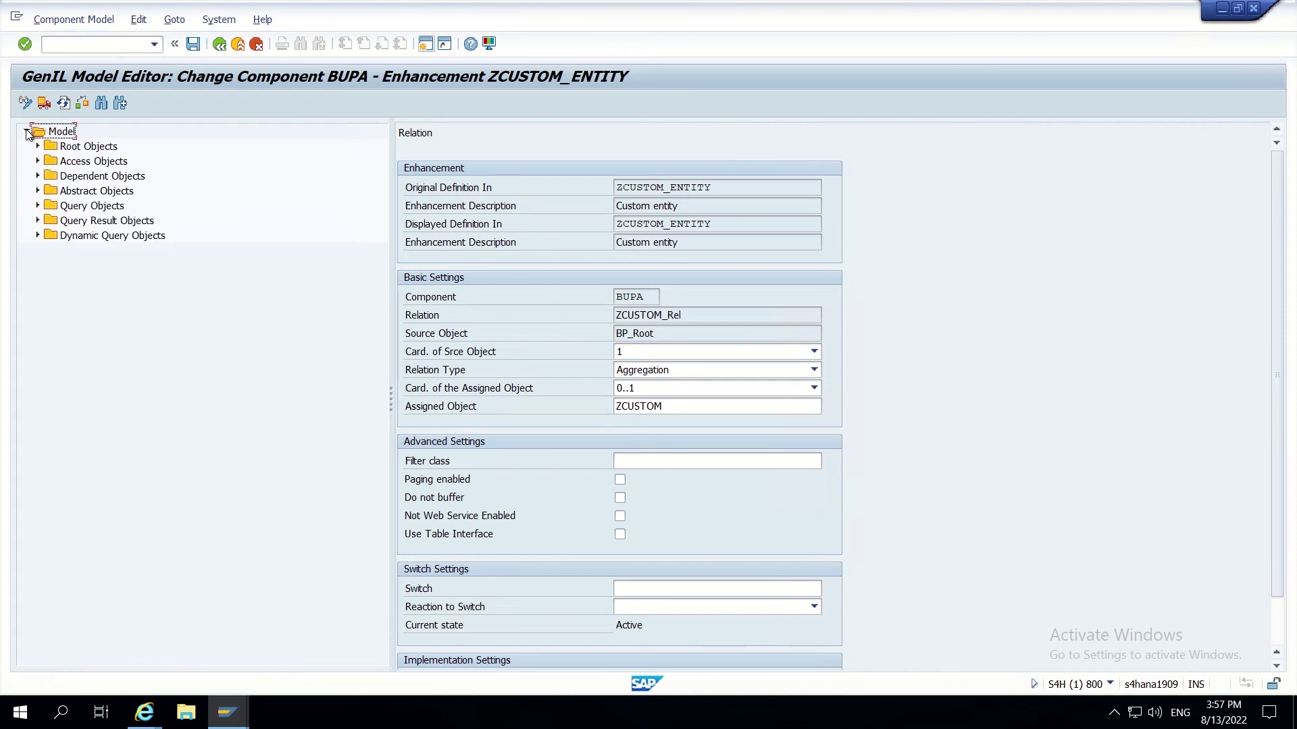
- Start transaction SM34 in a new session and choose view cluster VC_MDG_BS_GENIL_C, searching with the pattern VC*MDG*GENIL*
{"action": "left_click", "coordinate": [427, 45]}
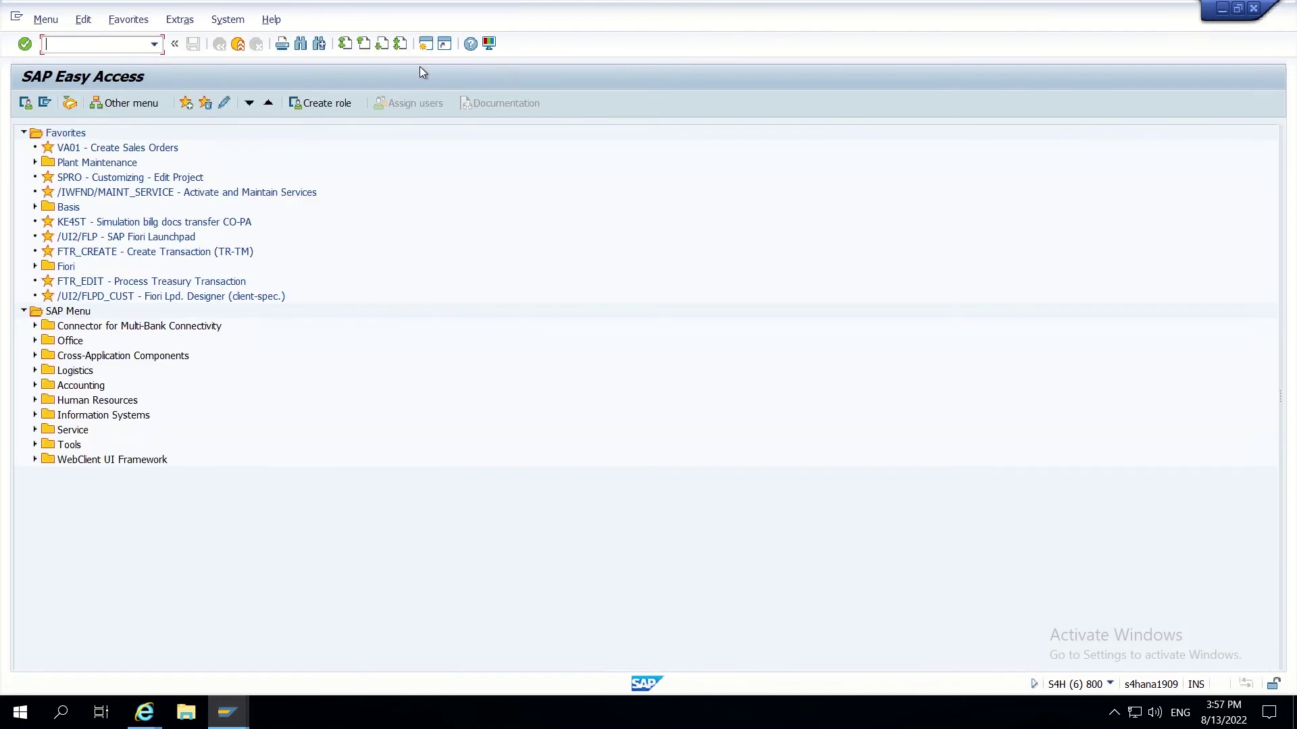
{"action": "type", "text": "sm34"}
{"action": "key", "text": "Return"}
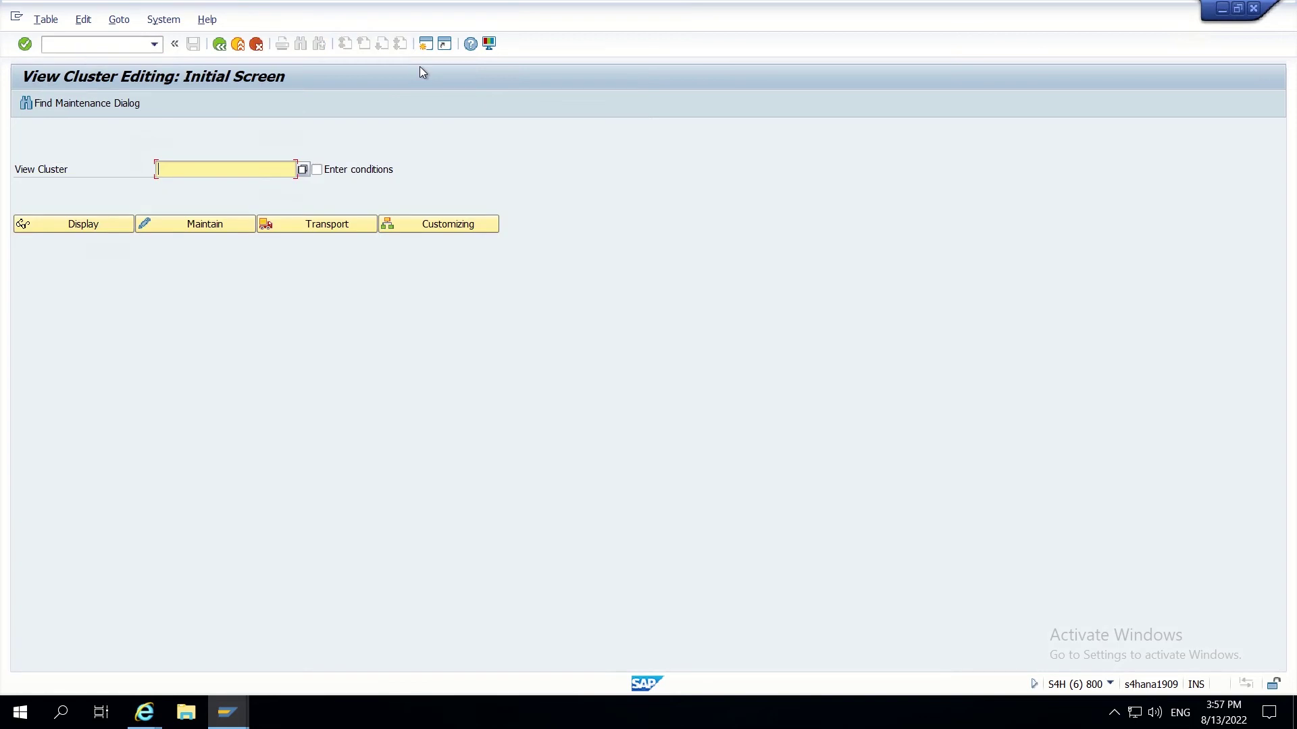
{"action": "type", "text": "VC*MDG*GENIL*"}
{"action": "left_click", "coordinate": [302, 167]}
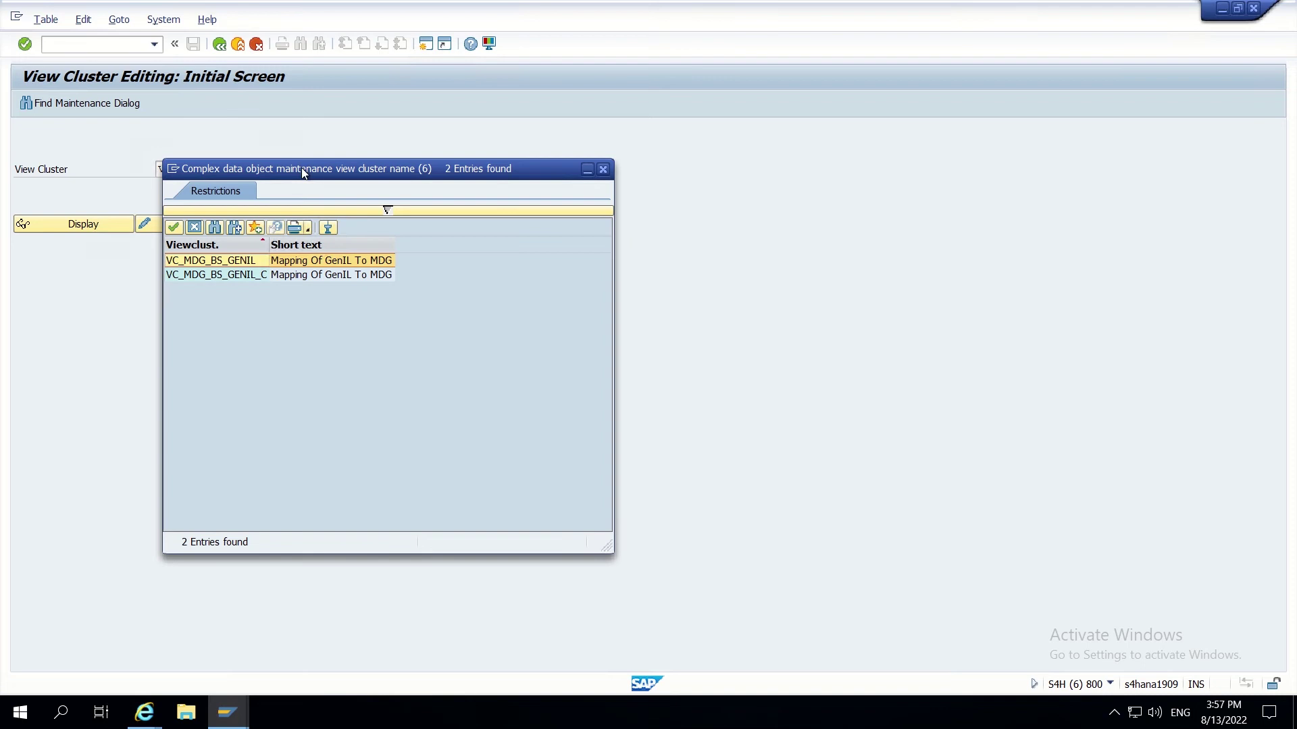
{"action": "left_click", "coordinate": [248, 276]}
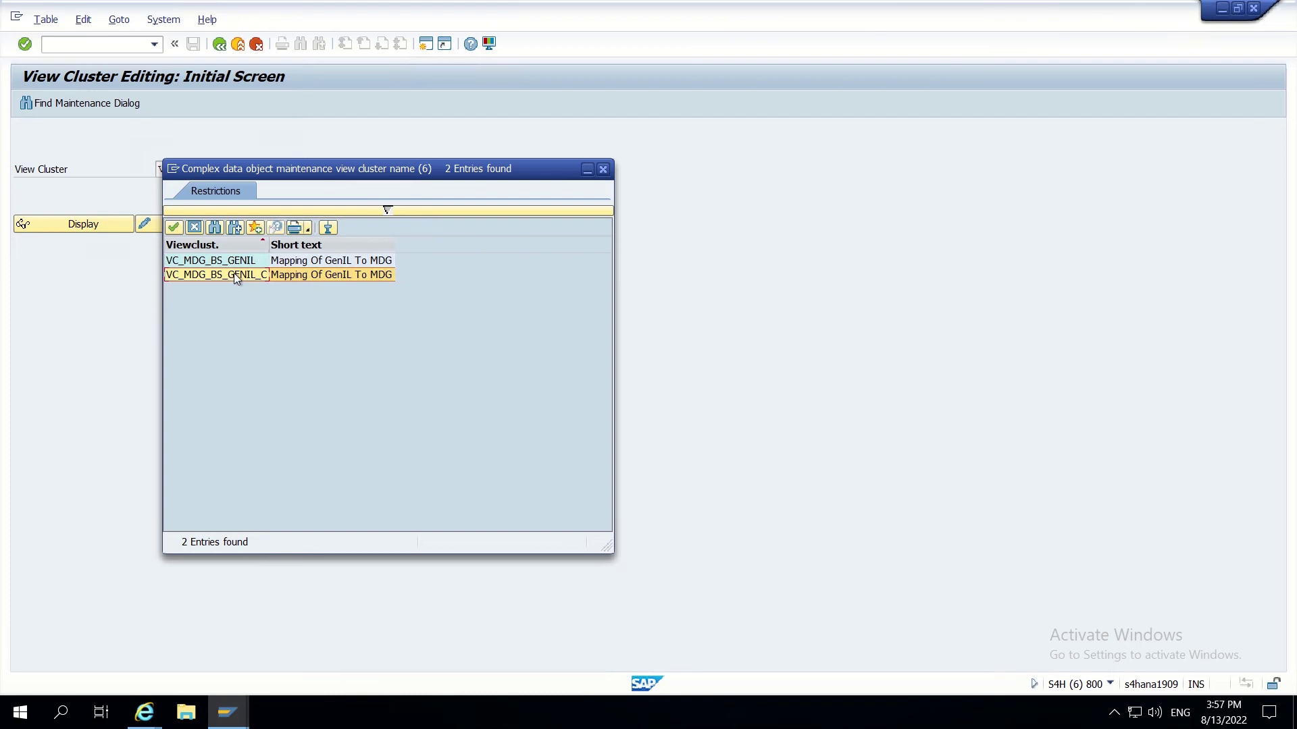
{"action": "double_click", "coordinate": [234, 273]}
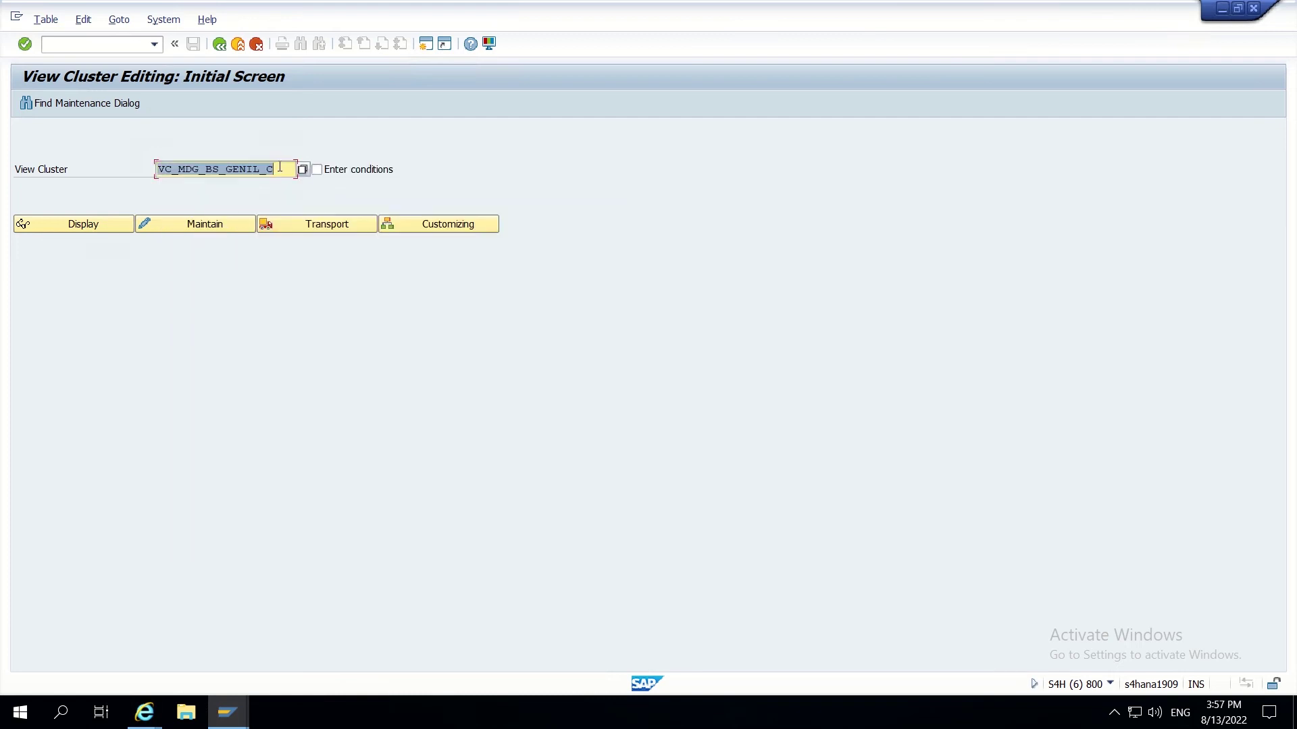
- Open view cluster VC_MDG_BS_GENIL_C for maintenance and acknowledge the cross-client table caution
{"action": "left_click", "coordinate": [165, 225]}
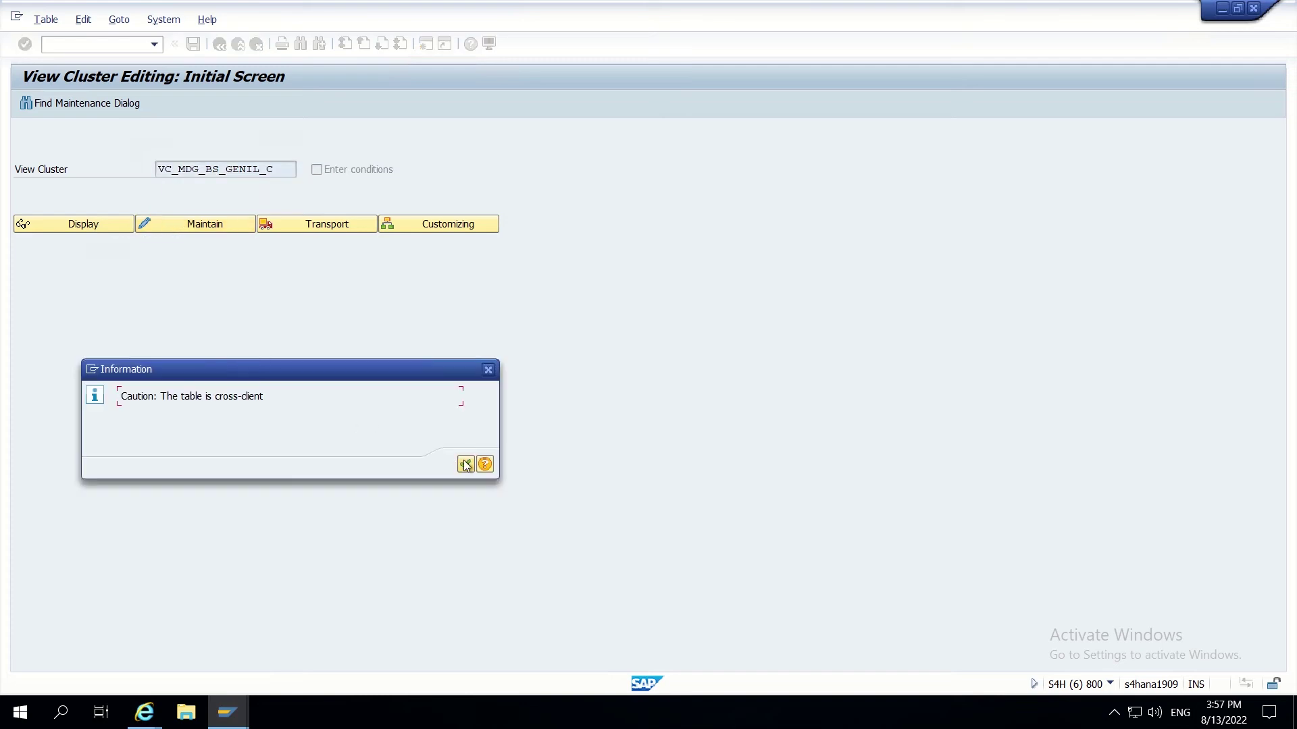
{"action": "left_click", "coordinate": [465, 464]}
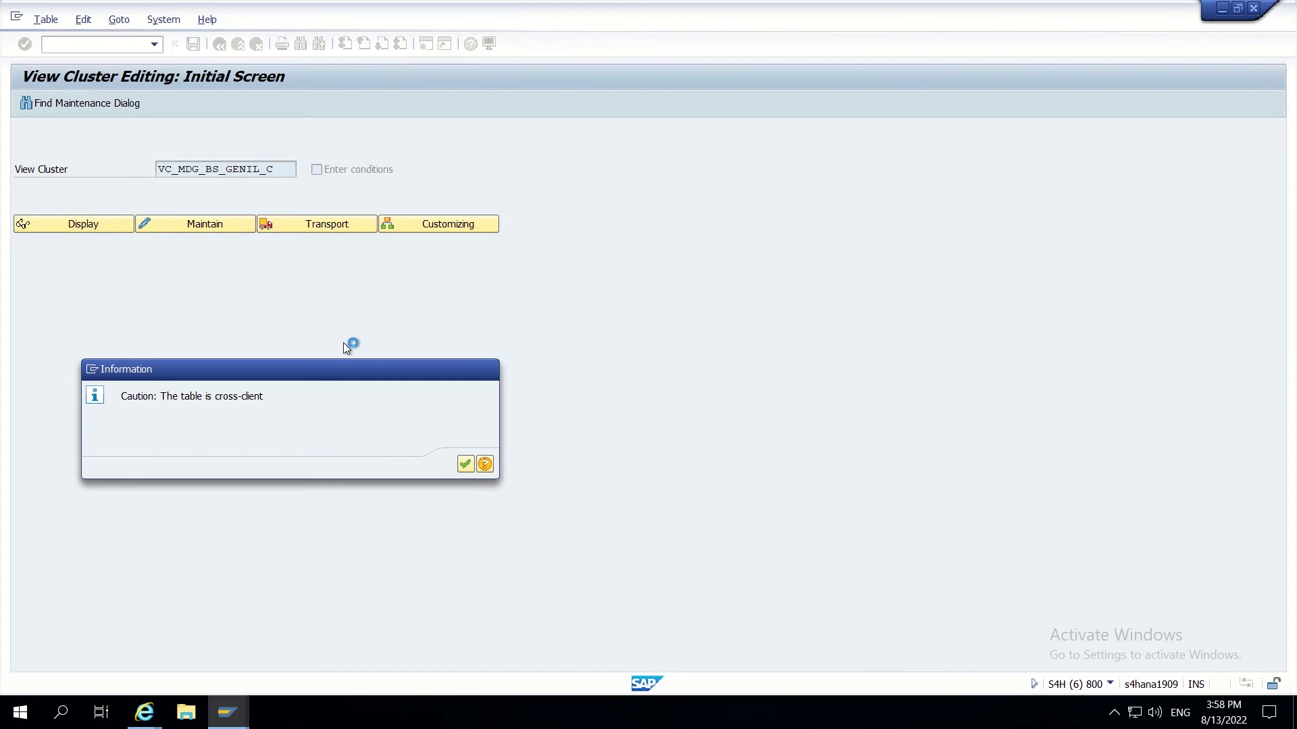
{"action": "key", "text": "Return"}
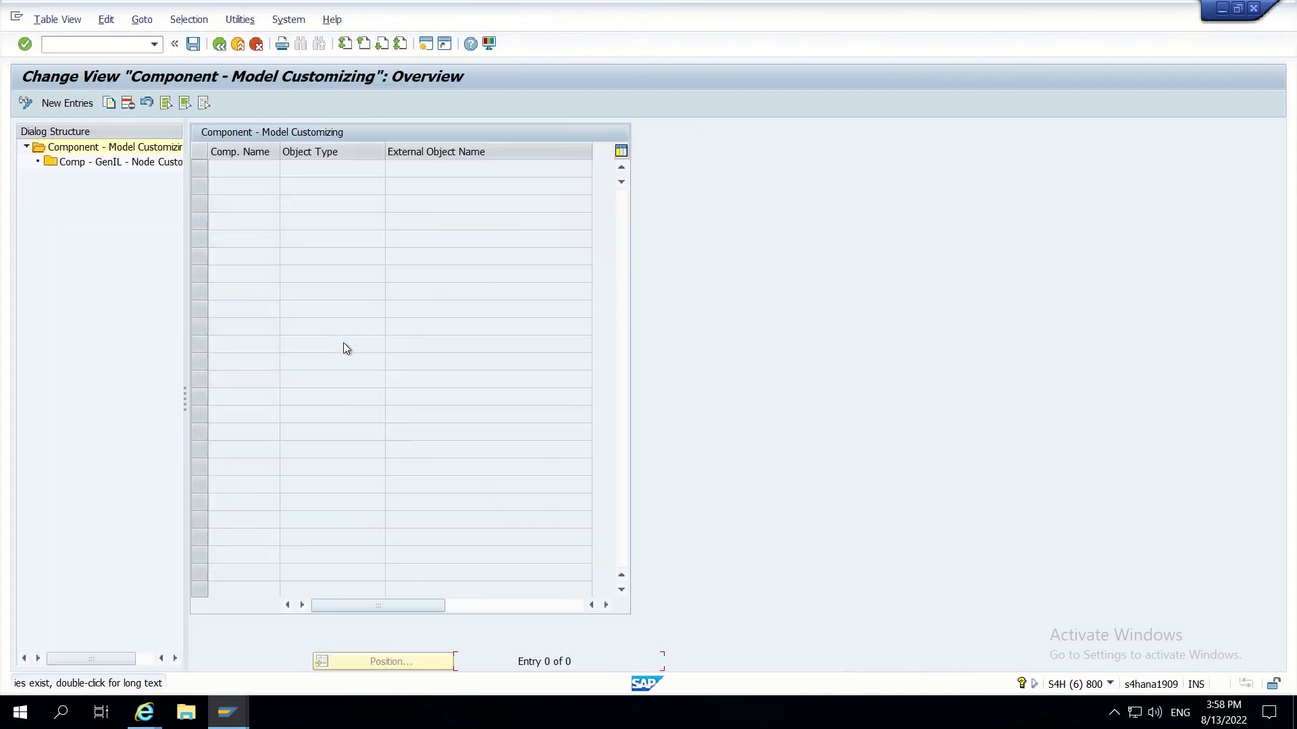
- Add a component model customizing entry with component name BUPA, object type BUS1006 and external object name BP_Root
{"action": "left_click", "coordinate": [65, 105]}
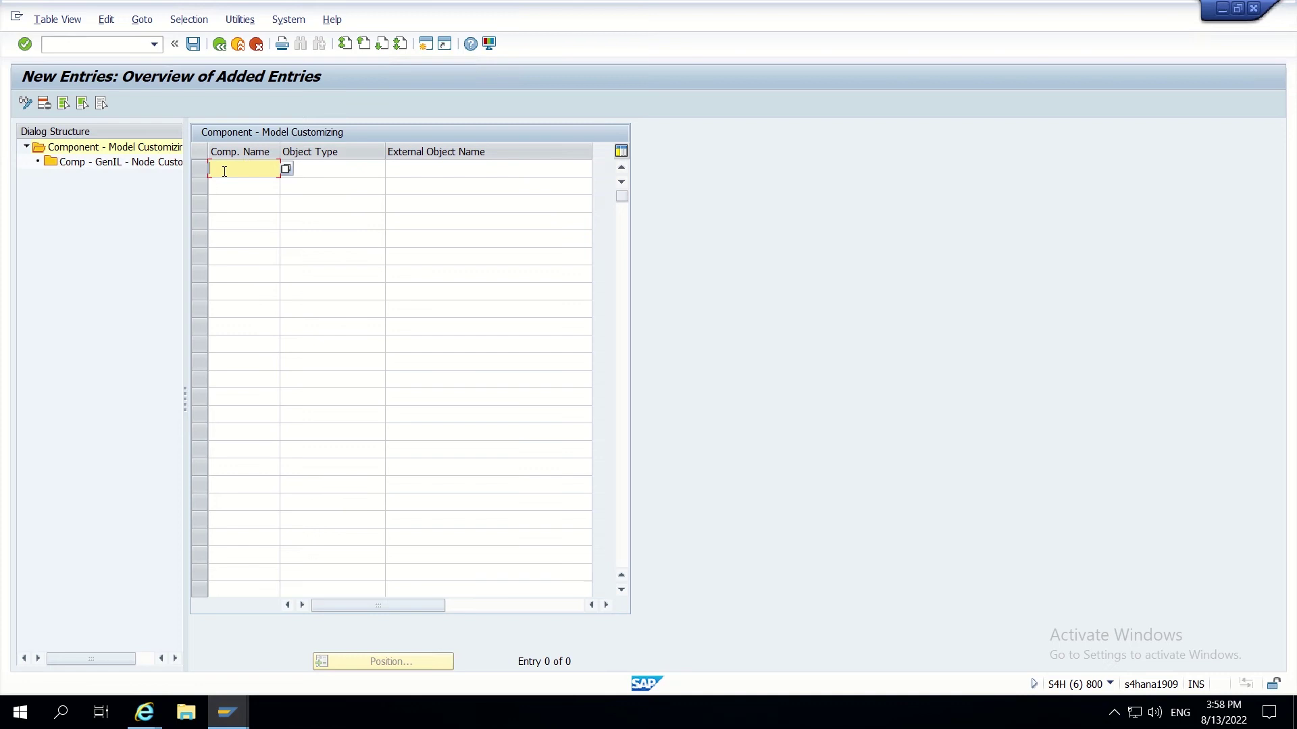
{"action": "type", "text": "BUPA"}
{"action": "key", "text": "Tab"}
{"action": "left_click", "coordinate": [417, 171]}
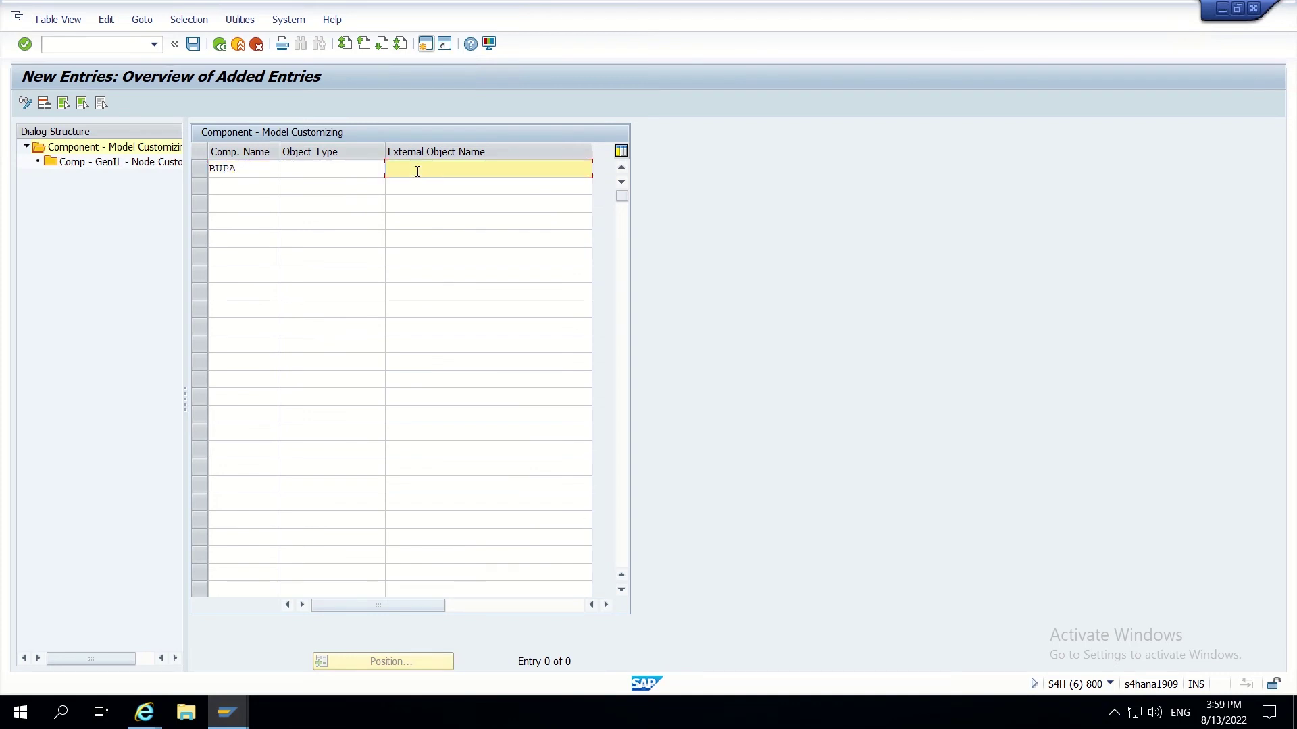
{"action": "type", "text": "BP_Root"}
{"action": "left_click", "coordinate": [330, 175]}
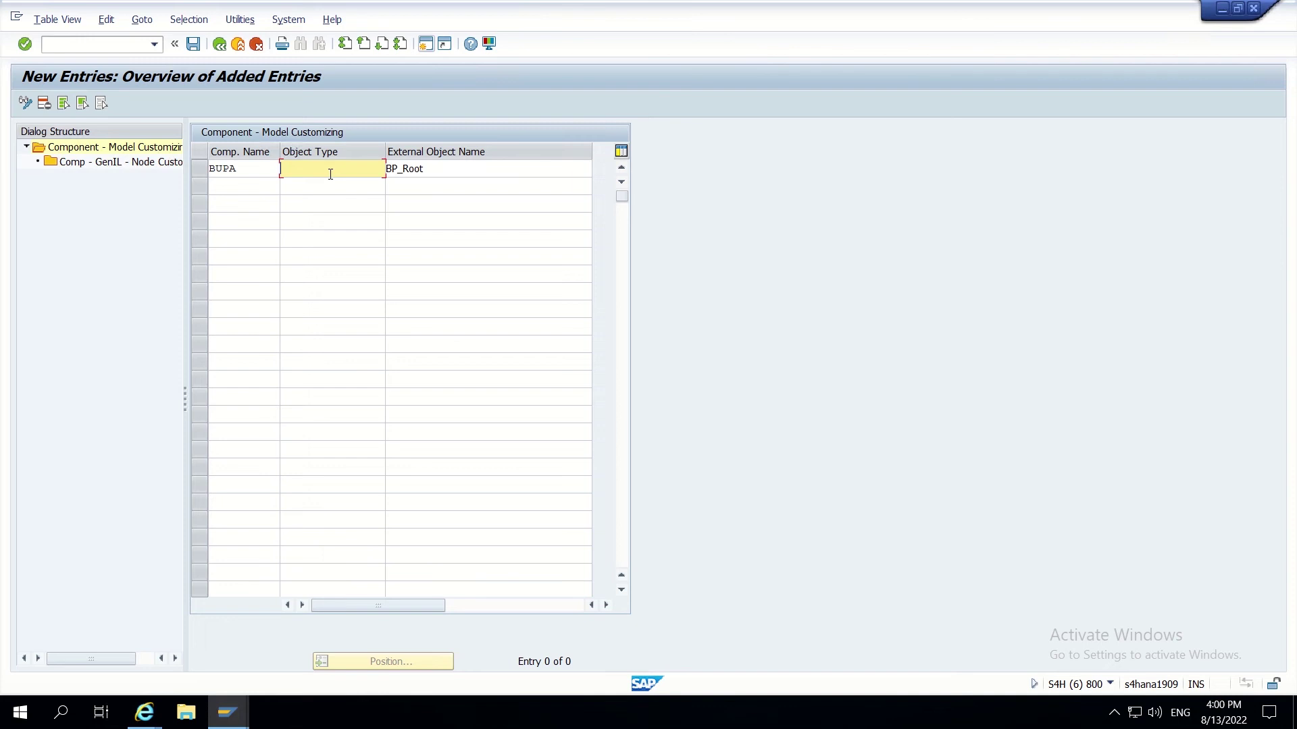
{"action": "type", "text": "BUS1"}
{"action": "type", "text": "006"}
{"action": "key", "text": "Return"}
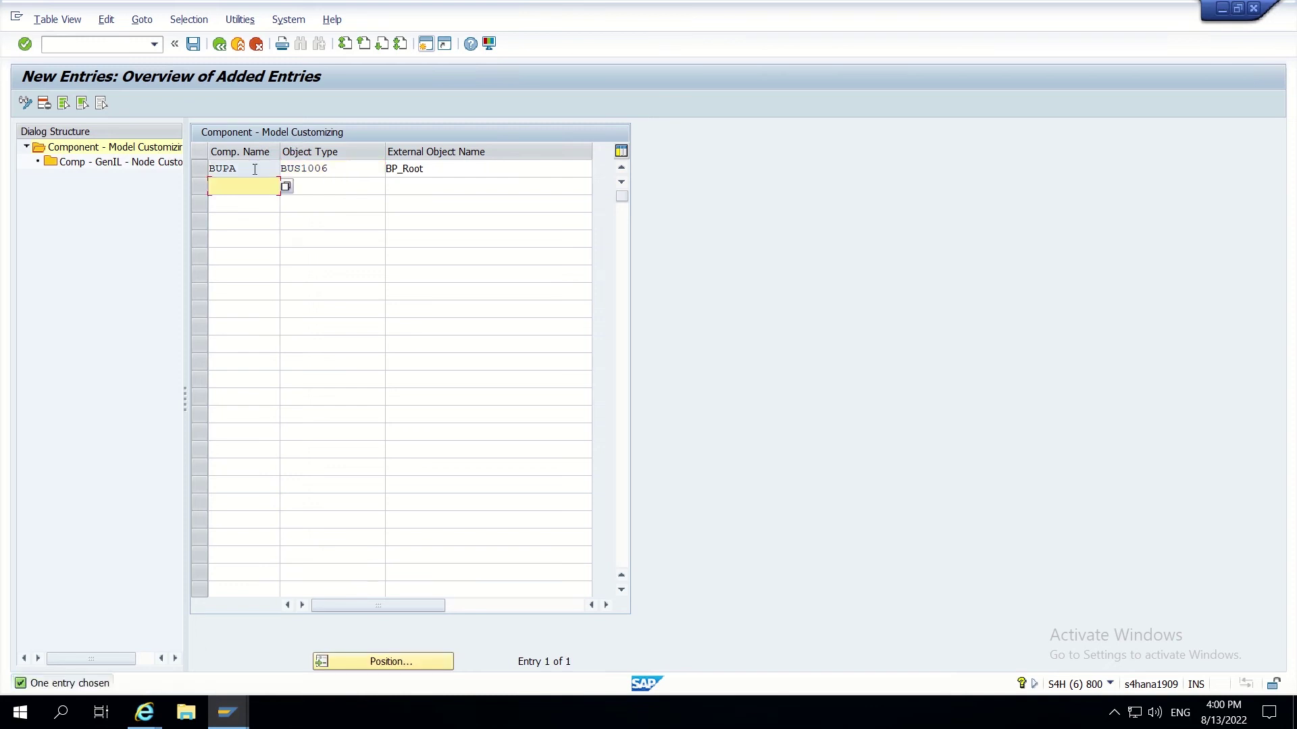
- In the Comp - GenIL - Node Customizing view, start a new entry with component name BUPA and entity type ZCUSTOM
{"action": "double_click", "coordinate": [145, 162]}
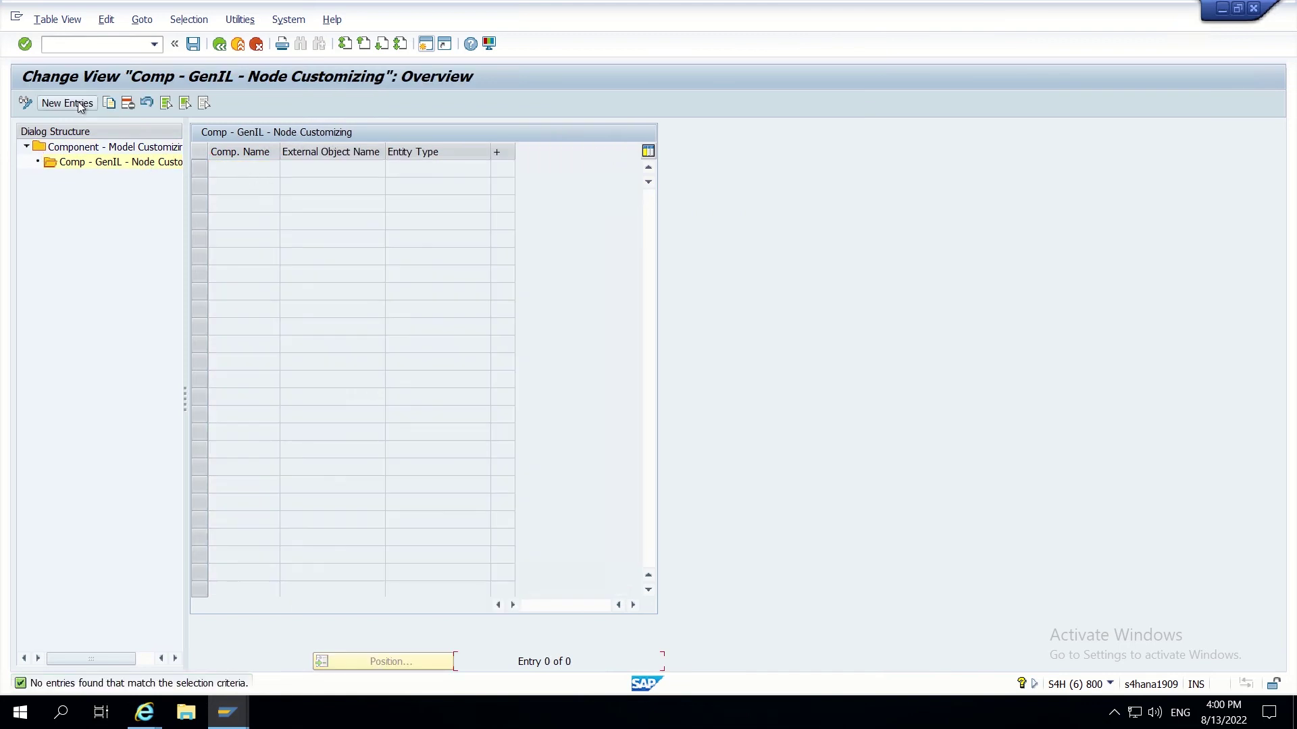
{"action": "key", "text": "F5"}
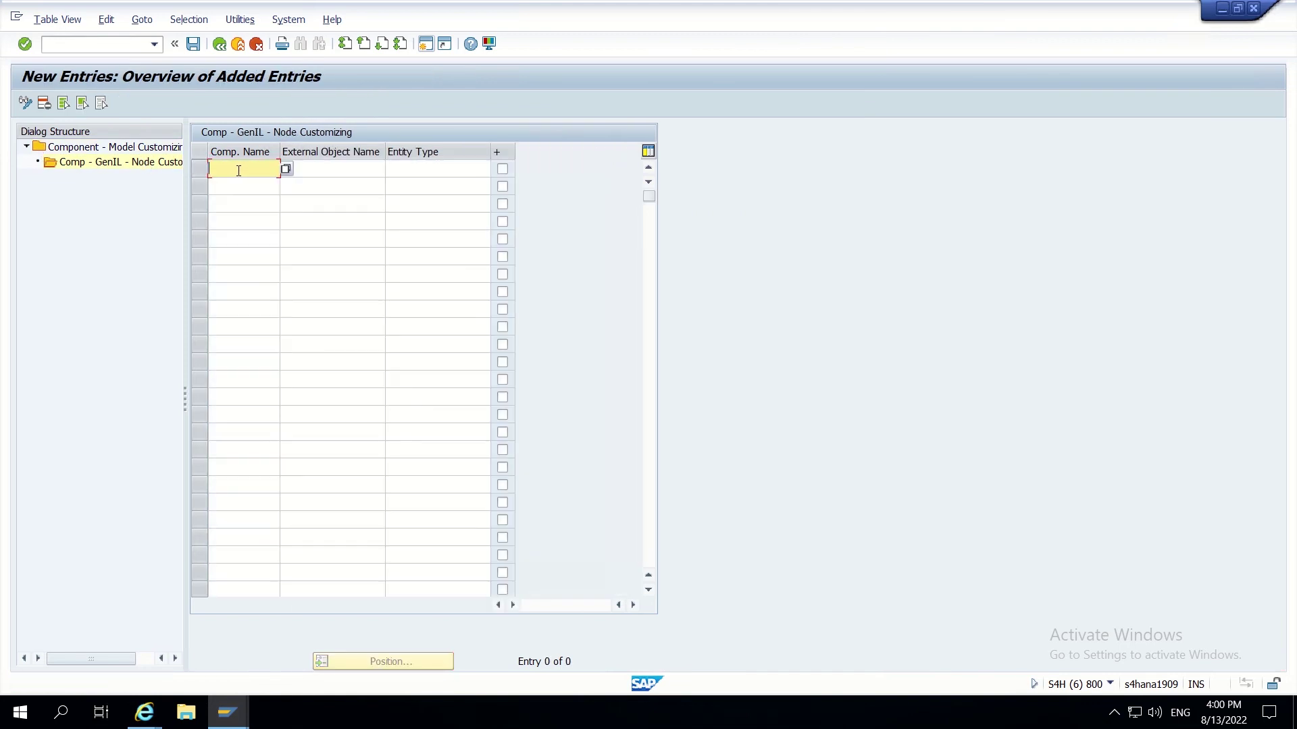
{"action": "type", "text": "BUPA"}
{"action": "left_click", "coordinate": [342, 166]}
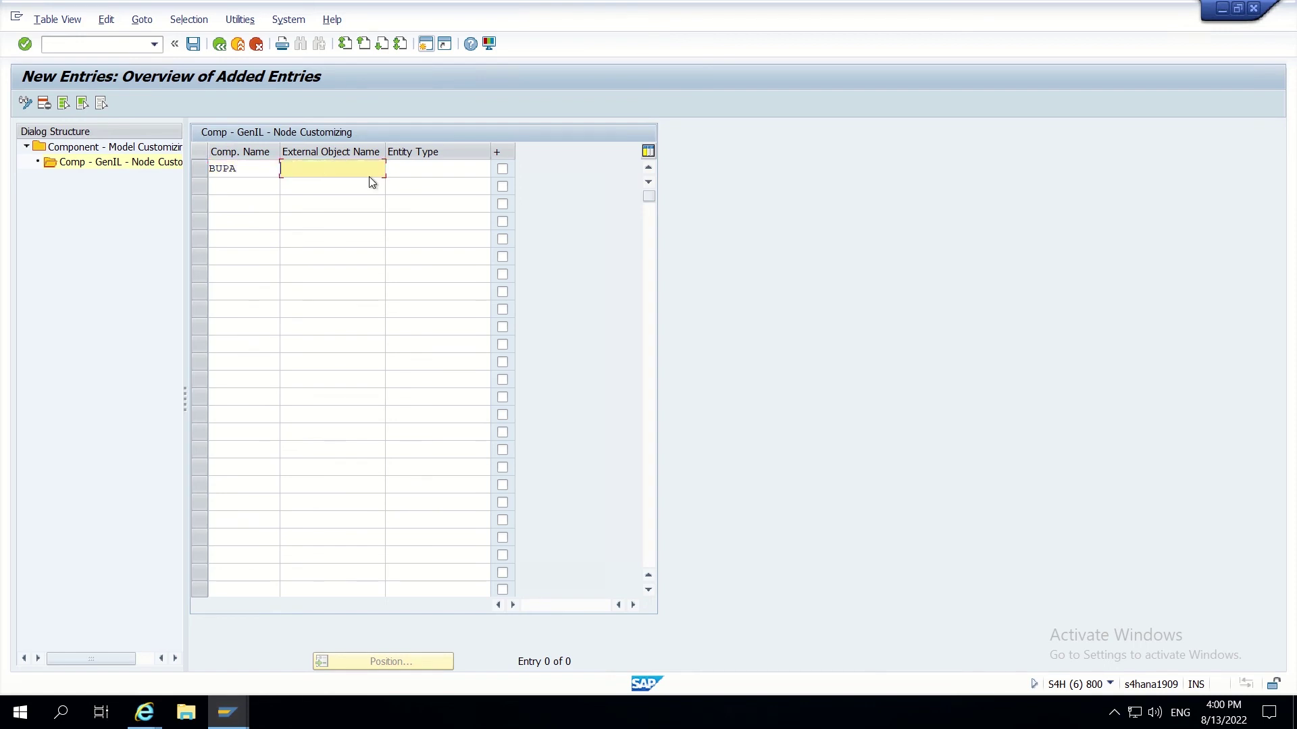
{"action": "left_click", "coordinate": [402, 168]}
{"action": "type", "text": "ZCUSTOM"}
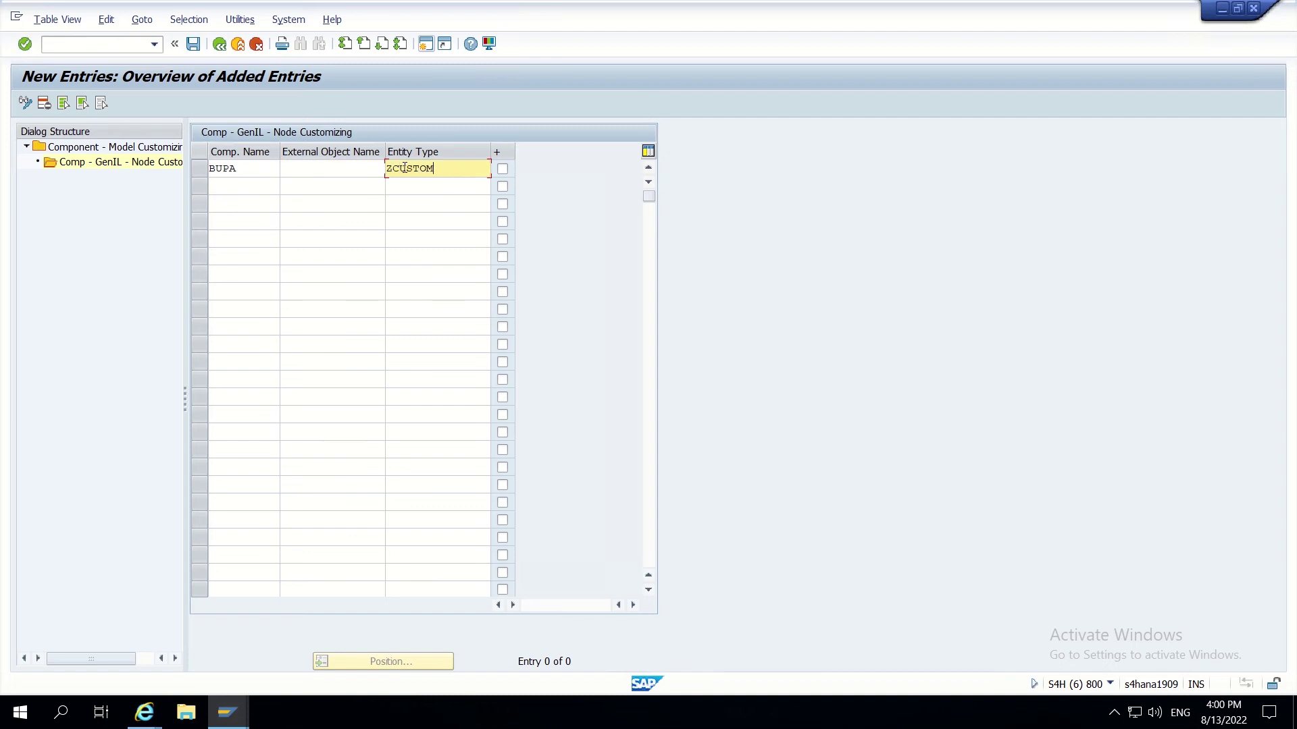
{"action": "left_click", "coordinate": [340, 168]}
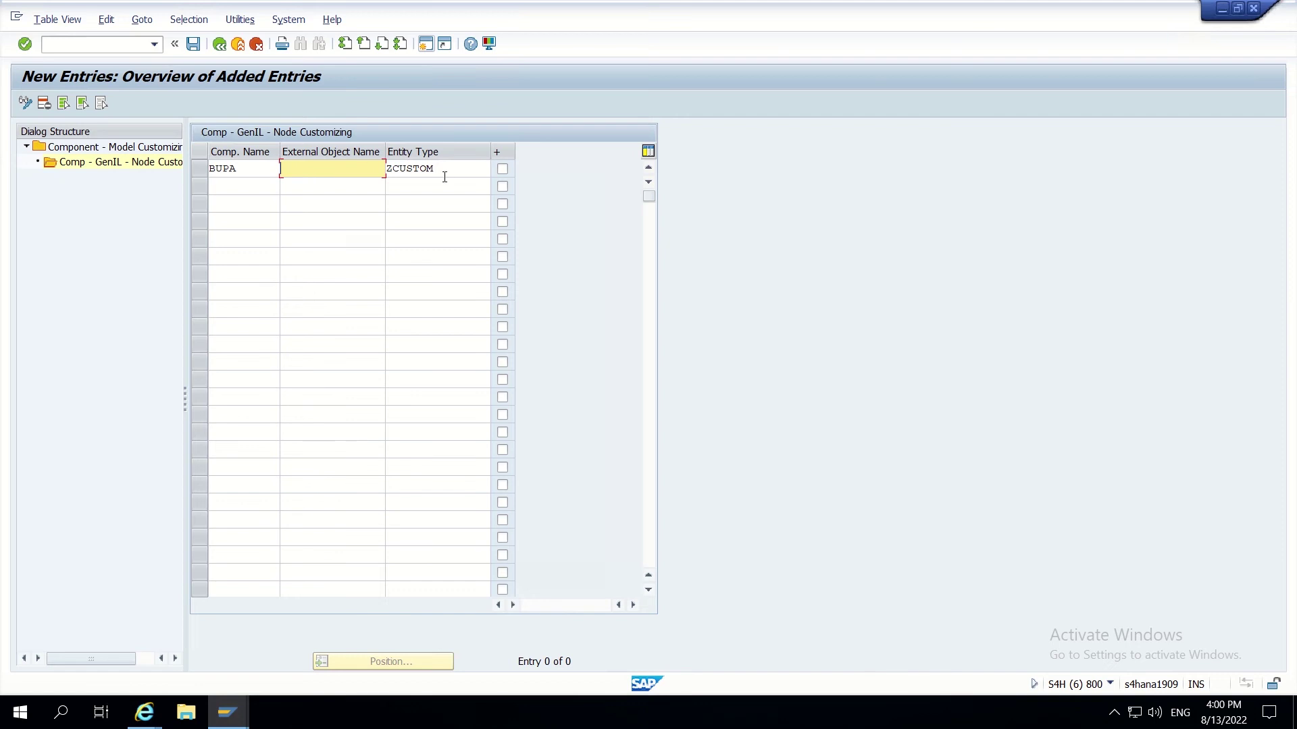
{"action": "left_click_drag", "start_coordinate": [441, 169], "coordinate": [383, 168]}
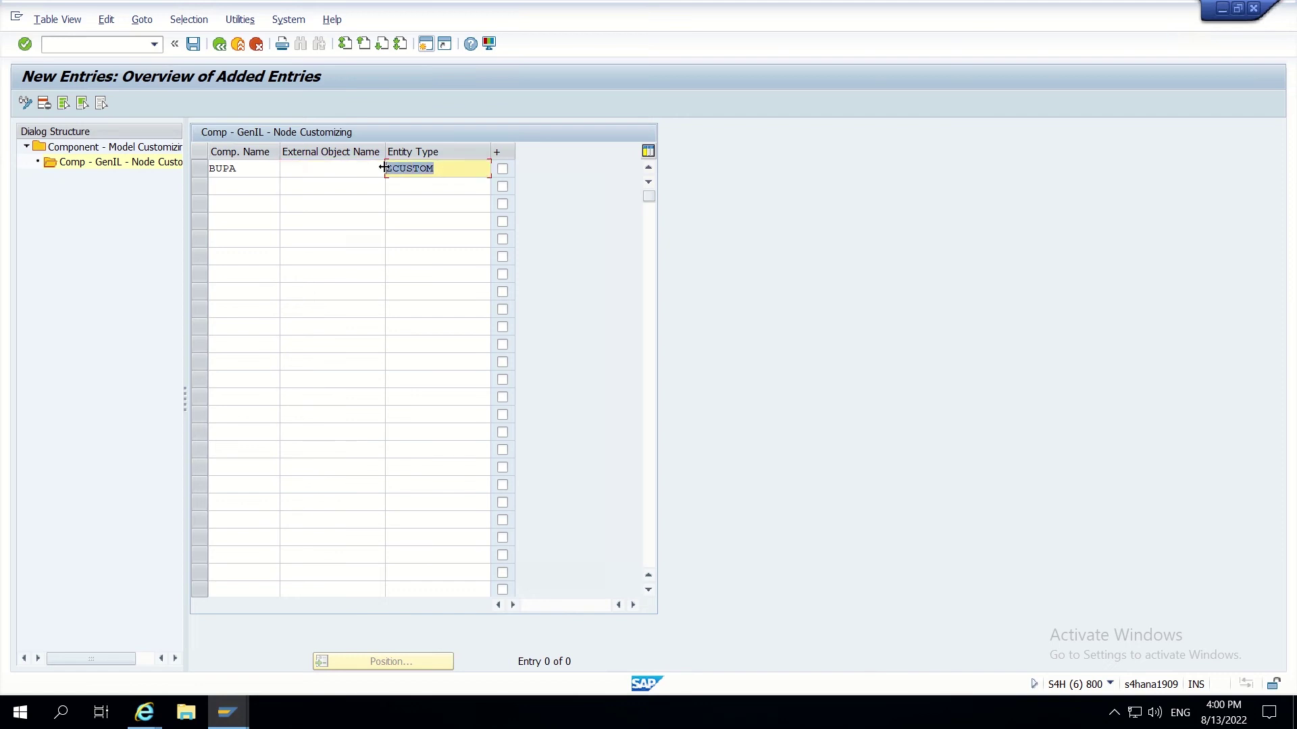
- Look up the custom dependent object in the GenIL Model Editor, set the entry's external object name to ZCUSTOM, and save the mapping
{"action": "left_click", "coordinate": [354, 166]}
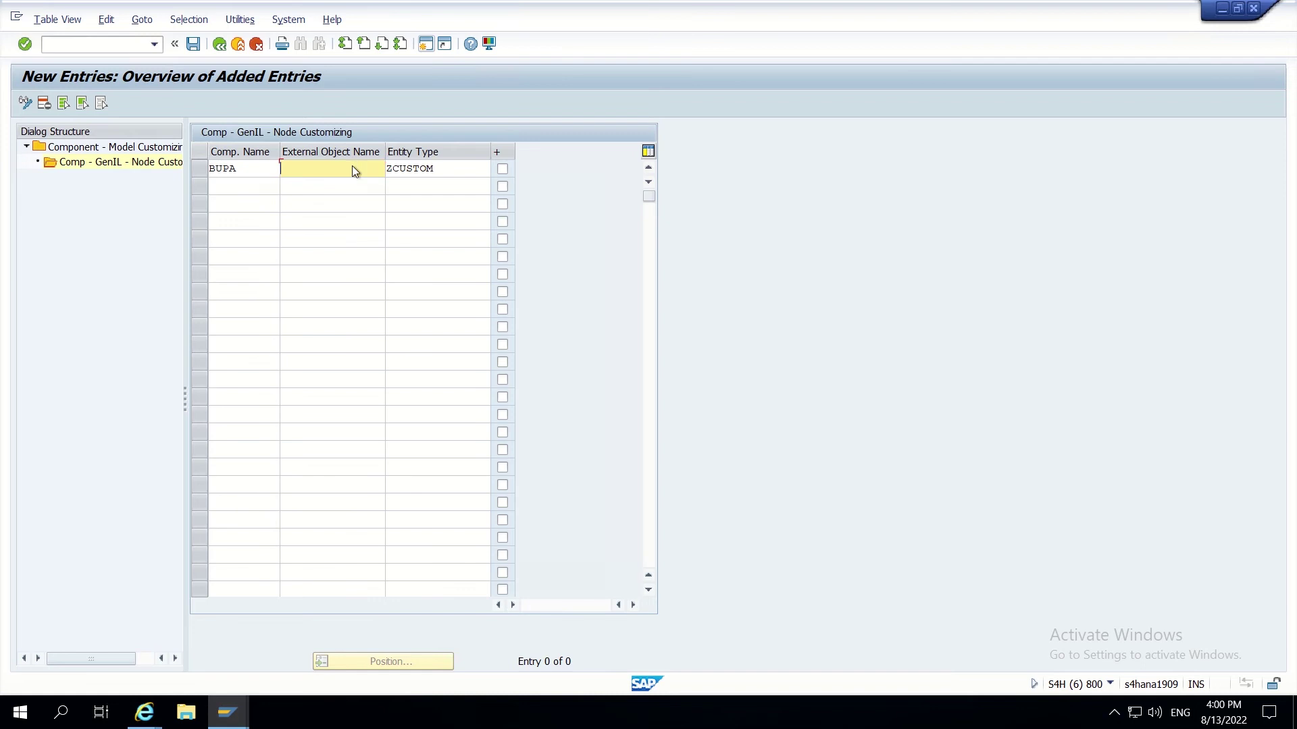
{"action": "key", "text": "alt+Tab"}
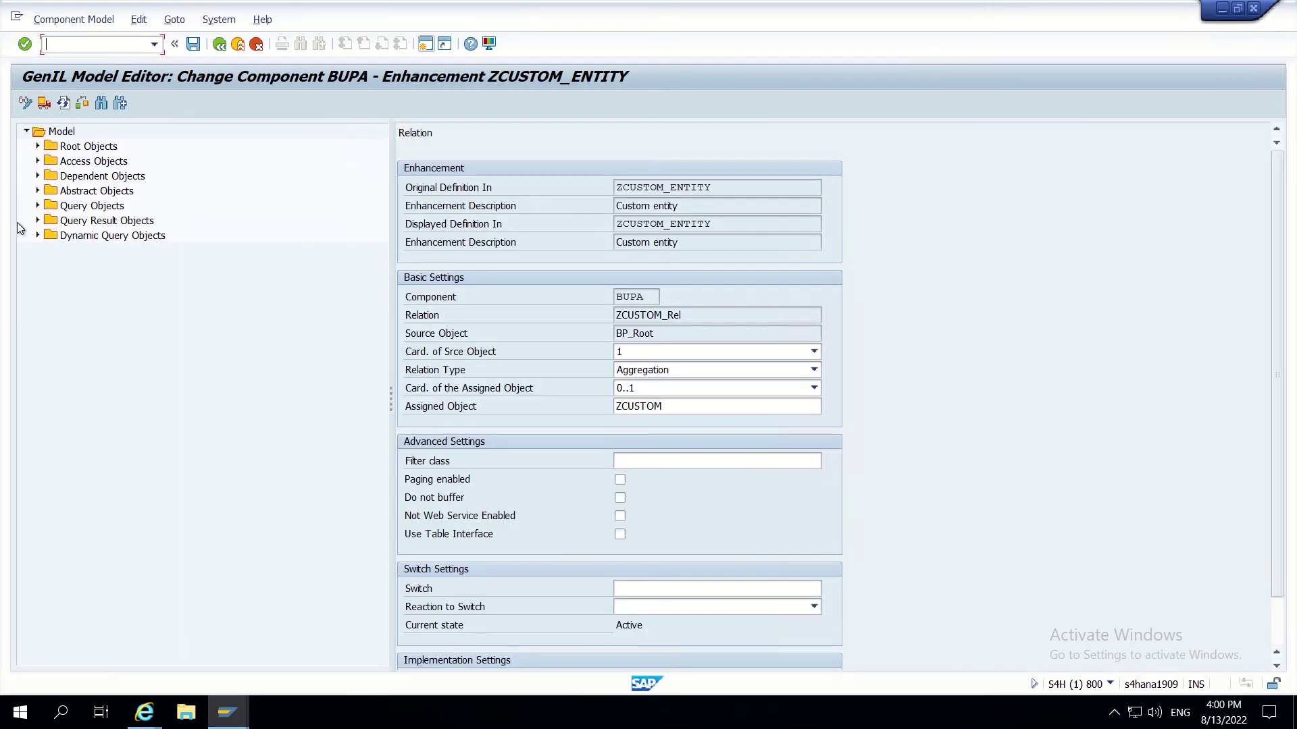
{"action": "left_click", "coordinate": [37, 175]}
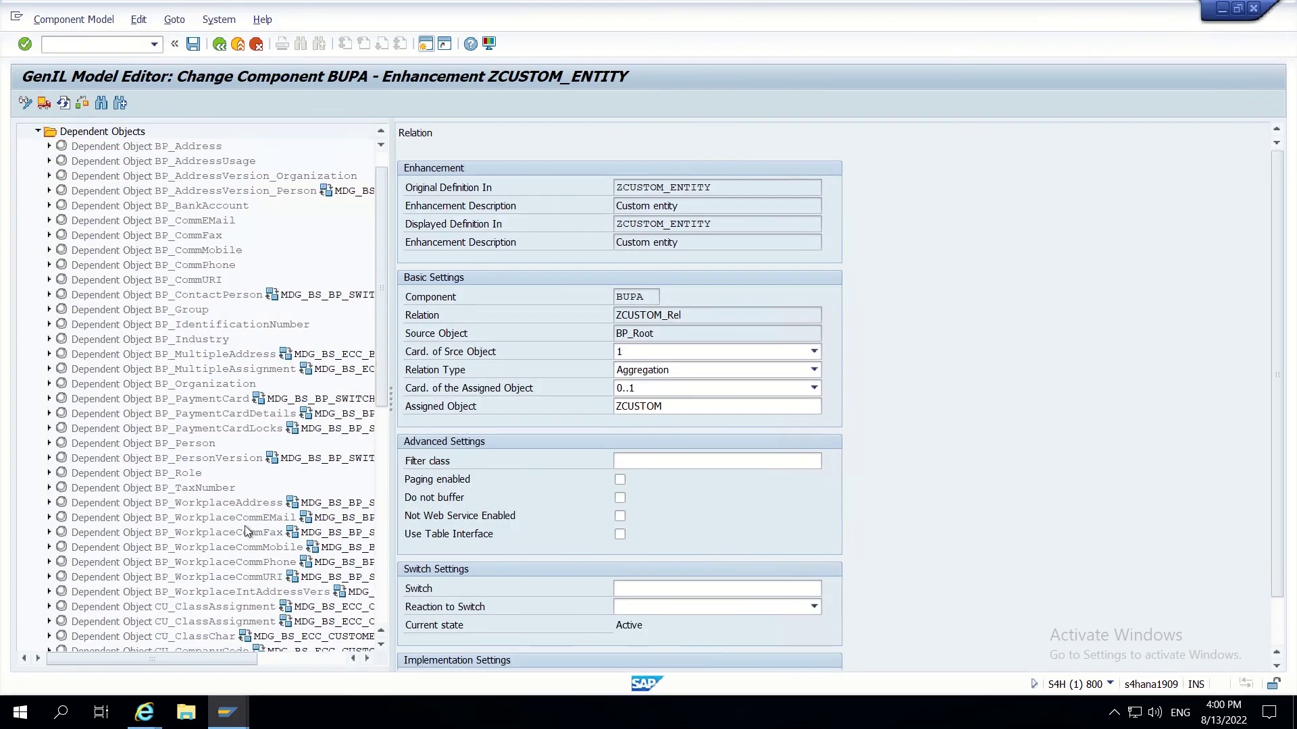
{"action": "scroll", "coordinate": [245, 526], "scroll_direction": "down", "scroll_amount": 10}
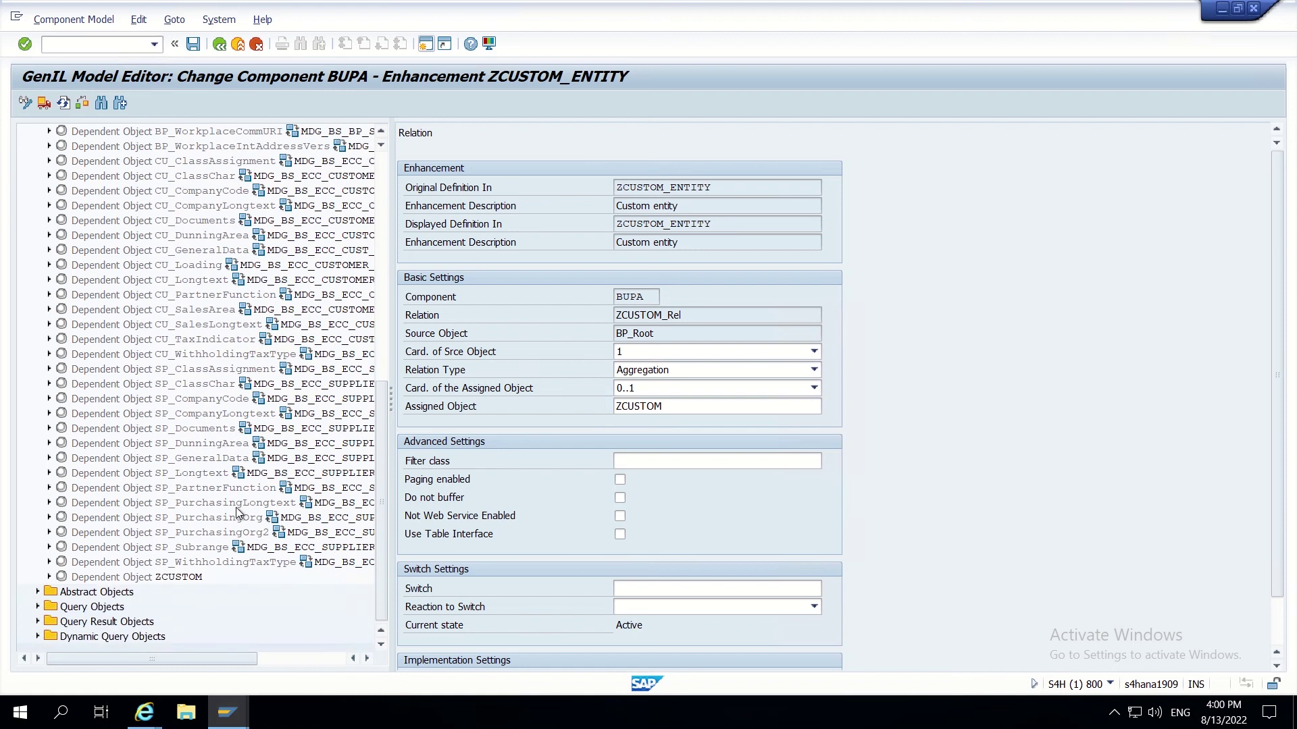
{"action": "key", "text": "alt+Tab"}
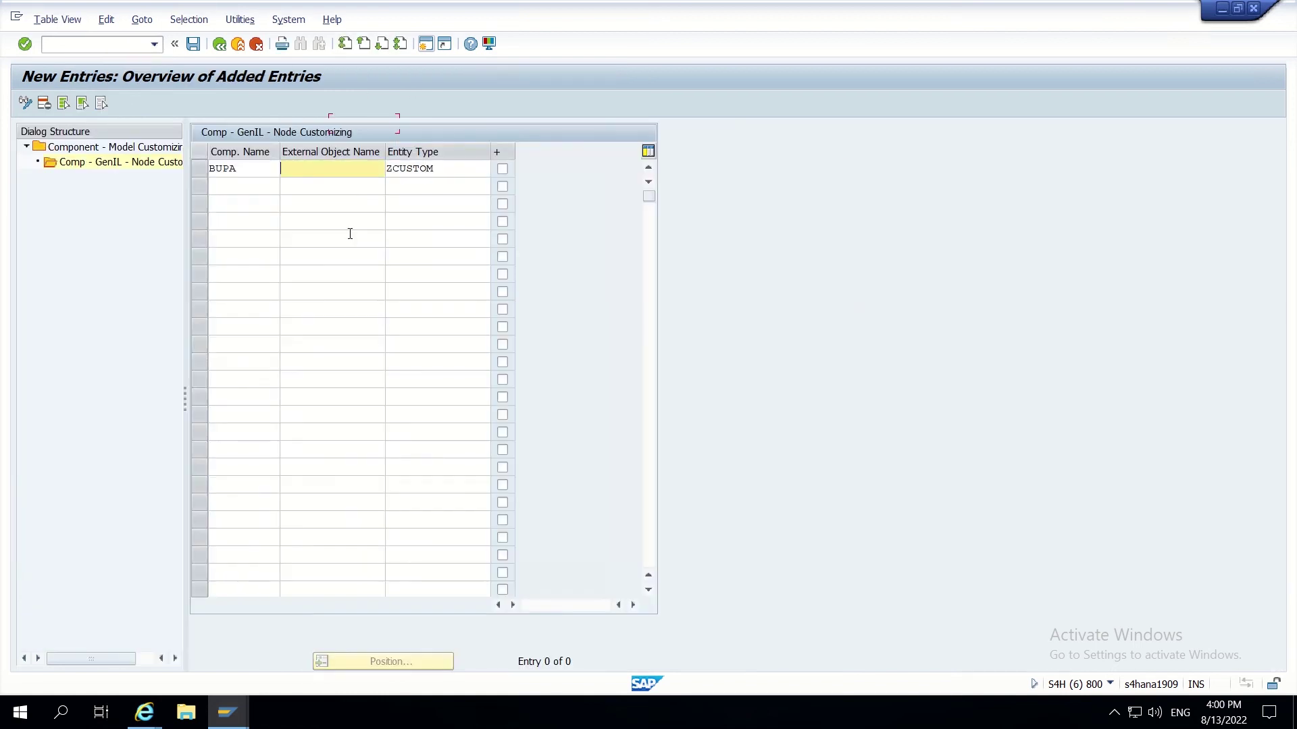
{"action": "type", "text": "ZCUSTOM"}
{"action": "left_click_drag", "start_coordinate": [452, 172], "coordinate": [261, 175]}
{"action": "left_click", "coordinate": [195, 48]}
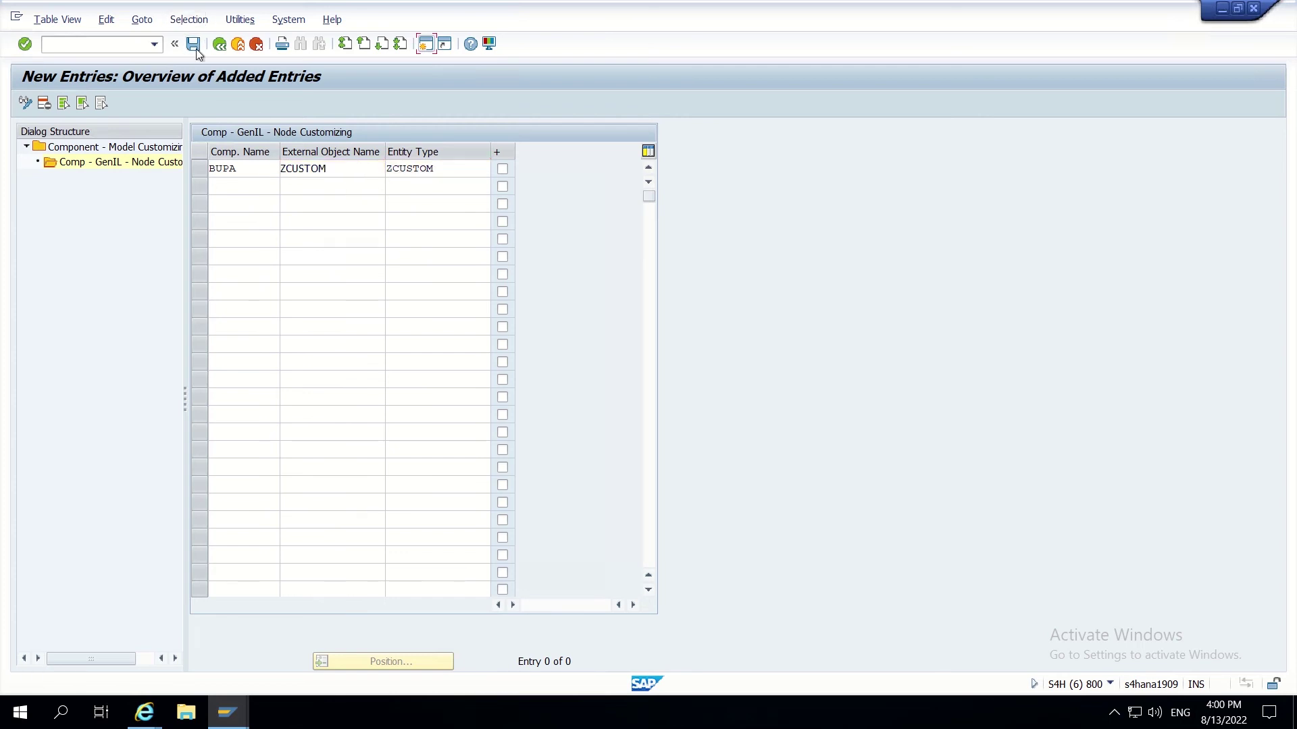
{"action": "left_click", "coordinate": [317, 282]}
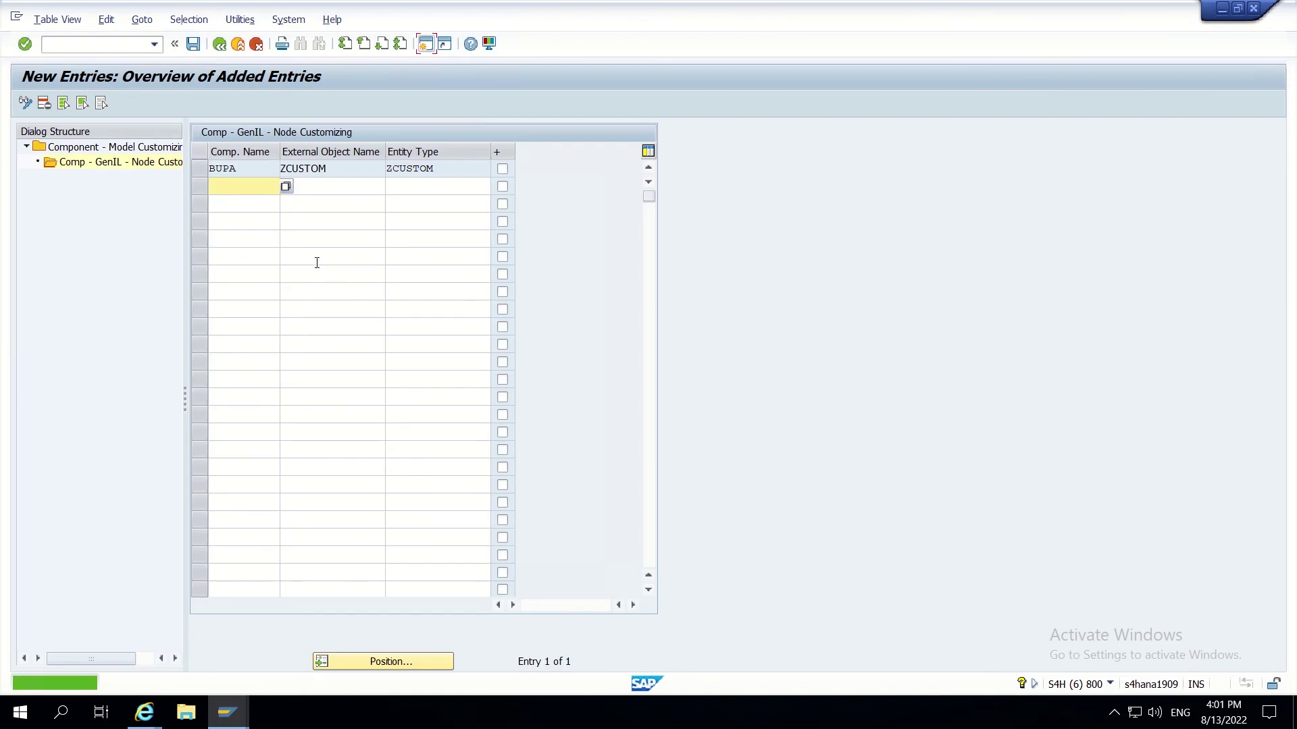
{"action": "left_click", "coordinate": [220, 45]}
{"action": "left_click", "coordinate": [219, 45]}
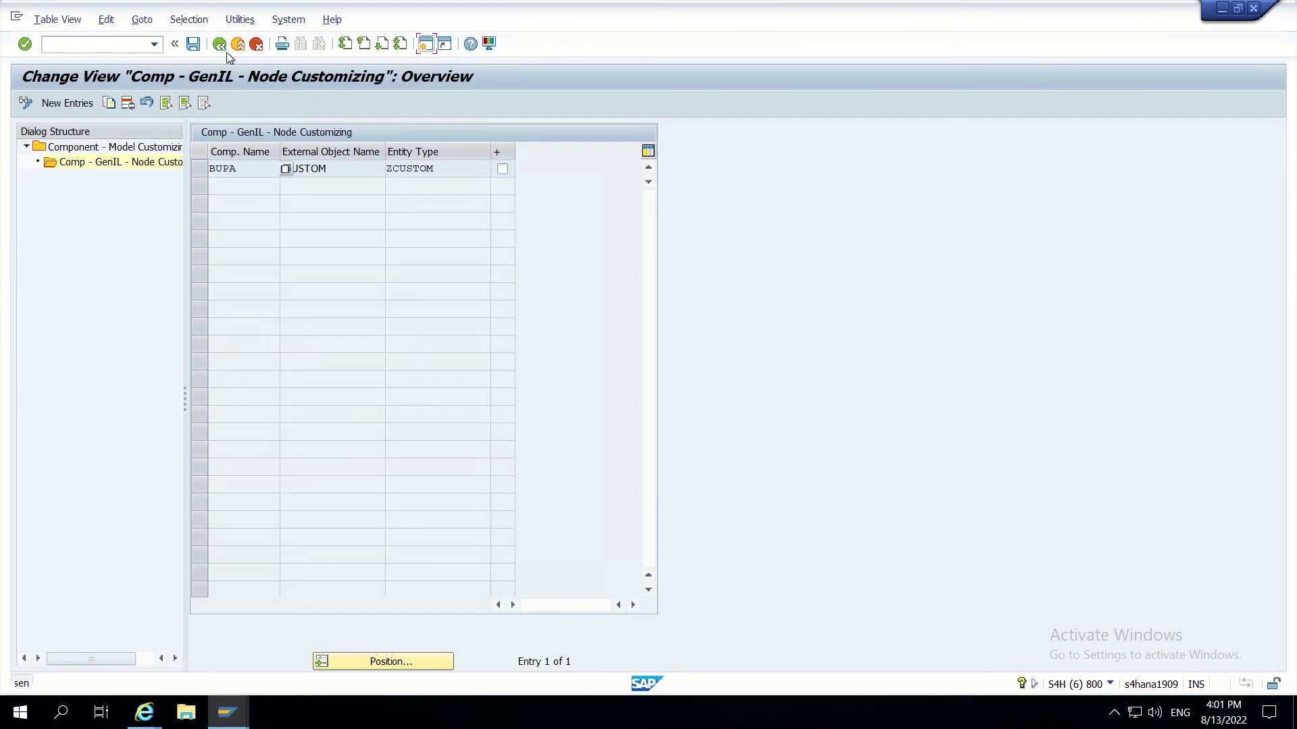
- Switch to the ABAP Dictionary session and exit it to SAP Easy Access
{"action": "mouse_move", "coordinate": [226, 709]}
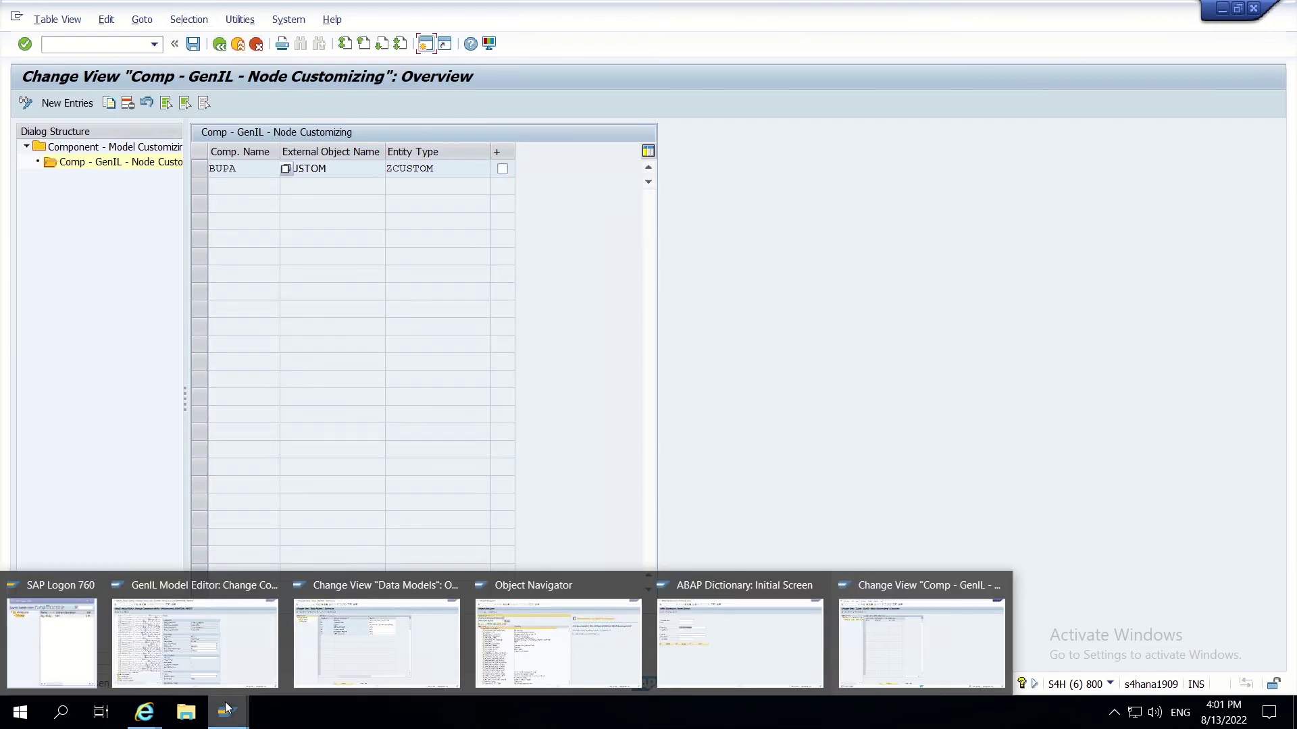
{"action": "mouse_move", "coordinate": [737, 650]}
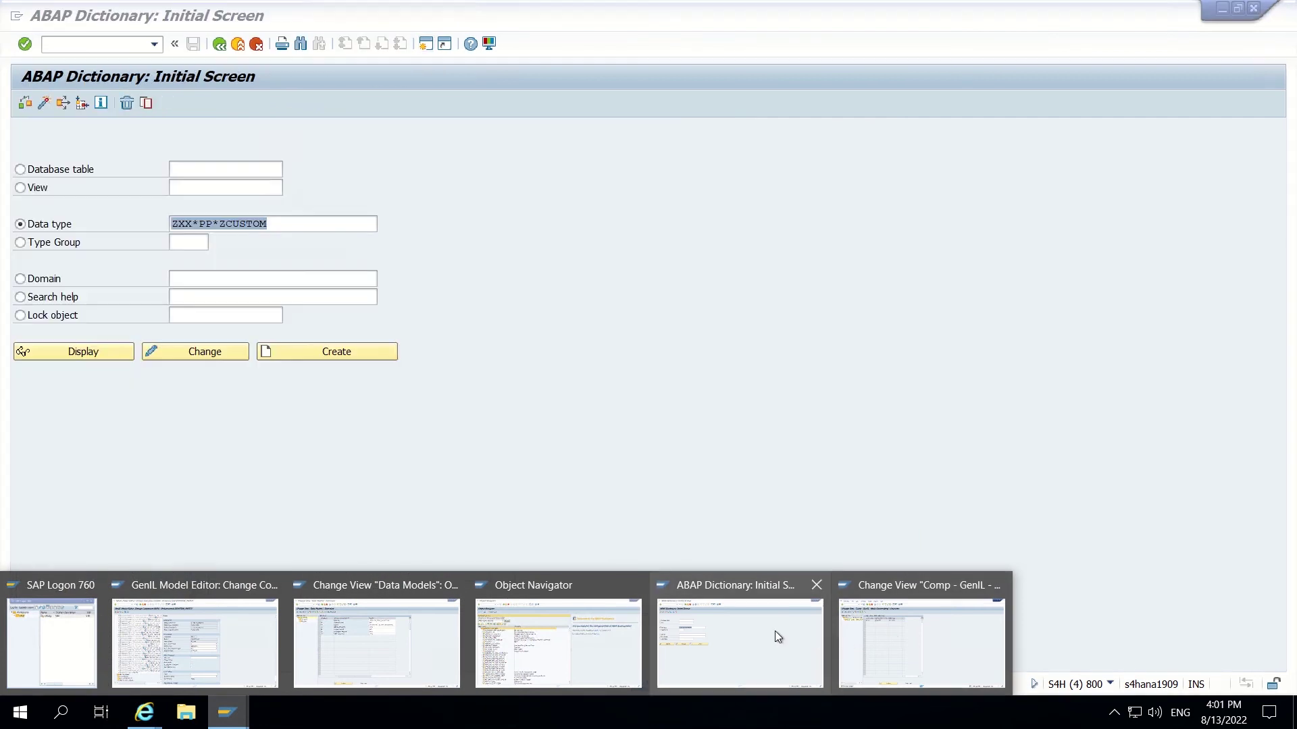
{"action": "left_click", "coordinate": [776, 630]}
{"action": "left_click", "coordinate": [220, 43]}
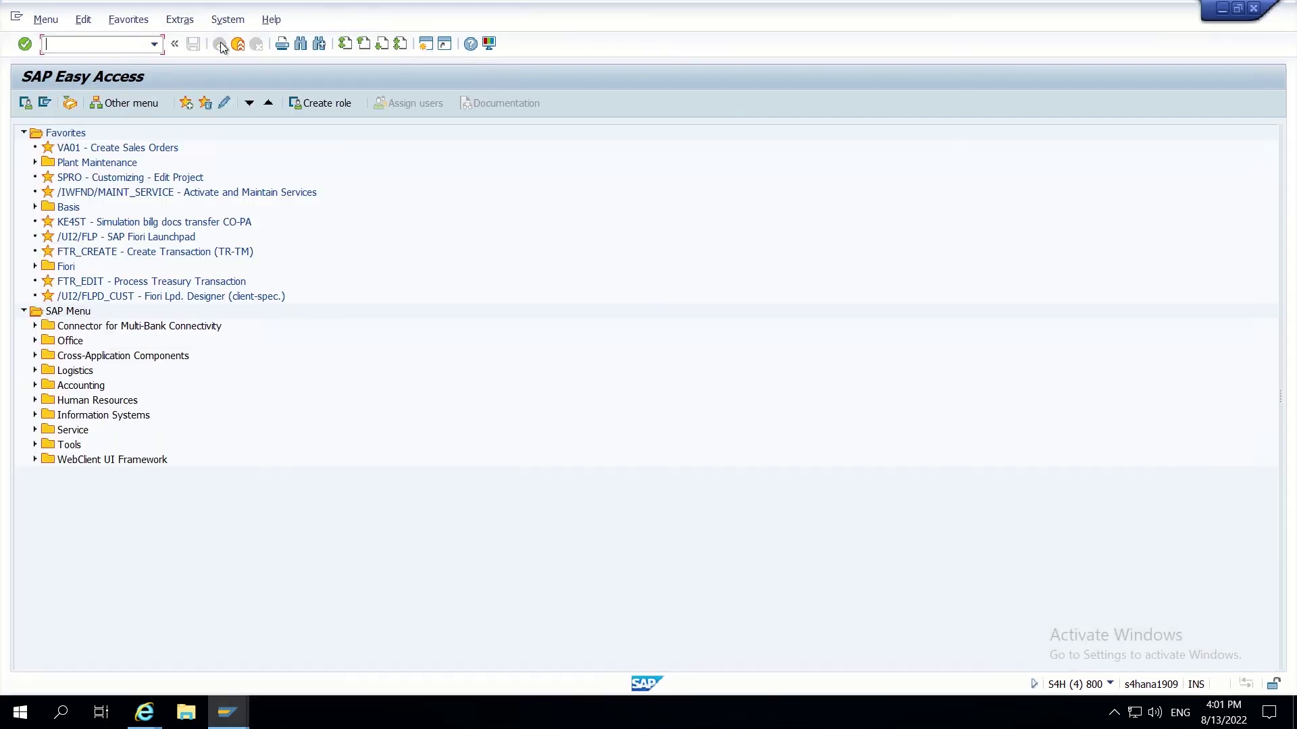
- Switch to the Object Navigator and start creating a component configuration for FPM_FORM_UIBB_GL2, allowing the browser access request
{"action": "key", "text": "alt+Tab"}
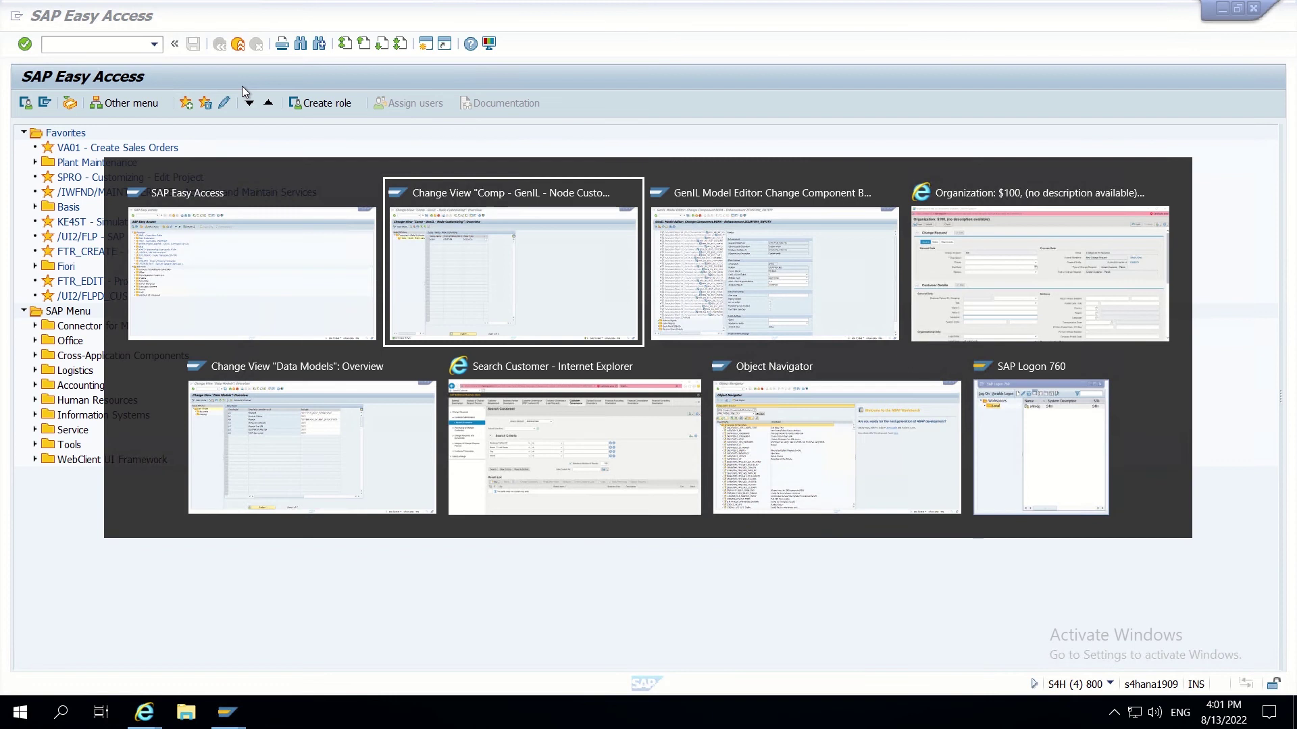
{"action": "key", "text": "Tab"}
{"action": "key", "text": "Tab"}
{"action": "key", "text": "Tab"}
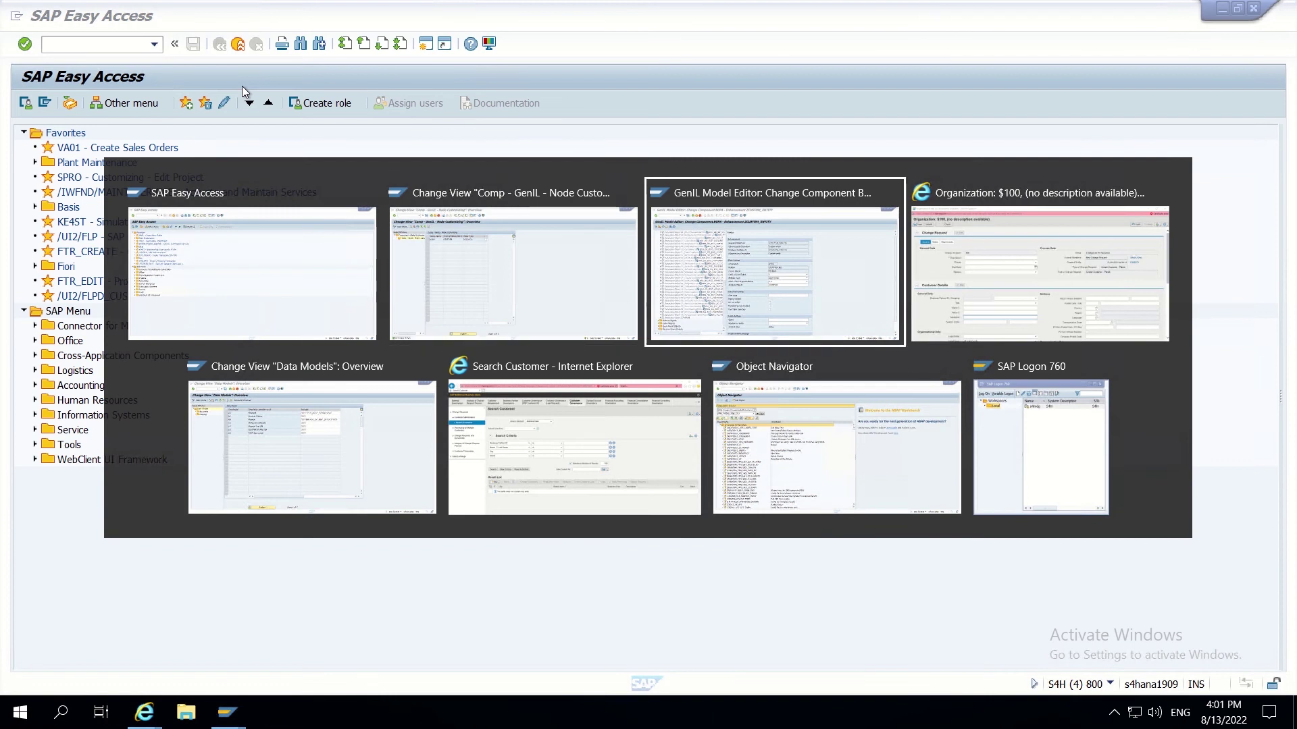
{"action": "key", "text": "Tab"}
{"action": "key", "text": "Tab"}
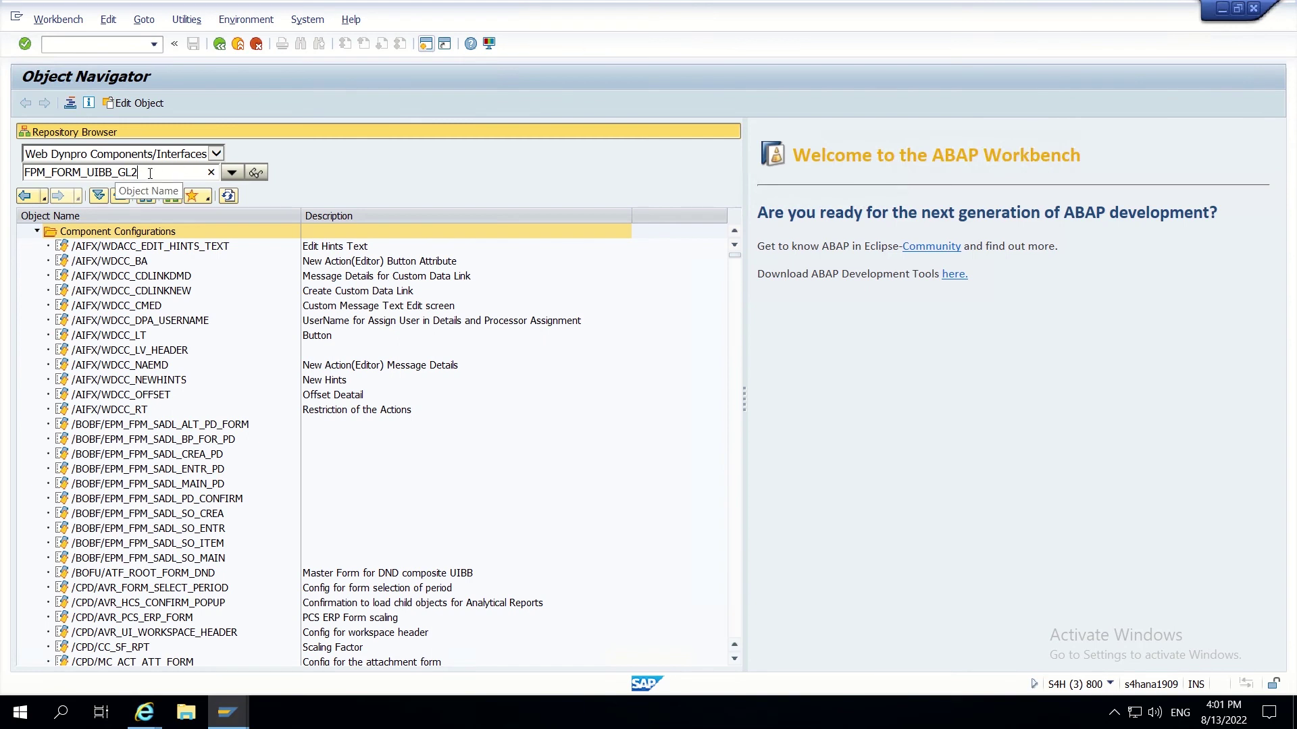
{"action": "left_click_drag", "start_coordinate": [155, 172], "coordinate": [23, 173]}
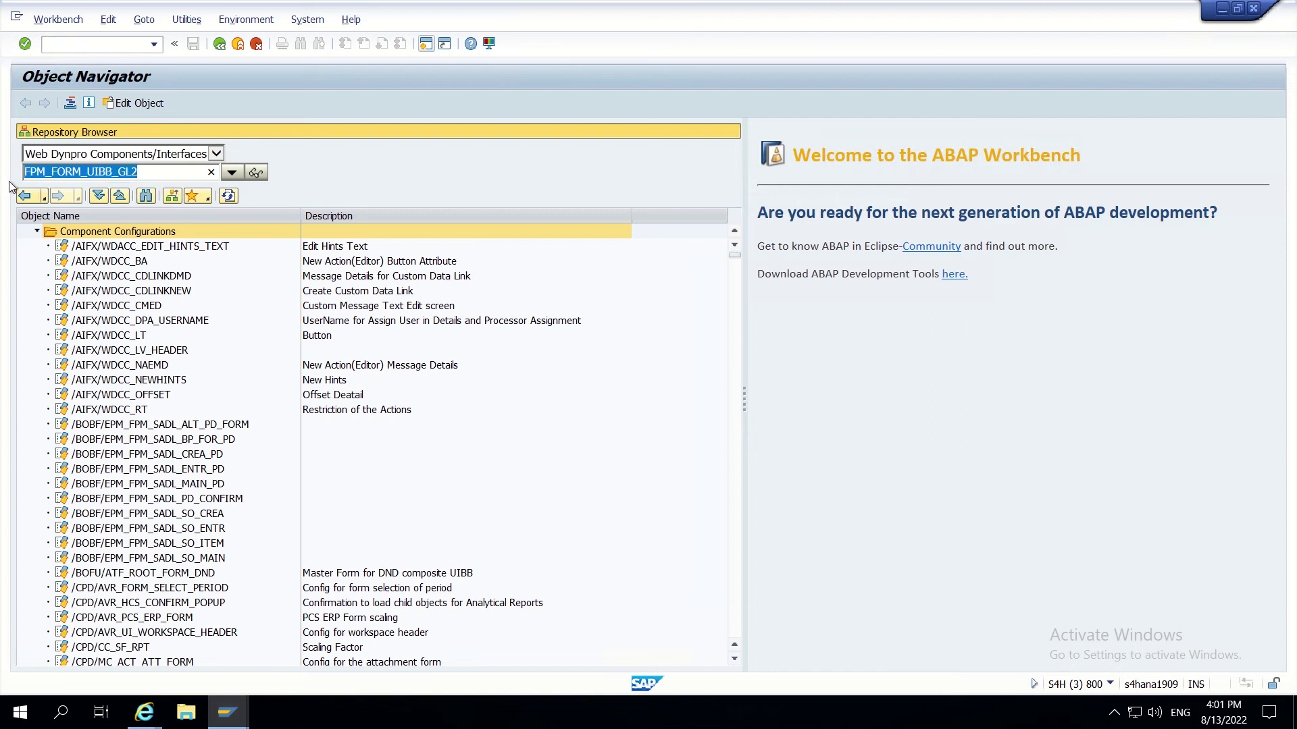
{"action": "scroll", "coordinate": [126, 277], "scroll_direction": "up", "scroll_amount": 2}
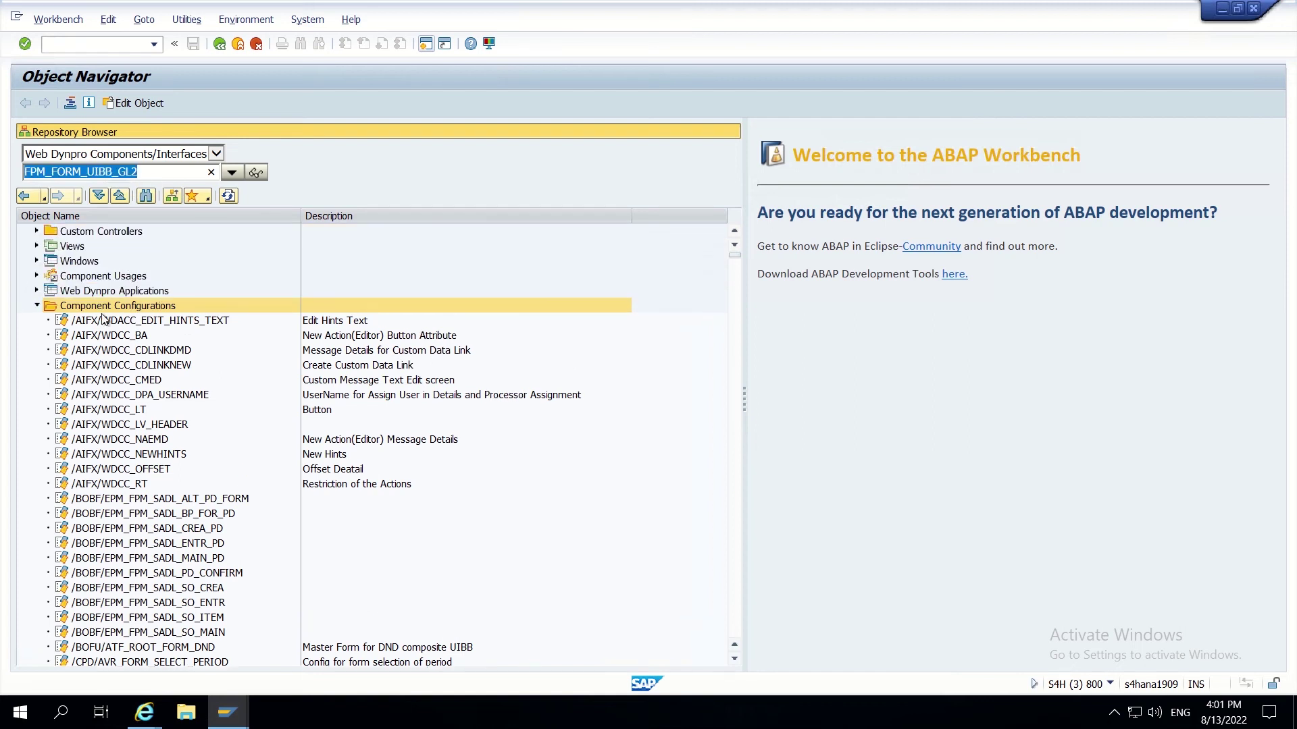
{"action": "left_click", "coordinate": [100, 312]}
{"action": "right_click", "coordinate": [100, 311]}
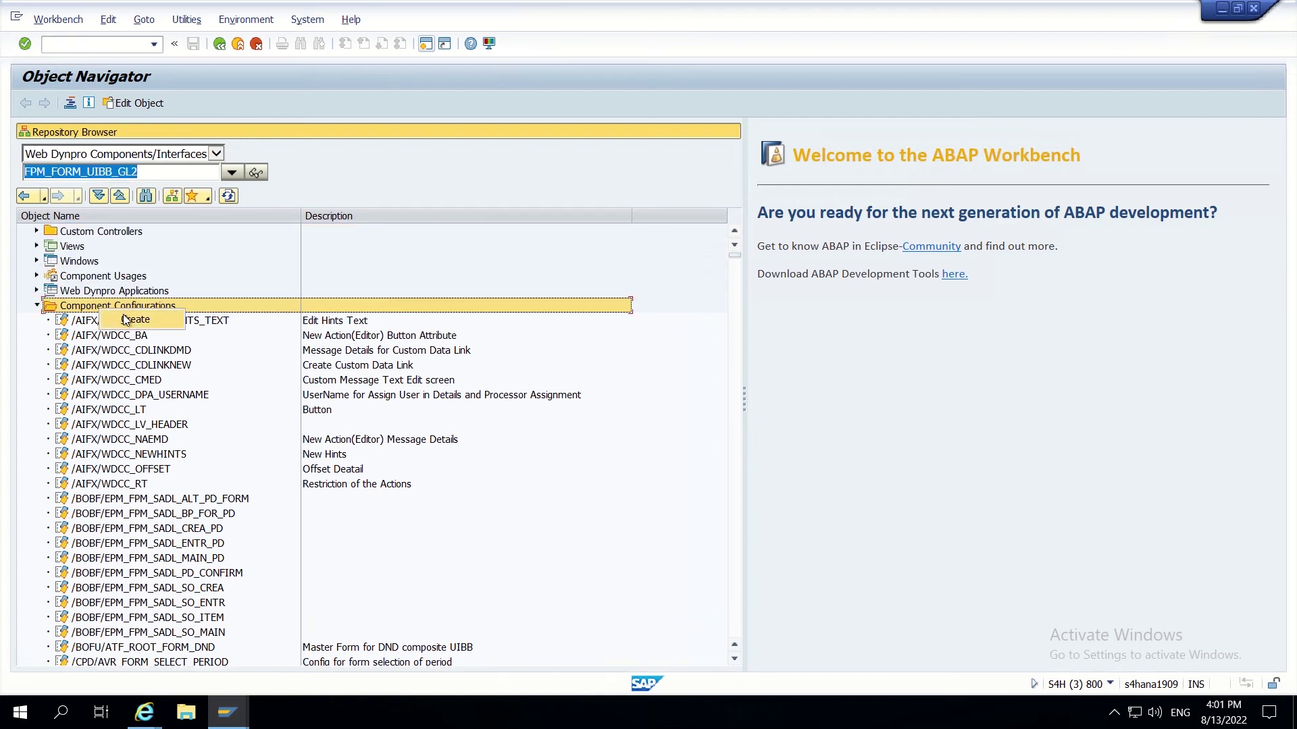
{"action": "left_click", "coordinate": [135, 321]}
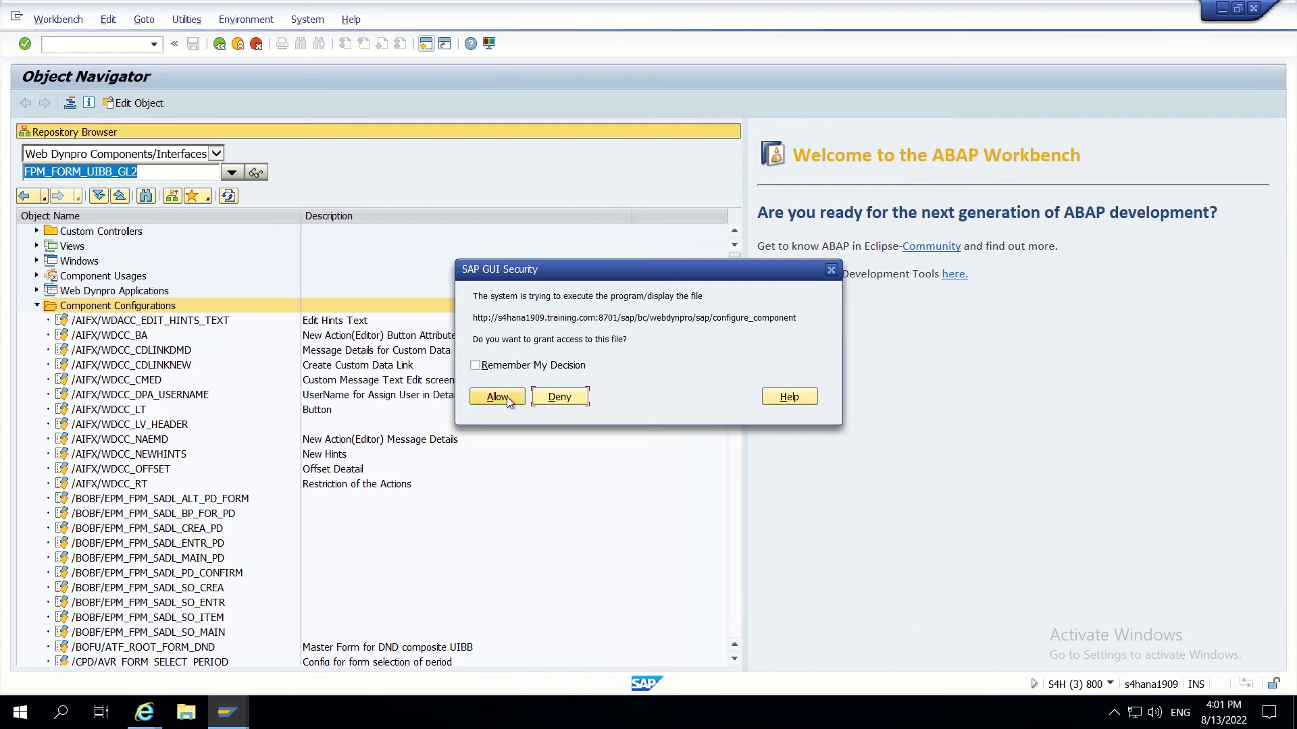
{"action": "left_click", "coordinate": [508, 398]}
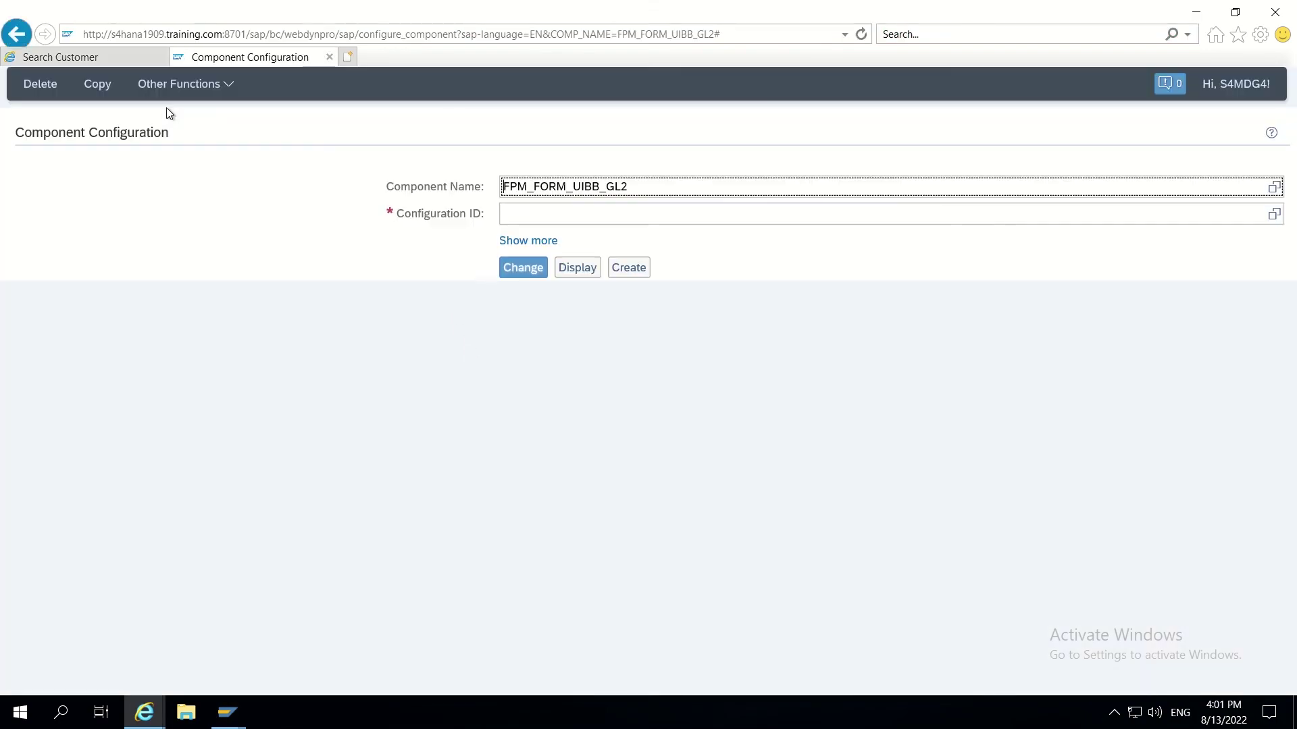
- Start creating the component configuration with ID ZMDG_ZCUSTOM_FORM and the description Custom UIBB
{"action": "left_click", "coordinate": [524, 219]}
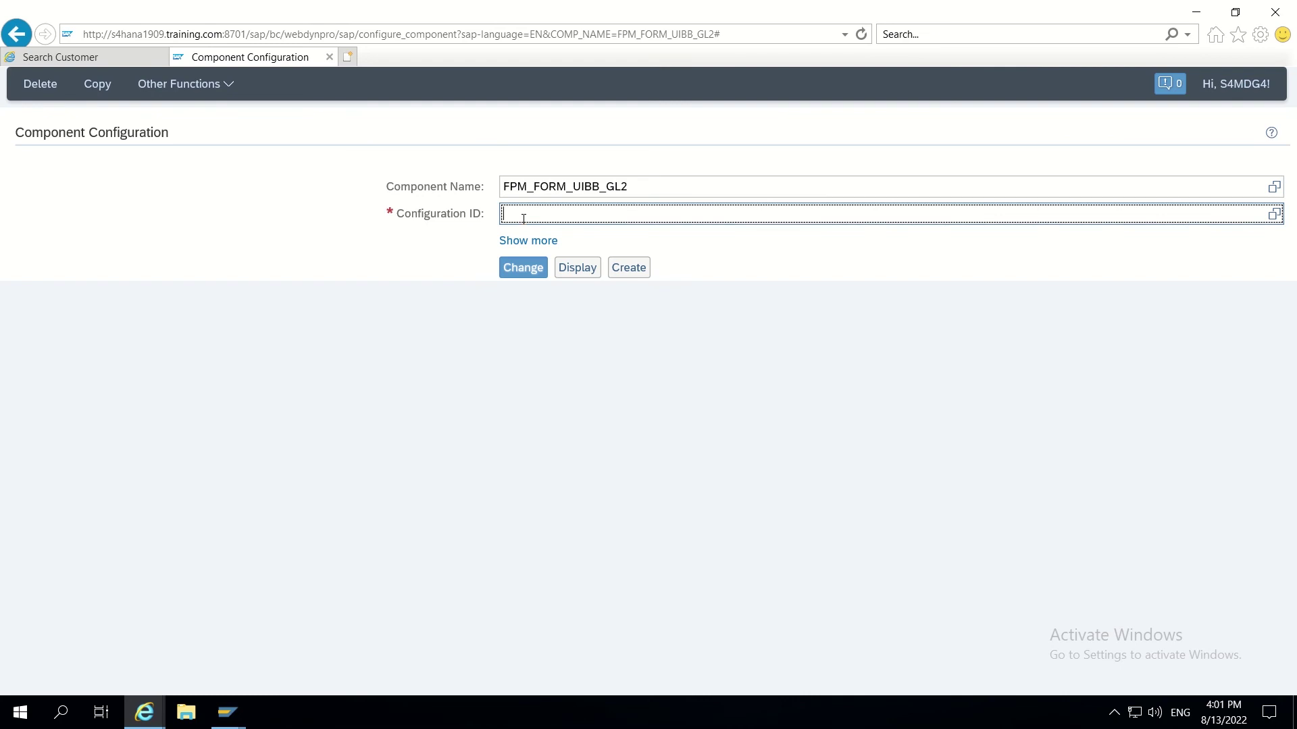
{"action": "type", "text": "Z"}
{"action": "key", "text": "BackSpace"}
{"action": "type", "text": "Z"}
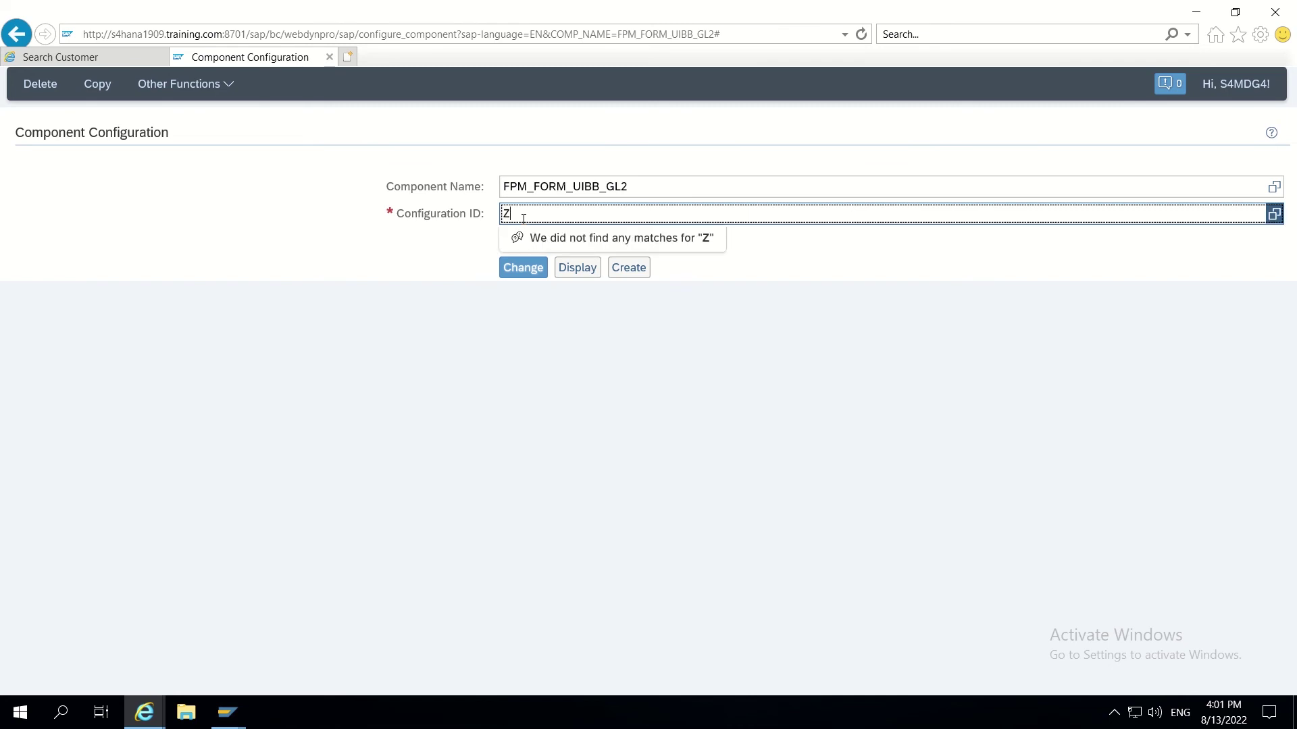
{"action": "type", "text": "MDG_ZCUSTOM"}
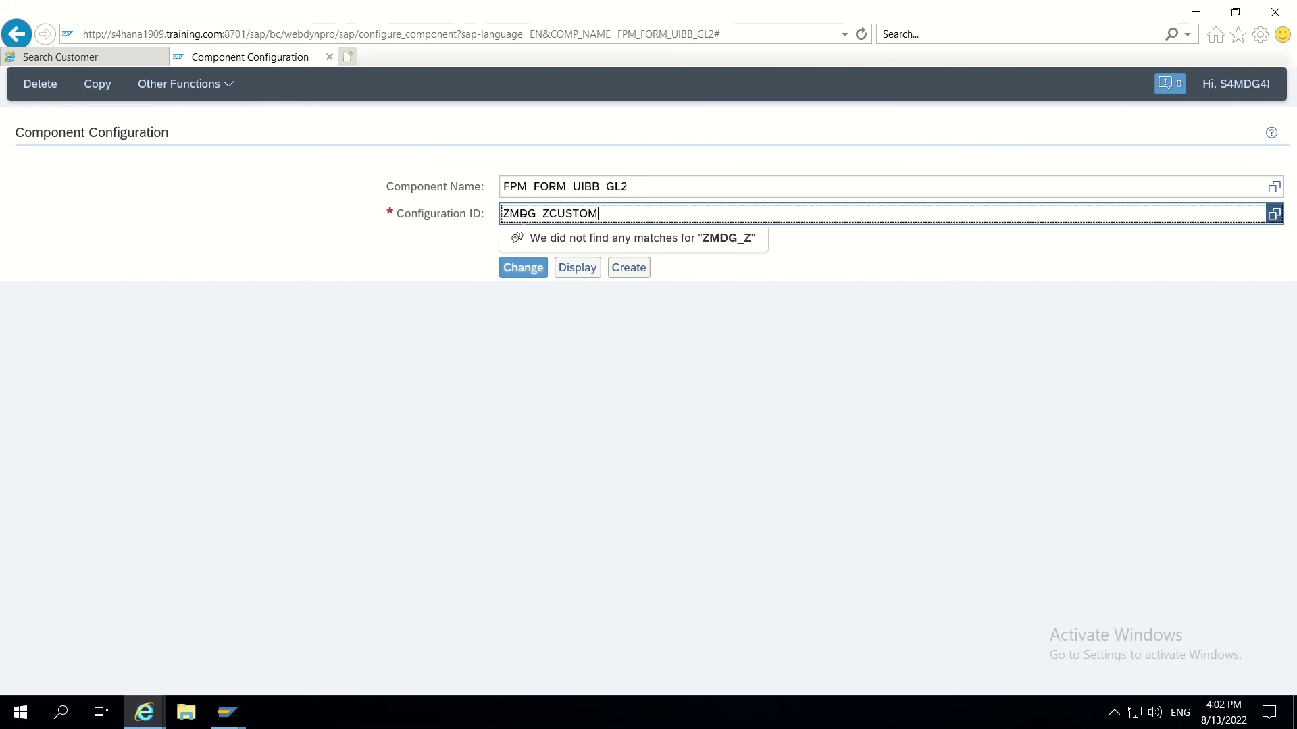
{"action": "type", "text": "_ENTITY"}
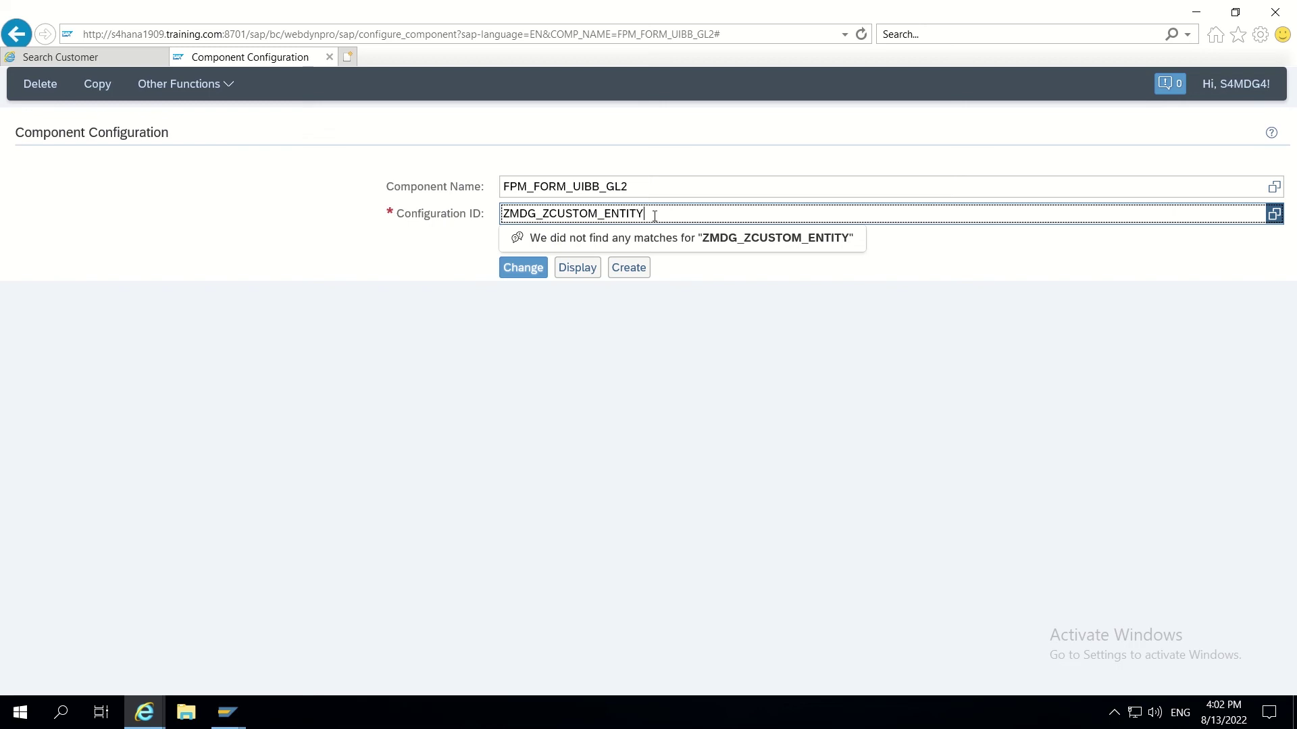
{"action": "key", "text": "BackSpace"}
{"action": "key", "text": "BackSpace"}
{"action": "key", "text": "BackSpace"}
{"action": "key", "text": "BackSpace"}
{"action": "key", "text": "BackSpace"}
{"action": "key", "text": "BackSpace"}
{"action": "type", "text": "FORM"}
{"action": "left_click", "coordinate": [625, 269]}
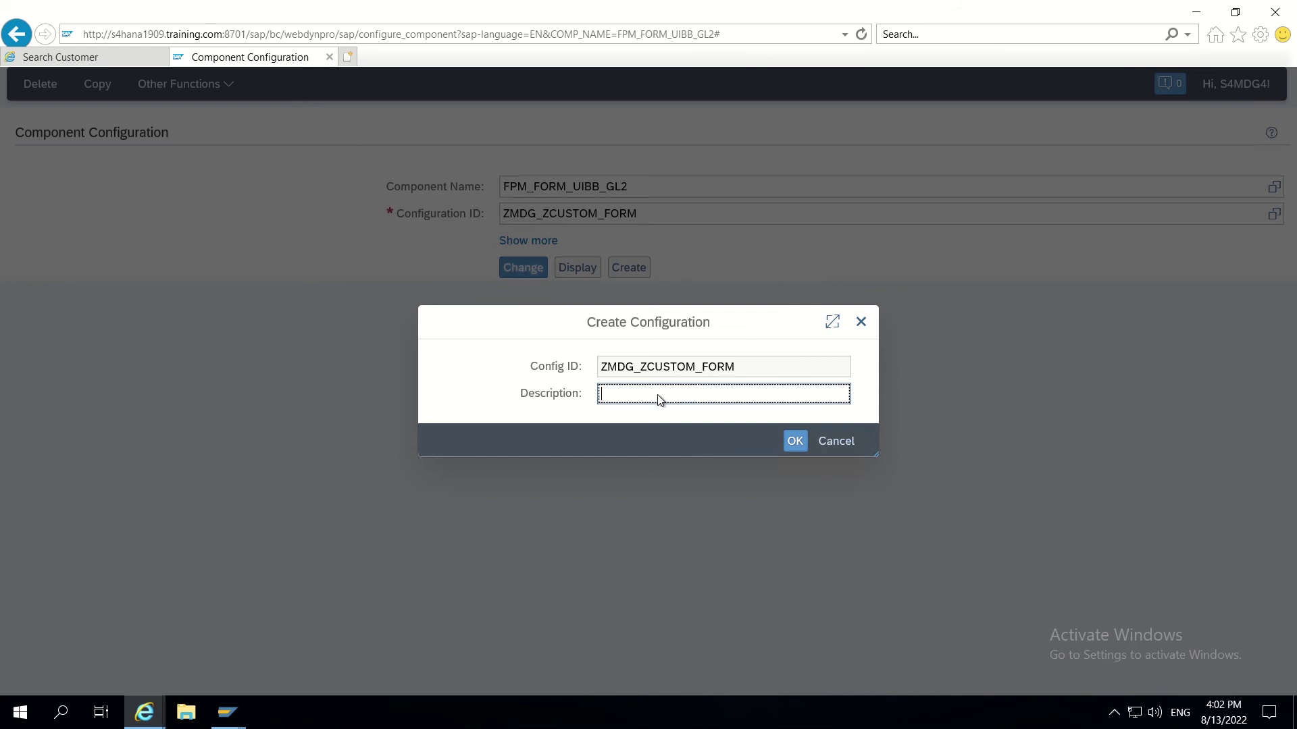
{"action": "type", "text": "Custom UIBB"}
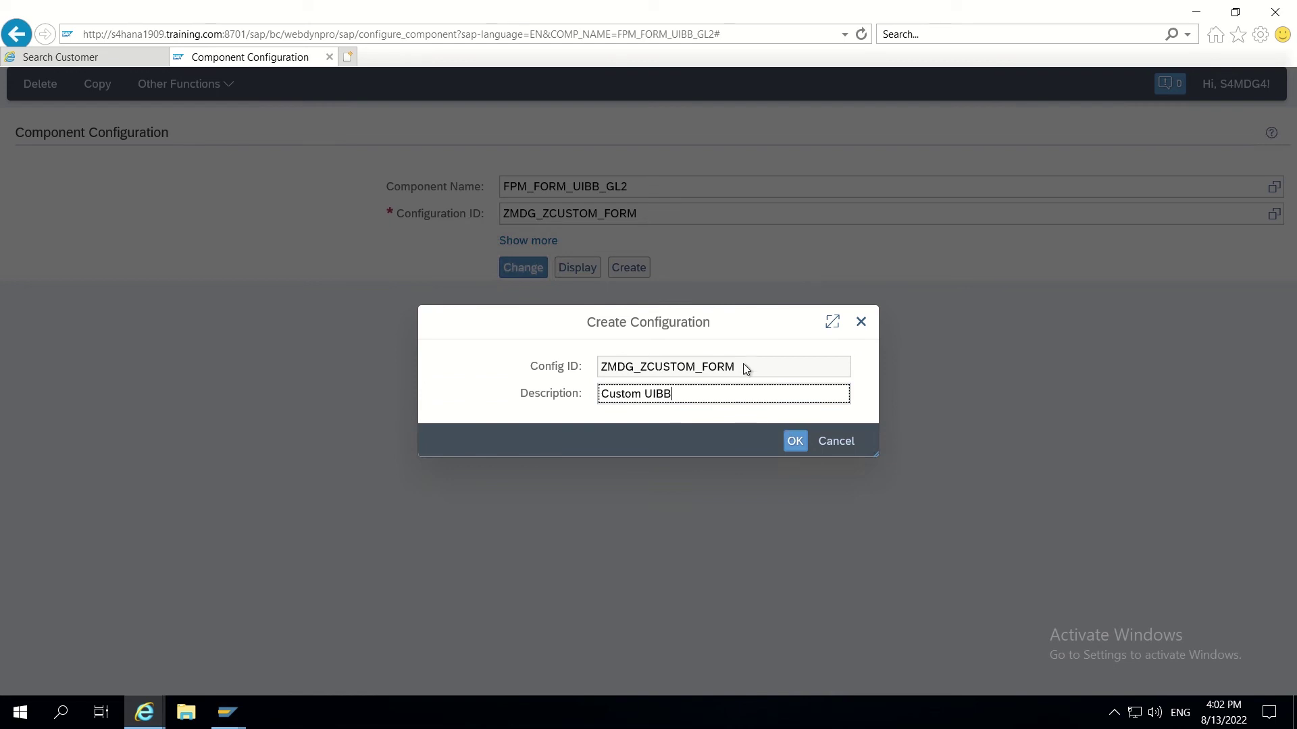
- Copy the configuration ID into a new Notepad note and return to the Create Configuration dialog
{"action": "left_click_drag", "start_coordinate": [741, 367], "coordinate": [564, 367]}
{"action": "key", "text": "ctrl+c"}
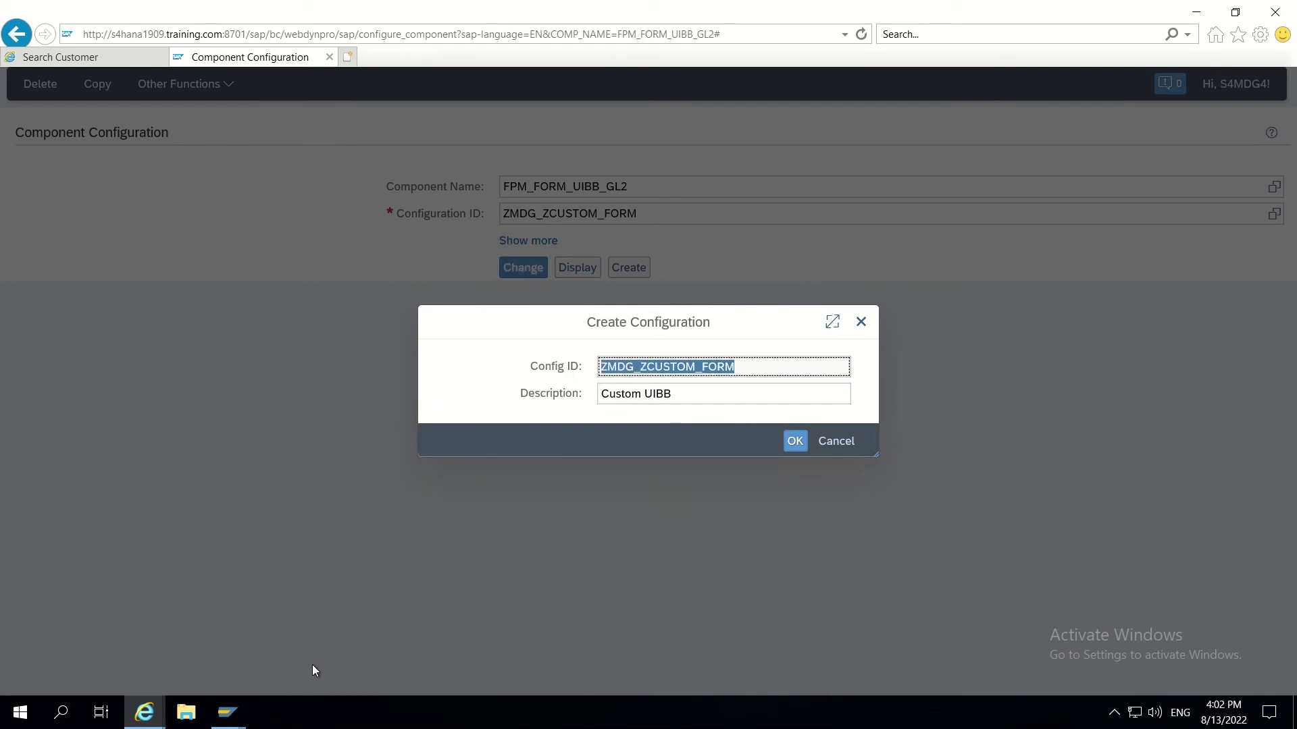
{"action": "left_click", "coordinate": [61, 714]}
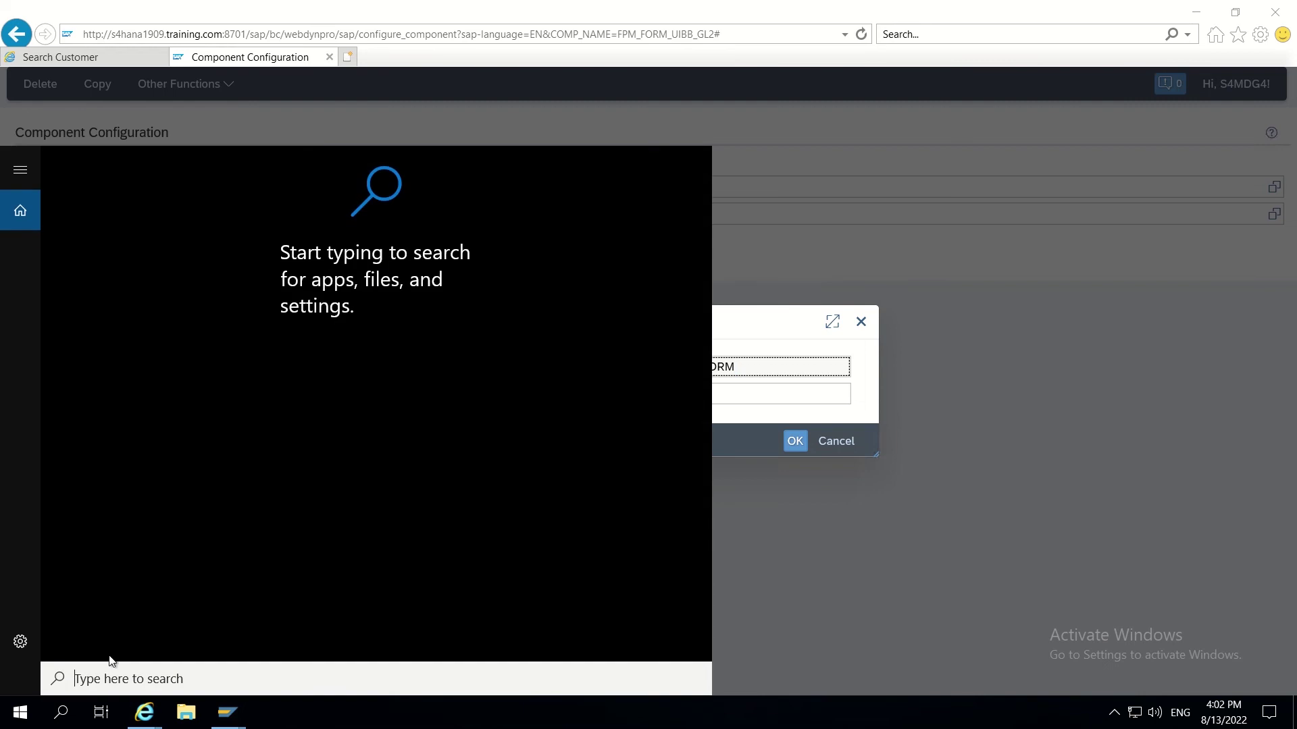
{"action": "type", "text": "note"}
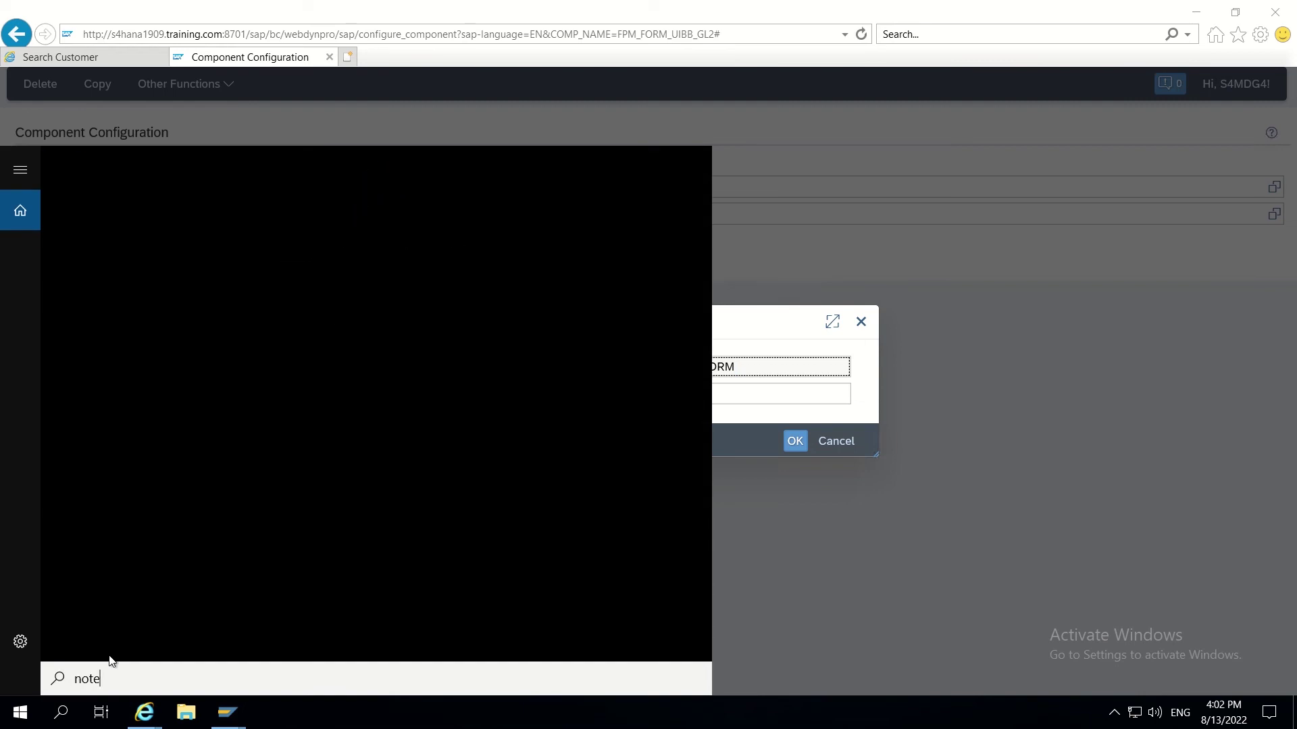
{"action": "key", "text": "Return"}
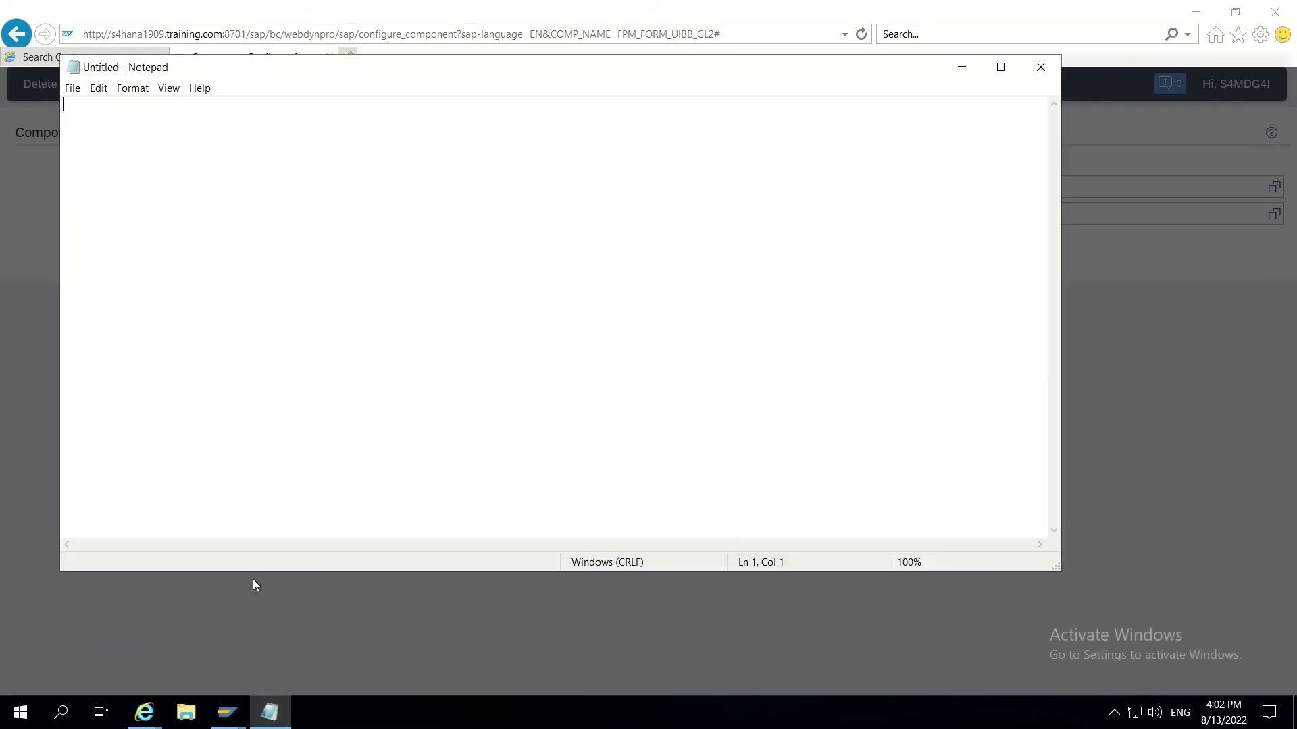
{"action": "key", "text": "ctrl+v"}
{"action": "left_click", "coordinate": [1108, 363]}
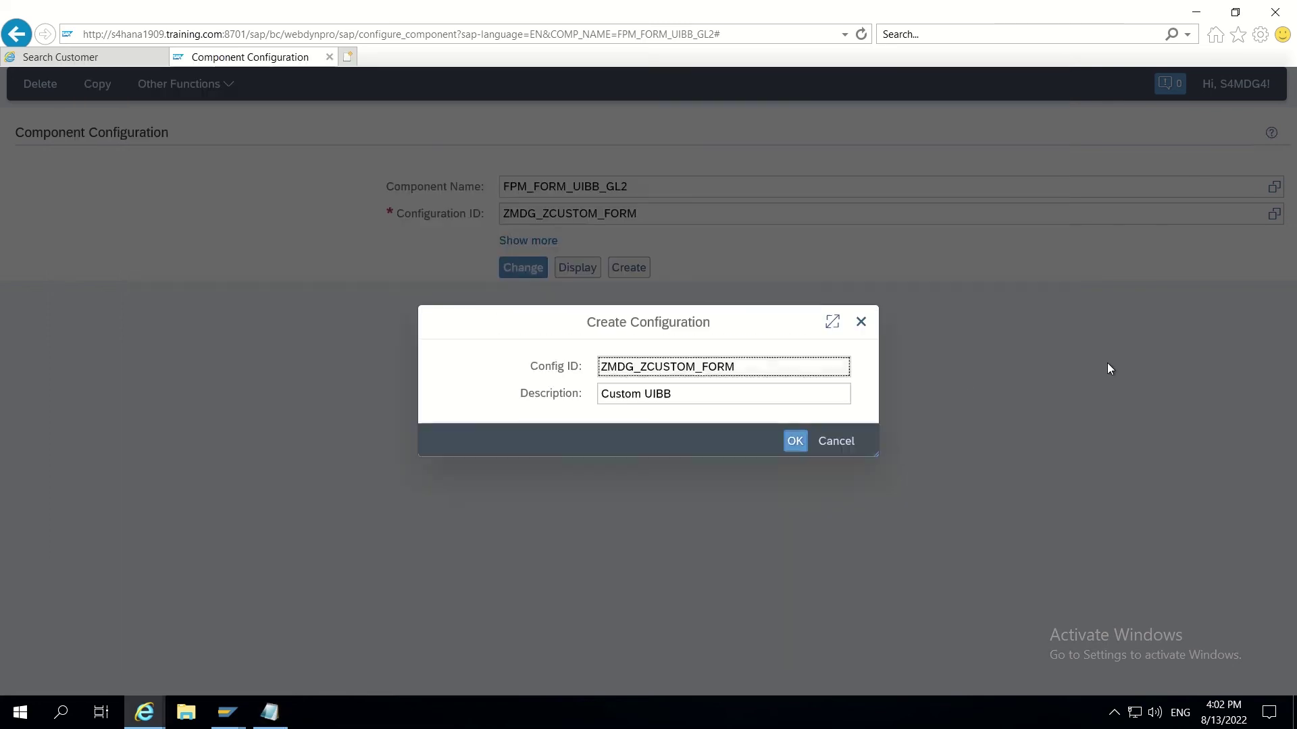
- Confirm the new configuration and assign it as a local object
{"action": "left_click", "coordinate": [794, 439]}
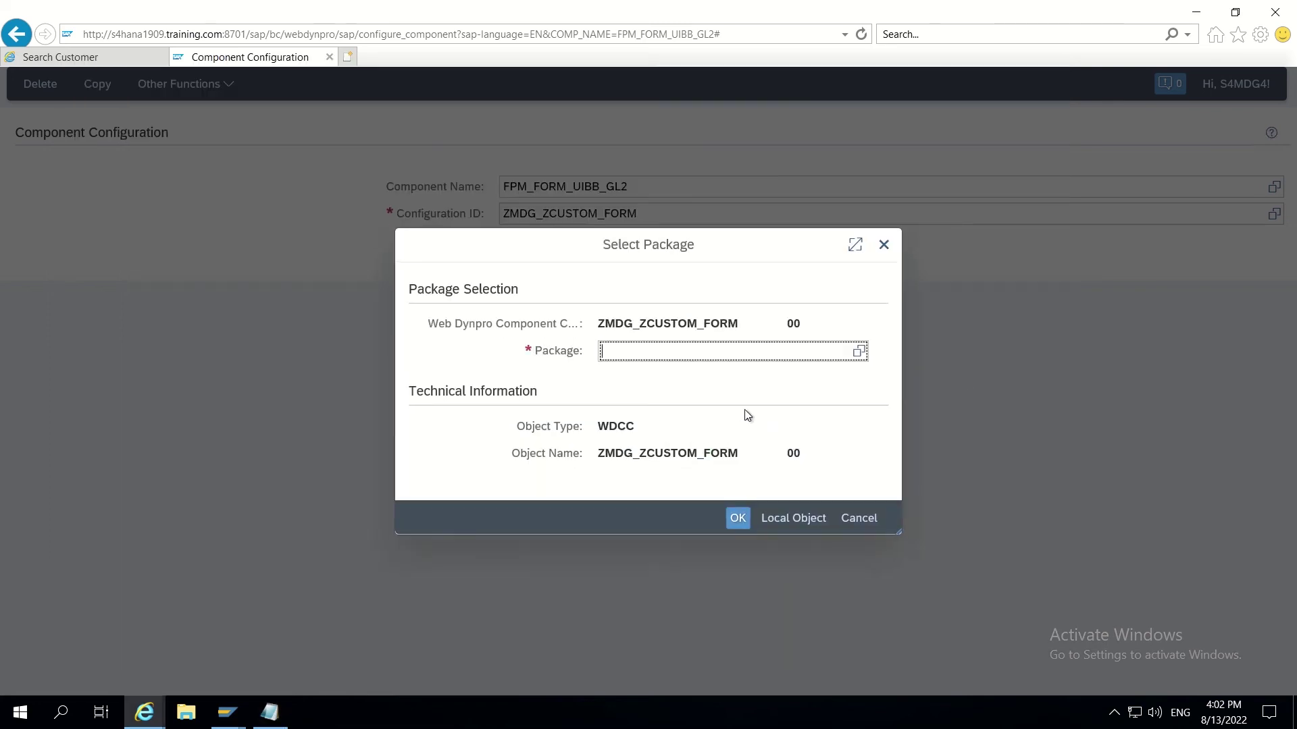
{"action": "left_click", "coordinate": [792, 518]}
{"action": "left_click", "coordinate": [792, 518]}
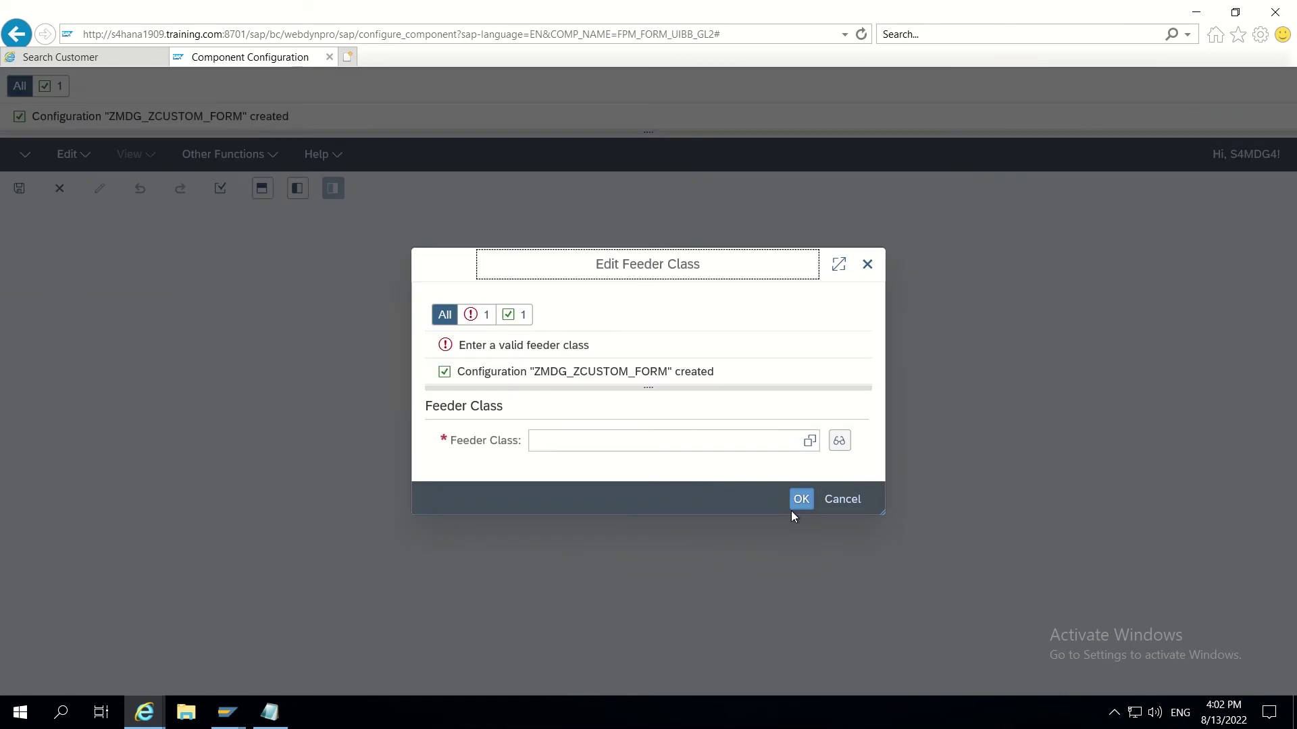
- Set the feeder class to CL_BS_BP_GUIBB_FORM and confirm it
{"action": "left_click", "coordinate": [610, 448]}
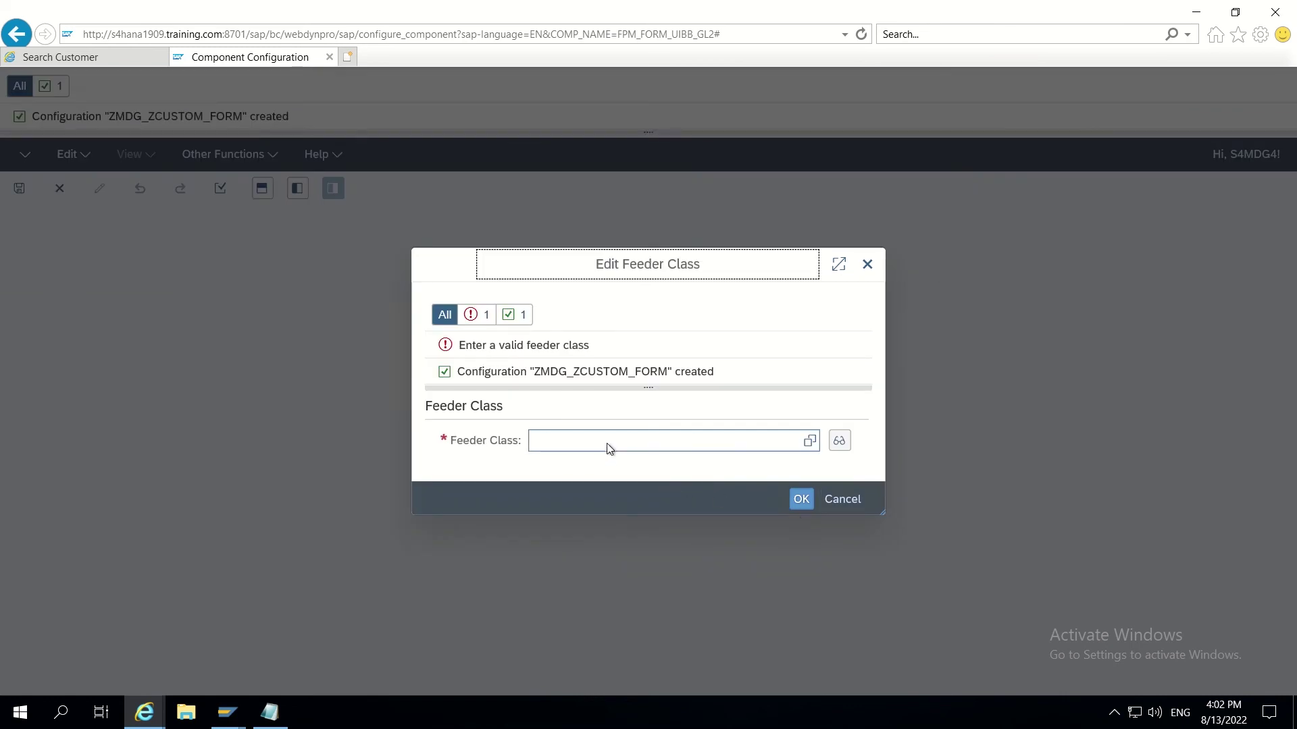
{"action": "left_click", "coordinate": [610, 448]}
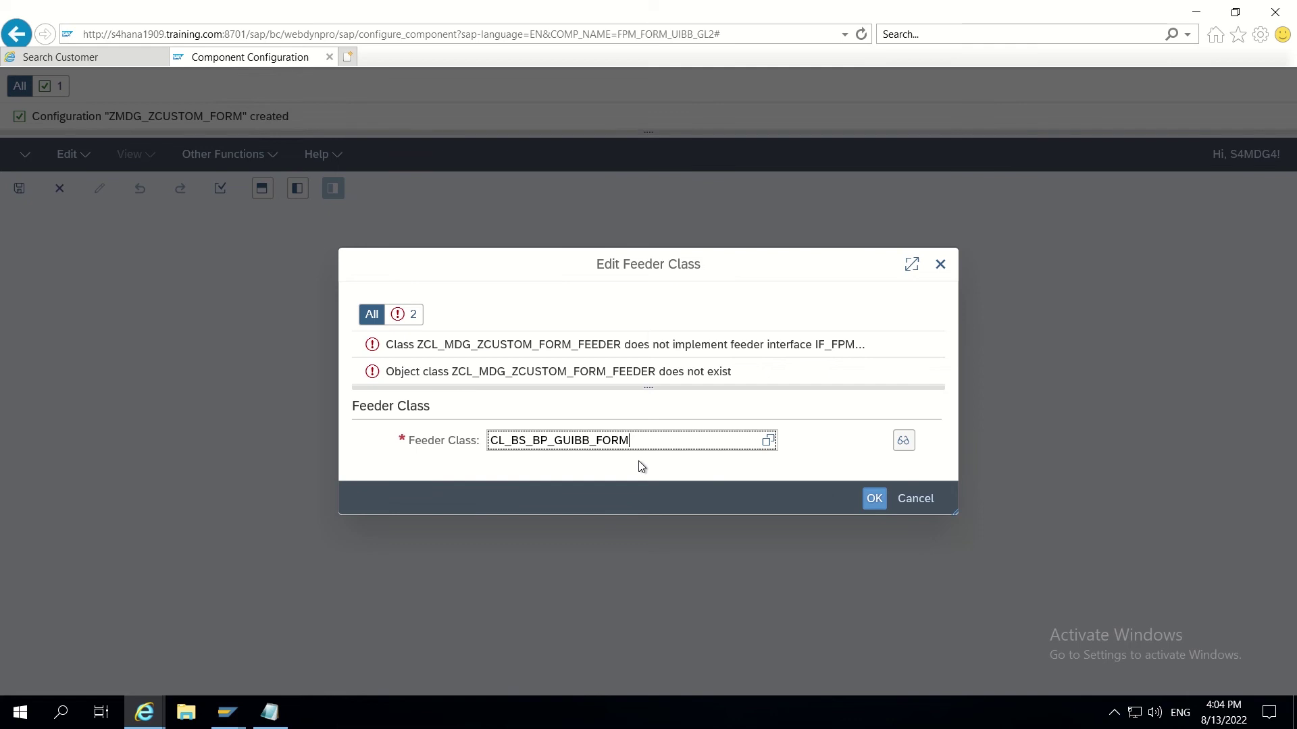
{"action": "left_click", "coordinate": [878, 499]}
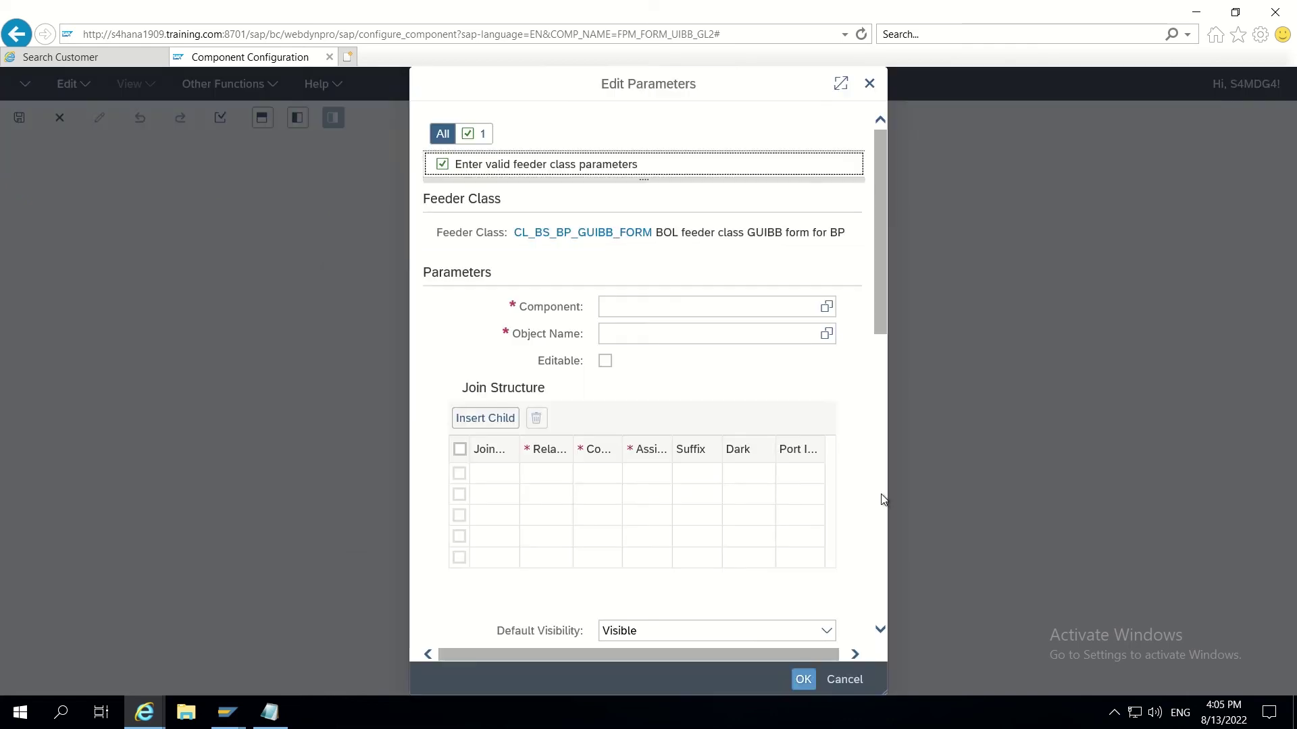
- Look up the component name of the ZCUSTOM mapping in the GenIL Node Customizing view and return to the feeder parameters
{"action": "left_click", "coordinate": [657, 306]}
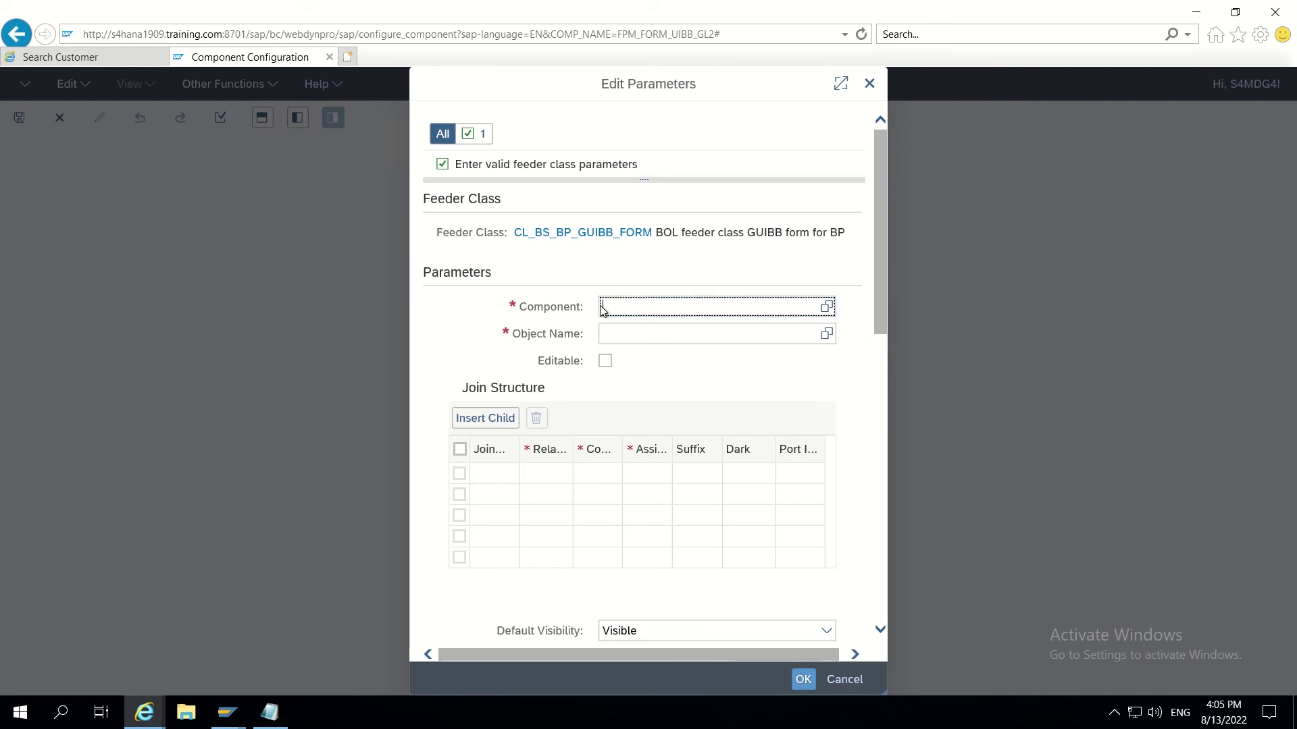
{"action": "key", "text": "alt+Tab"}
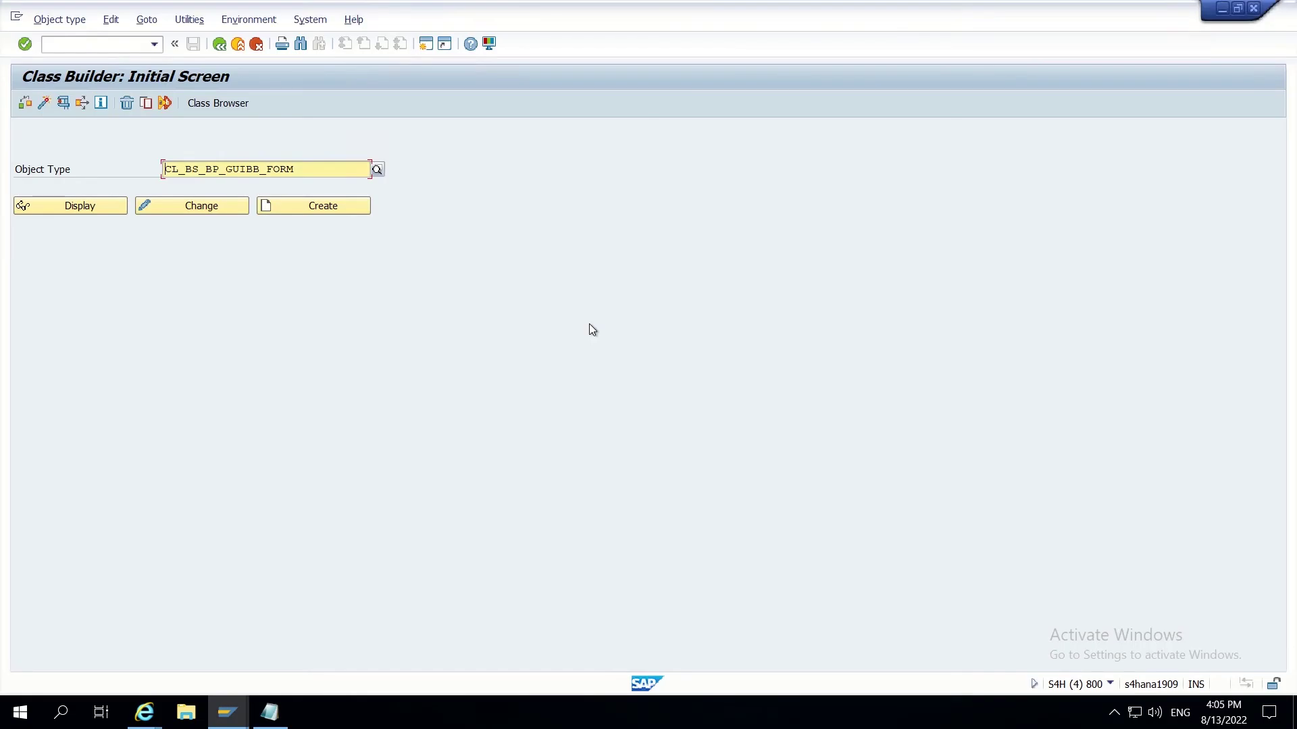
{"action": "key", "text": "alt+Tab"}
{"action": "key", "text": "Tab"}
{"action": "key", "text": "Tab"}
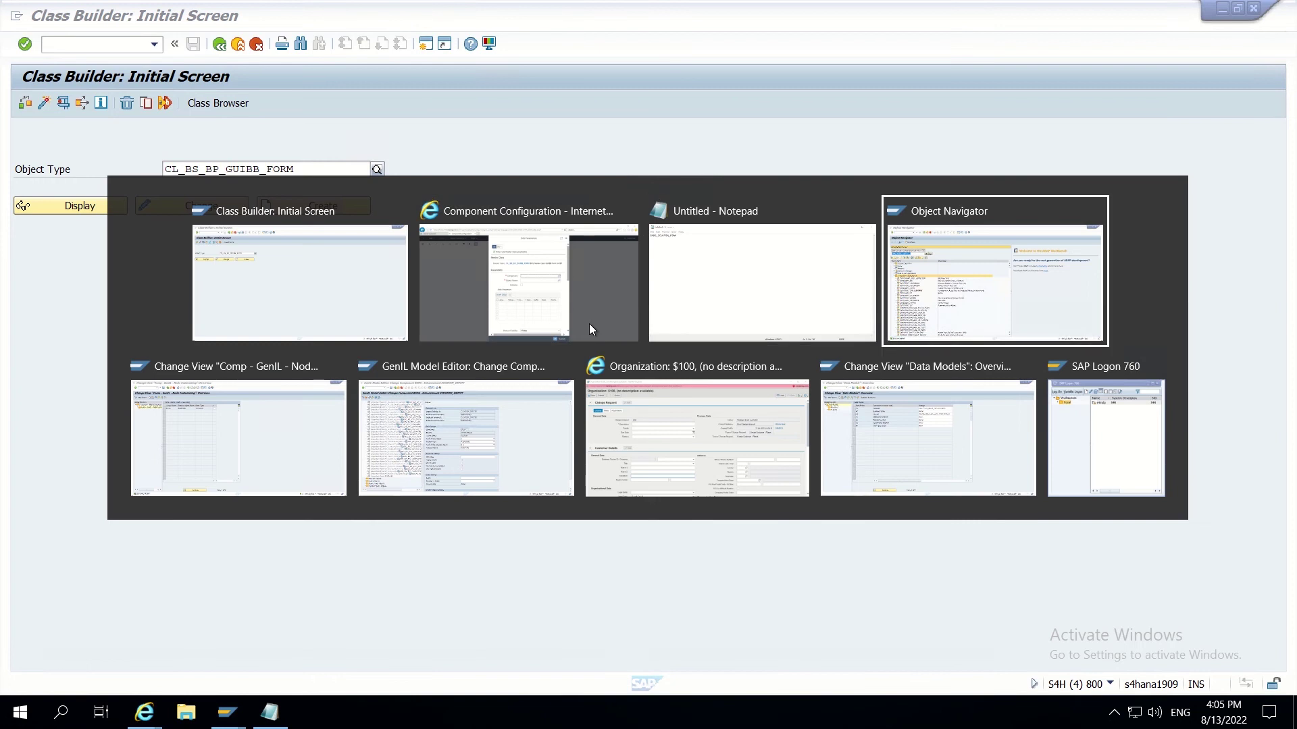
{"action": "key", "text": "alt+Tab"}
{"action": "key", "text": "Tab"}
{"action": "key", "text": "Tab"}
{"action": "key", "text": "Tab"}
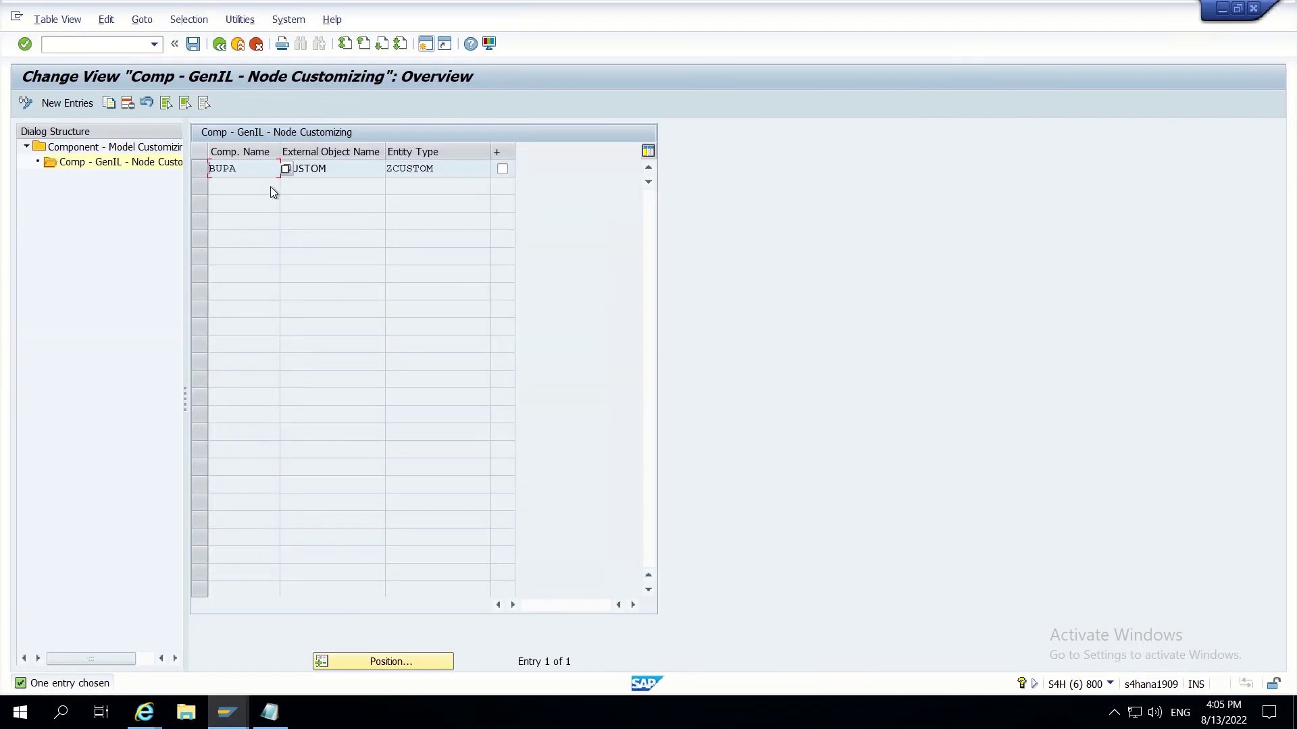
{"action": "key", "text": "alt+Tab"}
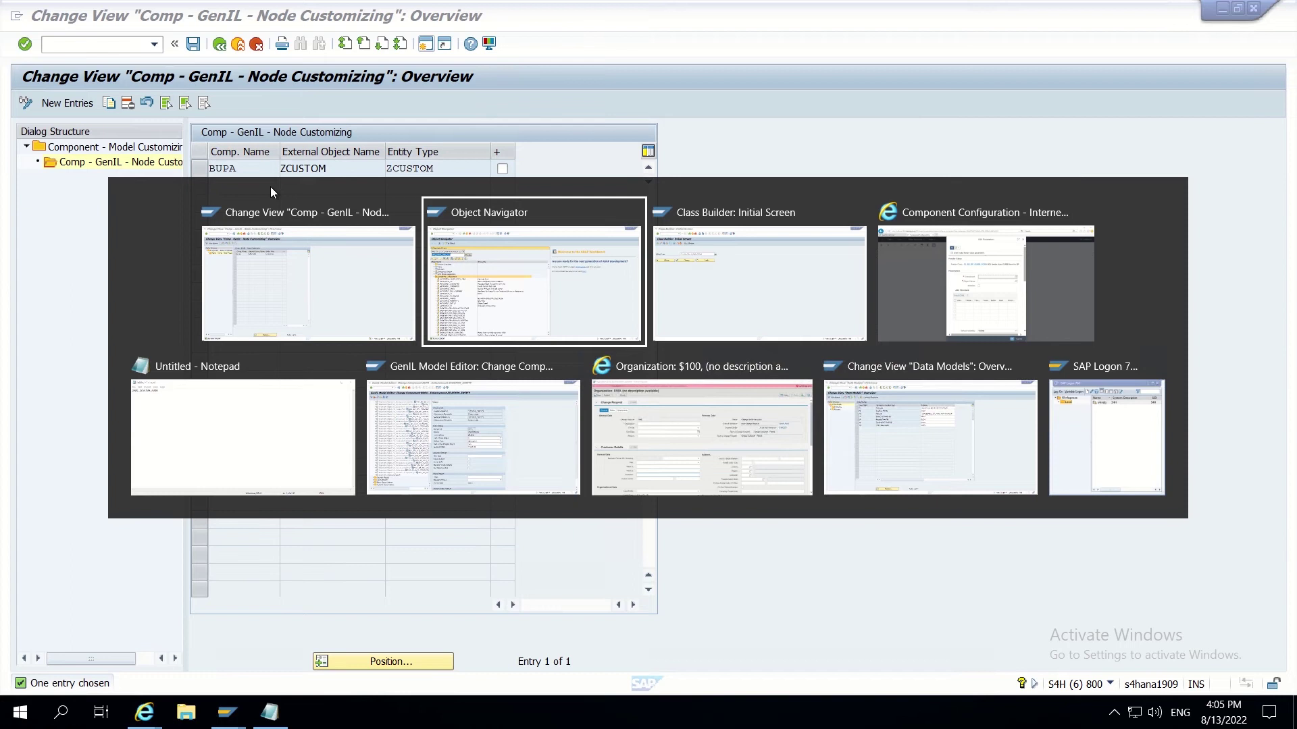
{"action": "key", "text": "alt+Tab"}
{"action": "key", "text": "alt+Tab"}
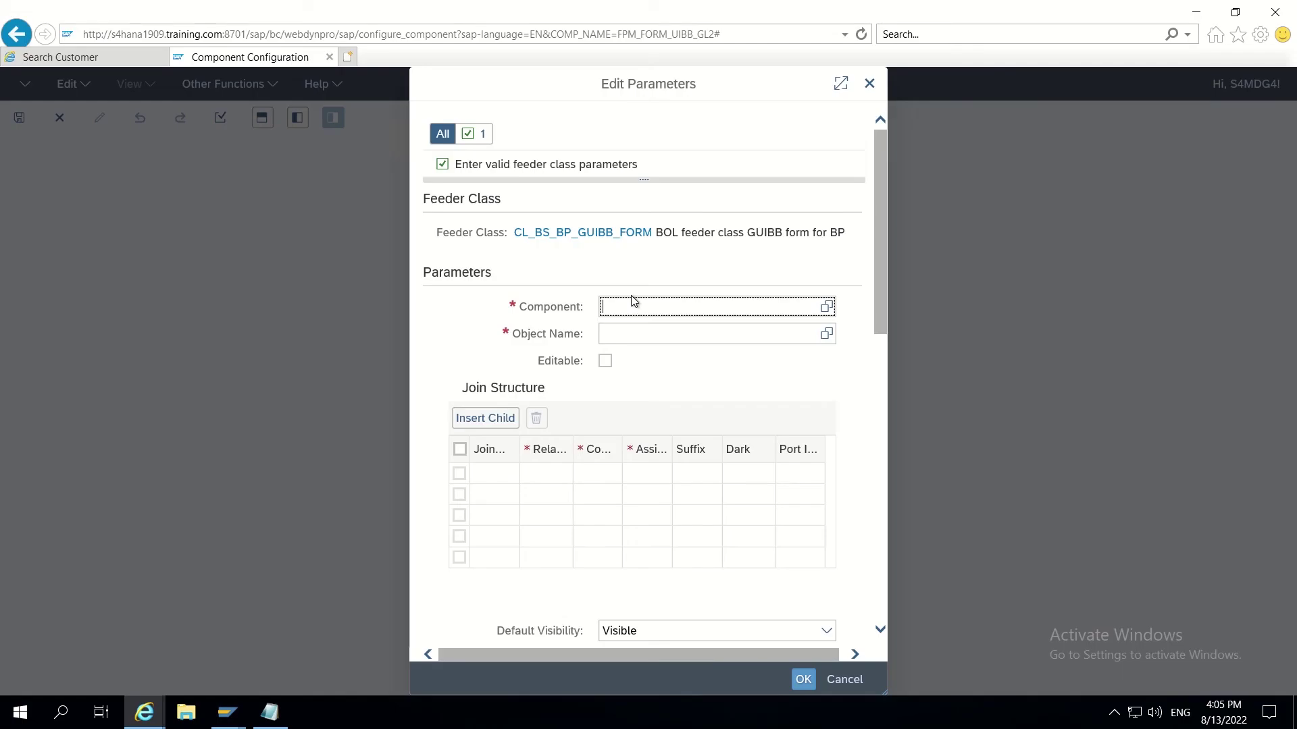
- Set the feeder parameters to component BUPA and object name ZCUSTOM, mark them editable, and confirm
{"action": "type", "text": "BUPA"}
{"action": "left_click", "coordinate": [862, 371]}
{"action": "left_click", "coordinate": [826, 338]}
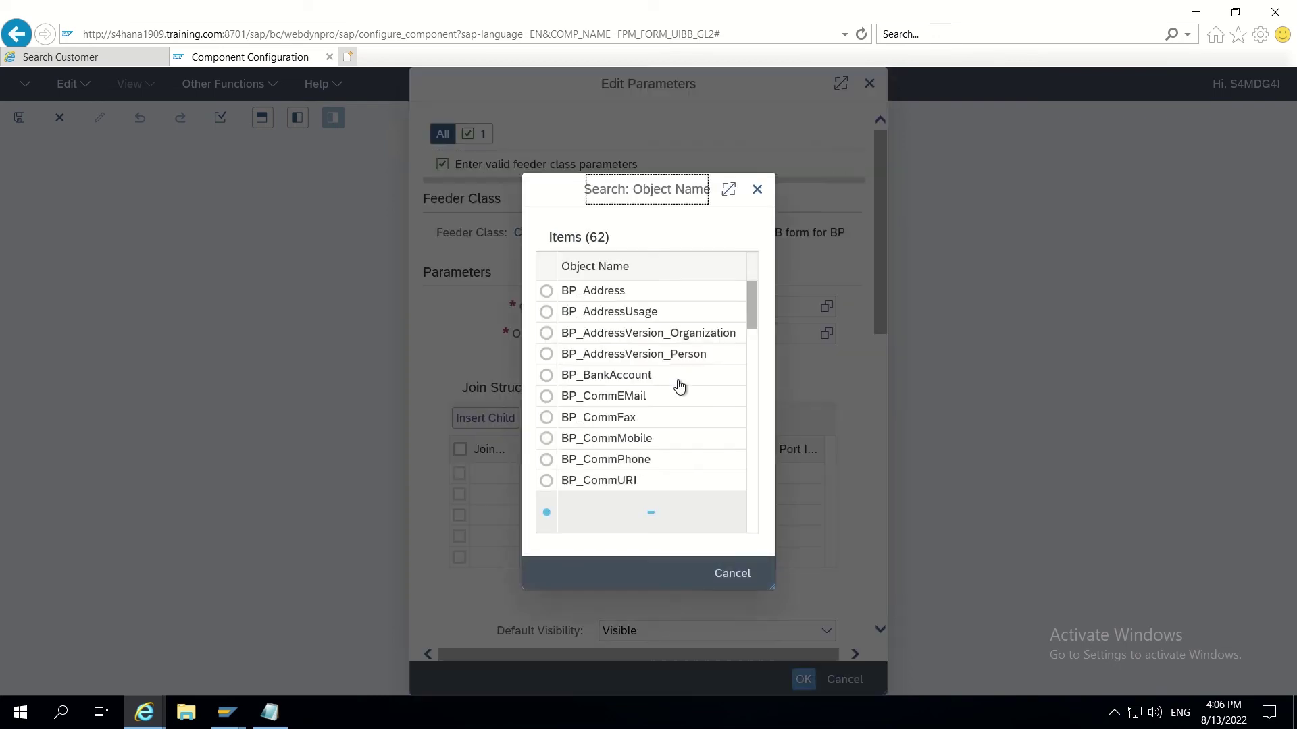
{"action": "scroll", "coordinate": [677, 385], "scroll_direction": "down", "scroll_amount": 15}
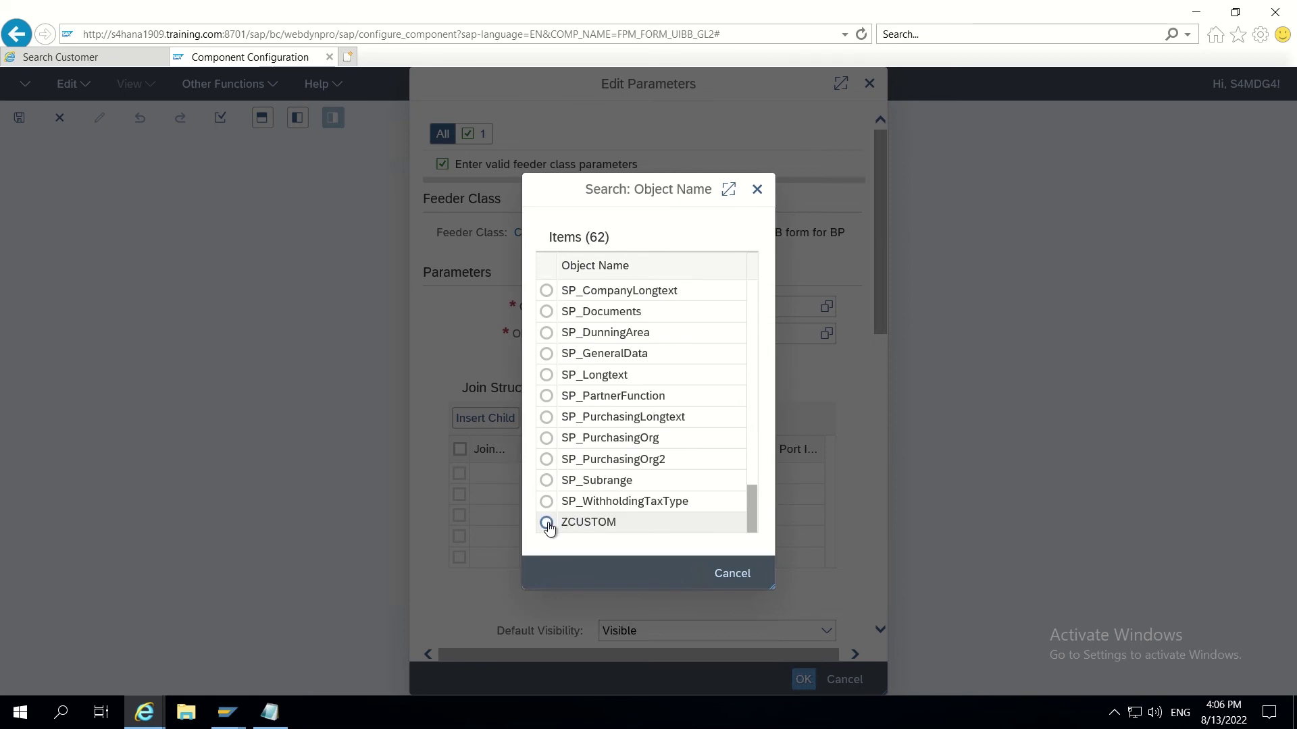
{"action": "left_click", "coordinate": [546, 523]}
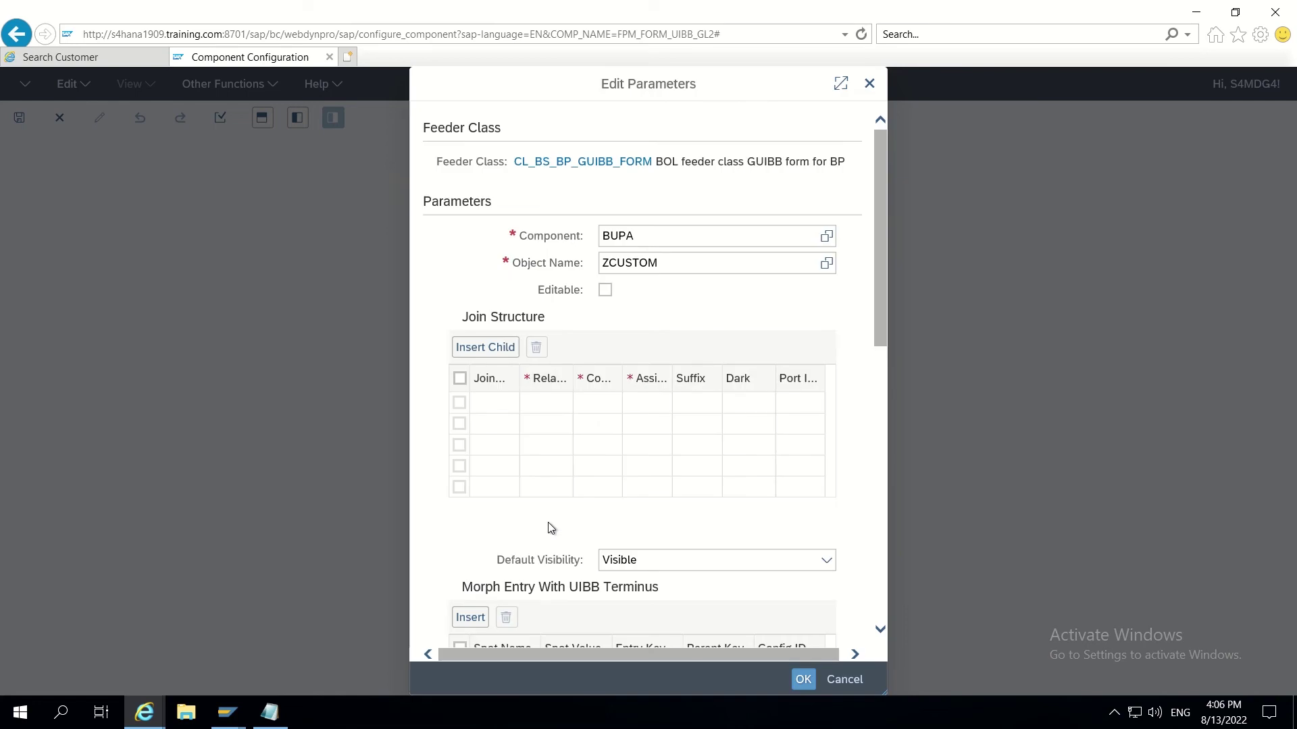
{"action": "left_click", "coordinate": [605, 292]}
{"action": "scroll", "coordinate": [622, 472], "scroll_direction": "down", "scroll_amount": 10}
{"action": "left_click", "coordinate": [803, 679]}
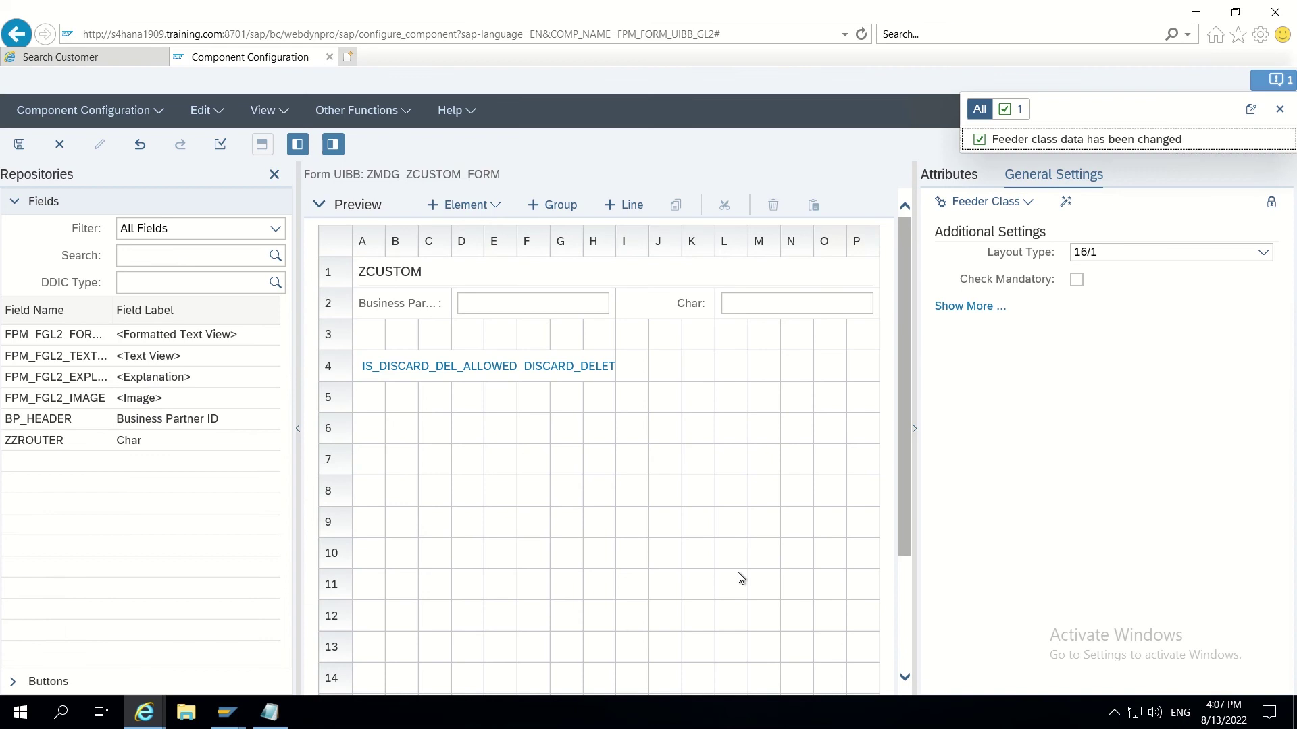
- Remove the button row and the Business Partner field from the form, and move the Char field to row 2, column A
{"action": "left_click", "coordinate": [505, 366]}
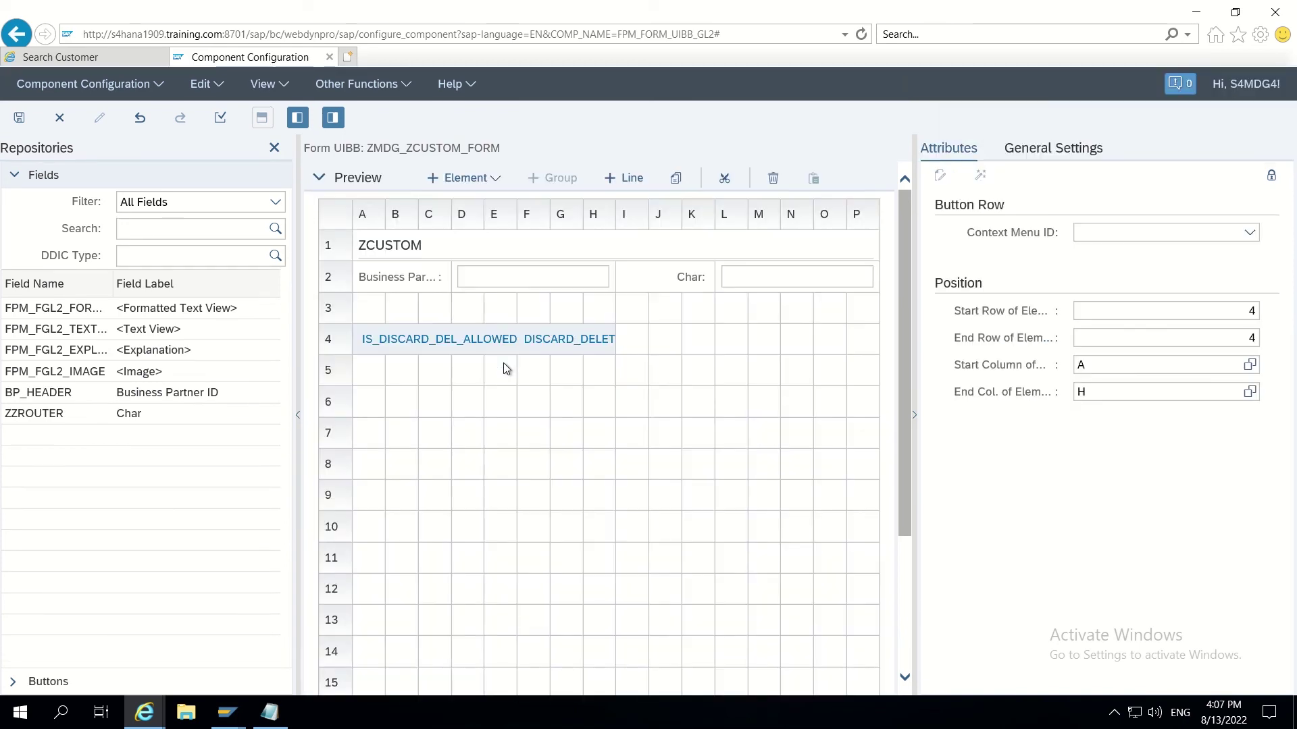
{"action": "key", "text": "Delete"}
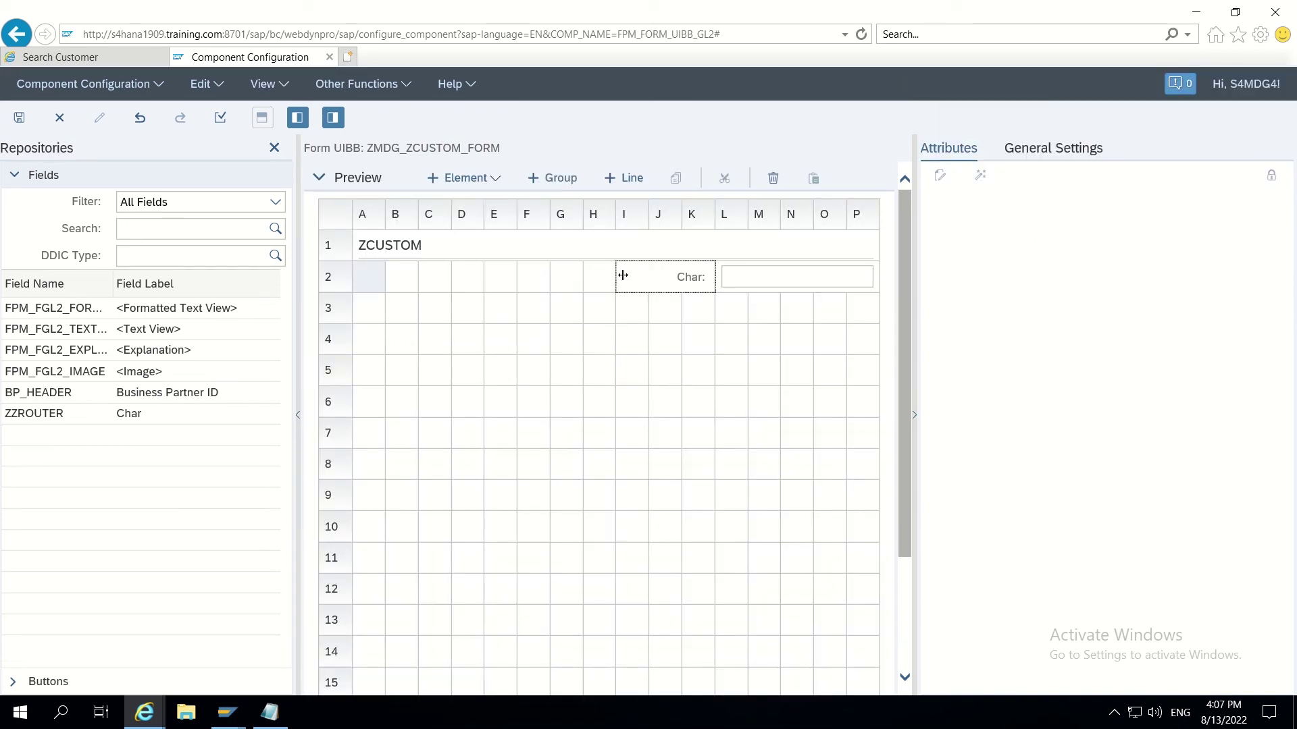
{"action": "left_click_drag", "start_coordinate": [453, 292], "coordinate": [373, 281]}
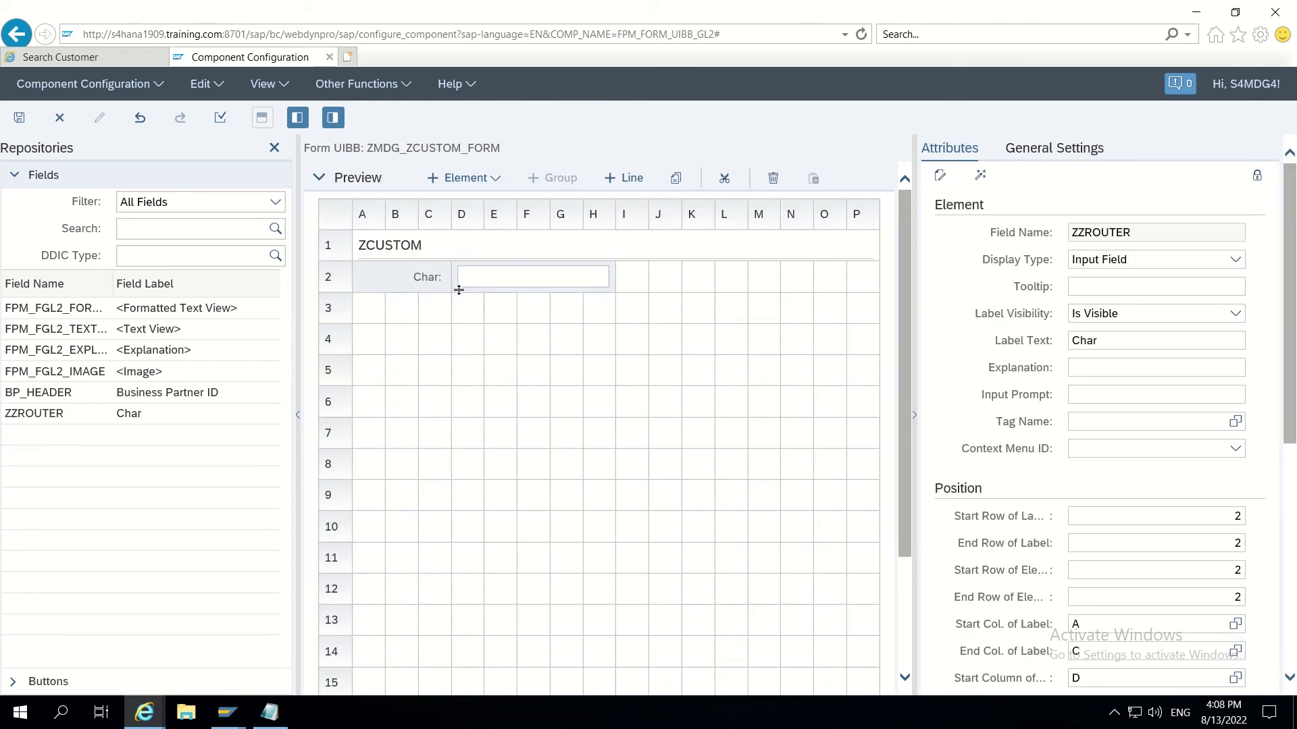
- Change the label text of the ZZROUTER field to Custom Router and save the form configuration
{"action": "left_click", "coordinate": [1108, 340]}
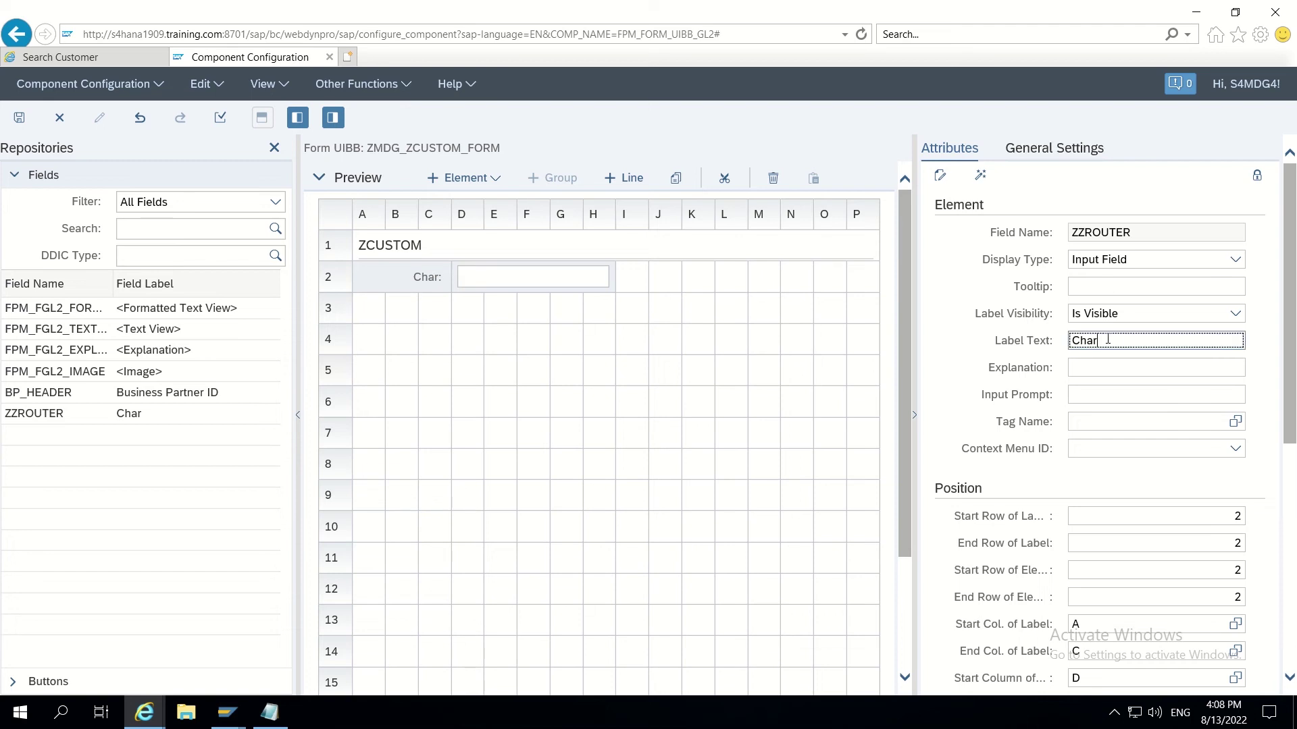
{"action": "key", "text": "BackSpace"}
{"action": "key", "text": "BackSpace"}
{"action": "key", "text": "BackSpace"}
{"action": "key", "text": "BackSpace"}
{"action": "type", "text": "Custom F"}
{"action": "type", "text": "outer"}
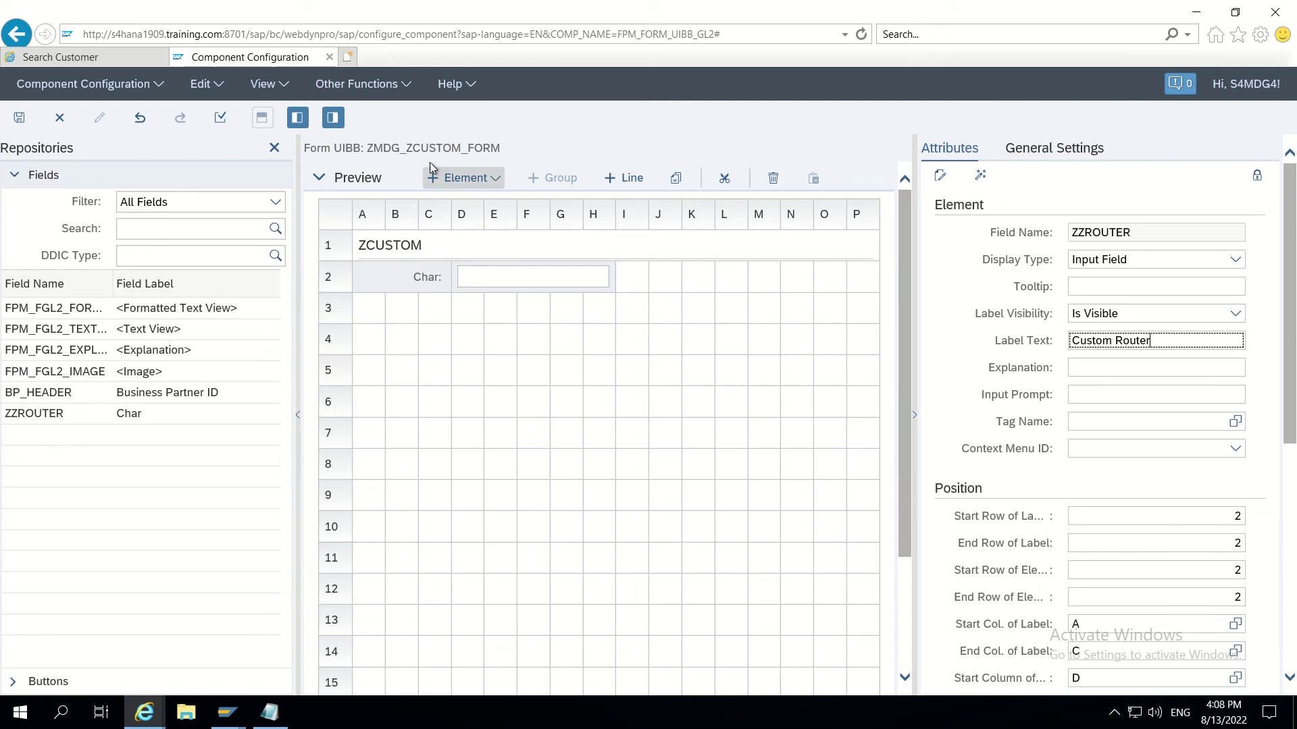
{"action": "left_click", "coordinate": [22, 123]}
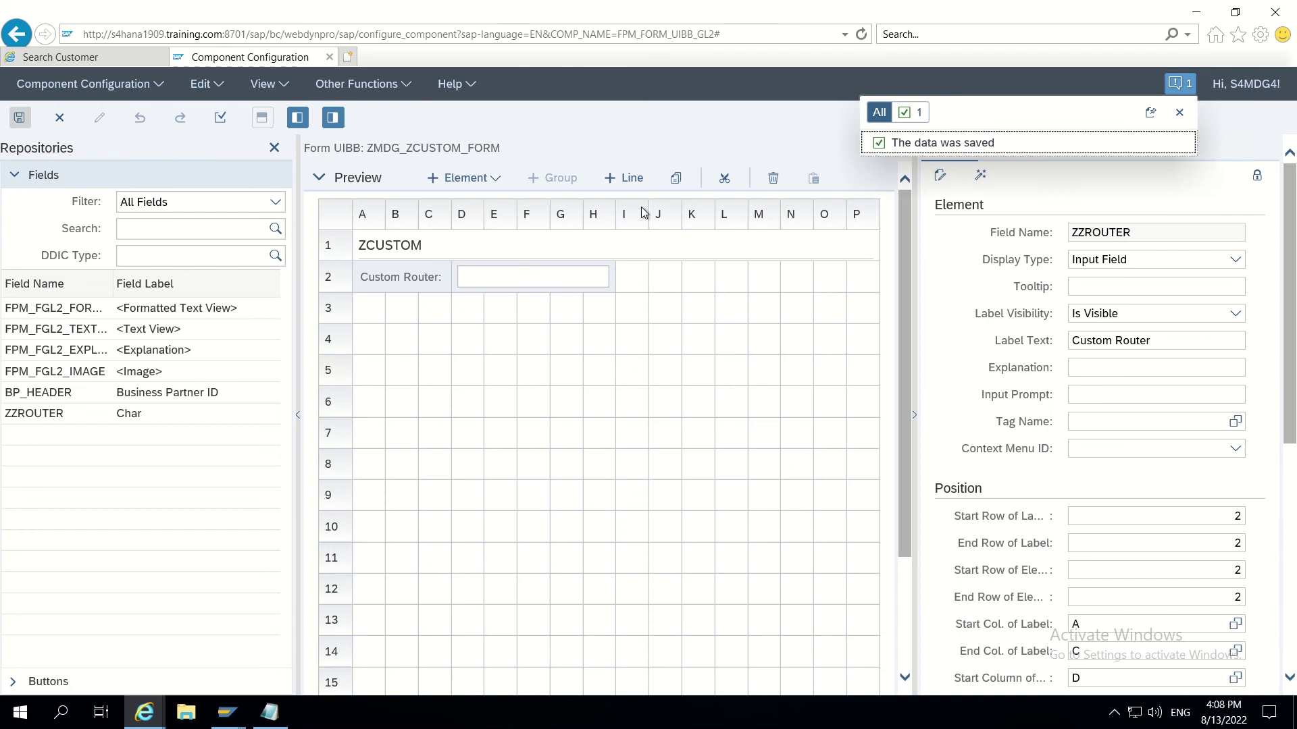
{"action": "scroll", "coordinate": [1016, 422], "scroll_direction": "down", "scroll_amount": 7}
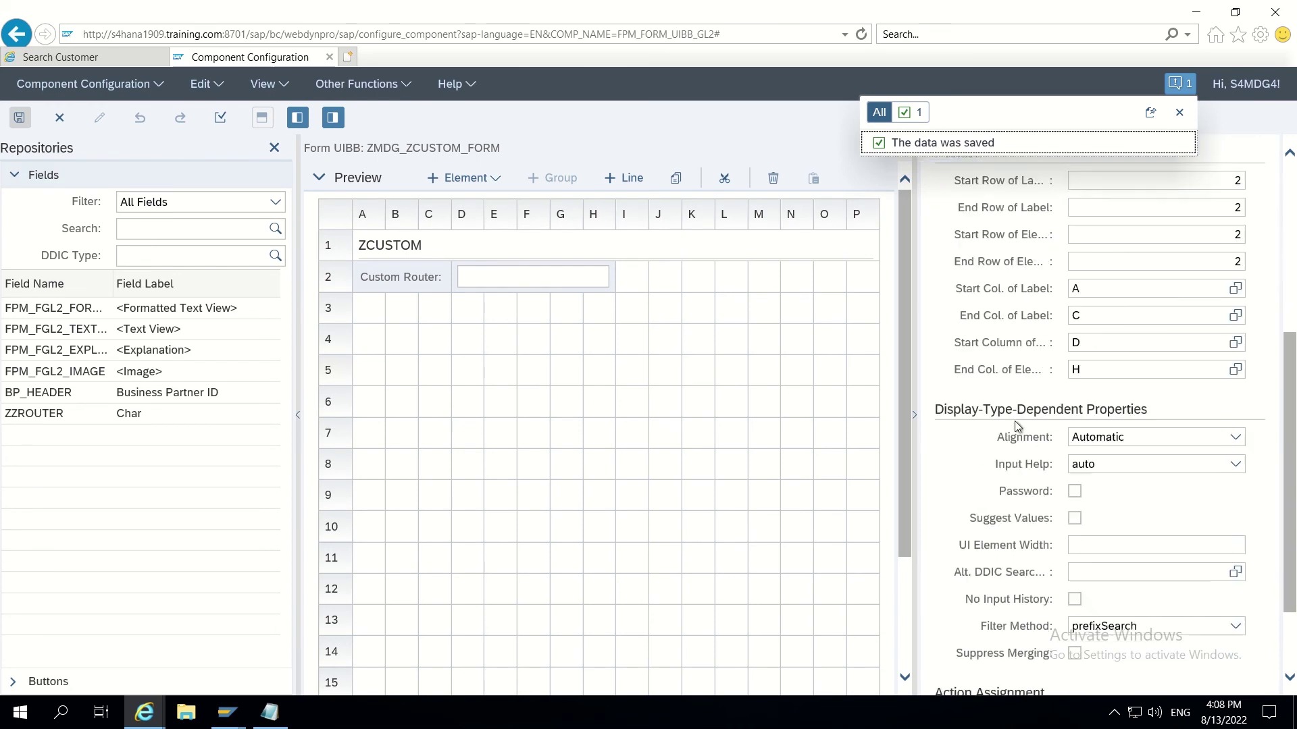
{"action": "scroll", "coordinate": [1014, 420], "scroll_direction": "up", "scroll_amount": 2}
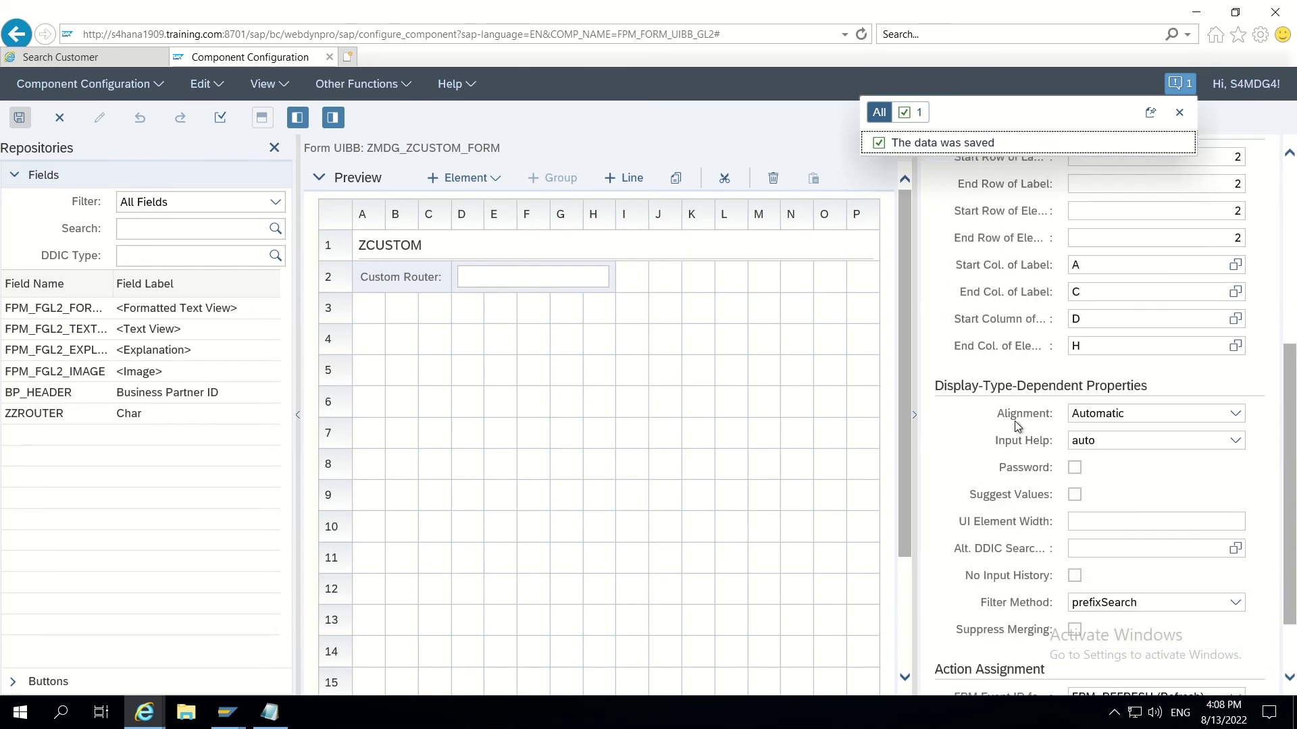
{"action": "scroll", "coordinate": [1017, 424], "scroll_direction": "down", "scroll_amount": 2}
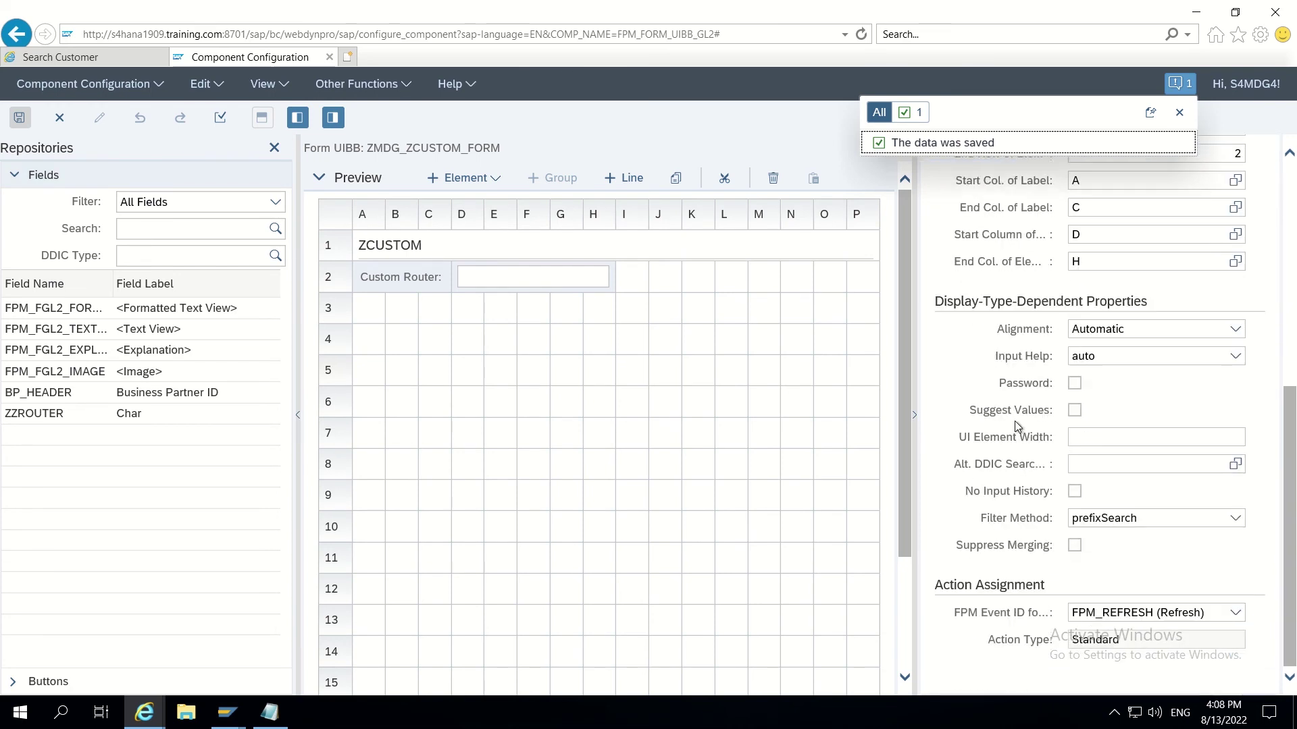
- Select the configuration name ZMDG_ZCUSTOM_FORM in the form header and close the configuration browser with all its tabs
{"action": "scroll", "coordinate": [1015, 420], "scroll_direction": "up", "scroll_amount": 10}
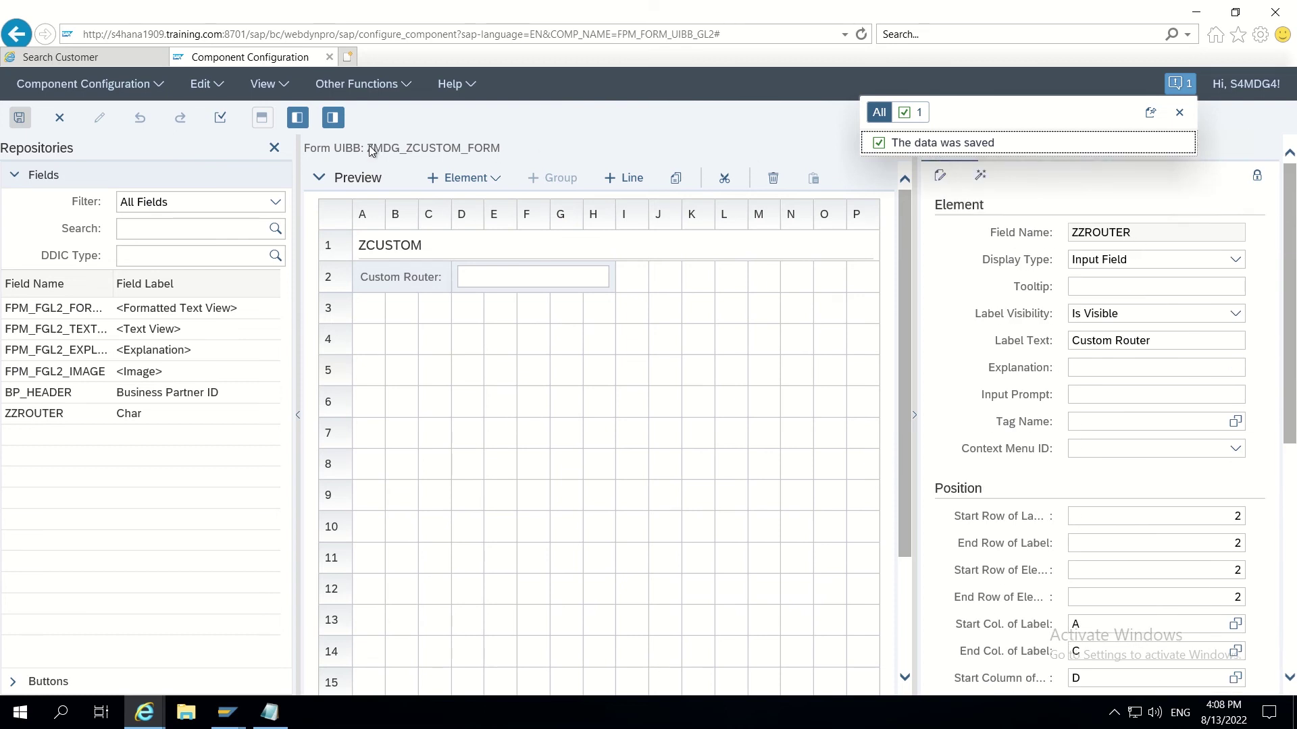
{"action": "left_click_drag", "start_coordinate": [370, 149], "coordinate": [503, 150]}
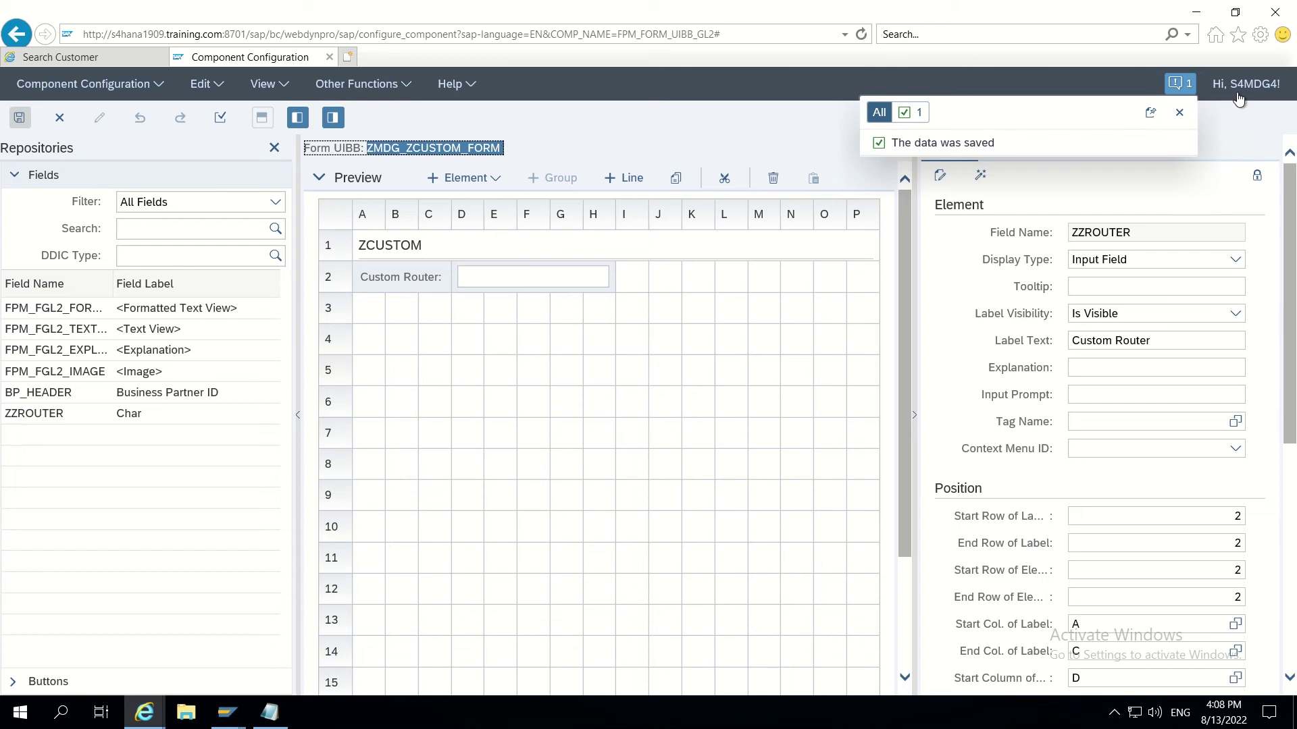
{"action": "left_click", "coordinate": [1289, 14]}
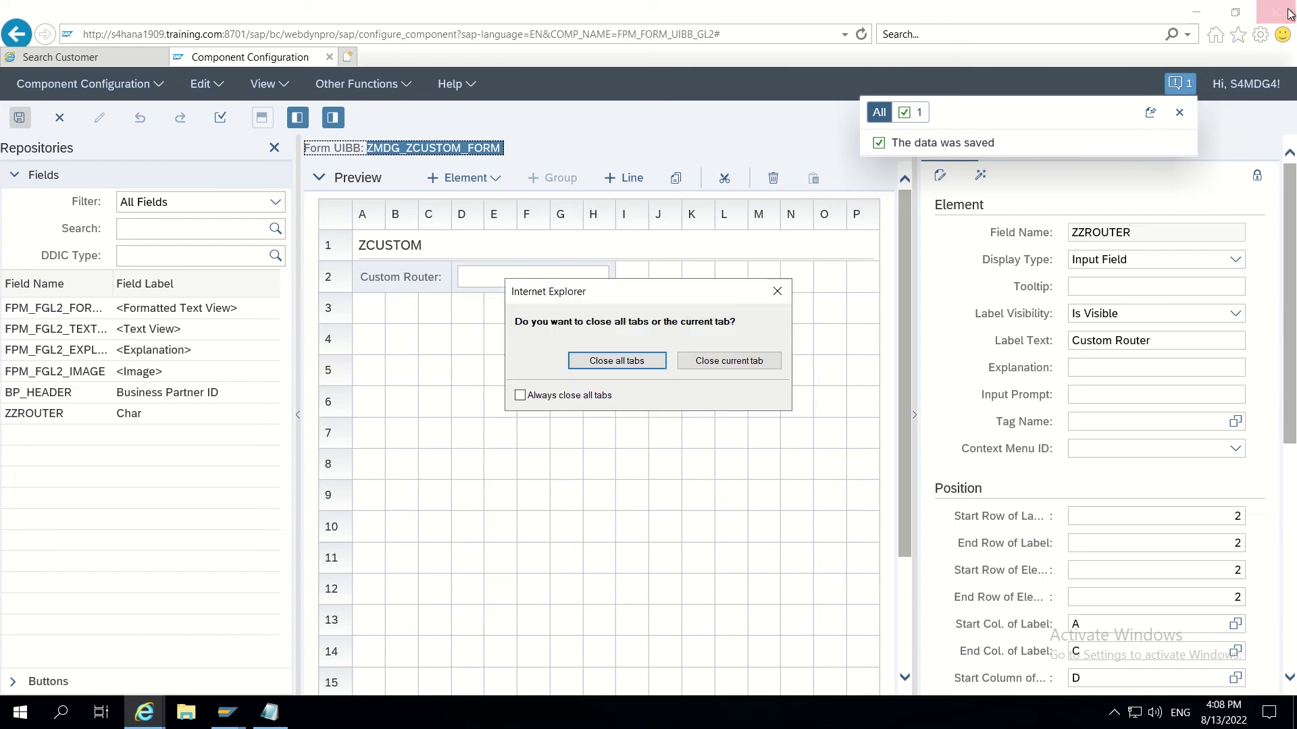
{"action": "left_click", "coordinate": [616, 362]}
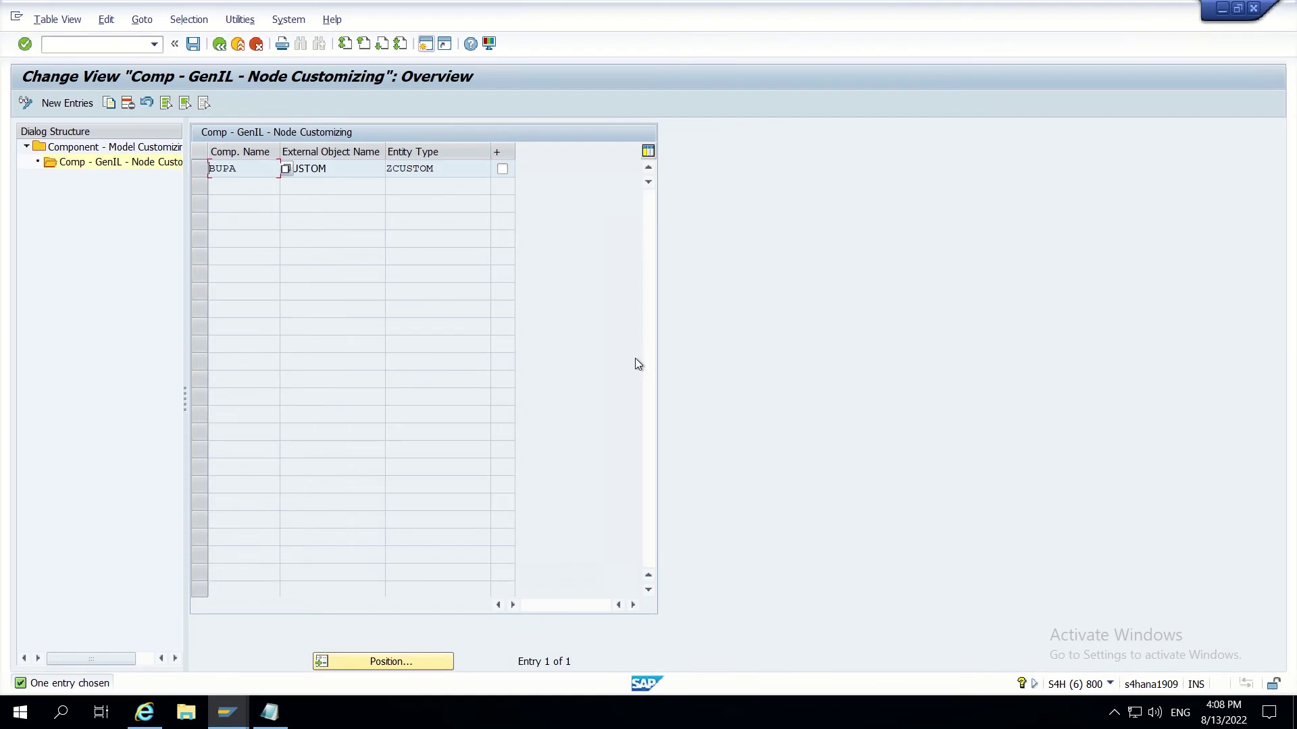
- Switch to the new organization change request in Internet Explorer, maximize it, and open the technical help of the Name 1 field
{"action": "left_click", "coordinate": [227, 712]}
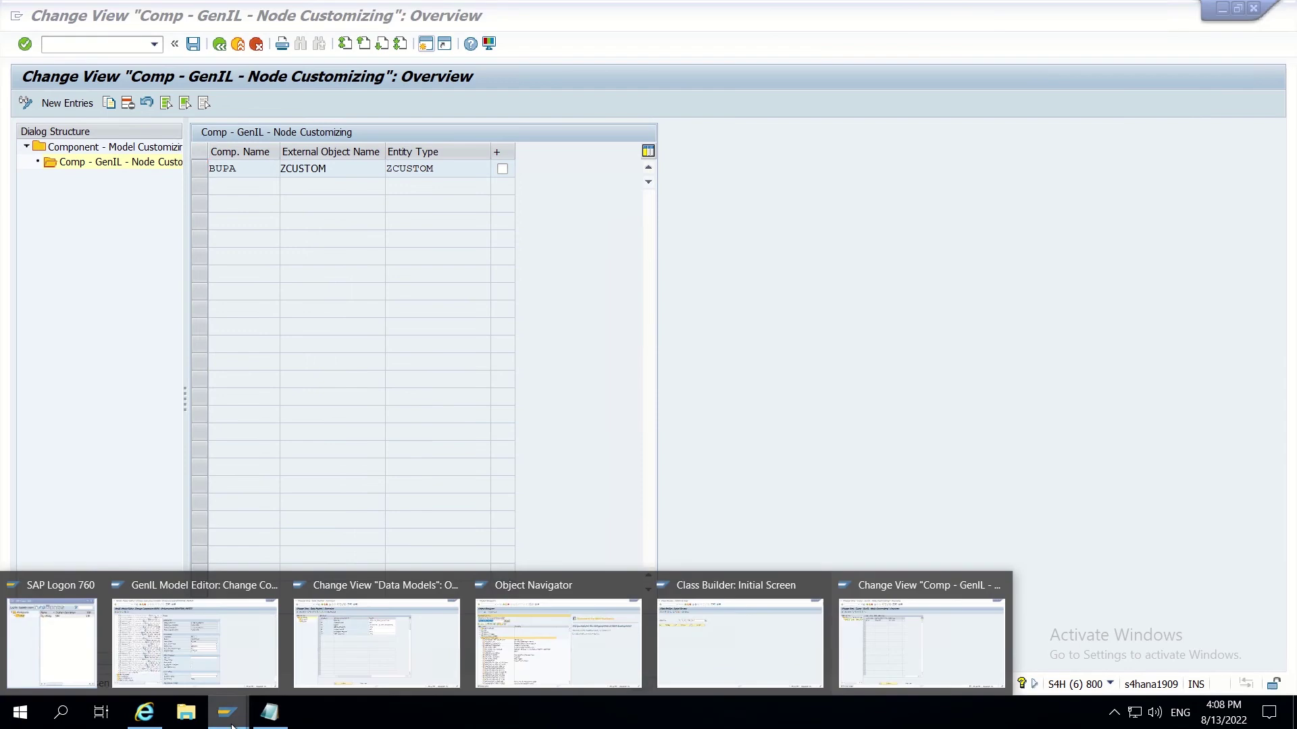
{"action": "mouse_move", "coordinate": [679, 645]}
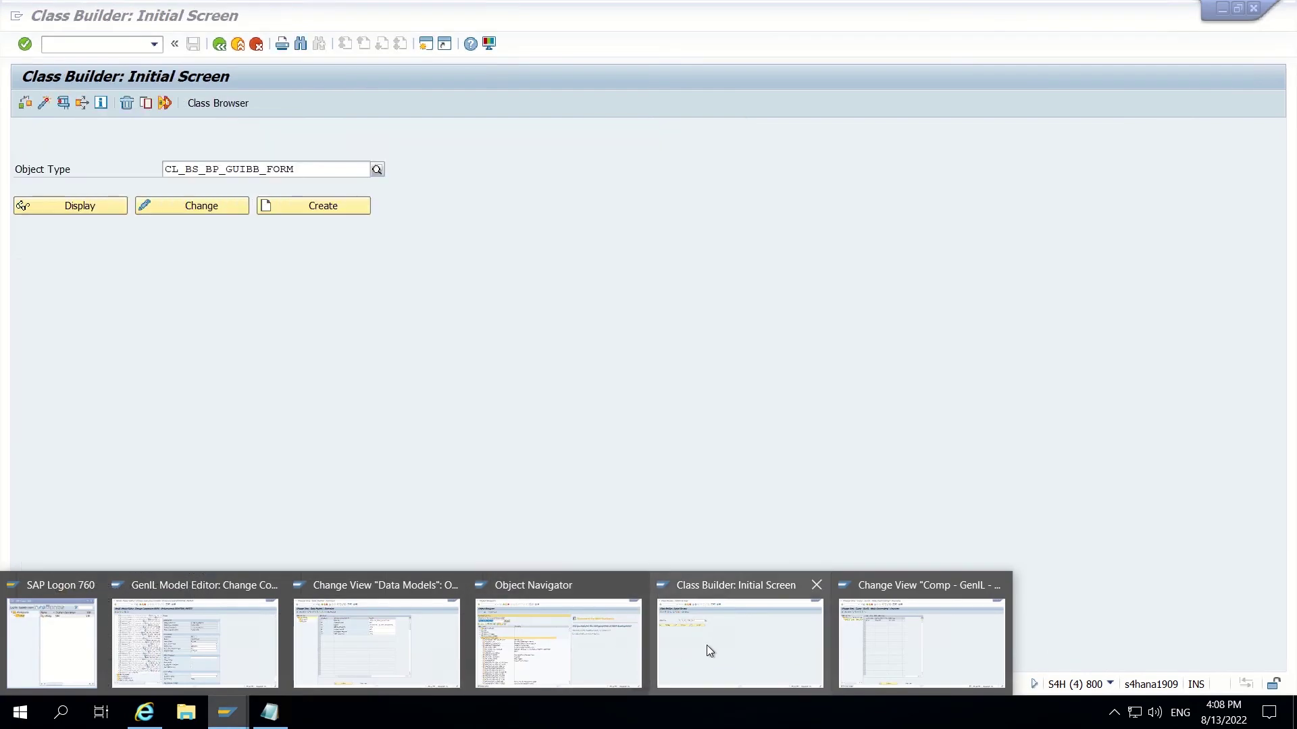
{"action": "left_click", "coordinate": [565, 649]}
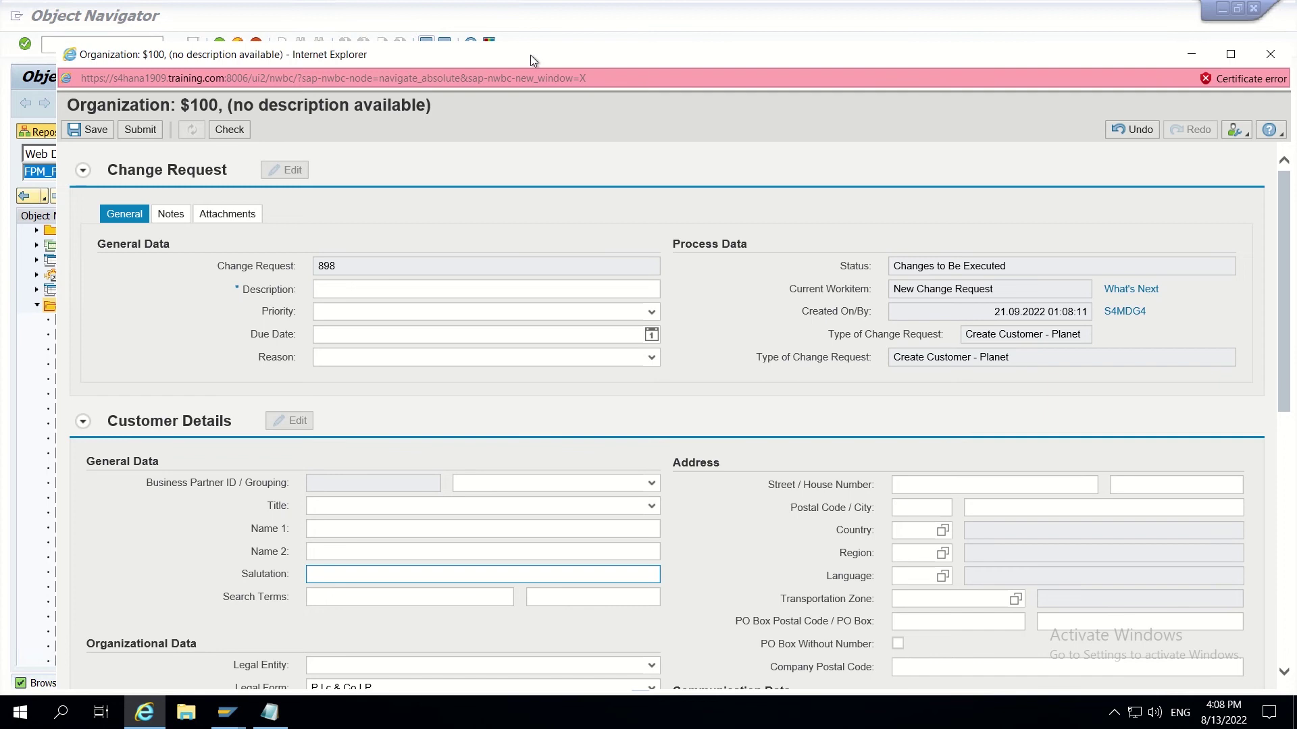
{"action": "left_click_drag", "start_coordinate": [529, 55], "coordinate": [471, 0]}
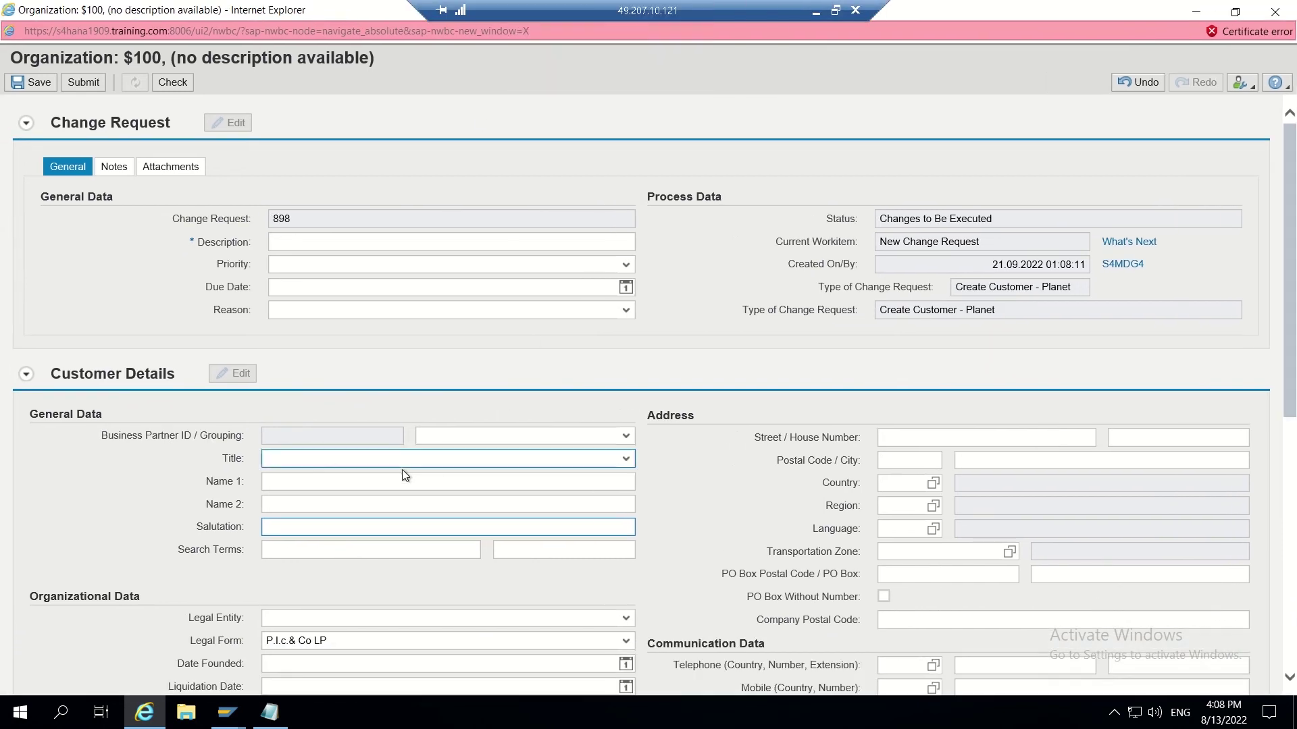
{"action": "left_click", "coordinate": [337, 477]}
{"action": "right_click", "coordinate": [336, 477]}
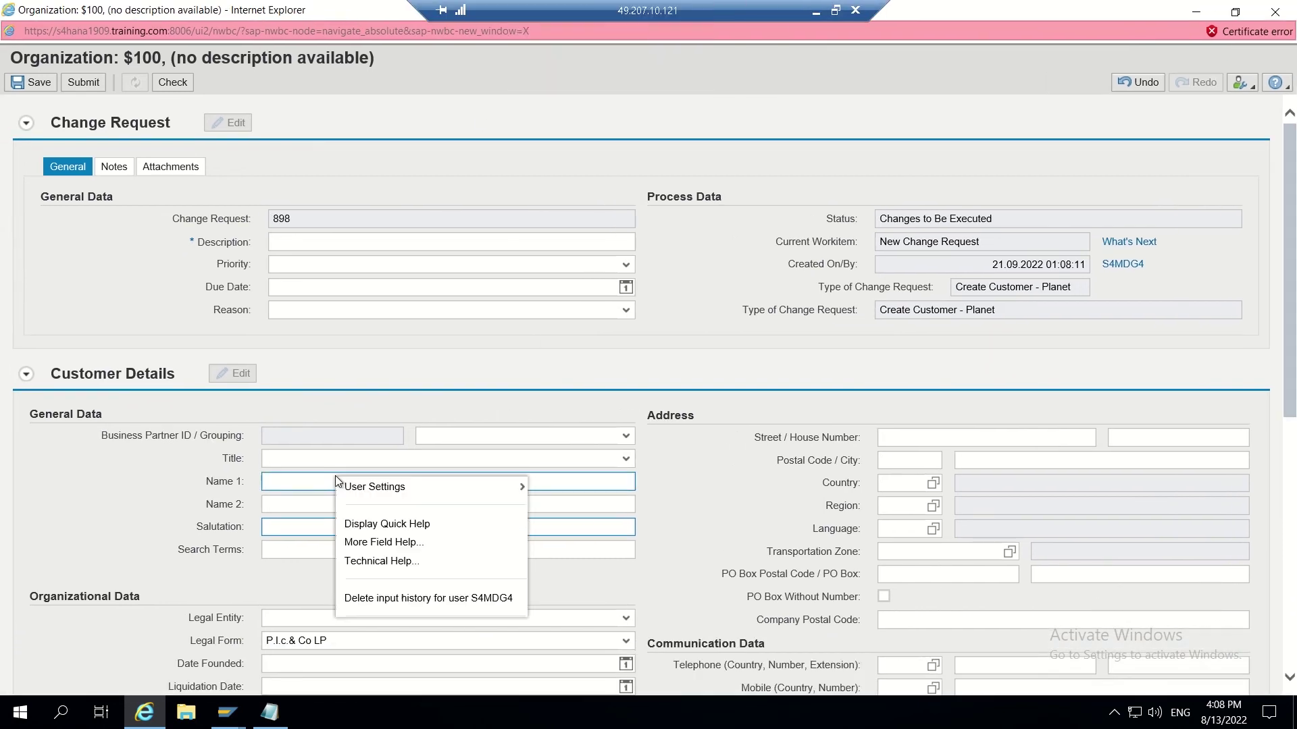
{"action": "left_click", "coordinate": [382, 563]}
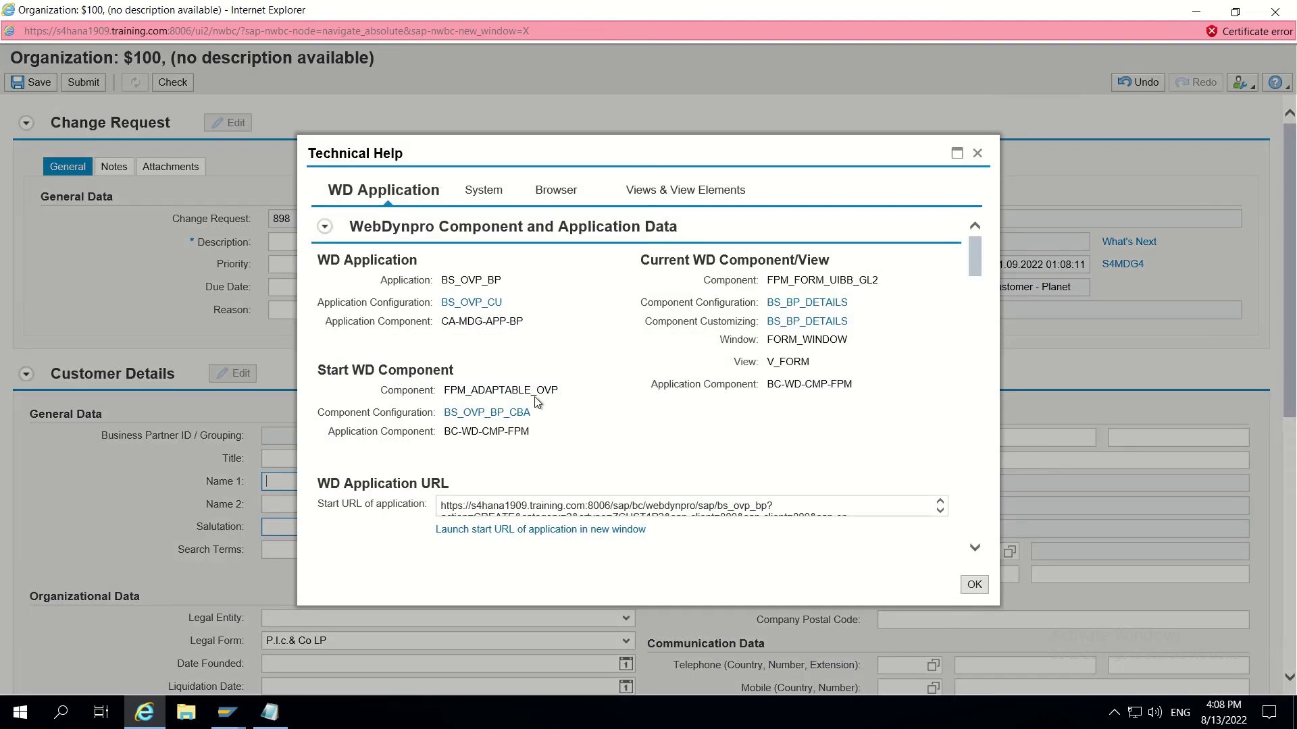
- Open application configuration BS_OVP_CU in a maximized window and go to its overview page configuration BS_CU_OVP
{"action": "left_click", "coordinate": [472, 304]}
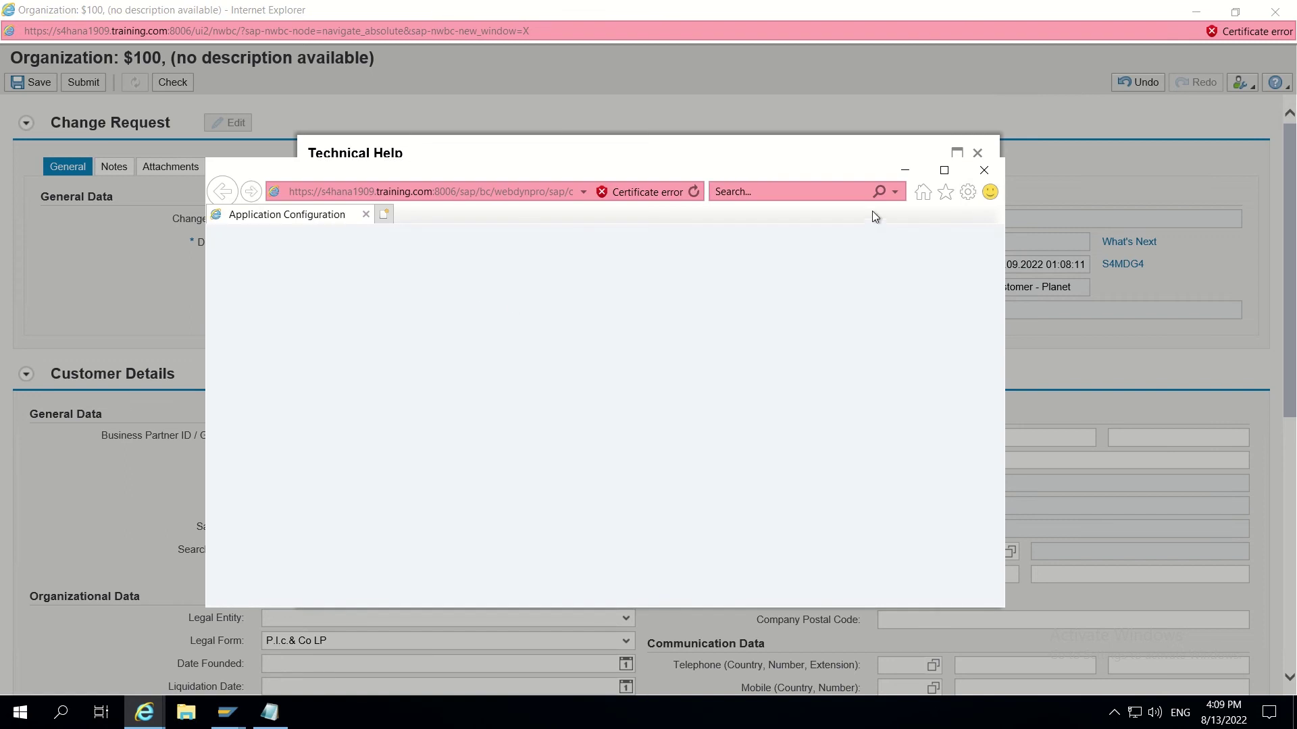
{"action": "left_click", "coordinate": [944, 171]}
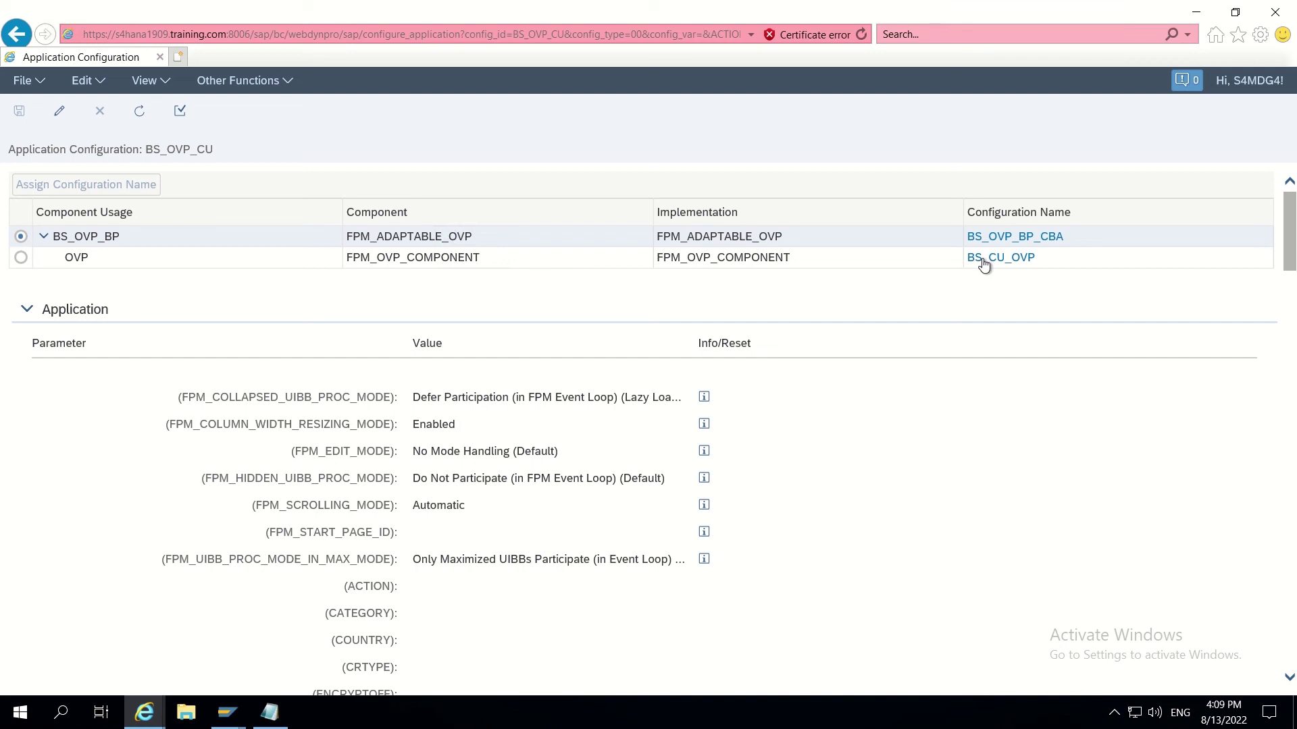
{"action": "left_click", "coordinate": [983, 260]}
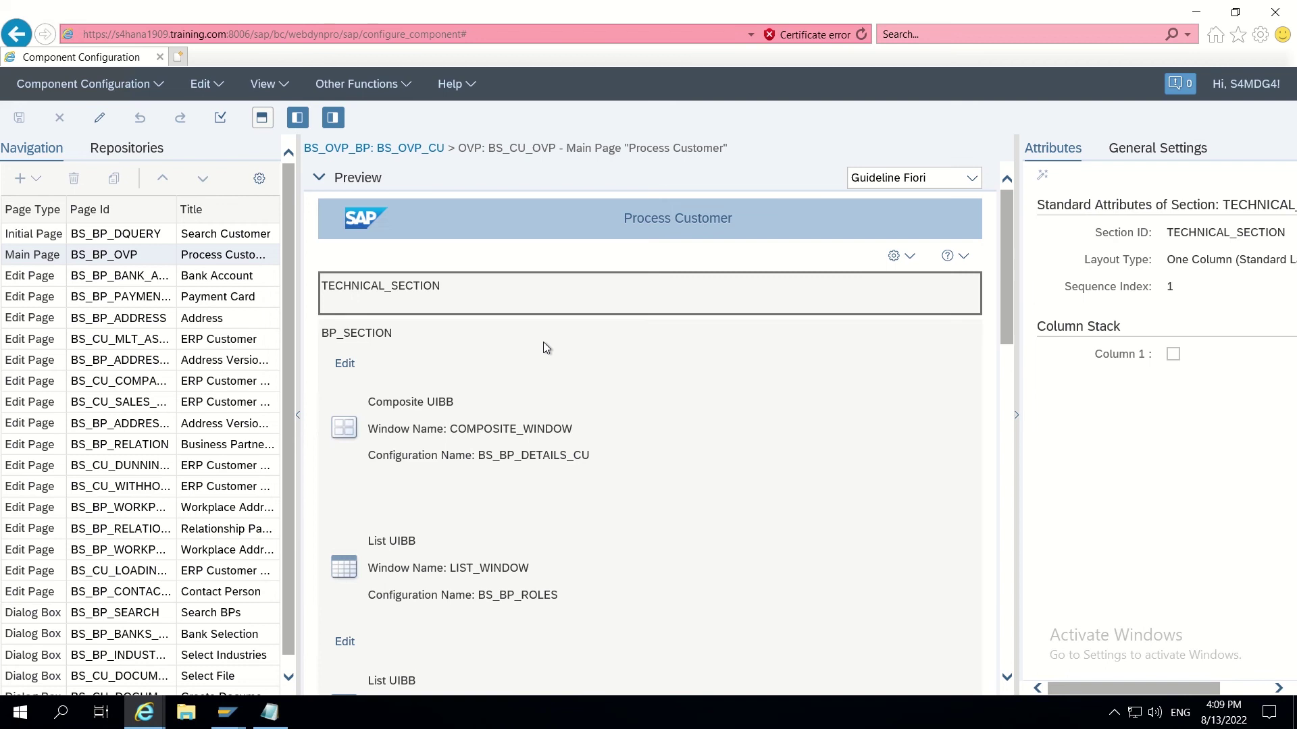
- Create customizing for BS_CU_OVP with the description Customizing for Custom OVP and assign it to customizing request S4HK903029
{"action": "left_click", "coordinate": [397, 87]}
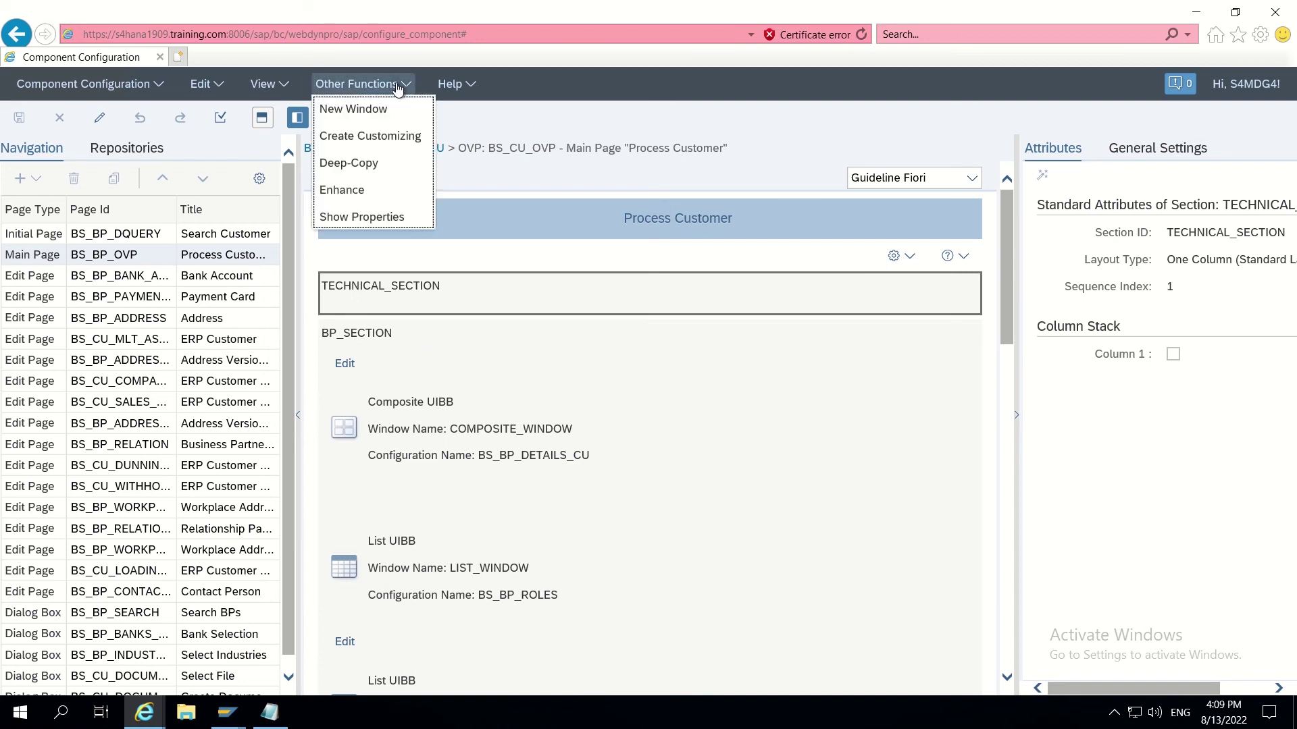
{"action": "left_click", "coordinate": [383, 138]}
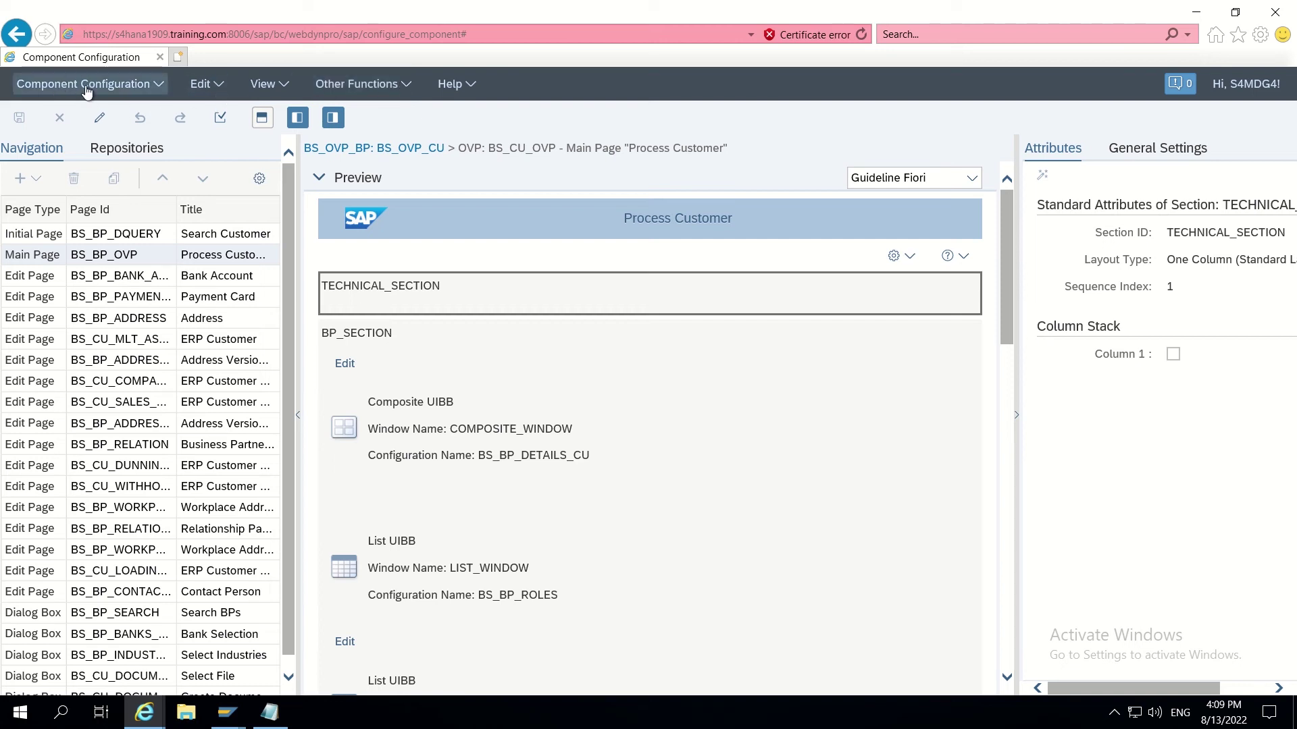
{"action": "left_click", "coordinate": [400, 87]}
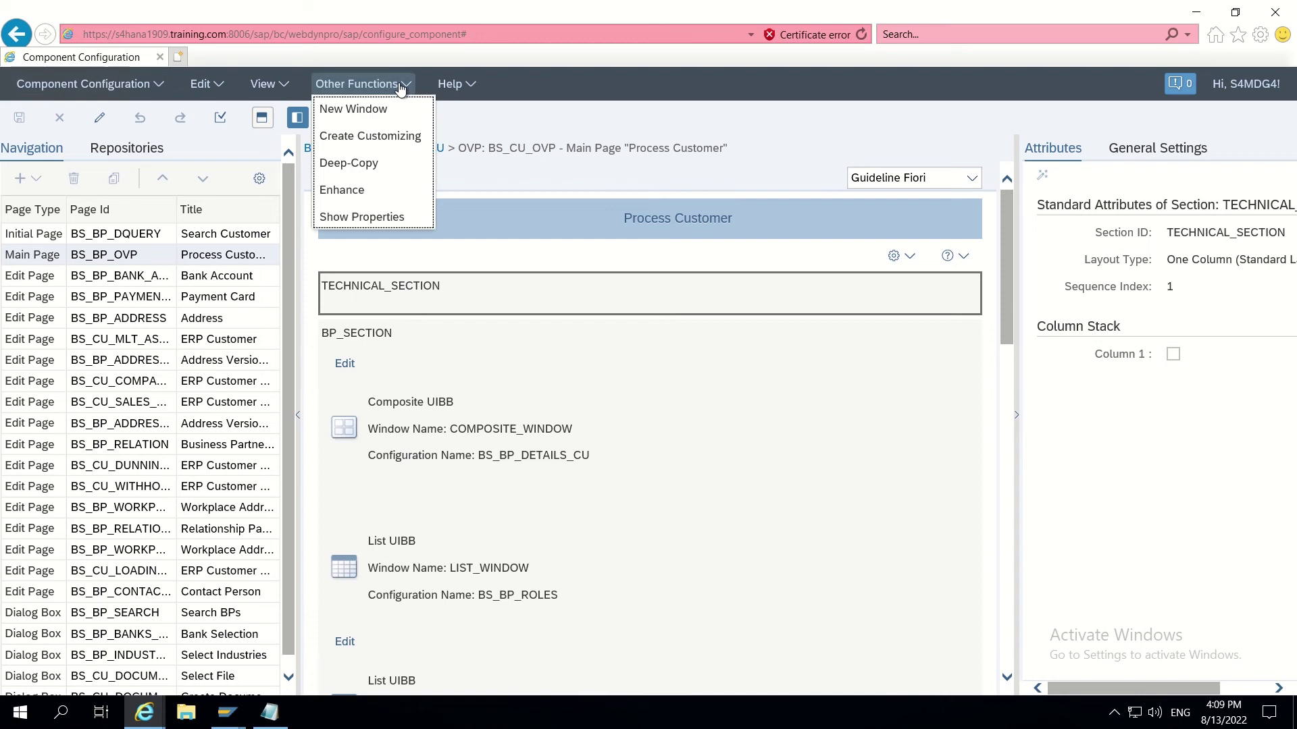
{"action": "left_click", "coordinate": [374, 139]}
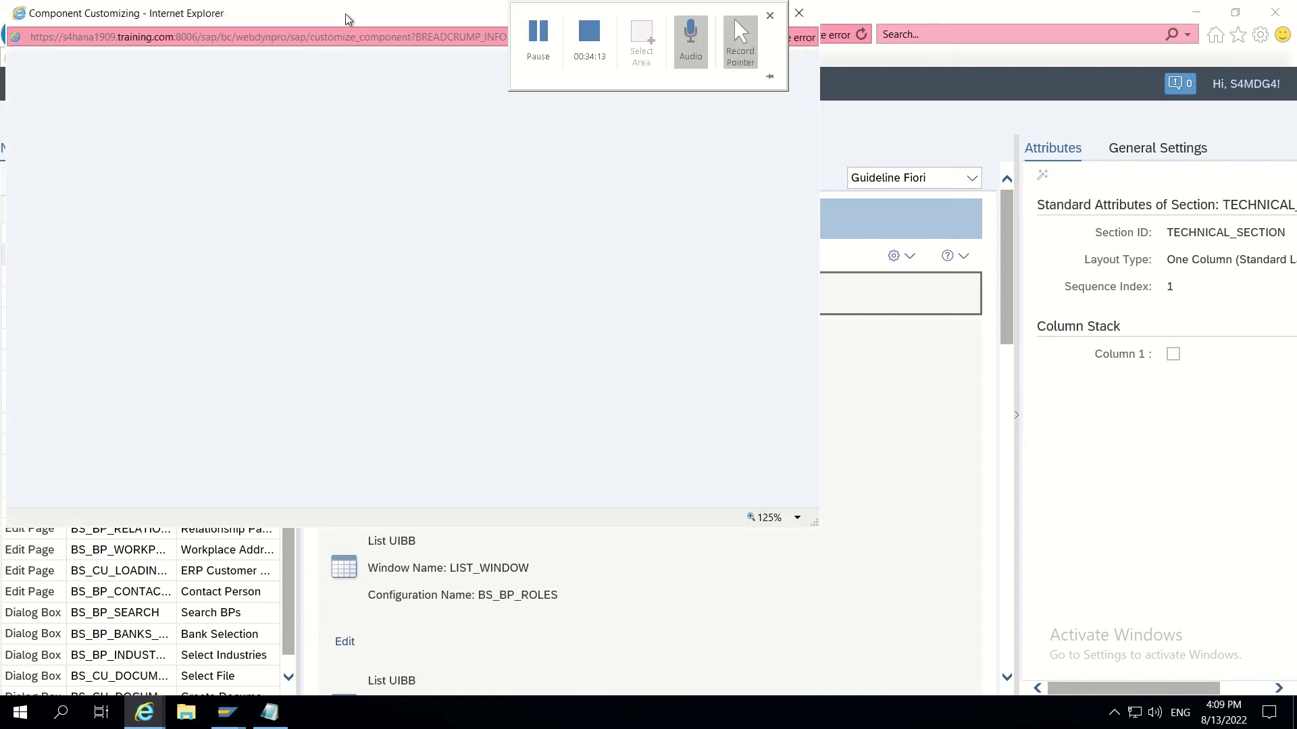
{"action": "left_click_drag", "start_coordinate": [346, 14], "coordinate": [617, 122]}
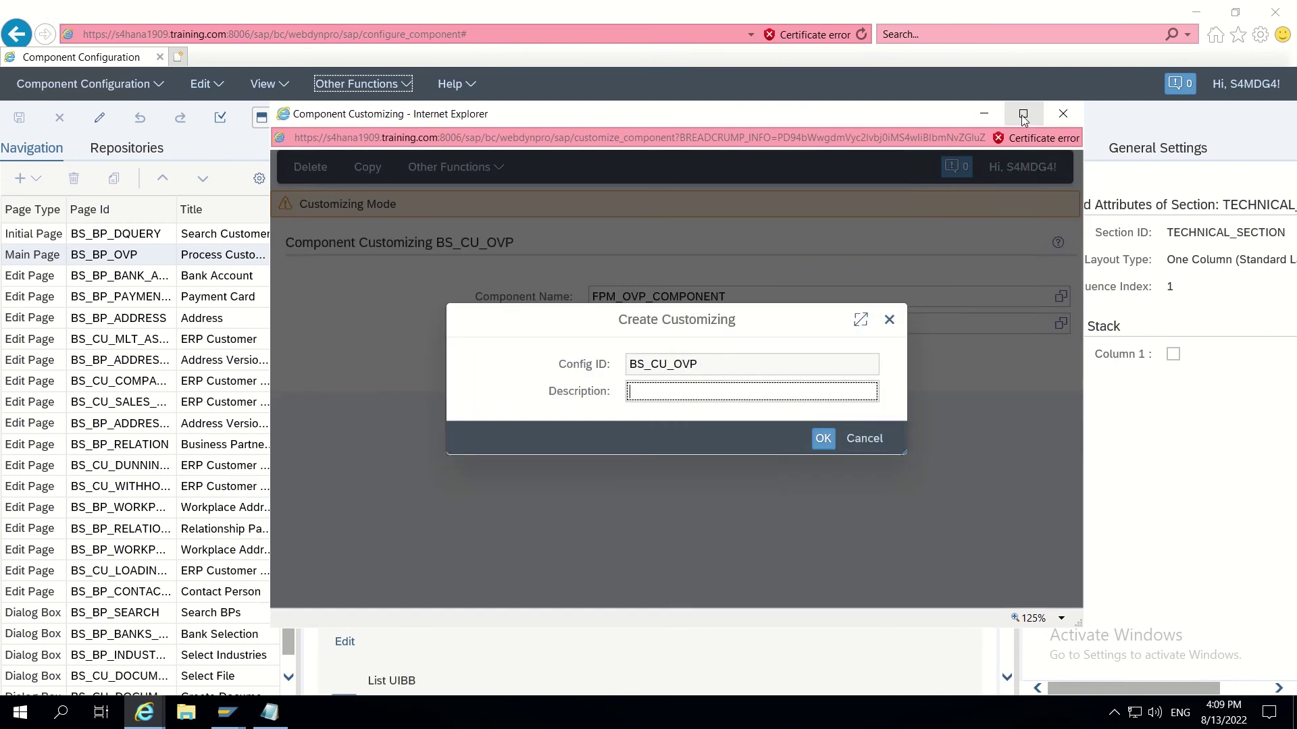
{"action": "left_click", "coordinate": [1023, 115]}
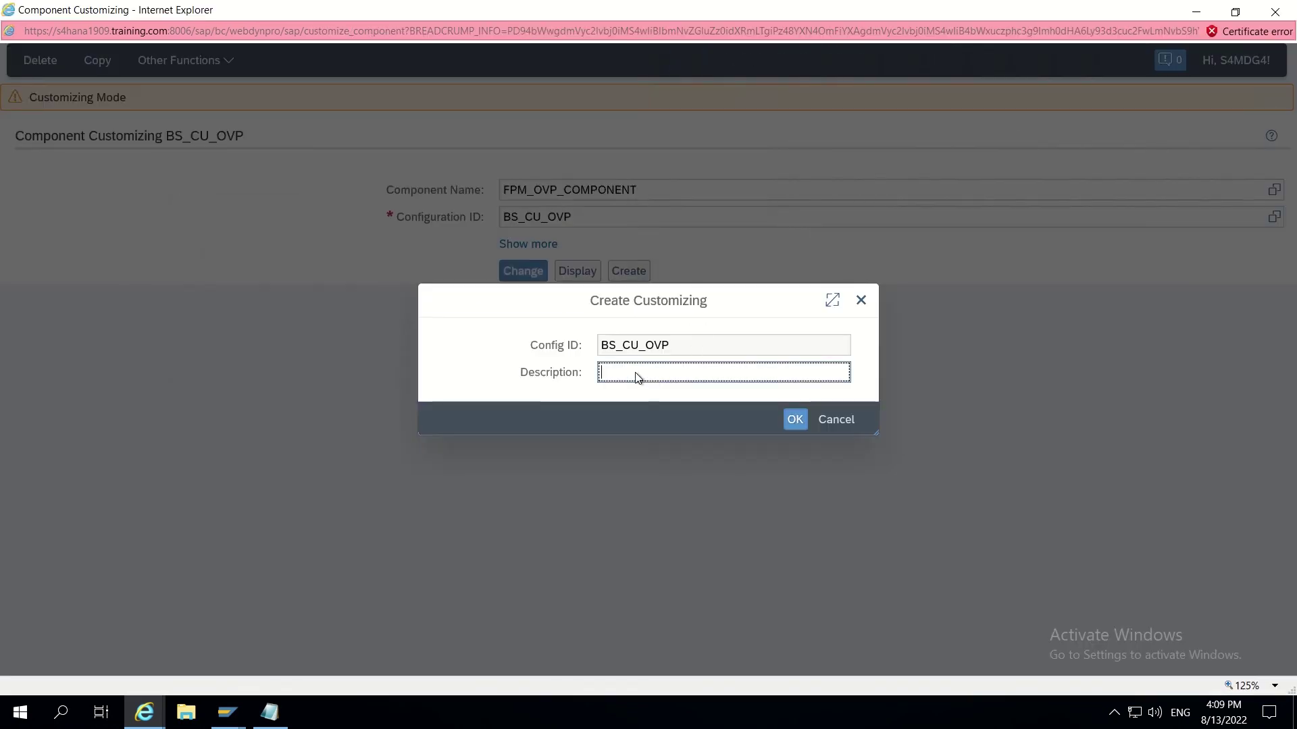
{"action": "type", "text": "Customizing for Custom OVP"}
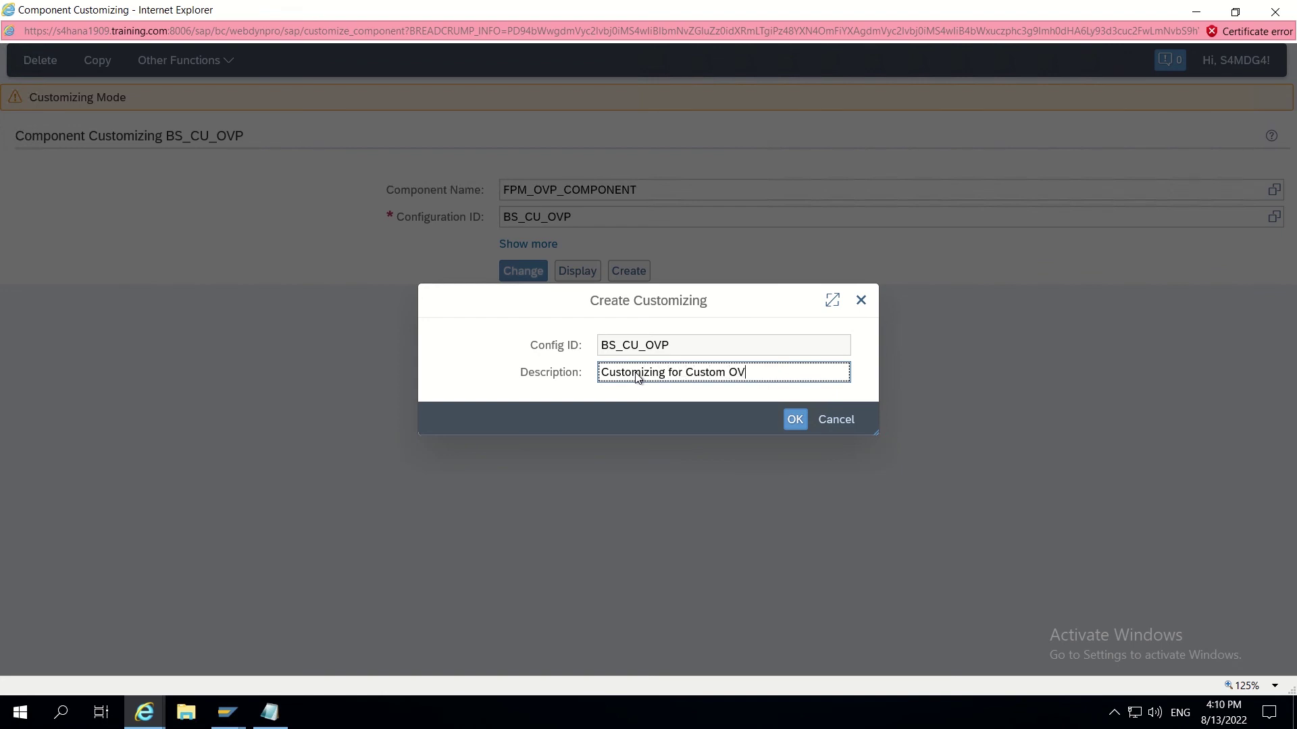
{"action": "left_click", "coordinate": [799, 425]}
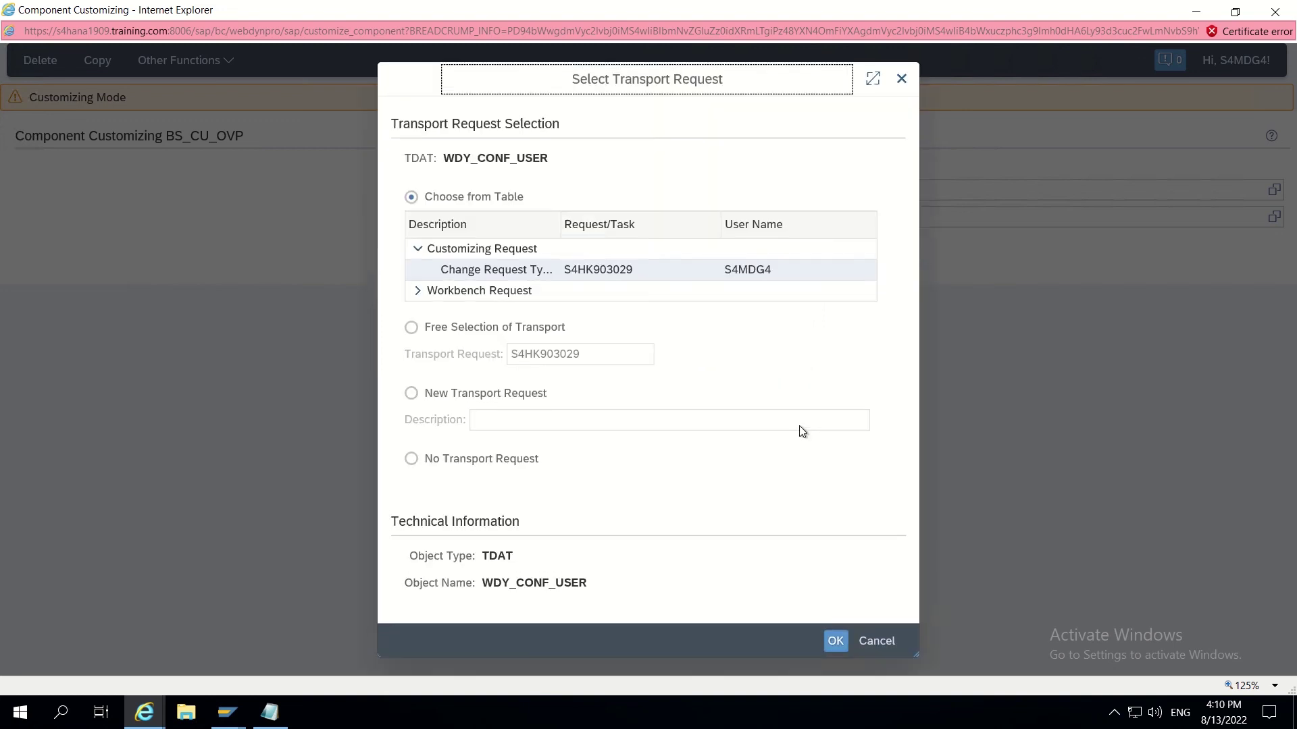
{"action": "left_click", "coordinate": [478, 273]}
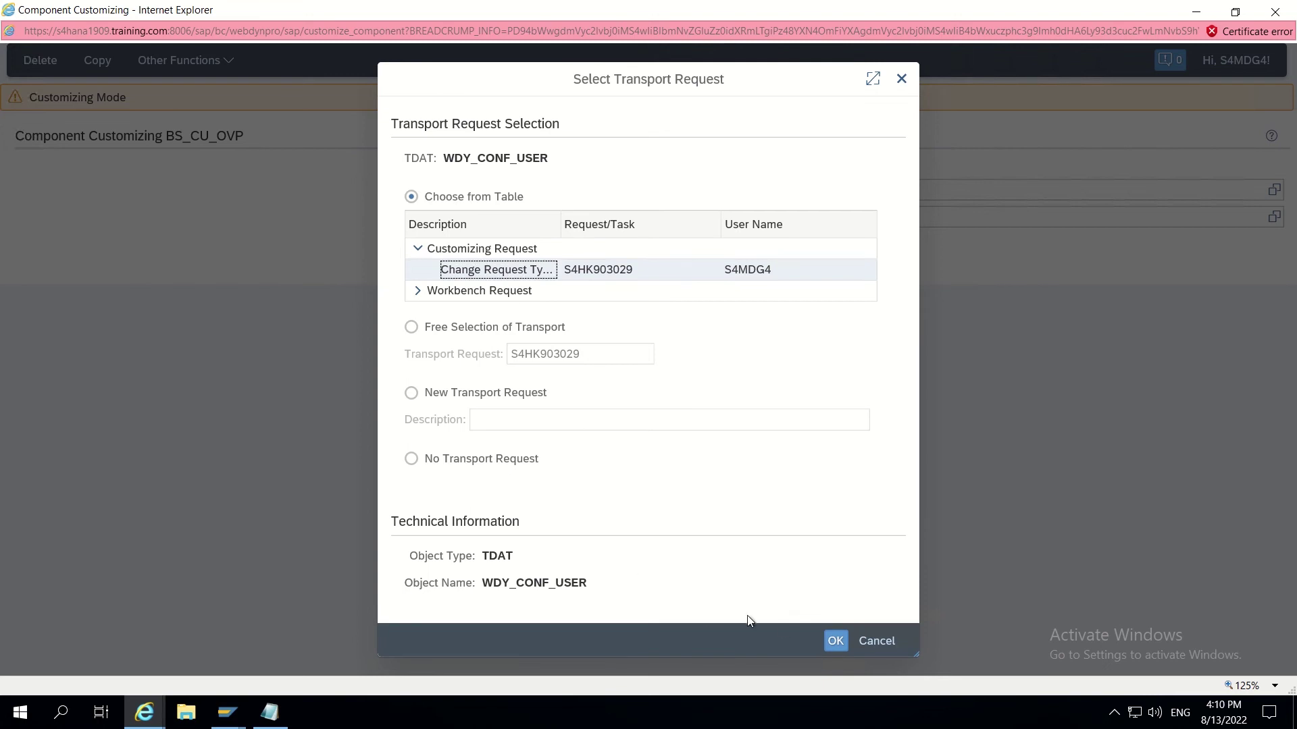
{"action": "left_click", "coordinate": [837, 641]}
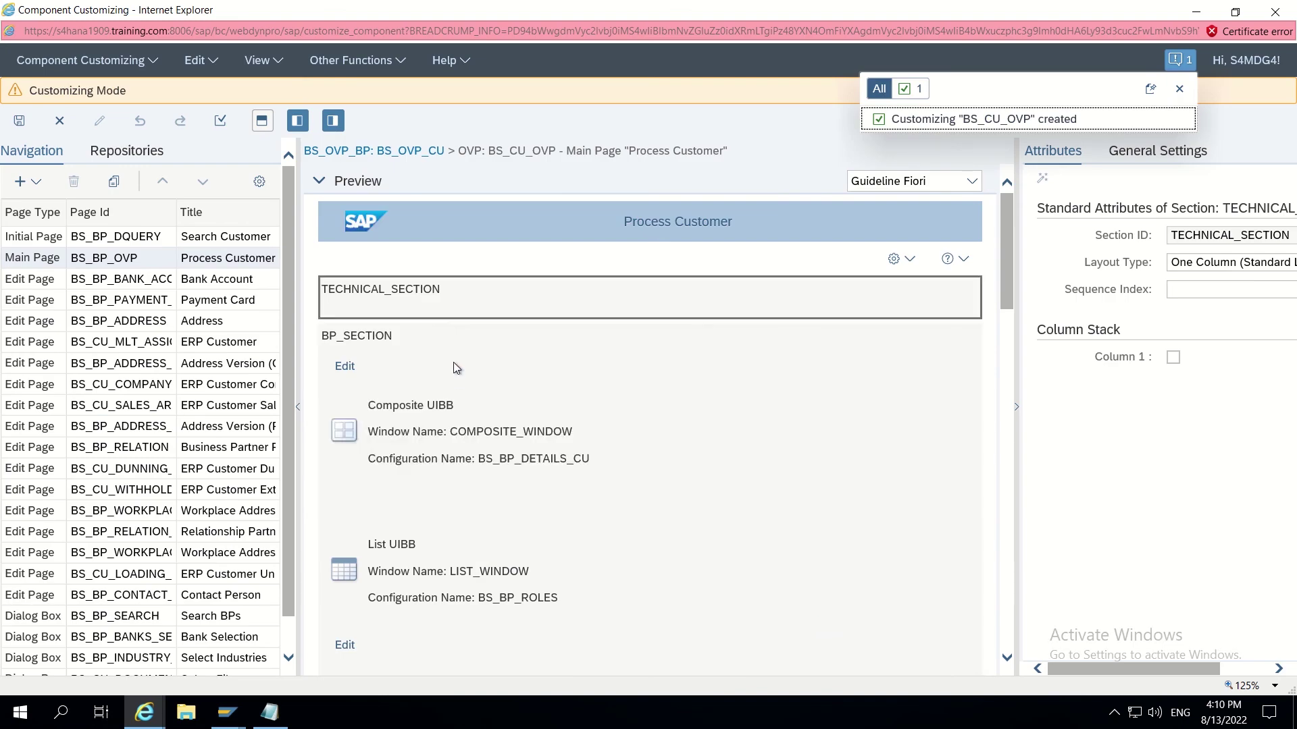
- Add a freestyle component UIBB to BP_SECTION in the overview page schema of the Process Customer main page
{"action": "scroll", "coordinate": [454, 364], "scroll_direction": "down", "scroll_amount": 1}
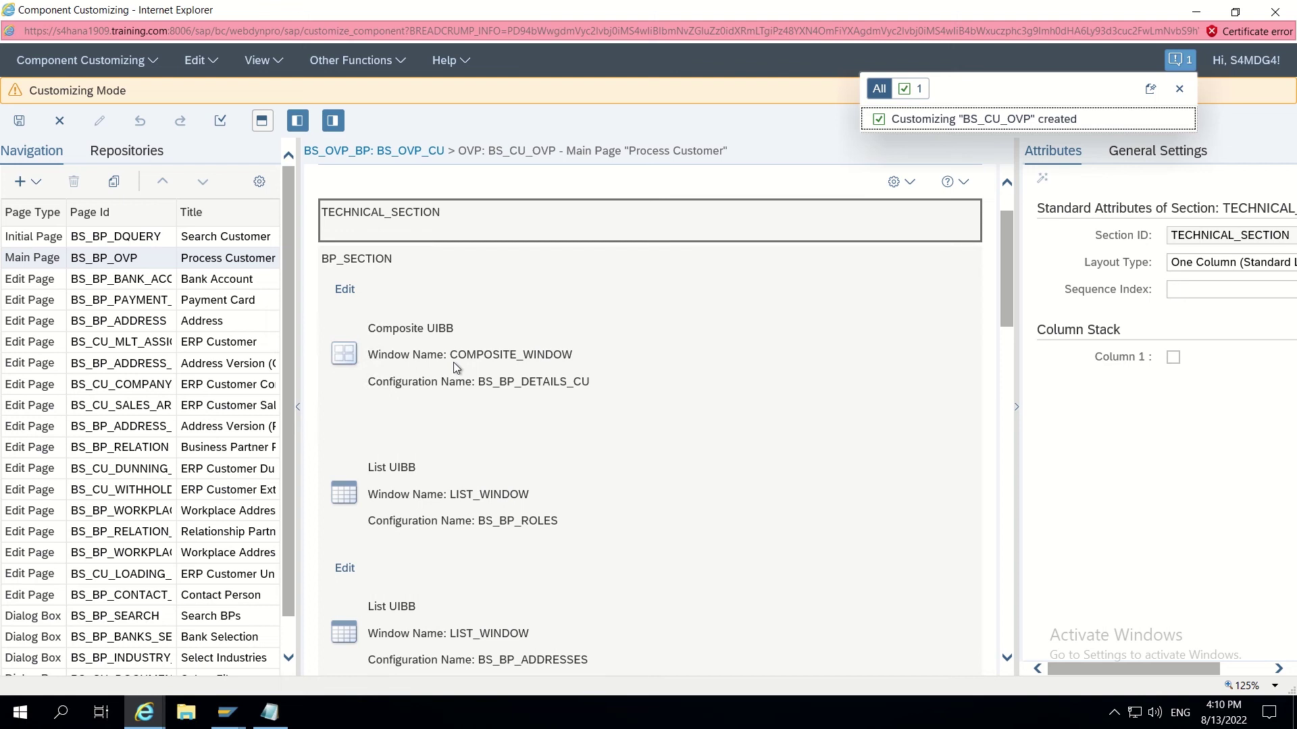
{"action": "scroll", "coordinate": [454, 365], "scroll_direction": "down", "scroll_amount": 12}
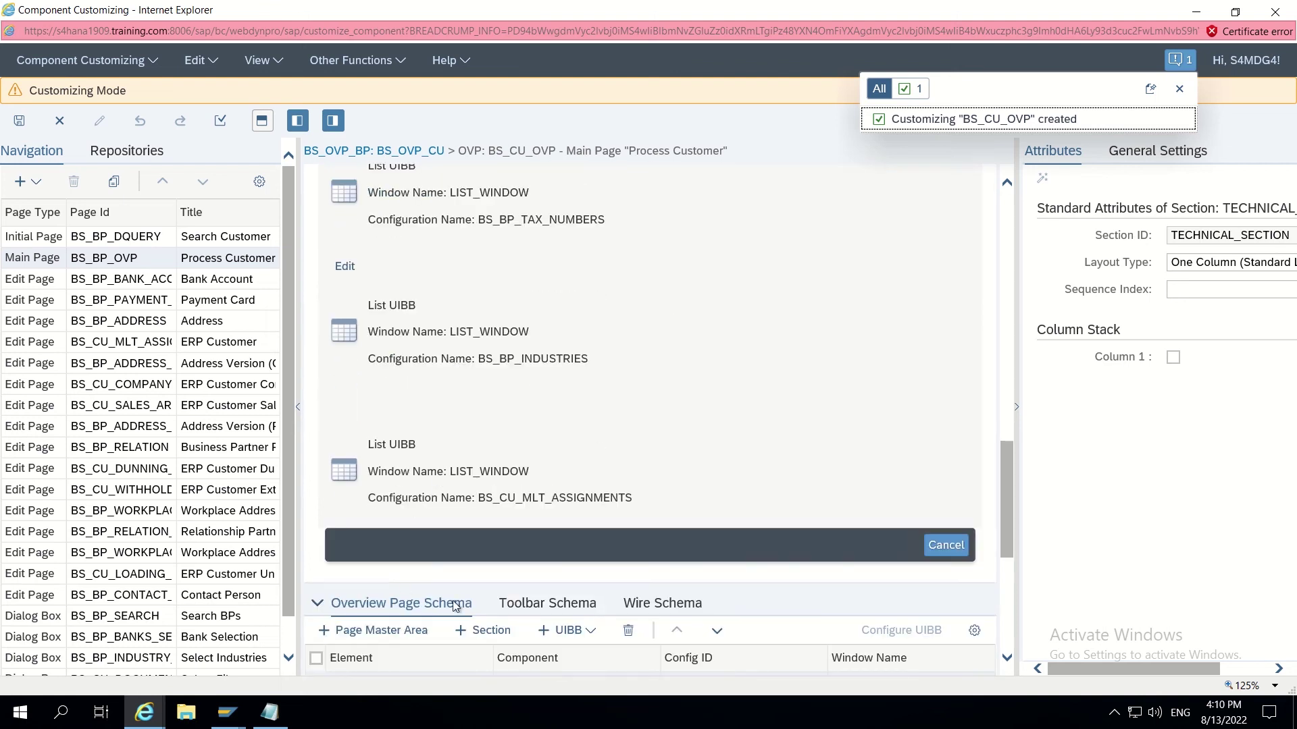
{"action": "left_click", "coordinate": [575, 634]}
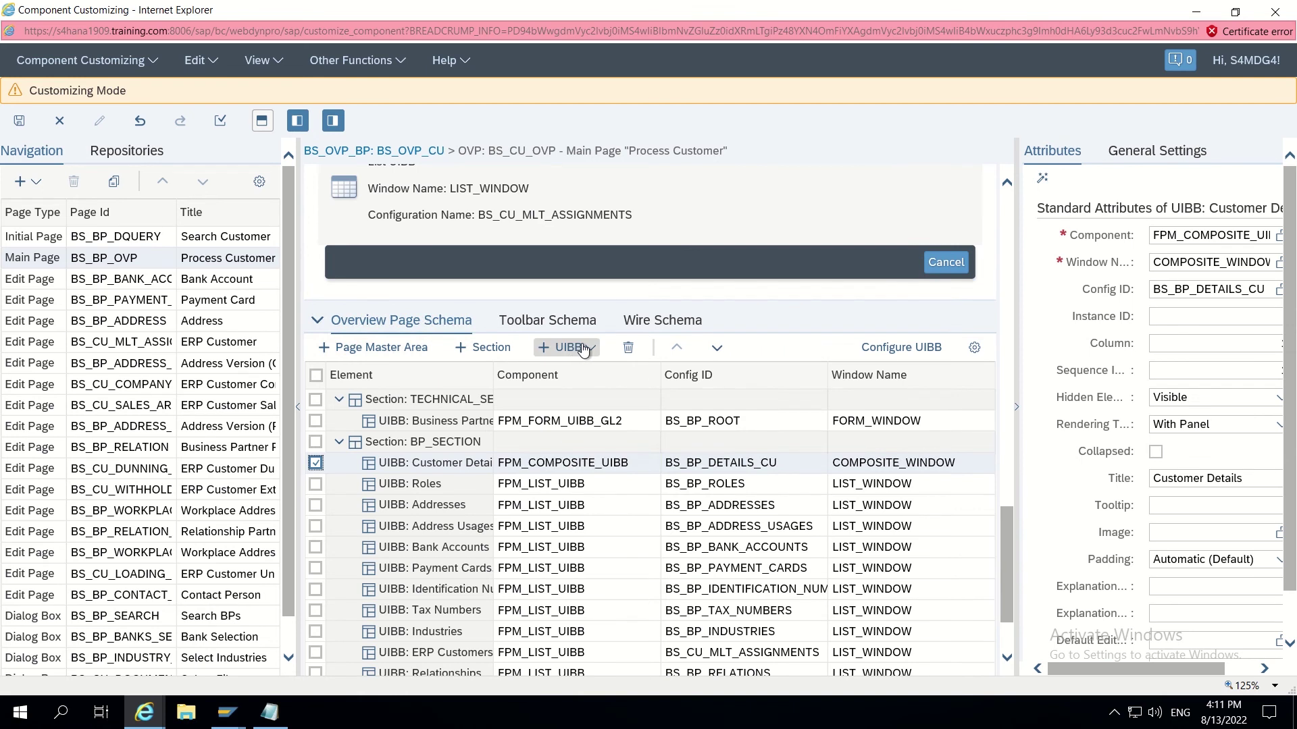
{"action": "left_click", "coordinate": [576, 350]}
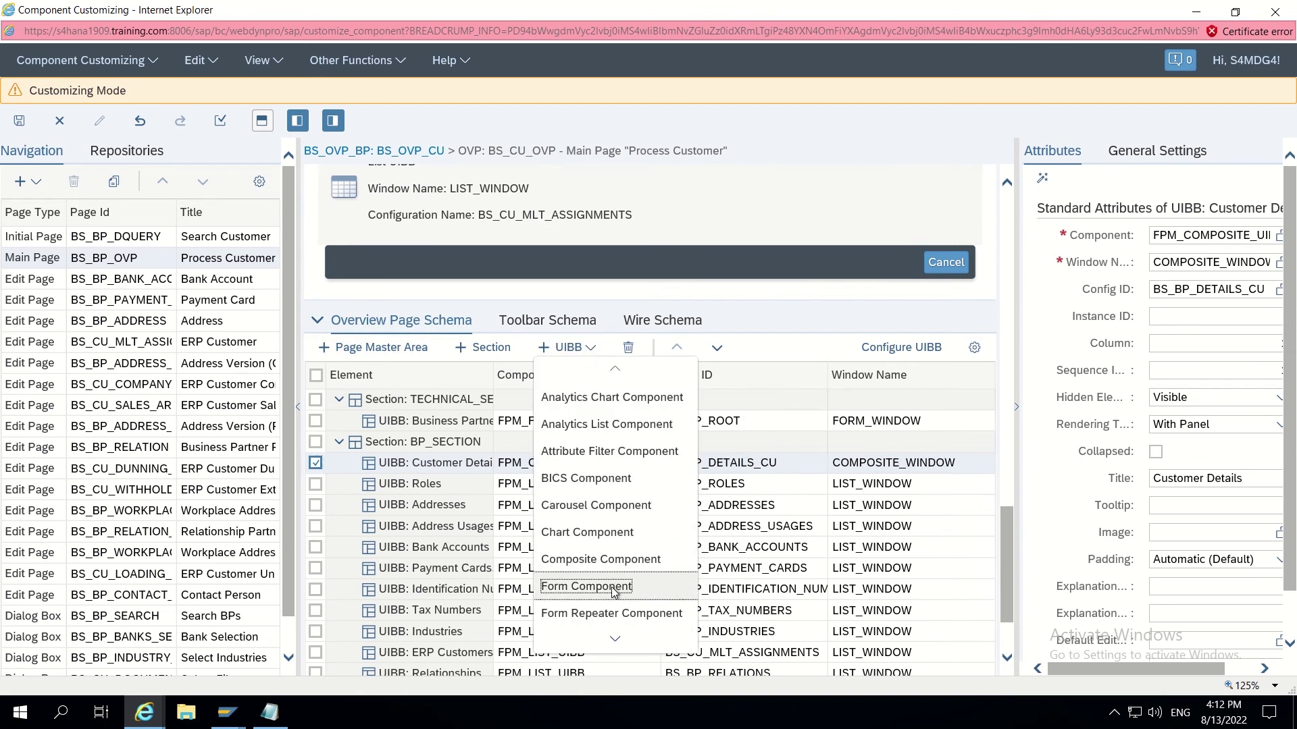
{"action": "scroll", "coordinate": [613, 592], "scroll_direction": "down", "scroll_amount": 1}
{"action": "scroll", "coordinate": [613, 592], "scroll_direction": "down", "scroll_amount": 2}
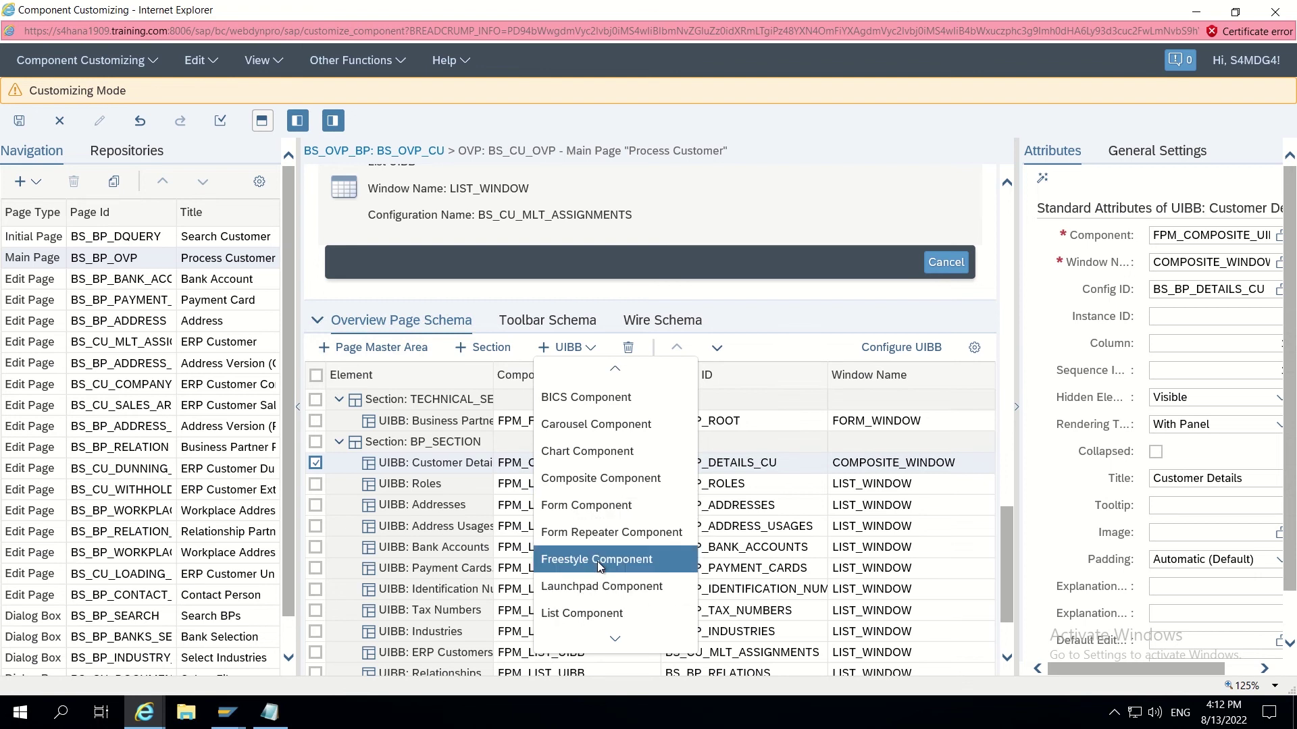
{"action": "left_click", "coordinate": [599, 560]}
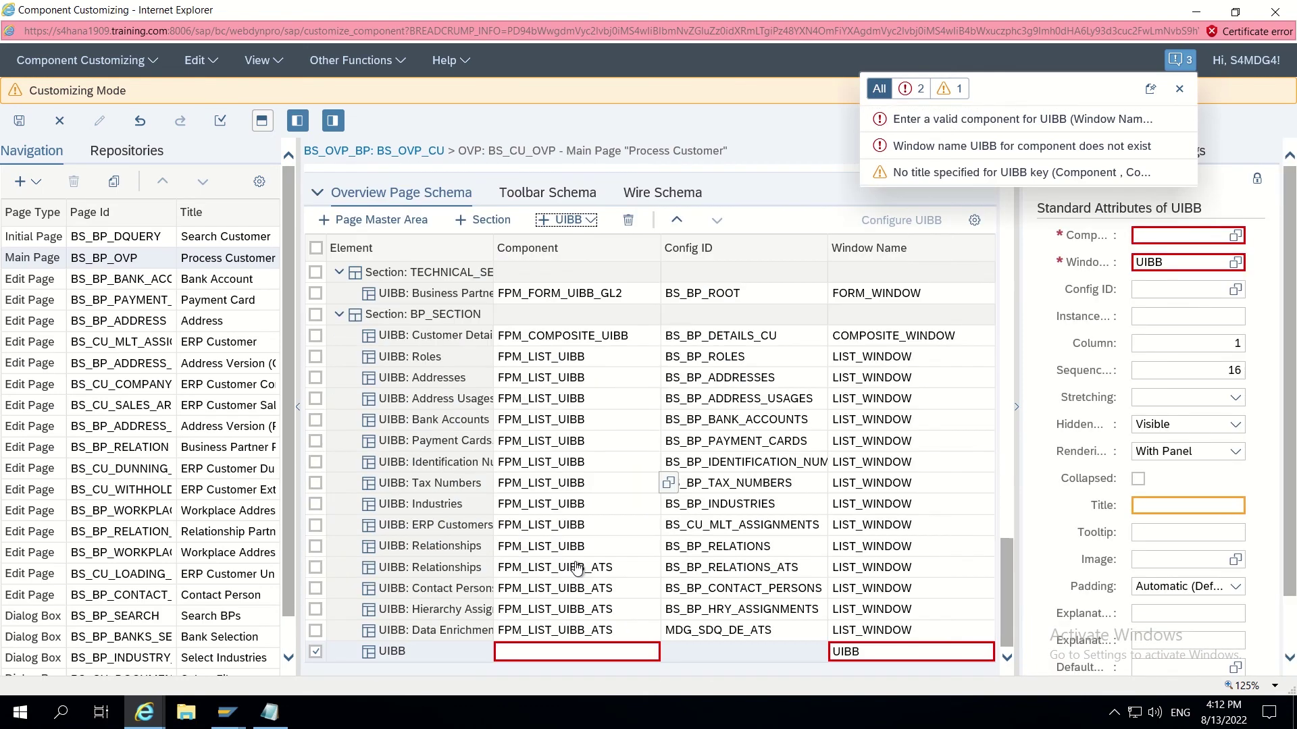
- Set the component of the new UIBB to FPM_FORM_UIBB_GL2
{"action": "left_click", "coordinate": [535, 659]}
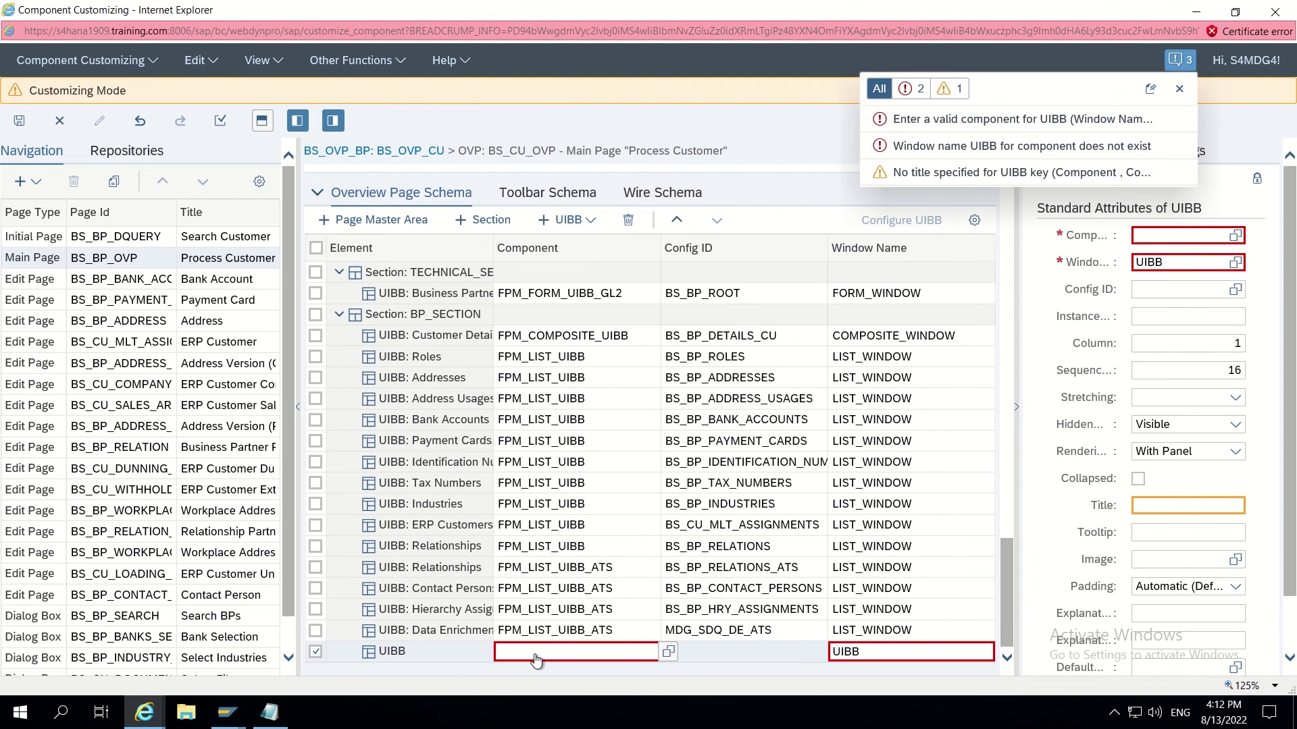
{"action": "type", "text": "FPM_"}
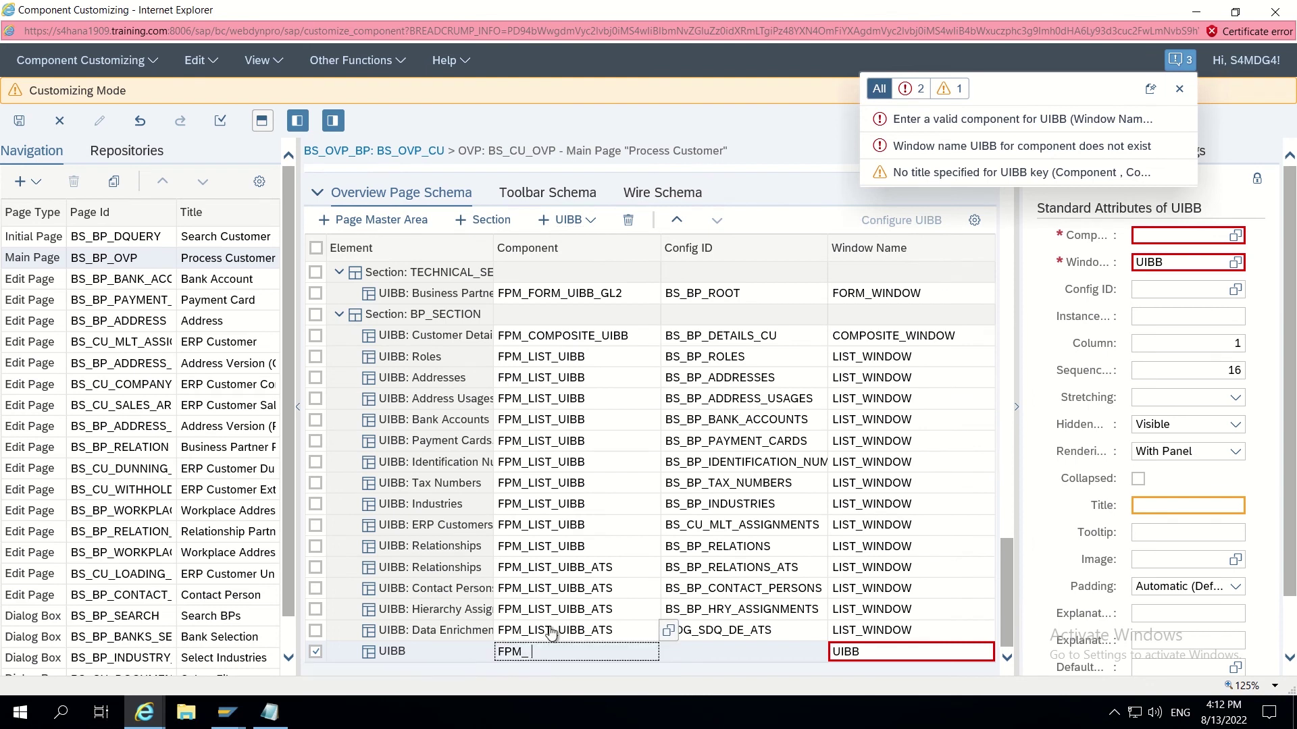
{"action": "type", "text": "FORM_UIBB_GL2"}
{"action": "key", "text": "Tab"}
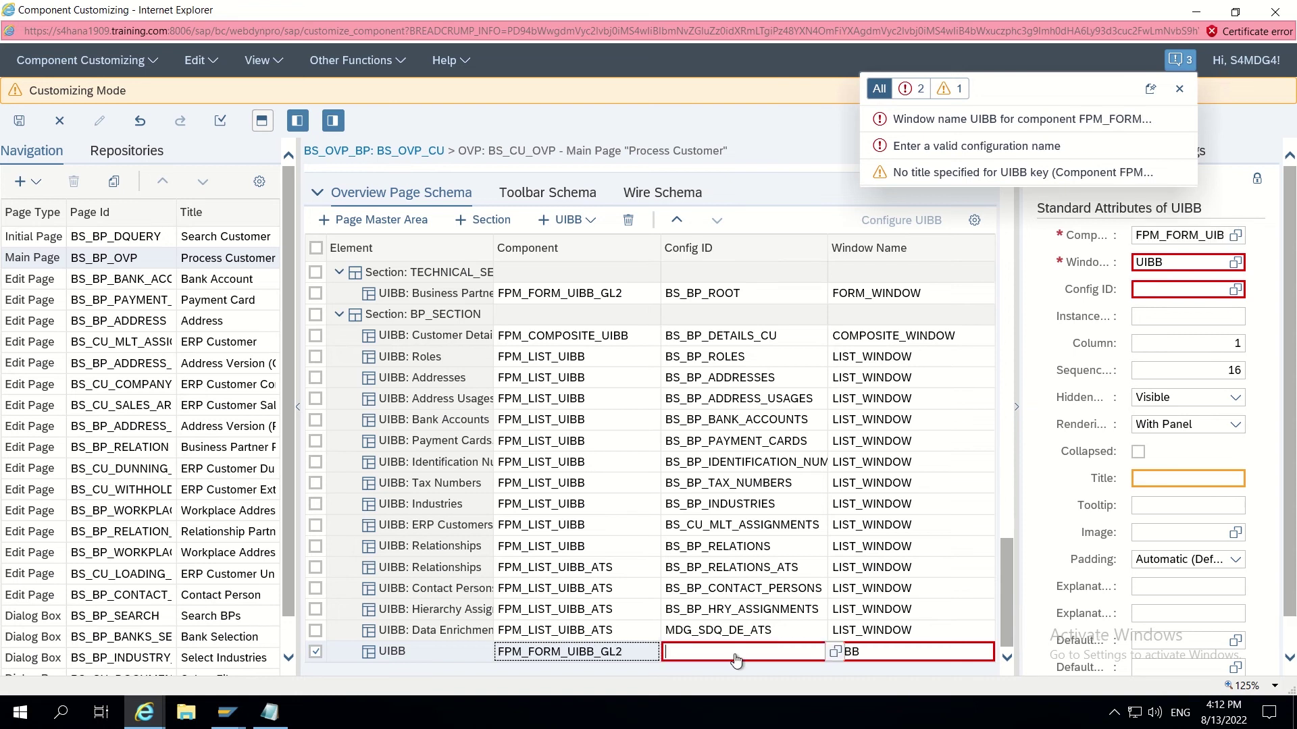
- Set the new UIBB's configuration ID to ZMDG_ZCUSTOM_FORM and its window name to FORM_WINDOW
{"action": "left_click", "coordinate": [836, 653]}
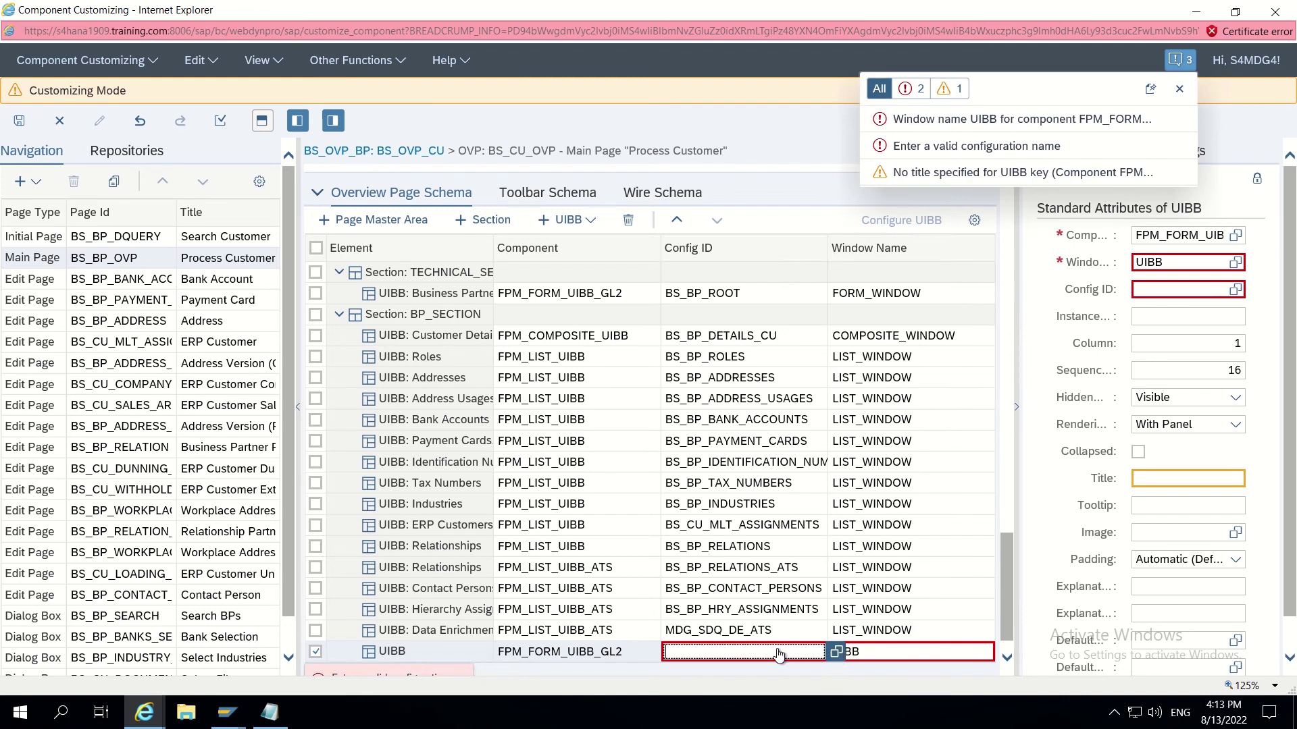
{"action": "type", "text": "Z"}
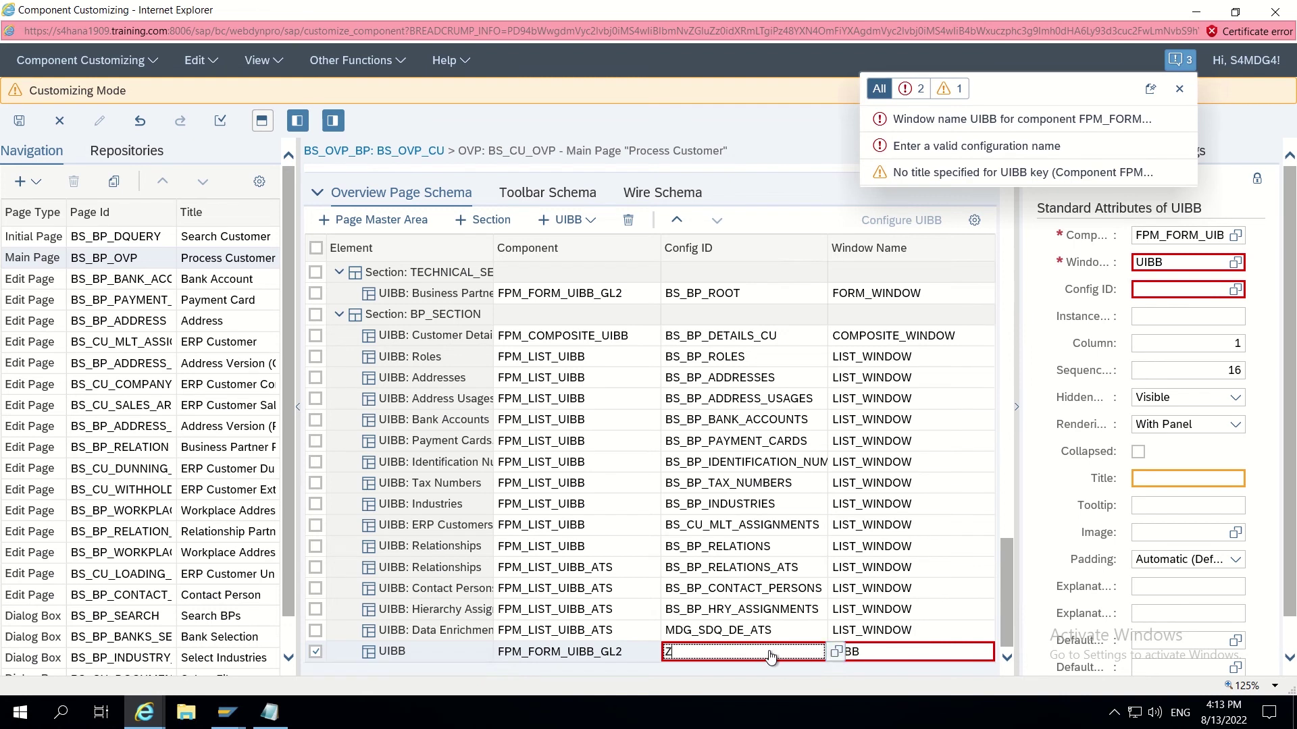
{"action": "type", "text": "M"}
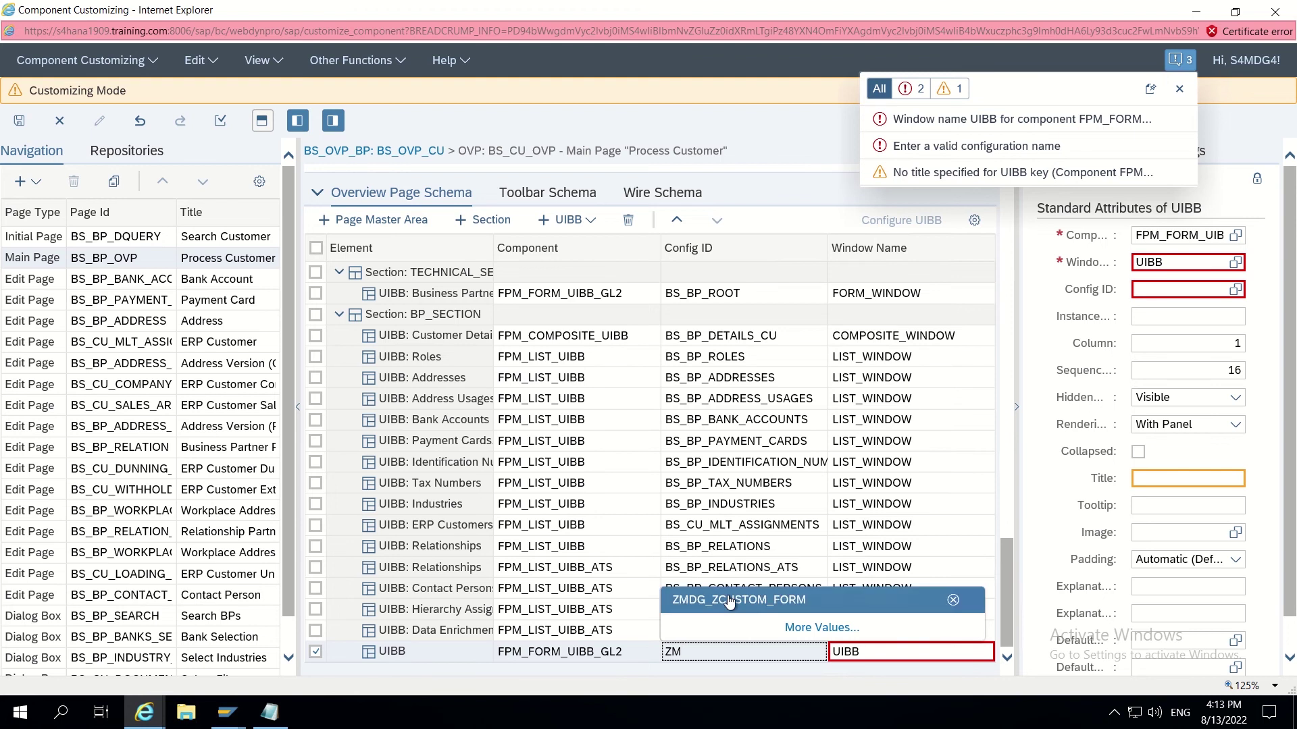
{"action": "left_click", "coordinate": [734, 602]}
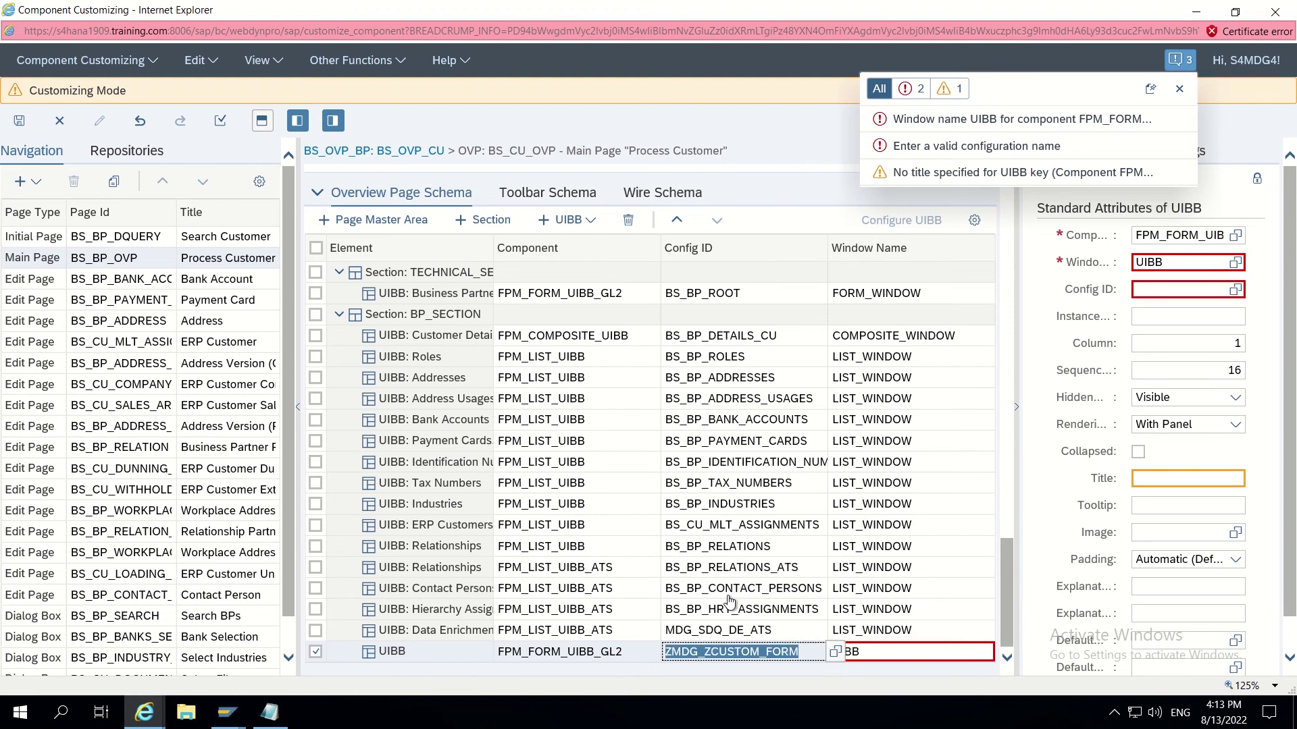
{"action": "left_click", "coordinate": [808, 652]}
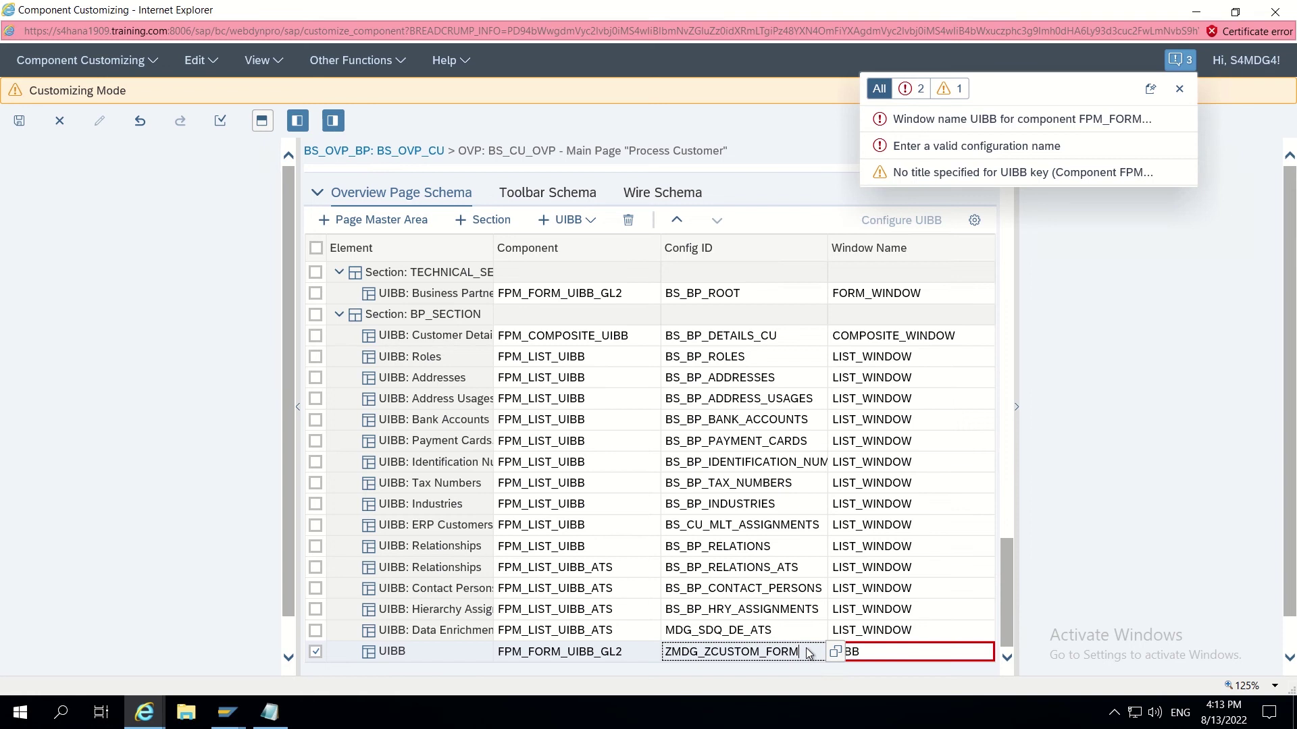
{"action": "key", "text": "Tab"}
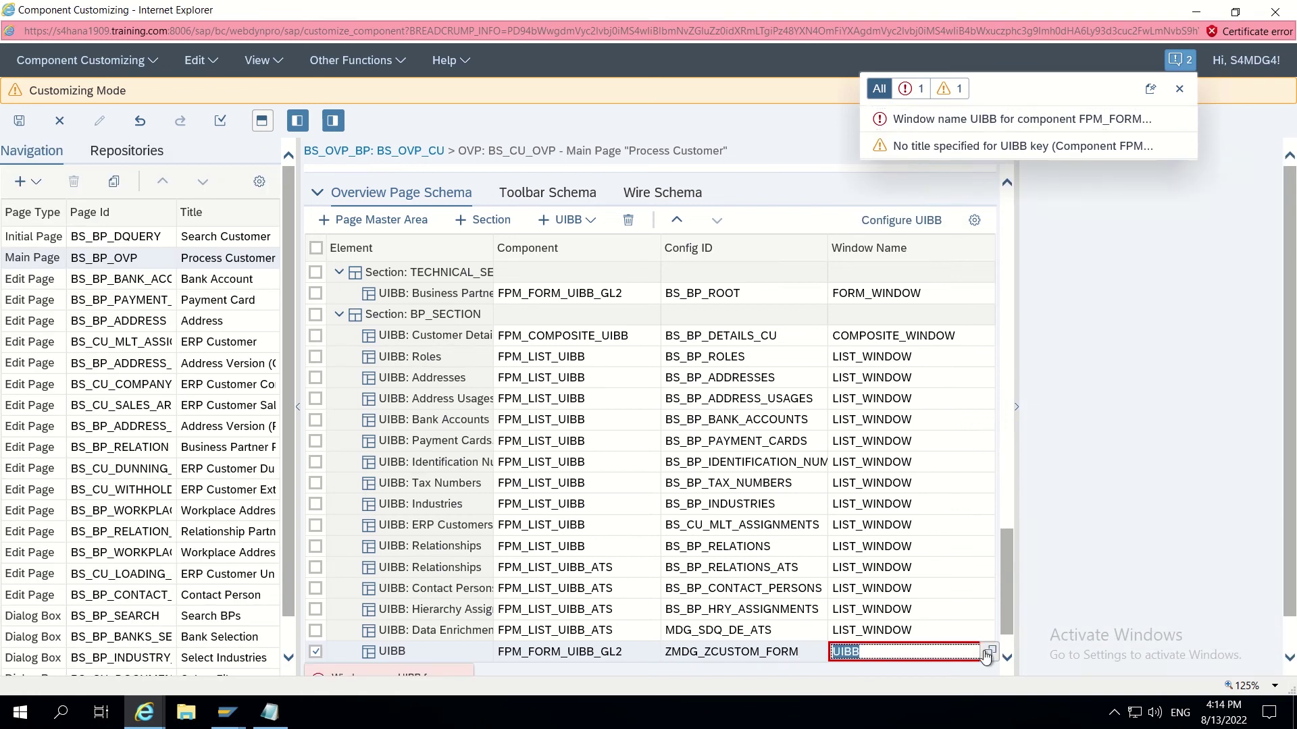
{"action": "left_click", "coordinate": [990, 652]}
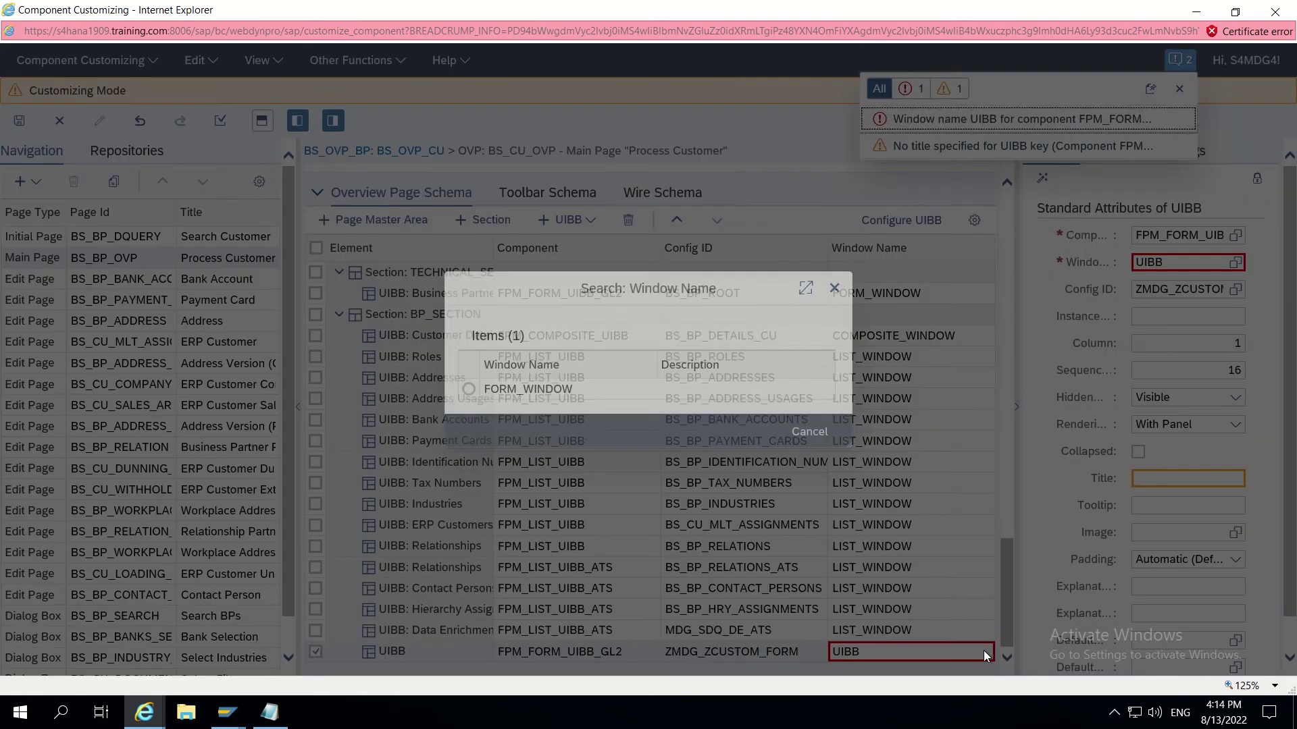
{"action": "left_click", "coordinate": [468, 392]}
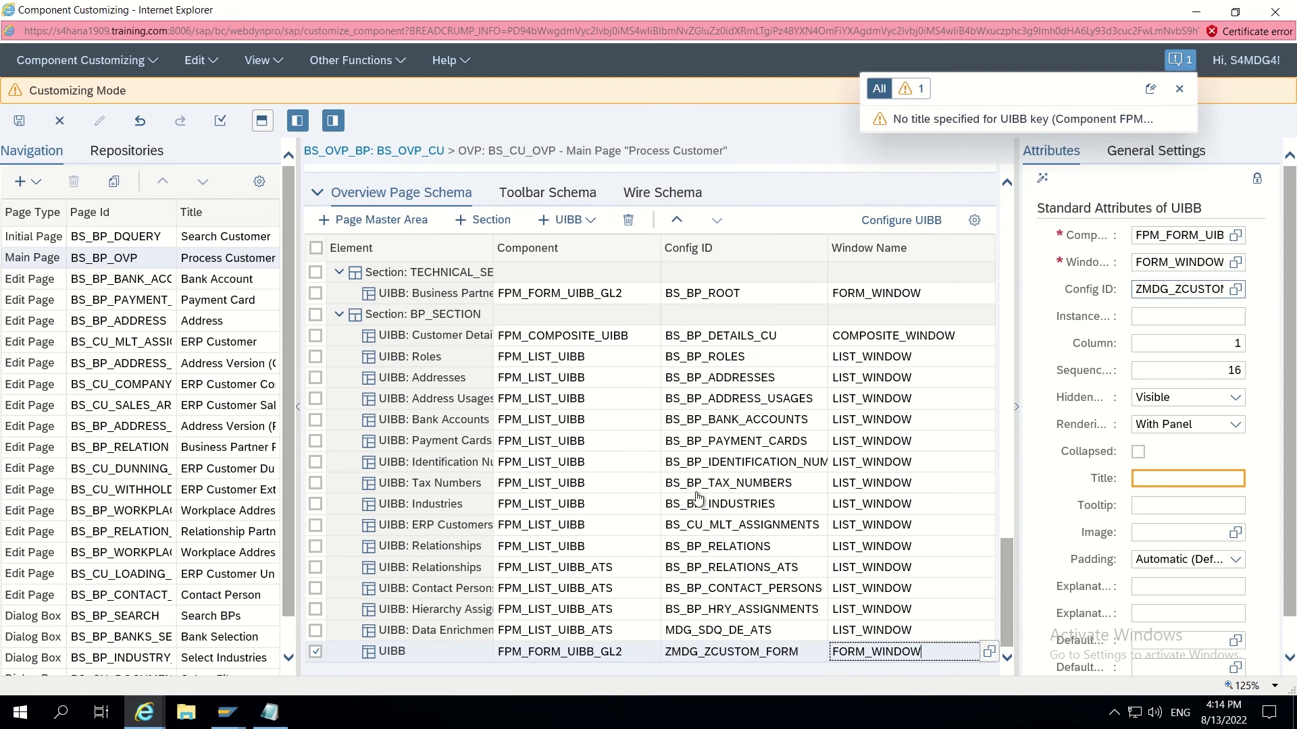
- Give the new form UIBB the title Custom Field
{"action": "left_click", "coordinate": [1163, 479]}
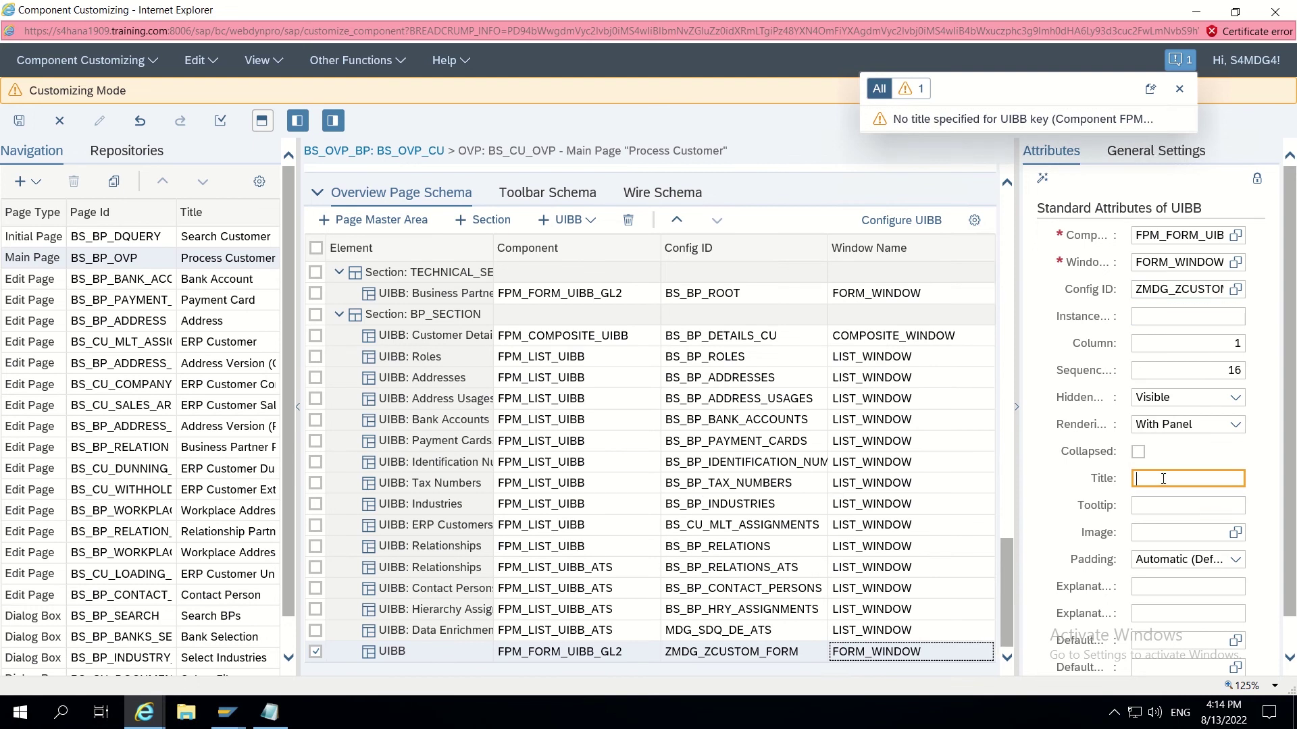
{"action": "type", "text": "Custom Field"}
{"action": "key", "text": "Return"}
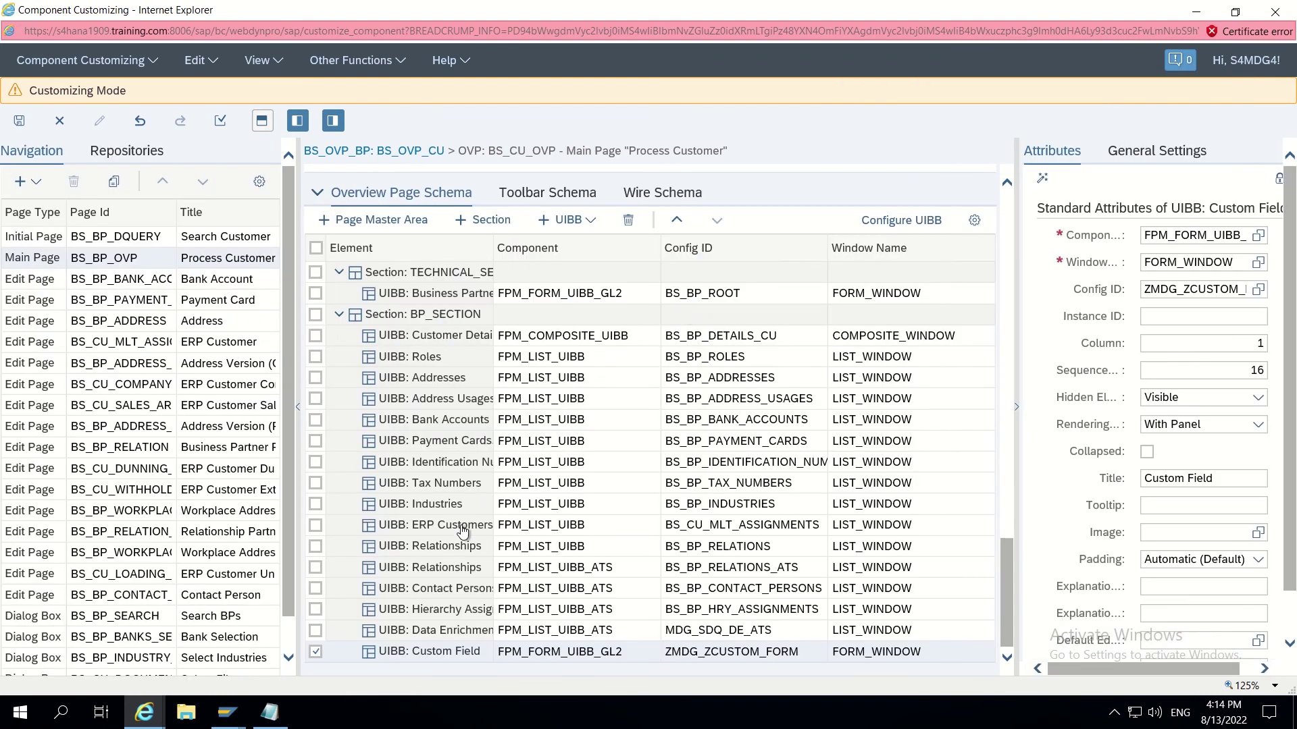
- Move the Custom Field UIBB directly below the Customer Details UIBB in BP_SECTION and save the customizing
{"action": "left_click", "coordinate": [677, 221]}
{"action": "left_click", "coordinate": [677, 220]}
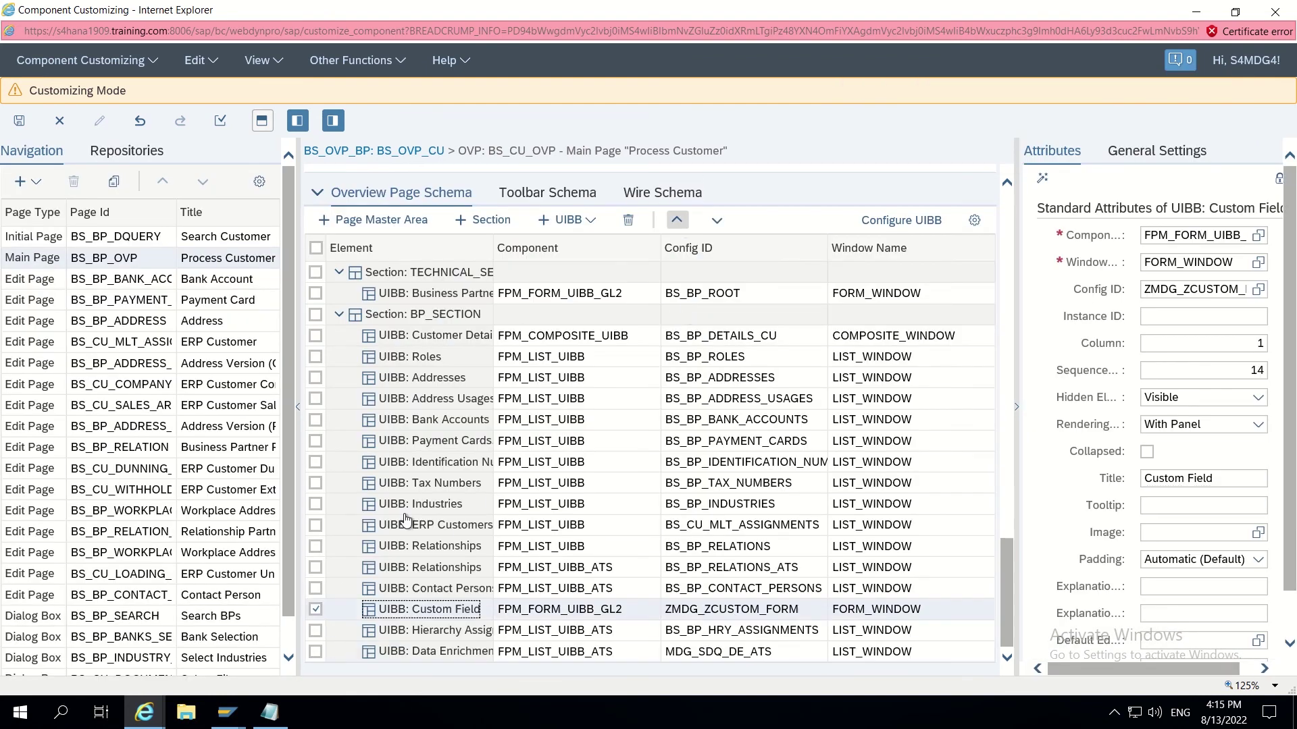
{"action": "left_click_drag", "start_coordinate": [405, 495], "coordinate": [403, 350]}
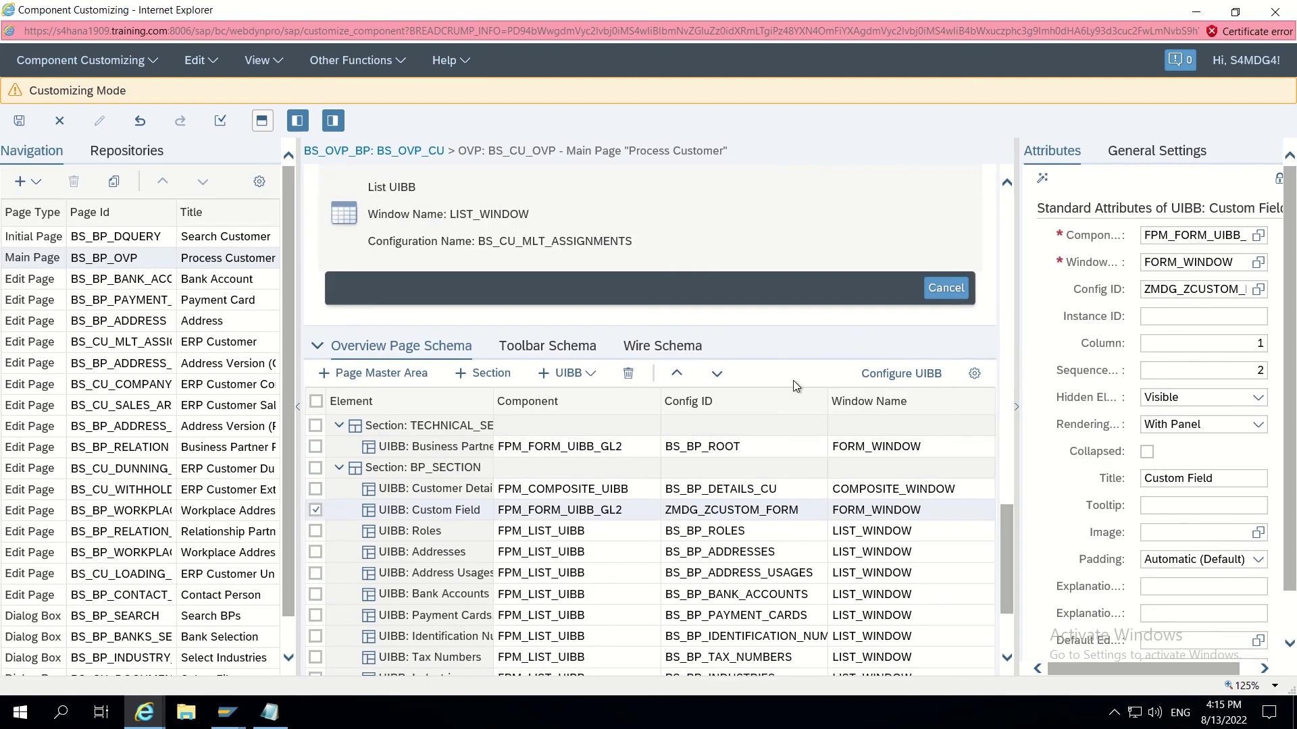
{"action": "scroll", "coordinate": [741, 386], "scroll_direction": "up", "scroll_amount": 5}
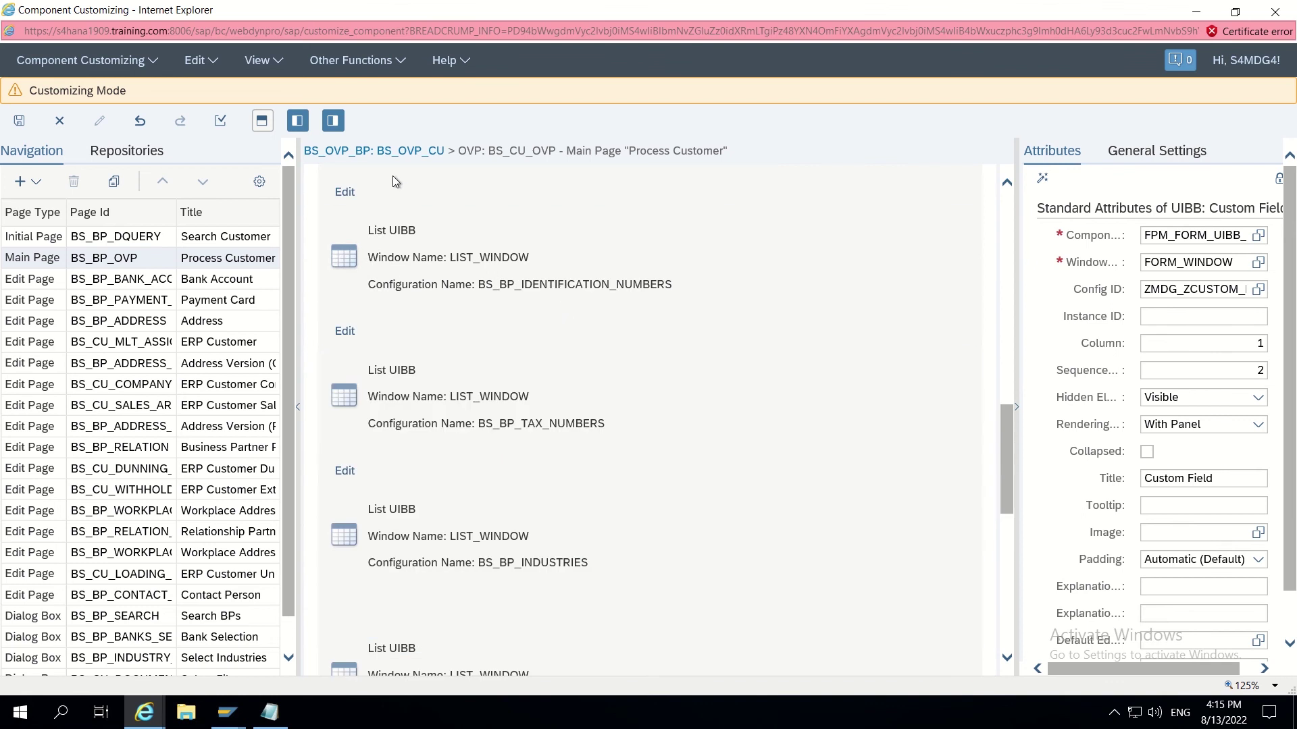
{"action": "left_click", "coordinate": [20, 125]}
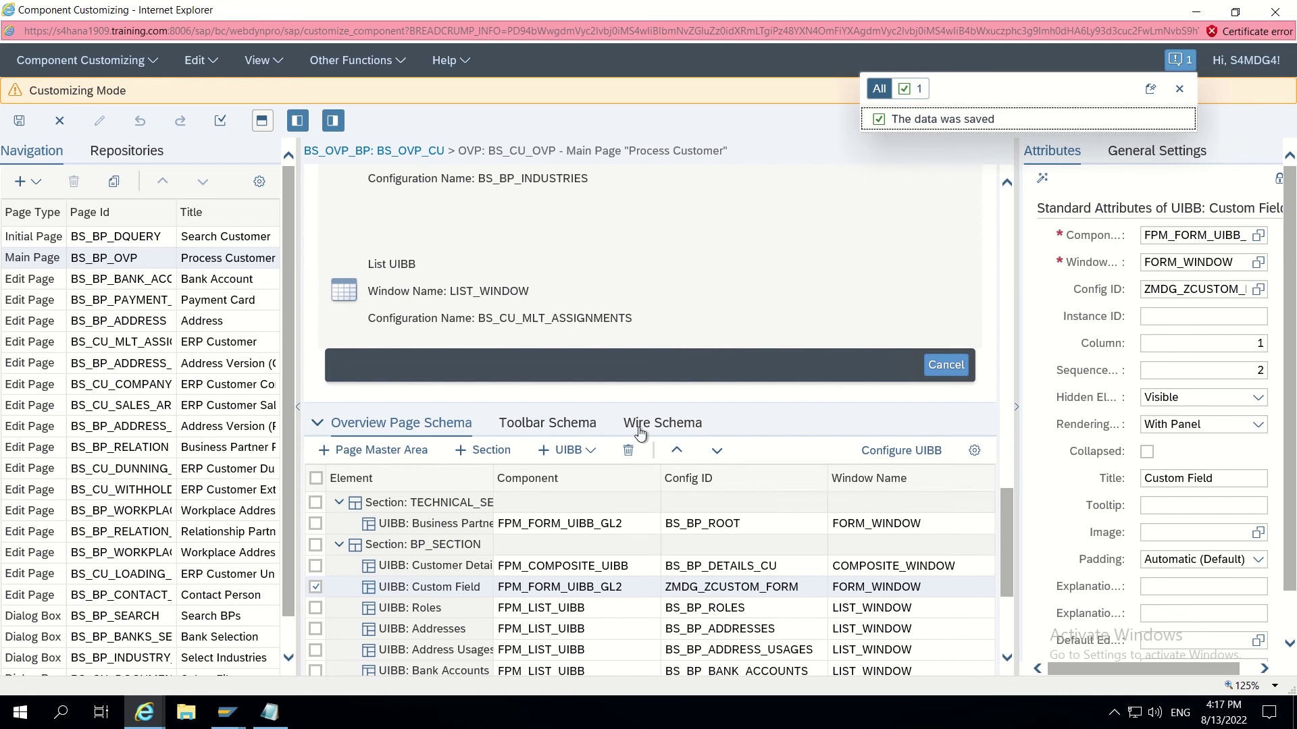
- Add a new wire to the wire schema of the Process Customer overview page
{"action": "left_click", "coordinate": [665, 426]}
{"action": "scroll", "coordinate": [990, 365], "scroll_direction": "up", "scroll_amount": 5}
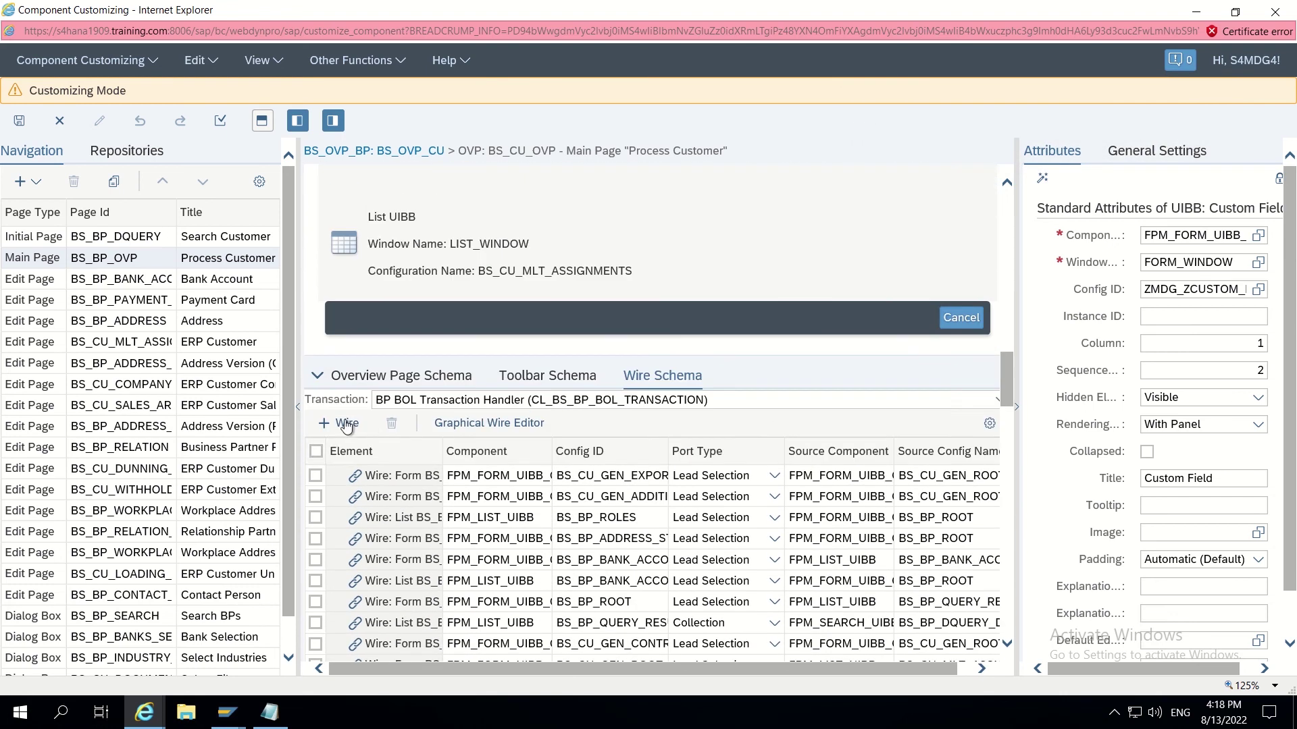
{"action": "left_click", "coordinate": [346, 426]}
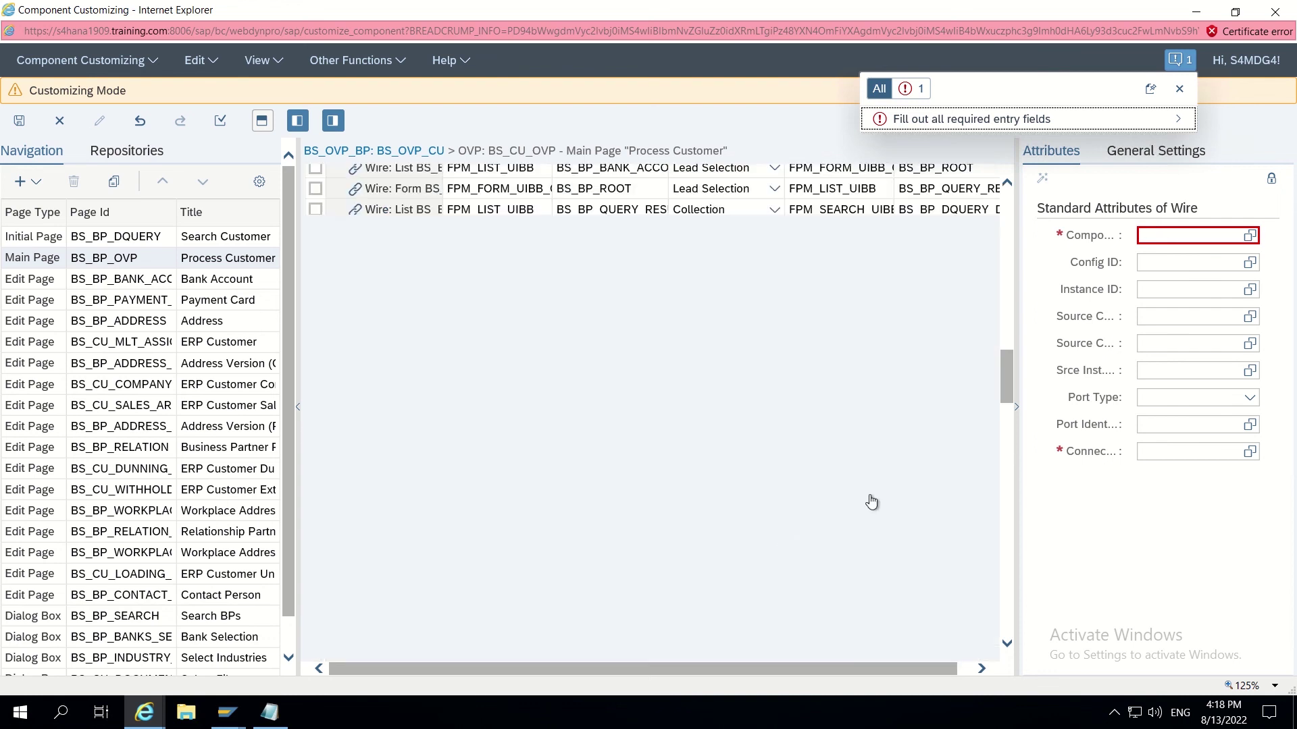
{"action": "scroll", "coordinate": [810, 527], "scroll_direction": "down", "scroll_amount": 5}
{"action": "scroll", "coordinate": [779, 466], "scroll_direction": "down", "scroll_amount": 3}
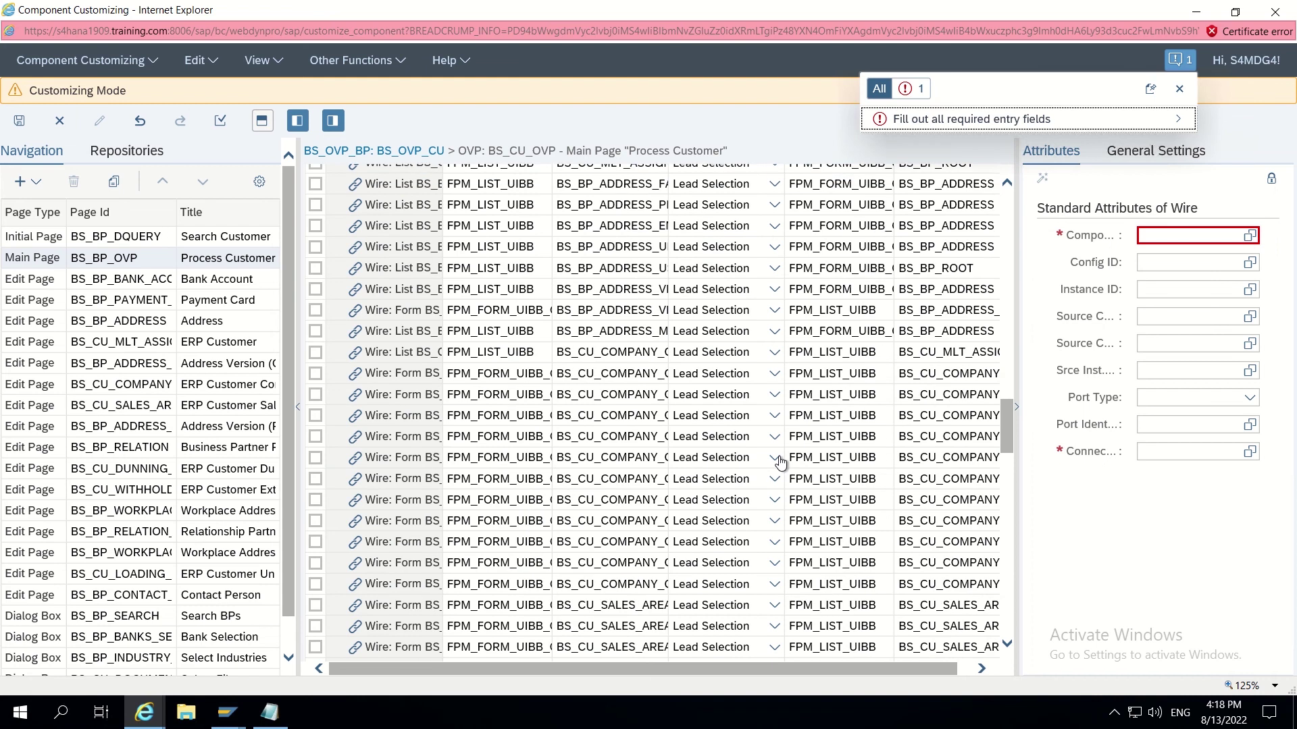
{"action": "scroll", "coordinate": [779, 461], "scroll_direction": "down", "scroll_amount": 5}
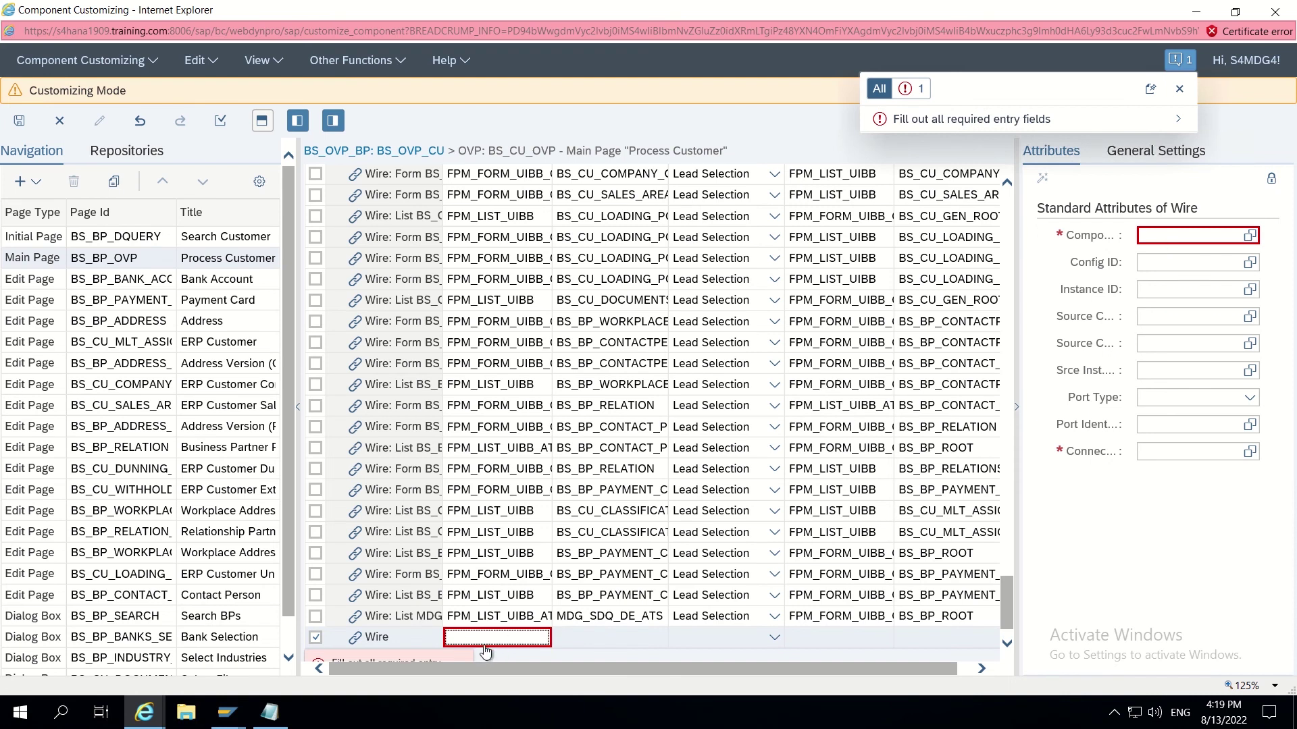
- Set the component of the new wire to FPM_FORM_UIBB_GL2
{"action": "left_click", "coordinate": [462, 639]}
{"action": "type", "text": "FP"}
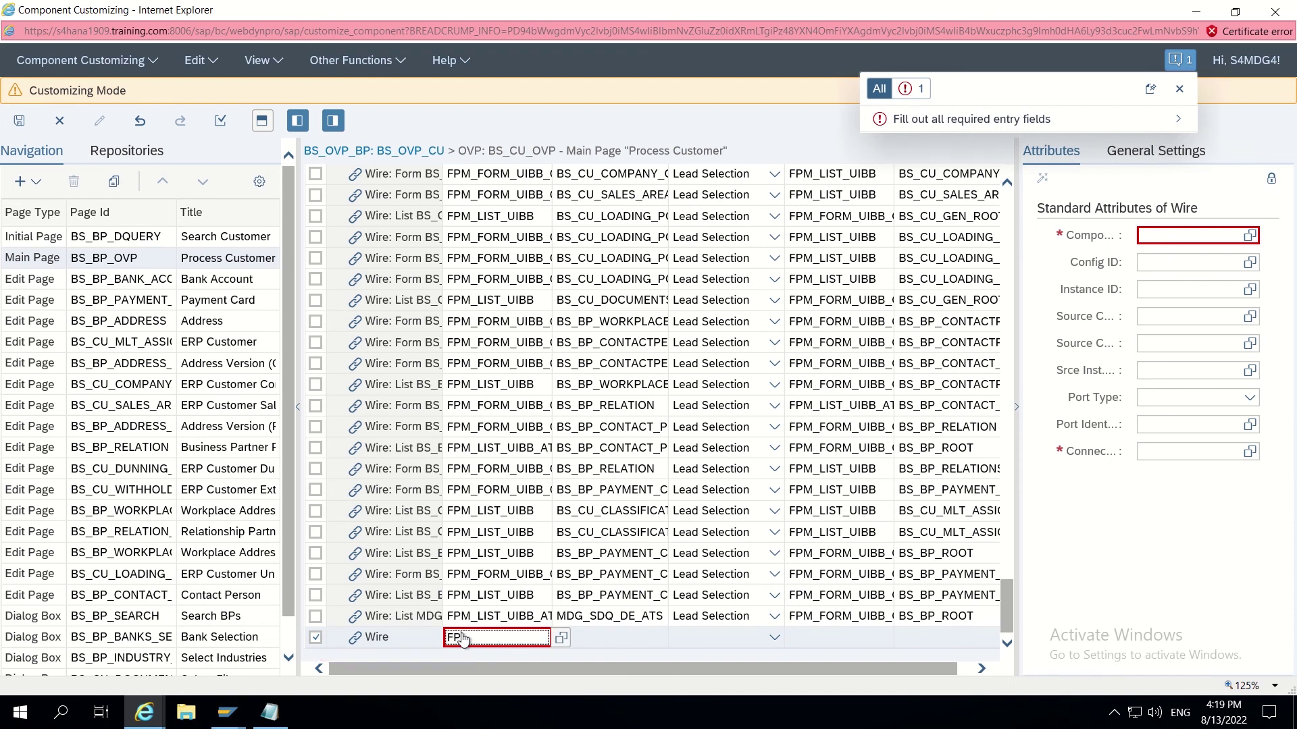
{"action": "type", "text": "M_FOR"}
{"action": "type", "text": "M_"}
{"action": "type", "text": "UIBB"}
{"action": "type", "text": "_"}
{"action": "type", "text": "GL"}
{"action": "key", "text": "BackSpace"}
{"action": "key", "text": "BackSpace"}
{"action": "type", "text": "GL2"}
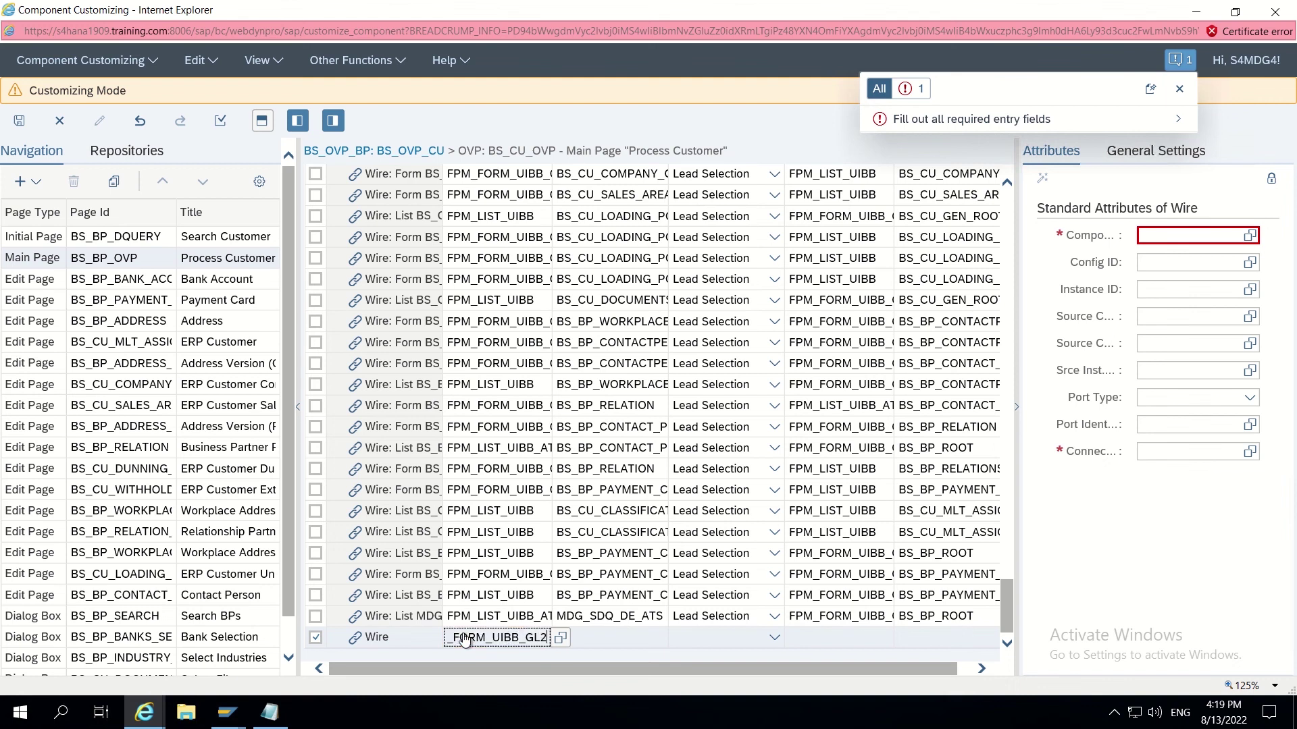
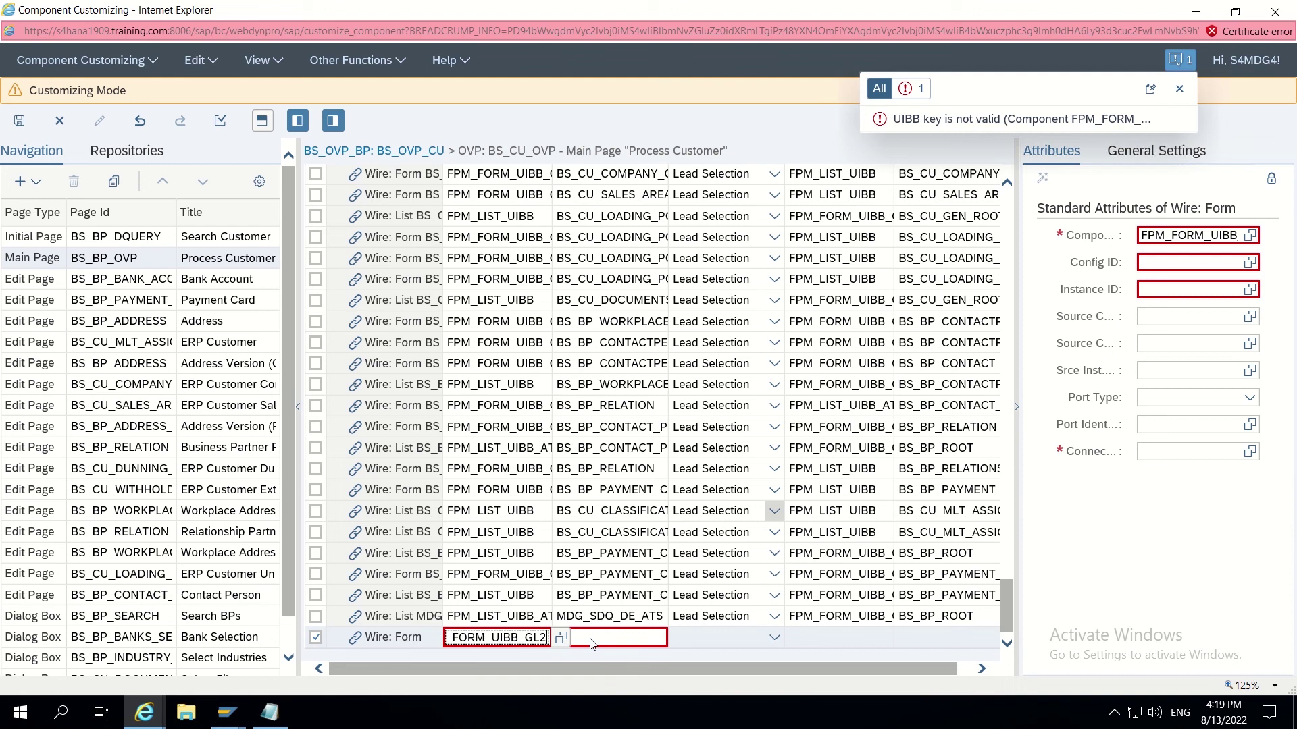
- Assign ZMDG_ZCUSTOM_FORM as the configuration ID of the new wire
{"action": "left_click", "coordinate": [591, 643]}
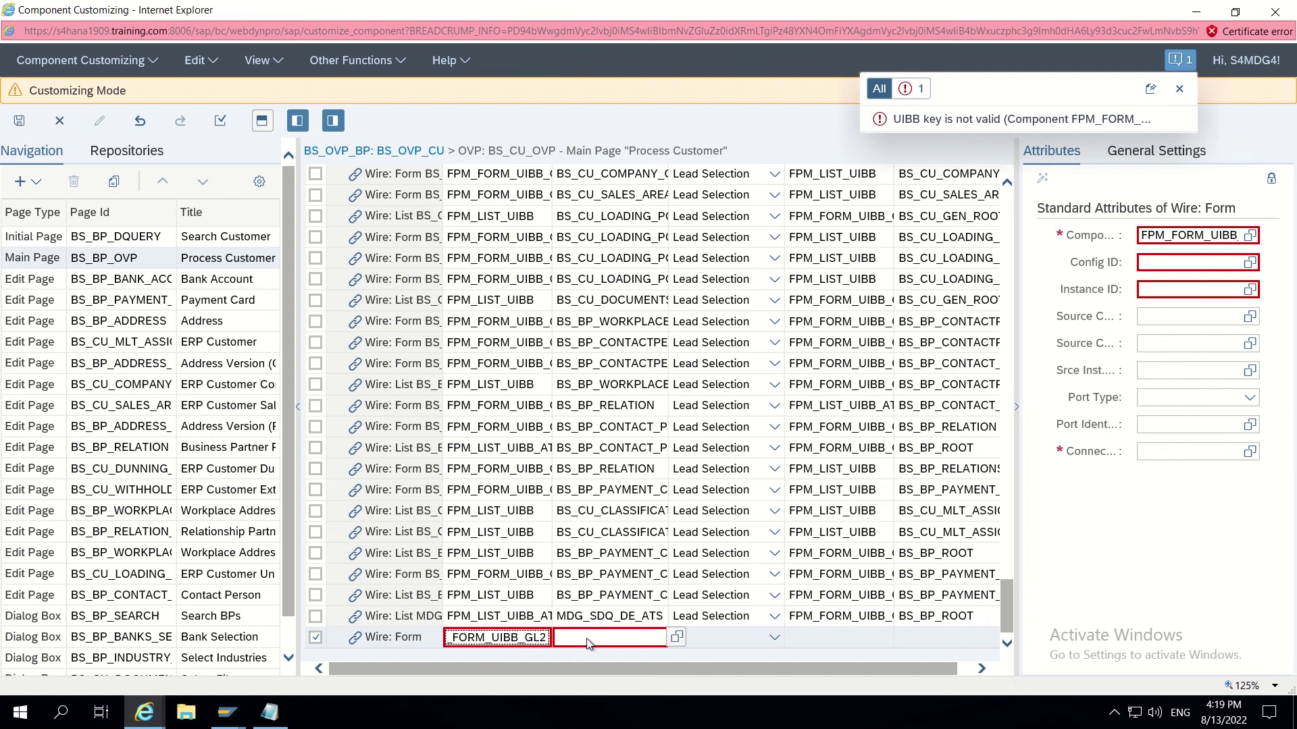
{"action": "left_click", "coordinate": [566, 644]}
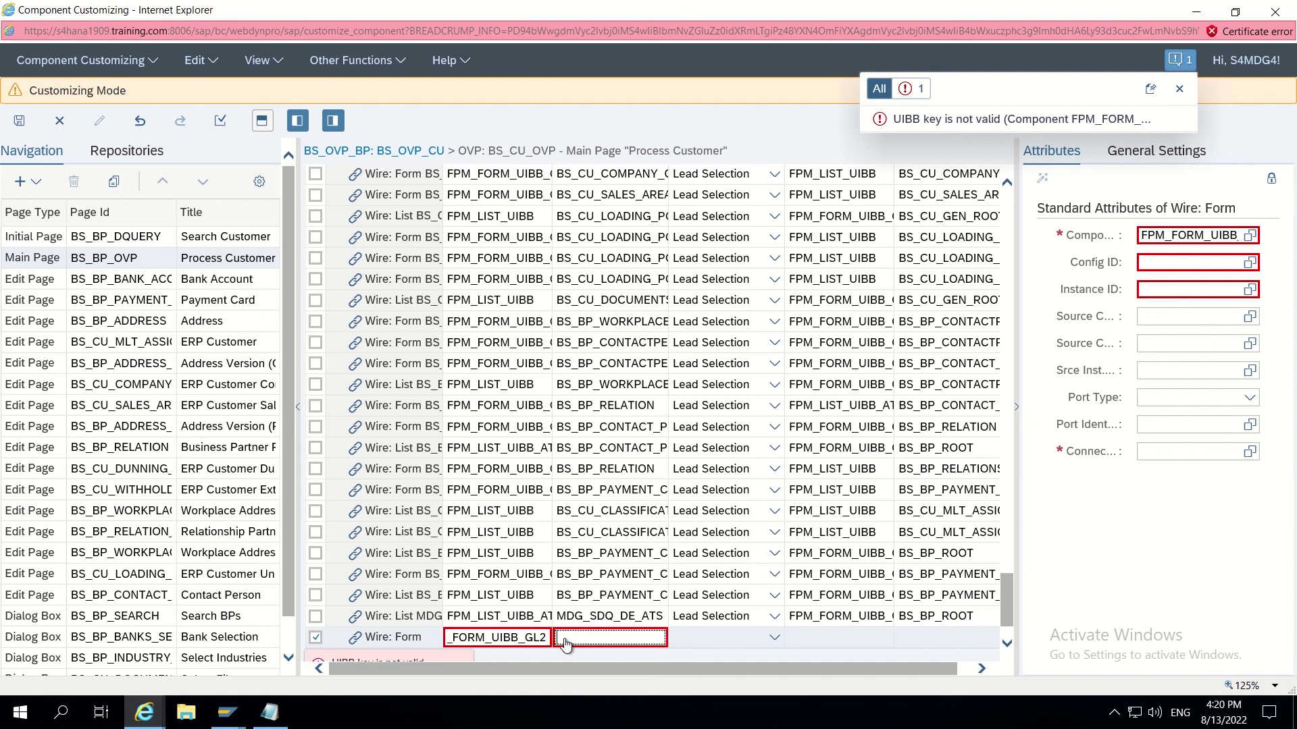
{"action": "type", "text": "Z"}
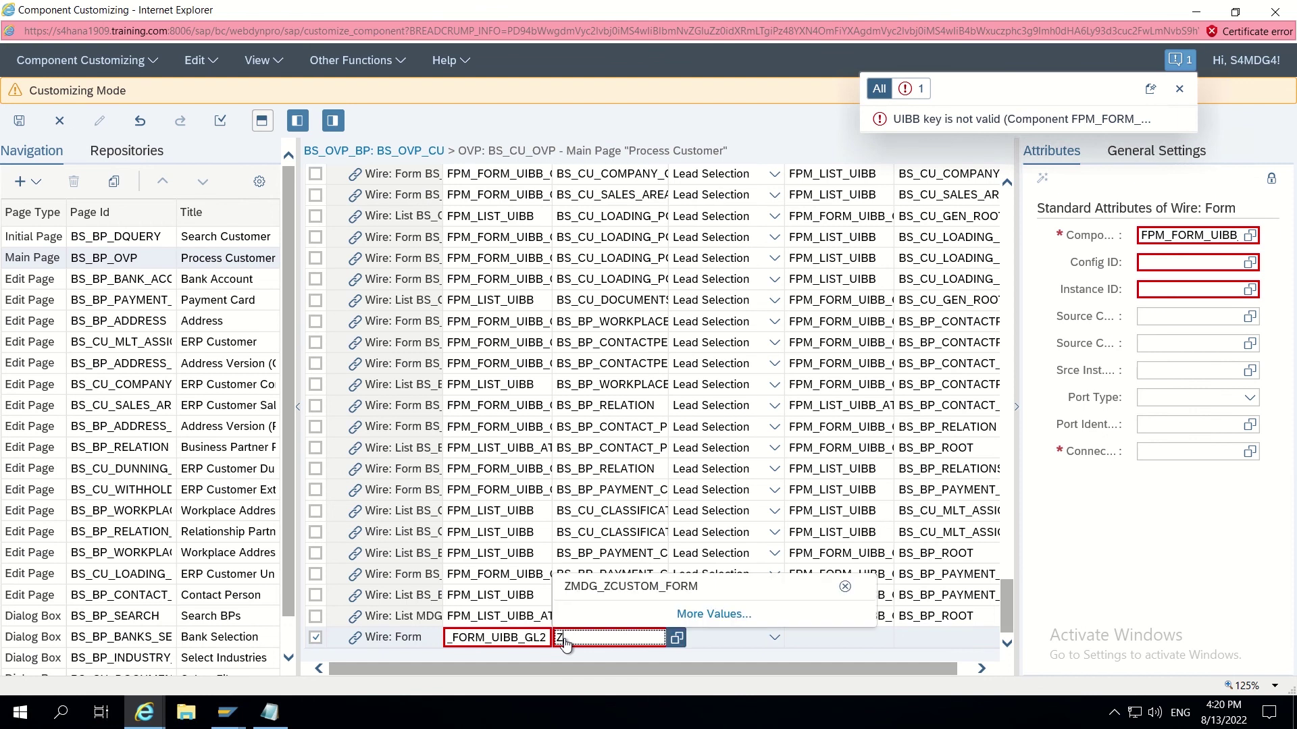
{"action": "left_click", "coordinate": [621, 587]}
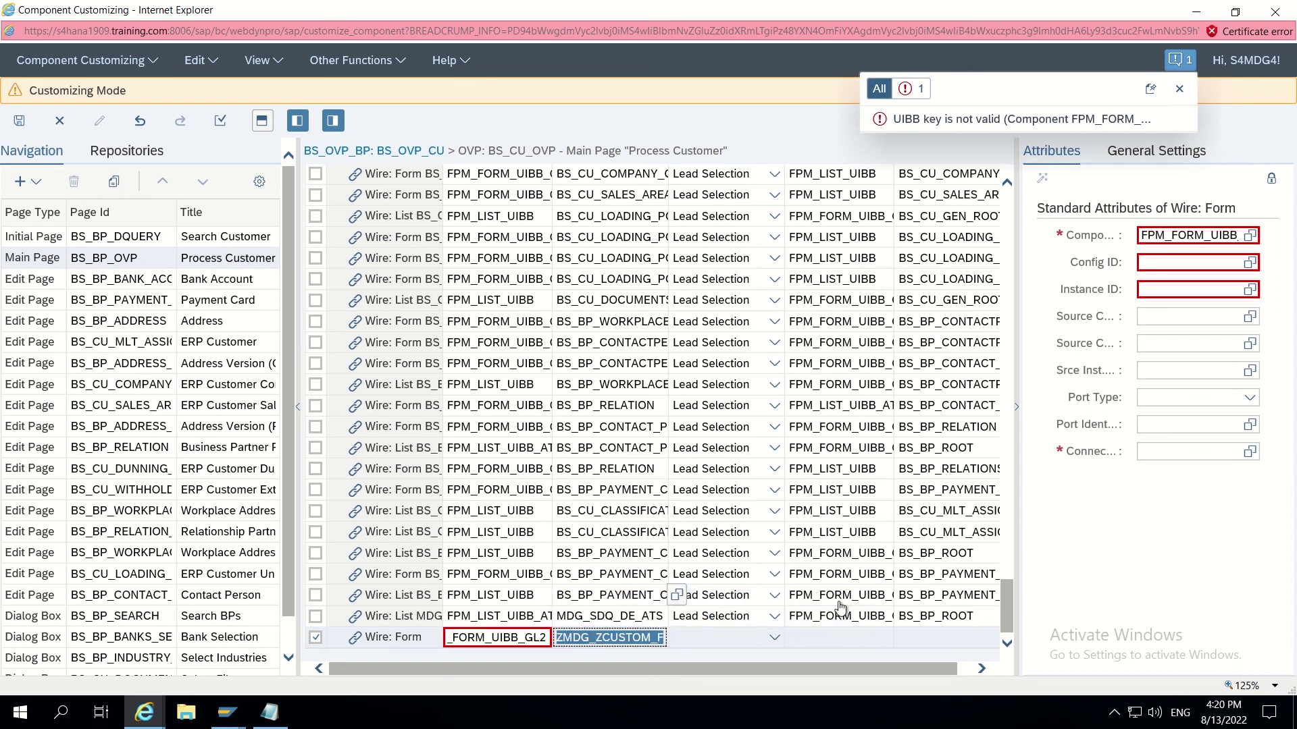
- Set the wire's source component to FPM_FORM_UIBB_GL2 and its source configuration name to BS_BP_ROOT
{"action": "left_click", "coordinate": [1133, 316]}
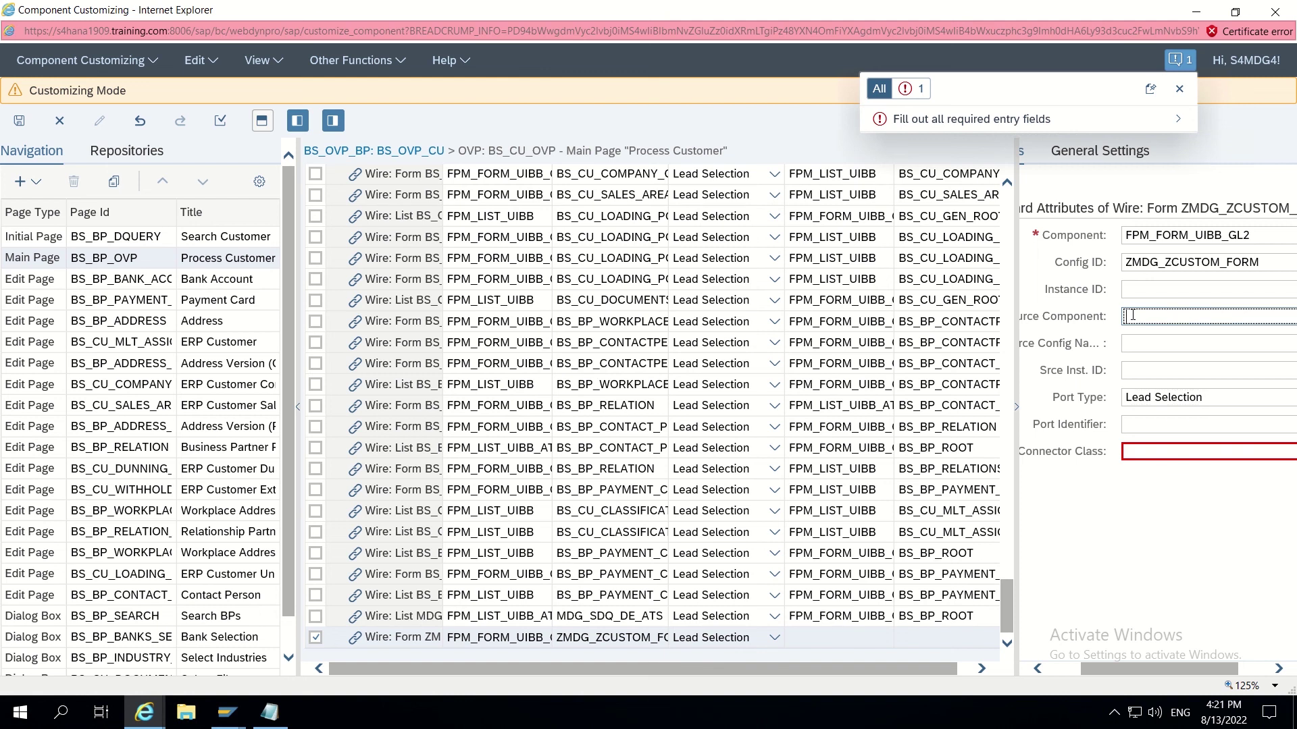
{"action": "type", "text": "FPM_FORM_UIBB_GL2"}
{"action": "left_click", "coordinate": [1141, 342]}
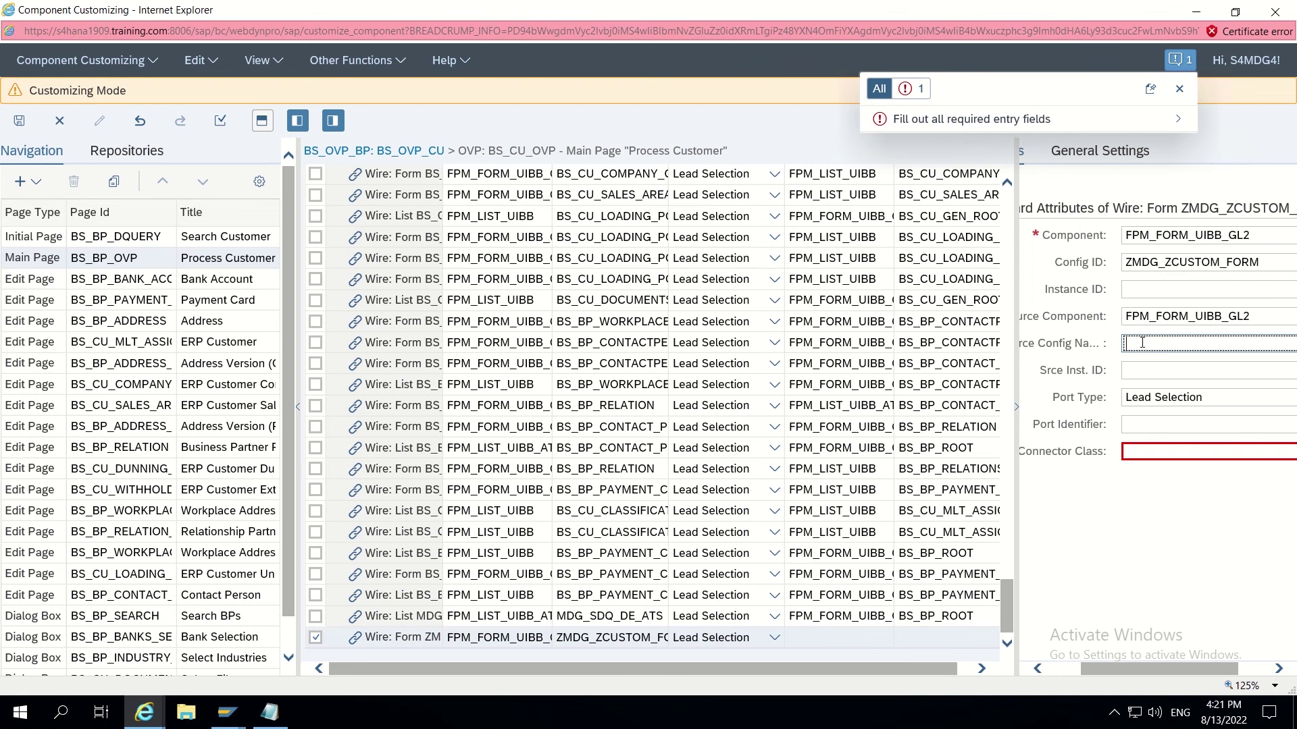
{"action": "type", "text": "BS_BP_ROOT"}
{"action": "key", "text": "Return"}
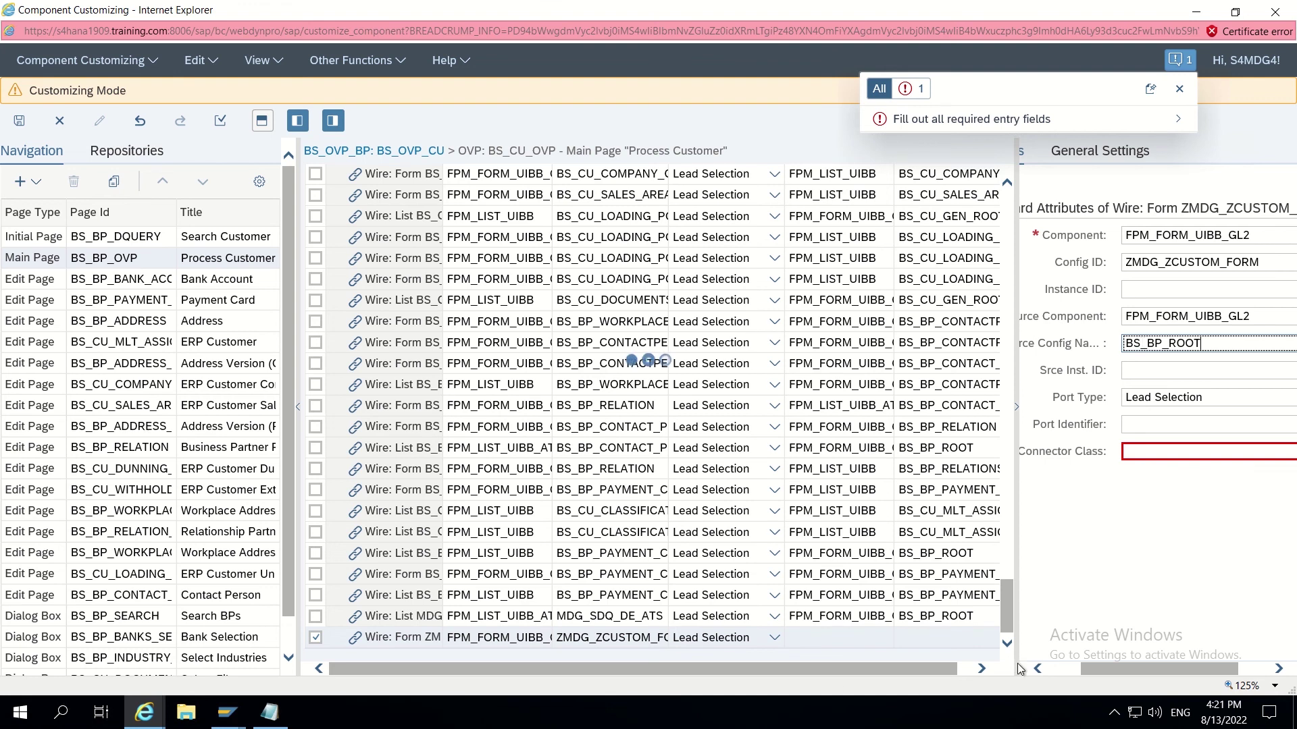
- Switch to the GenIL Model Editor in SAP GUI and show the relations of root object BP_Root
{"action": "left_click", "coordinate": [234, 726]}
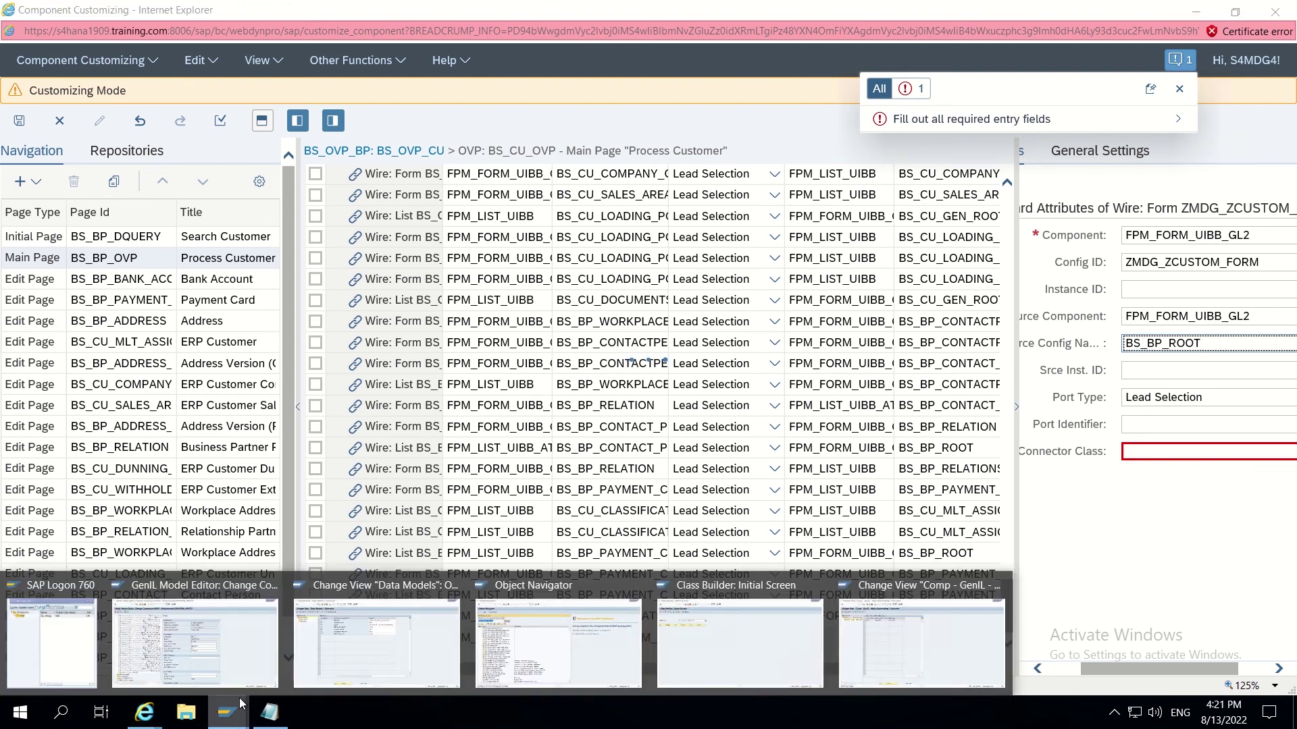
{"action": "left_click", "coordinate": [230, 657]}
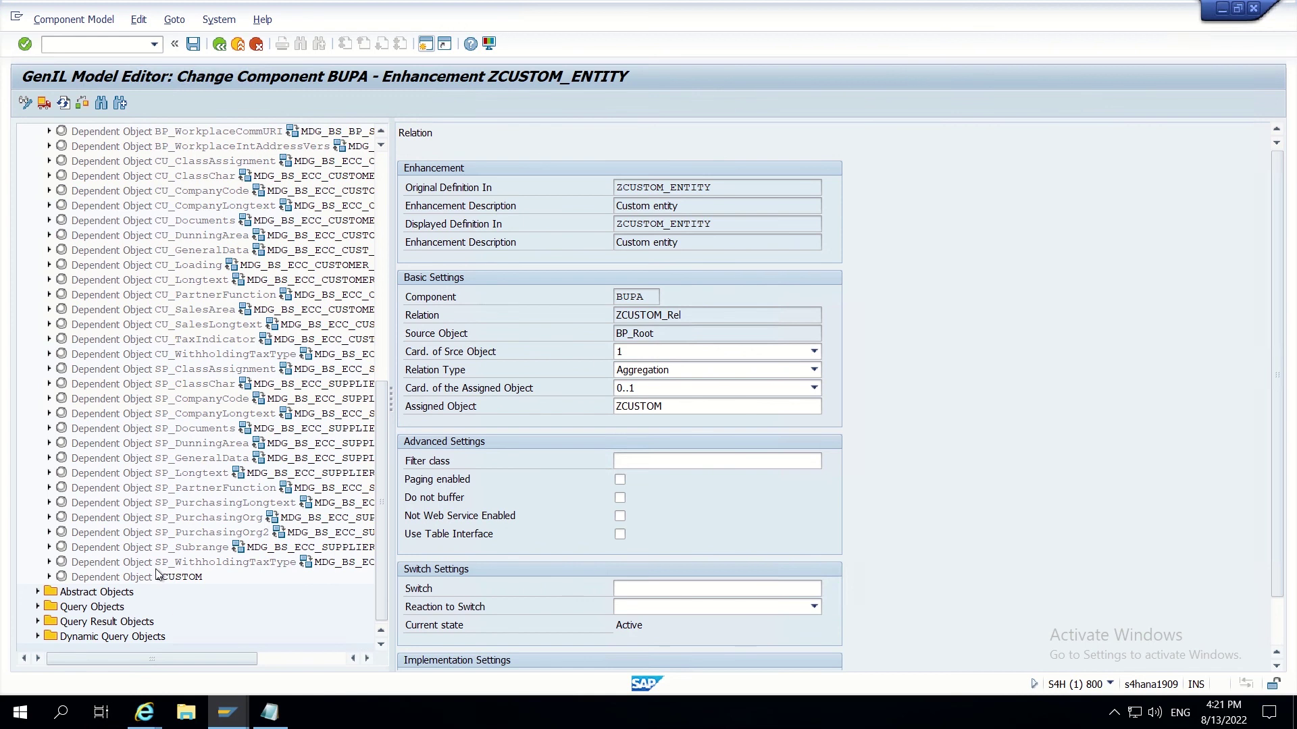
{"action": "left_click", "coordinate": [137, 578]}
{"action": "scroll", "coordinate": [148, 473], "scroll_direction": "up", "scroll_amount": 7}
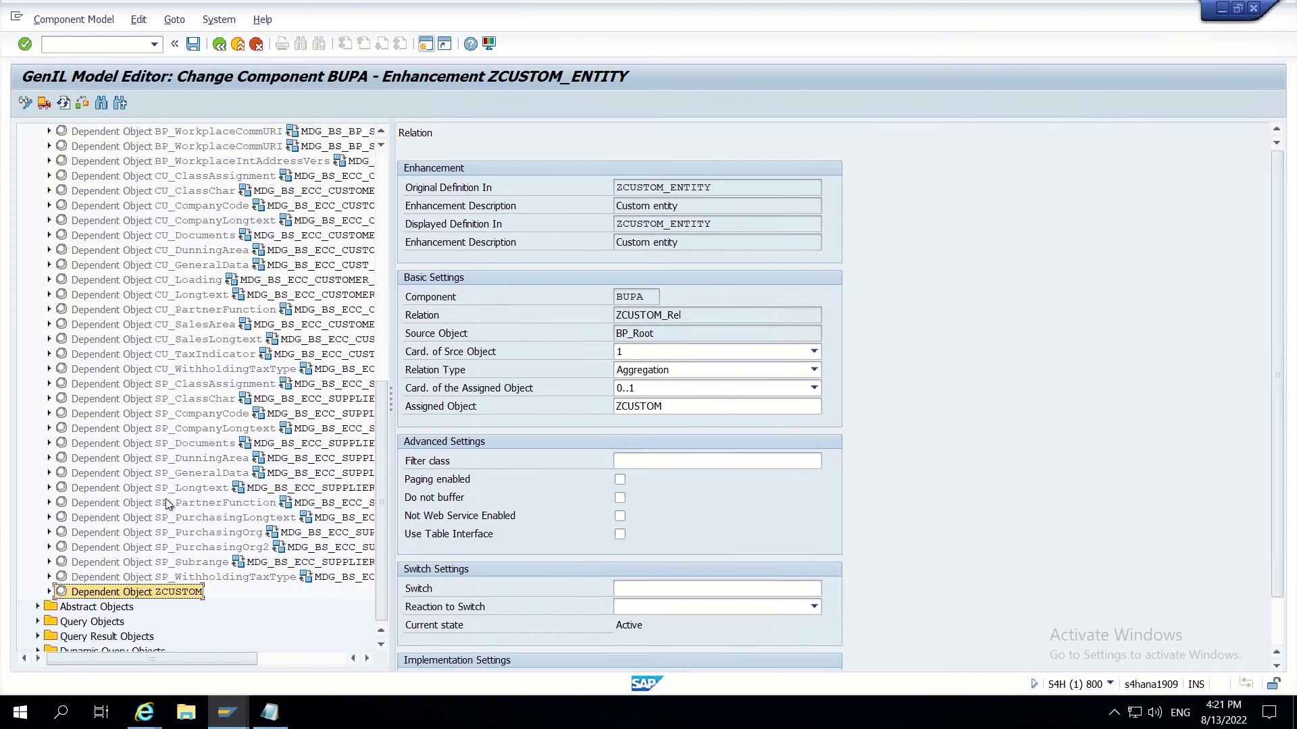
{"action": "scroll", "coordinate": [160, 336], "scroll_direction": "up", "scroll_amount": 4}
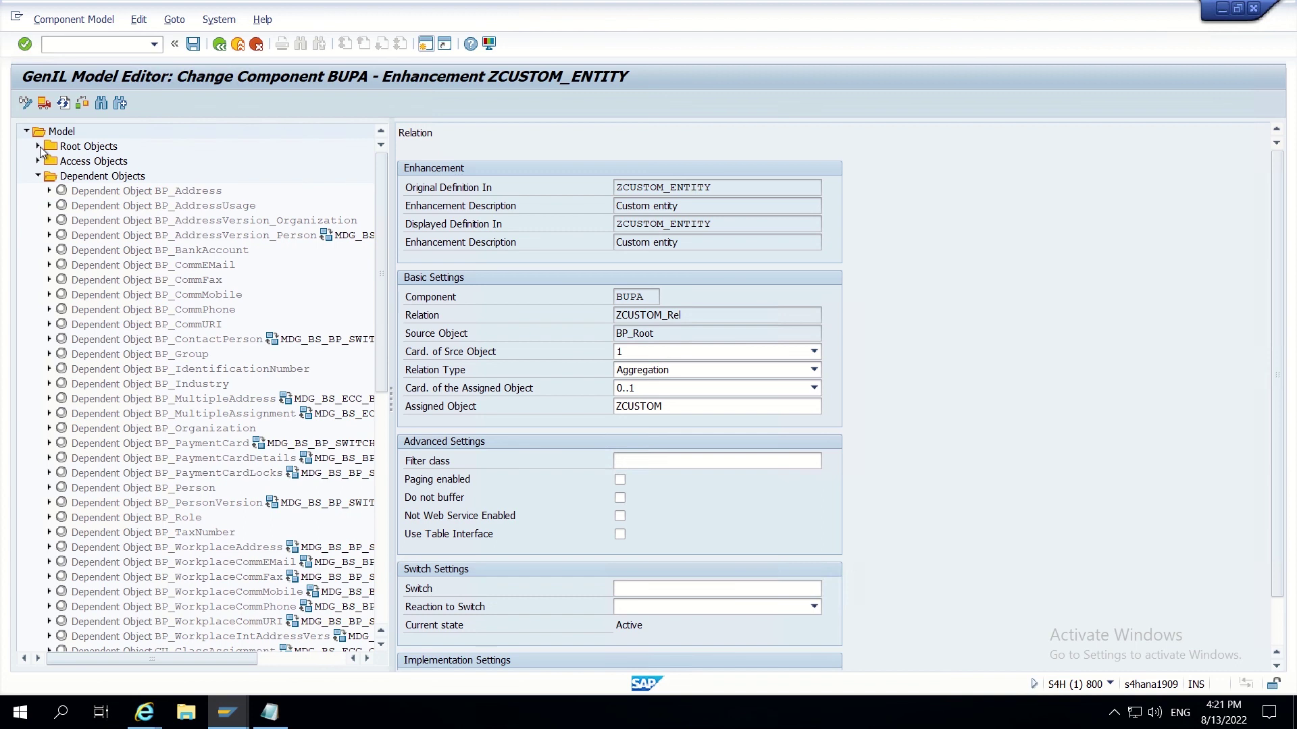
{"action": "left_click", "coordinate": [39, 146]}
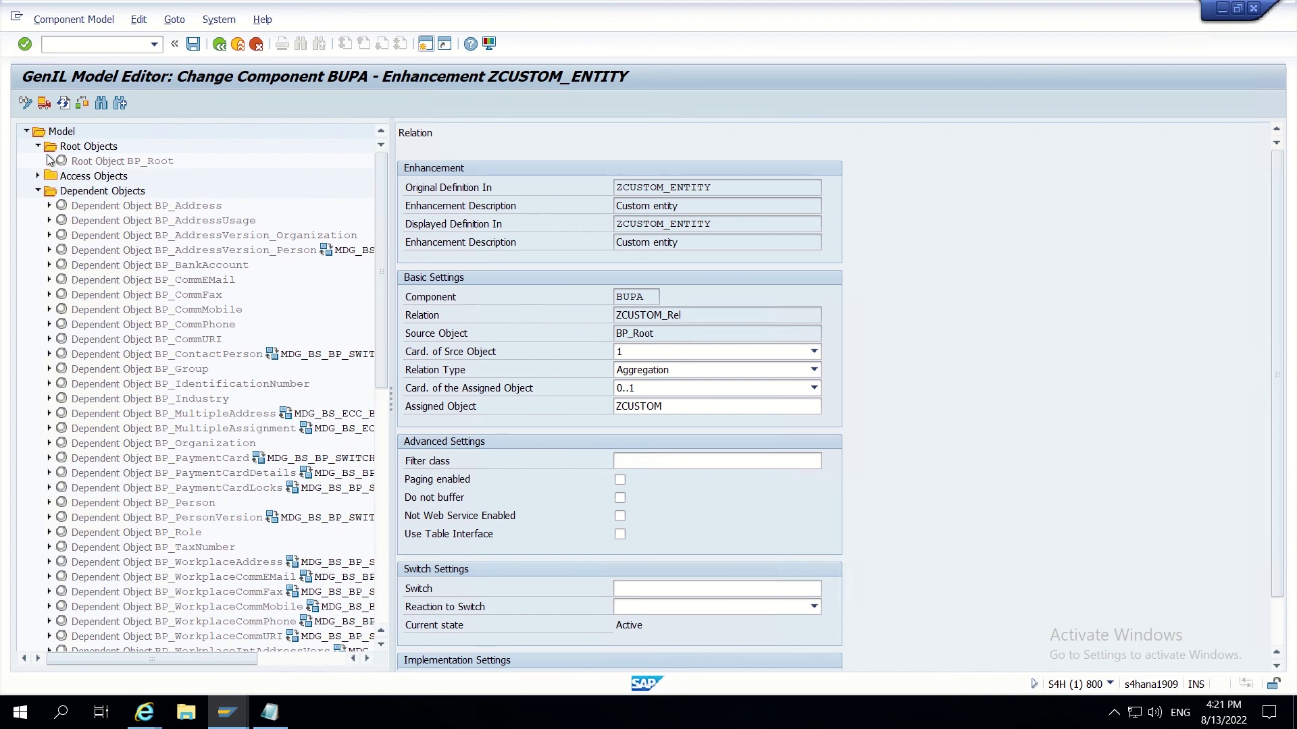
{"action": "left_click", "coordinate": [49, 162]}
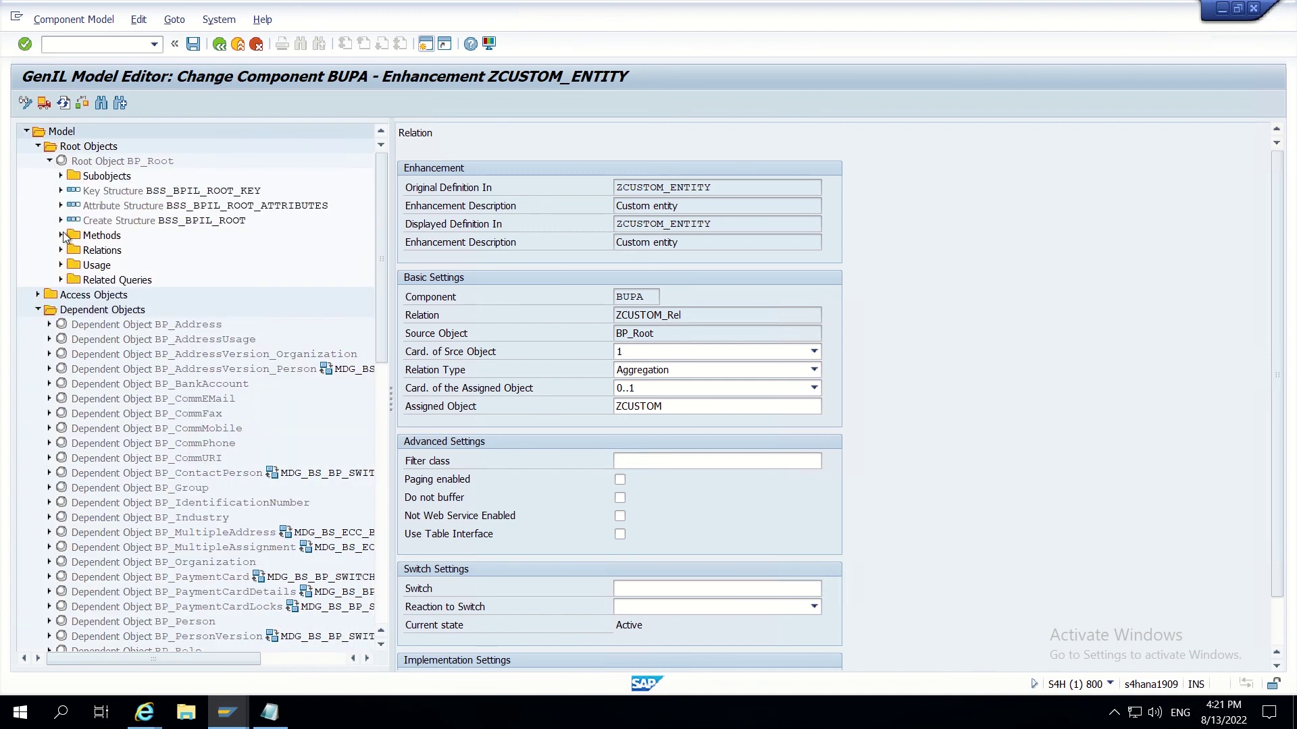
{"action": "left_click", "coordinate": [60, 251]}
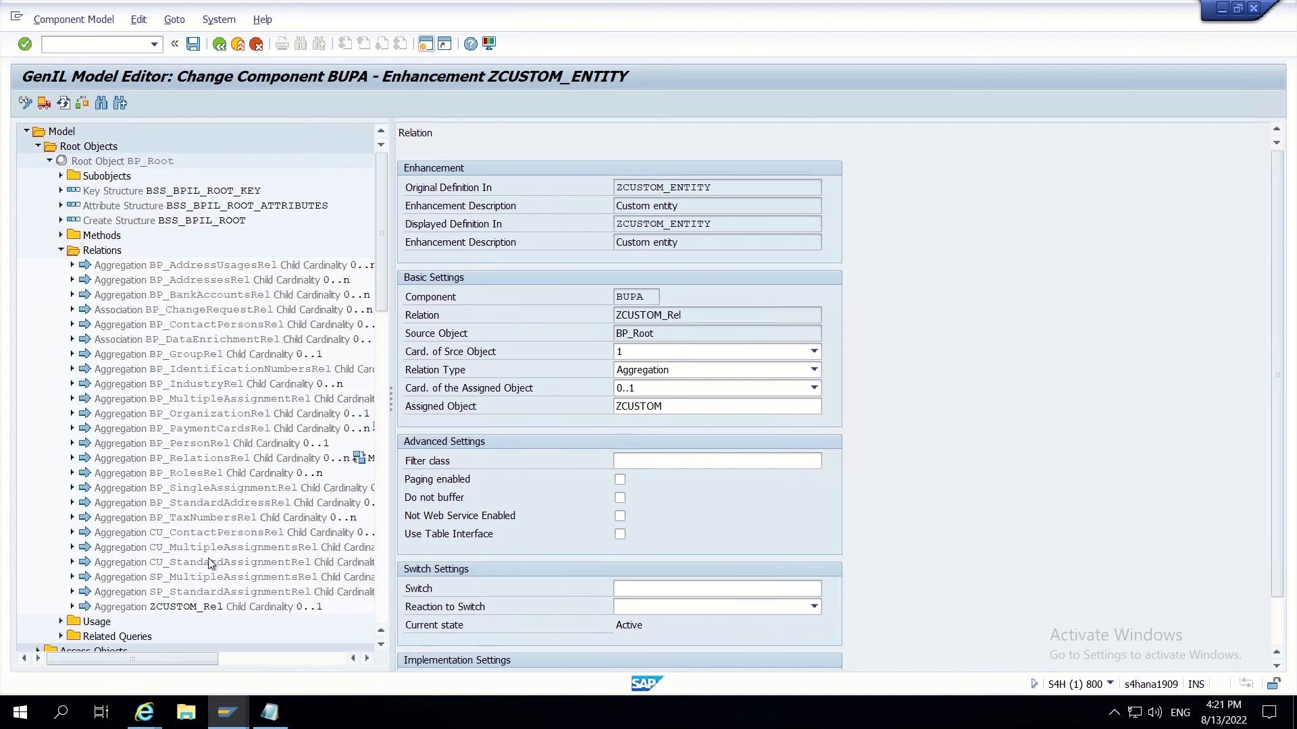
- Check the name of the ZCUSTOM_Rel relation of BP_Root in the GenIL Model Editor and return to the wire in Component Customizing
{"action": "left_click", "coordinate": [150, 607]}
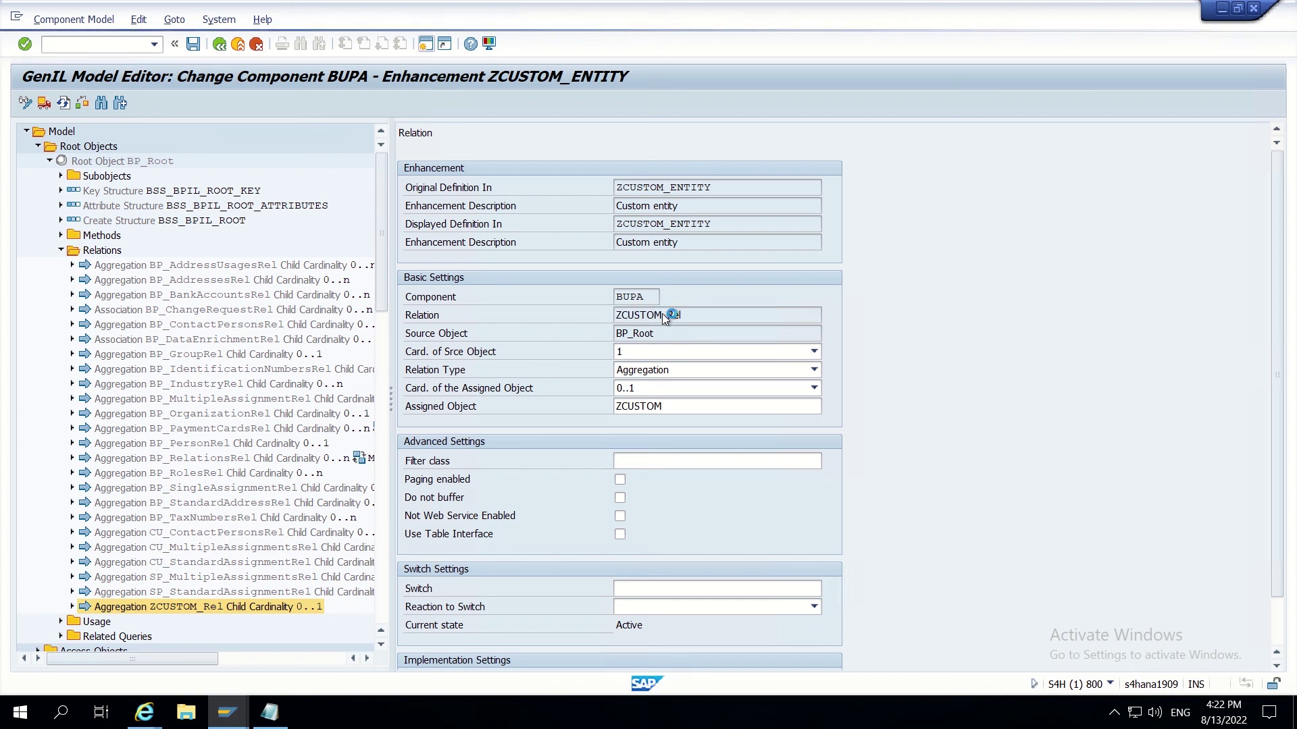
{"action": "key", "text": "alt+Tab"}
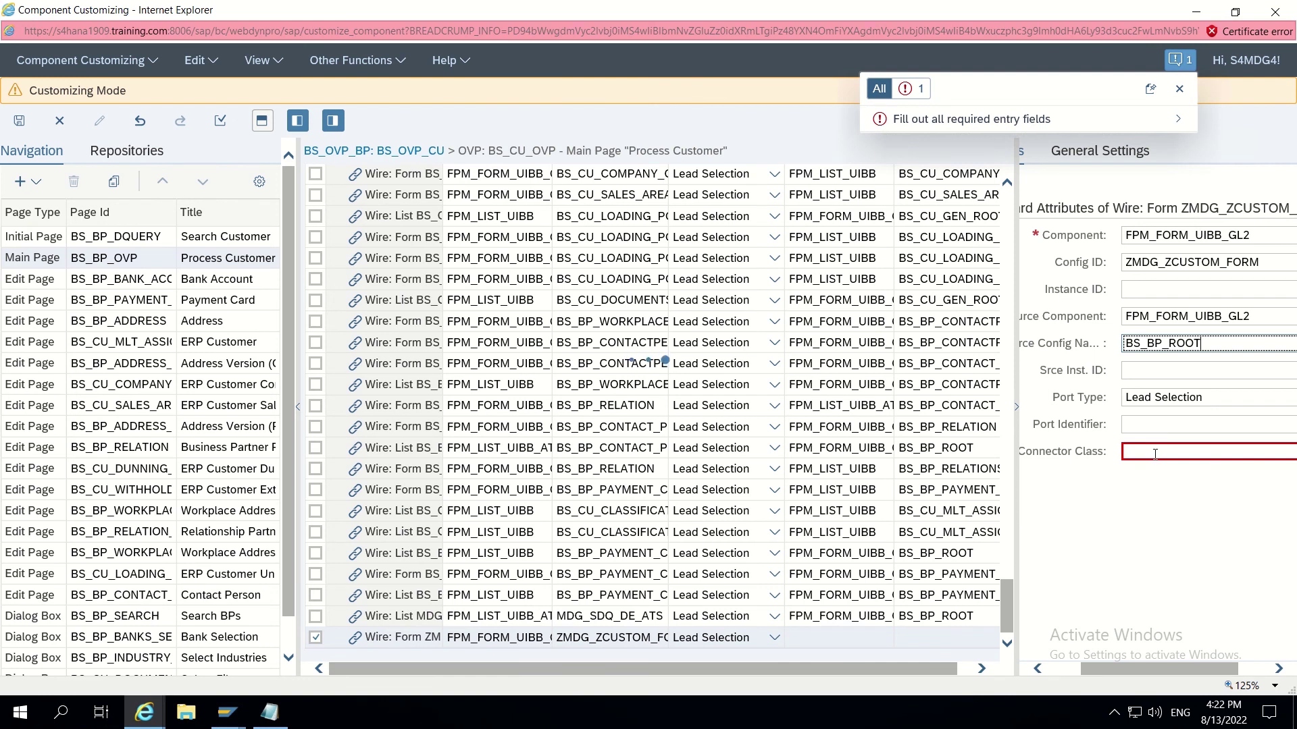
{"action": "key", "text": "alt+Tab"}
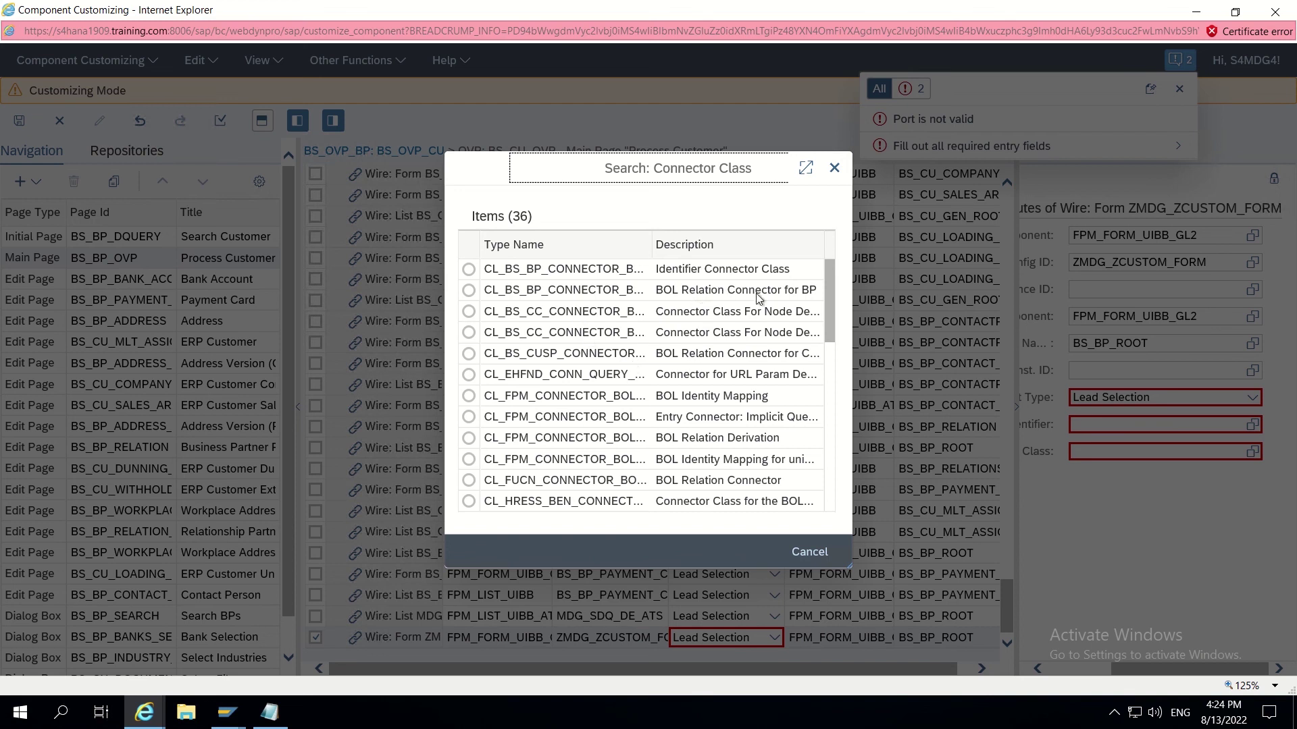
- Set the wire's connector class to the BOL Relation Connector for BP, port identifier to STANDARD and relation name to ZCUSTOM_Rel, and save
{"action": "left_click", "coordinate": [606, 298]}
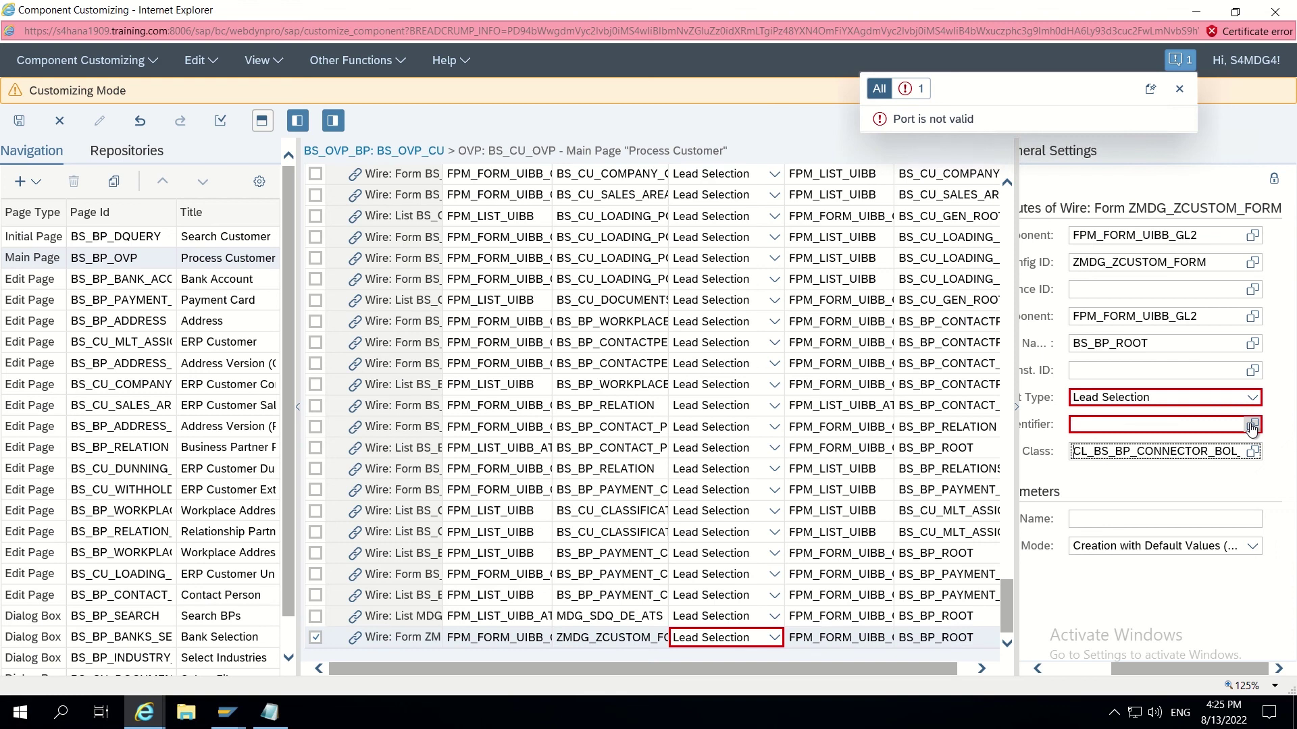
{"action": "left_click", "coordinate": [1251, 426]}
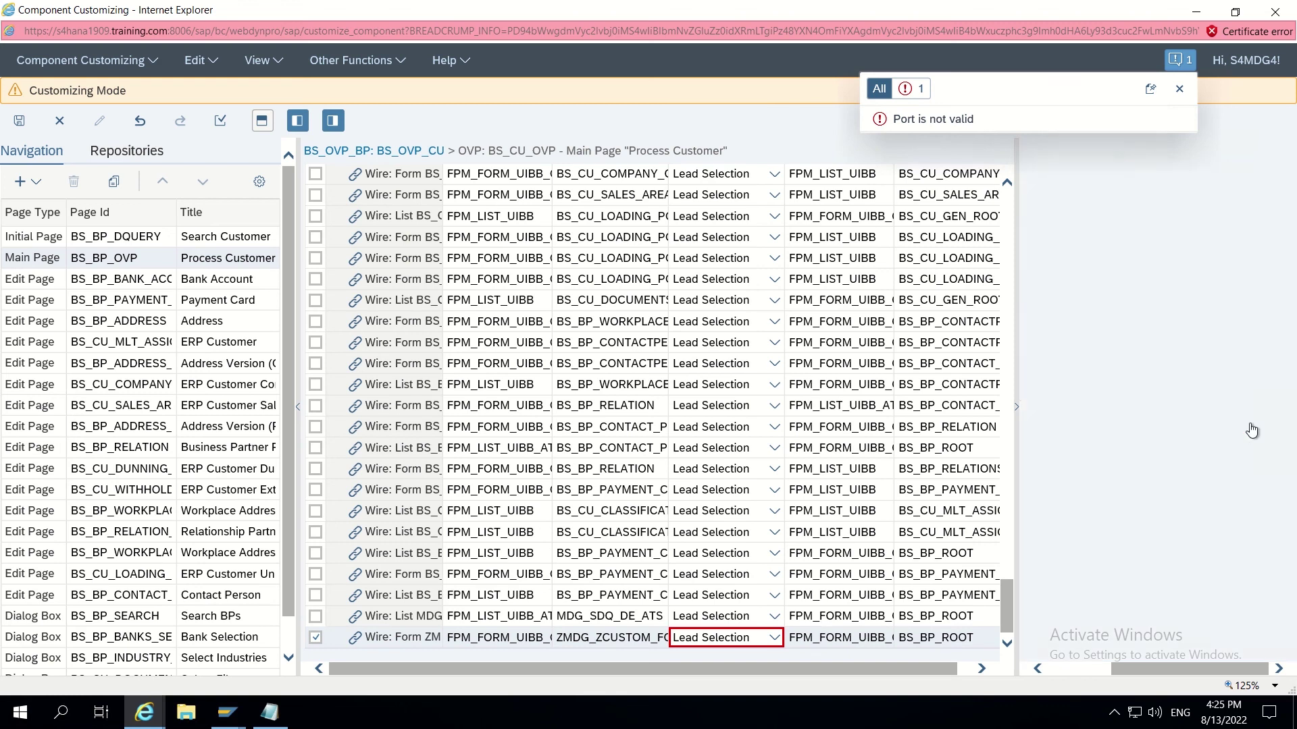
{"action": "left_click", "coordinate": [1252, 426]}
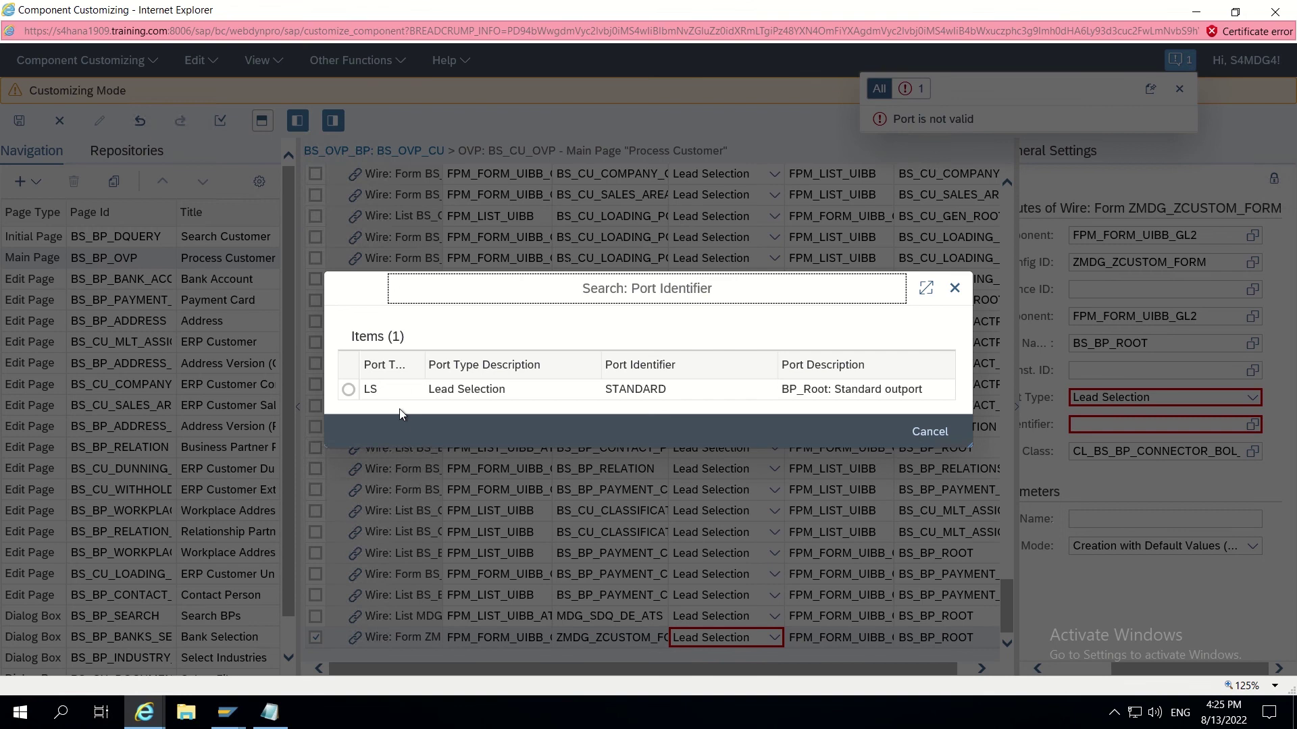
{"action": "left_click", "coordinate": [349, 391]}
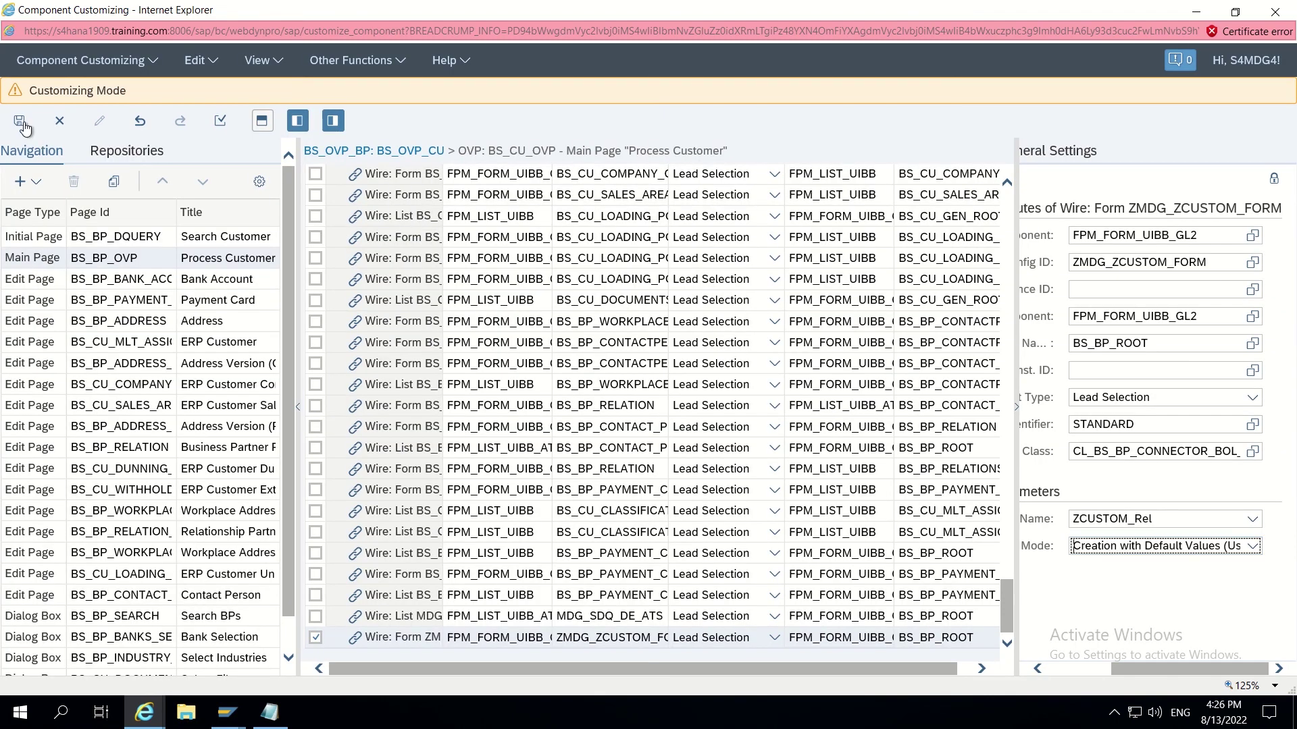
{"action": "left_click", "coordinate": [21, 124]}
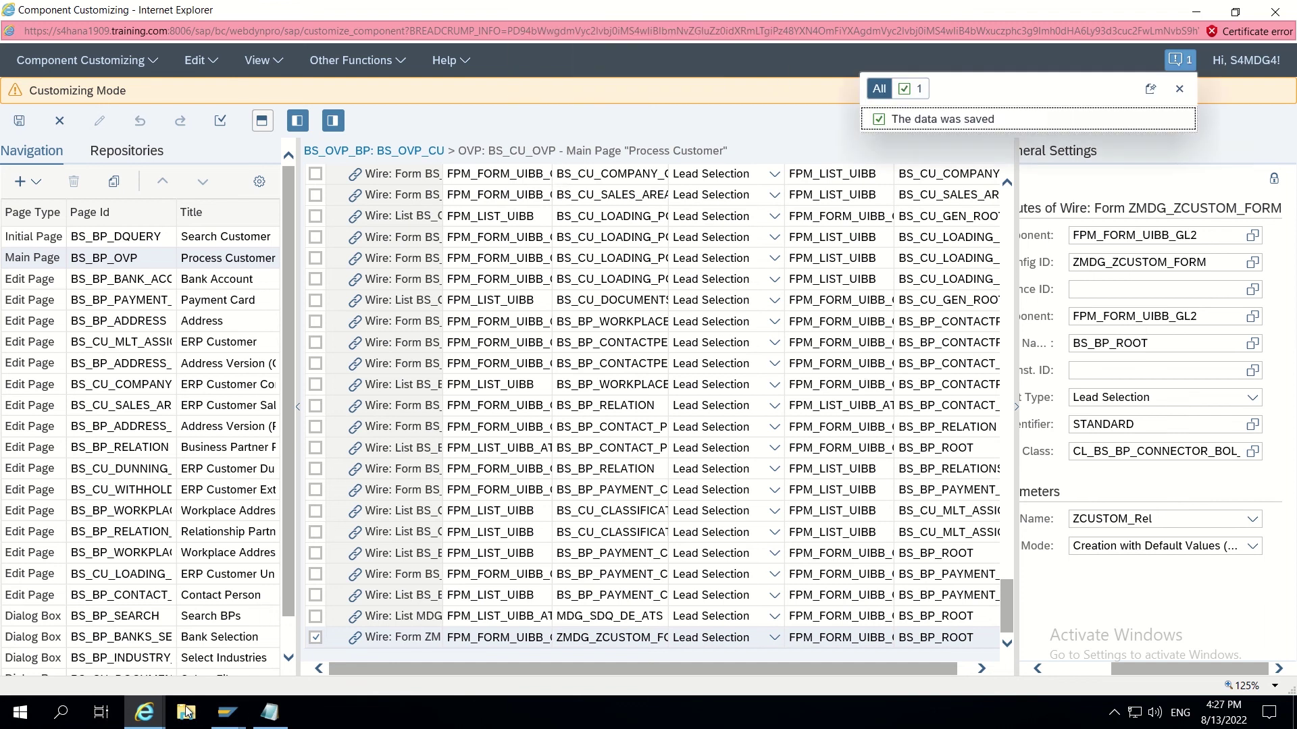
- Leave the GenIL node customizing session in SAP GUI, run transaction nwbc and open the /nwbc cockpit
{"action": "mouse_move", "coordinate": [230, 714]}
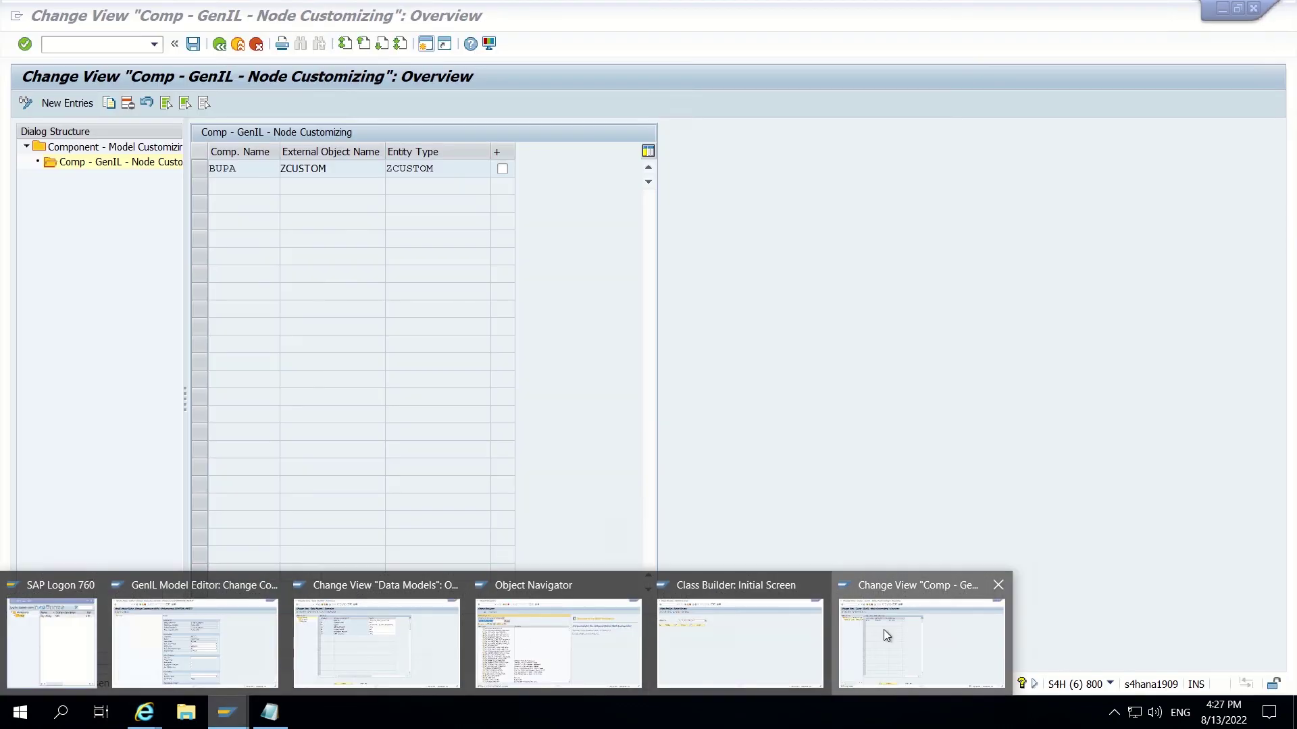
{"action": "left_click", "coordinate": [883, 629]}
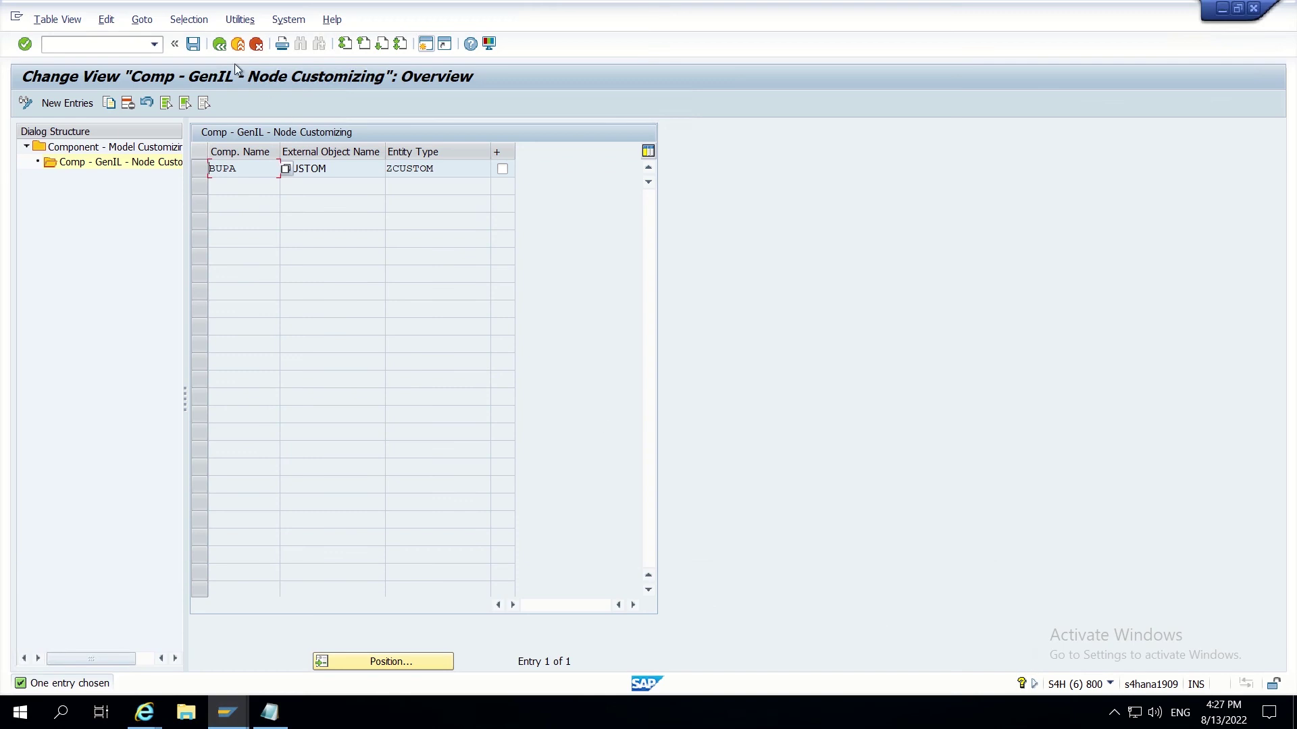
{"action": "left_click", "coordinate": [220, 44]}
{"action": "left_click", "coordinate": [219, 45]}
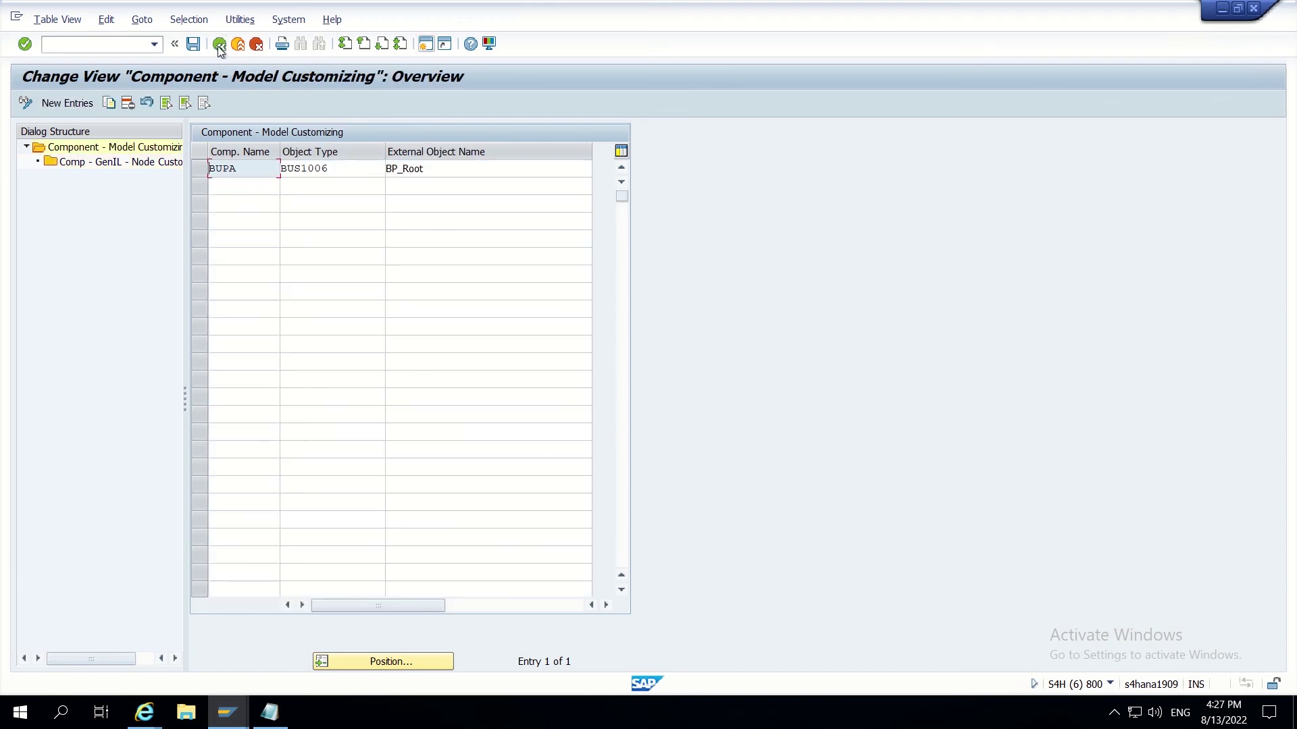
{"action": "left_click", "coordinate": [219, 44]}
{"action": "left_click", "coordinate": [220, 44]}
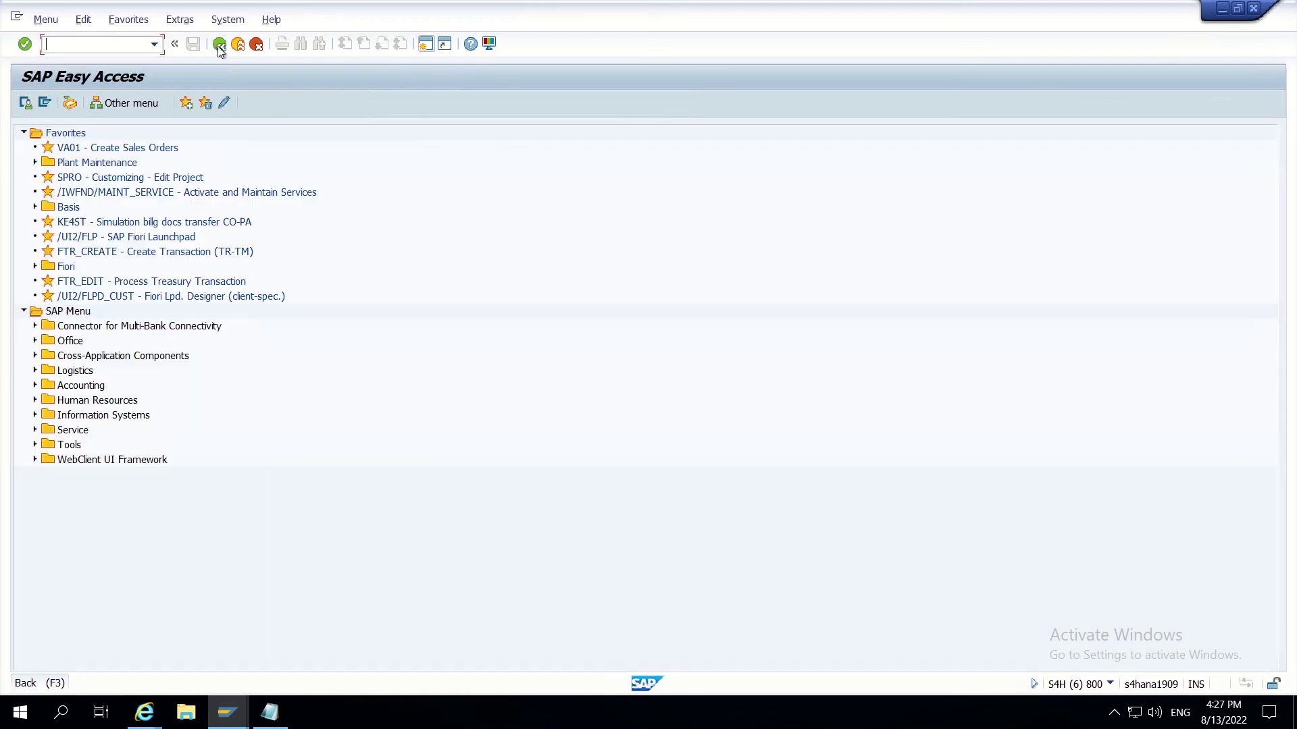
{"action": "type", "text": "nwbc"}
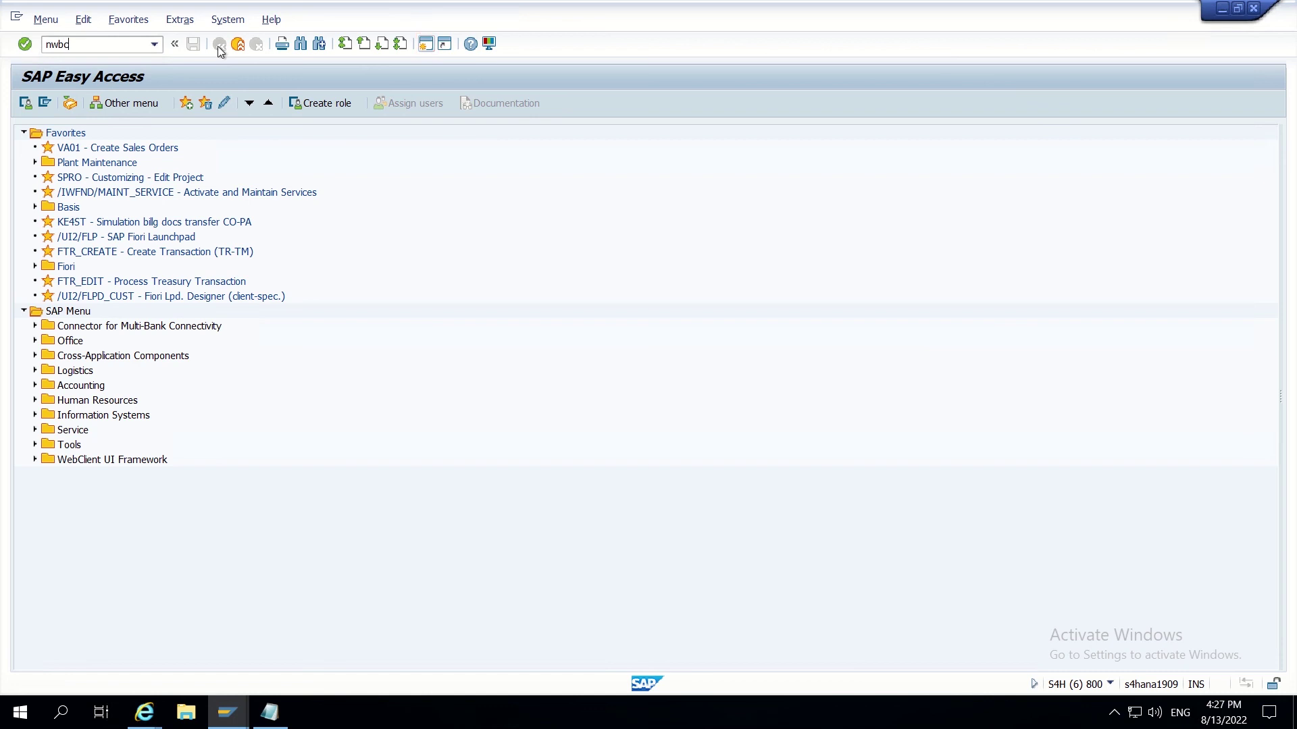
{"action": "key", "text": "Return"}
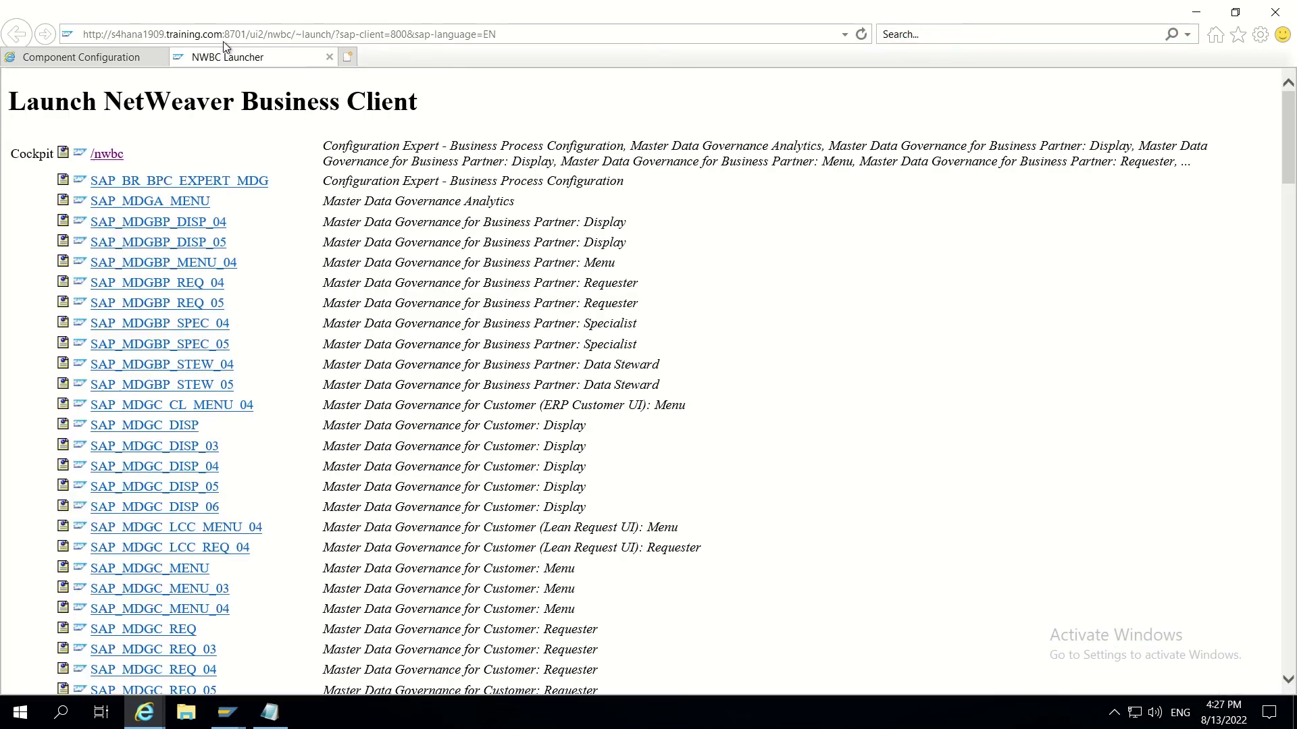
{"action": "left_click", "coordinate": [103, 155]}
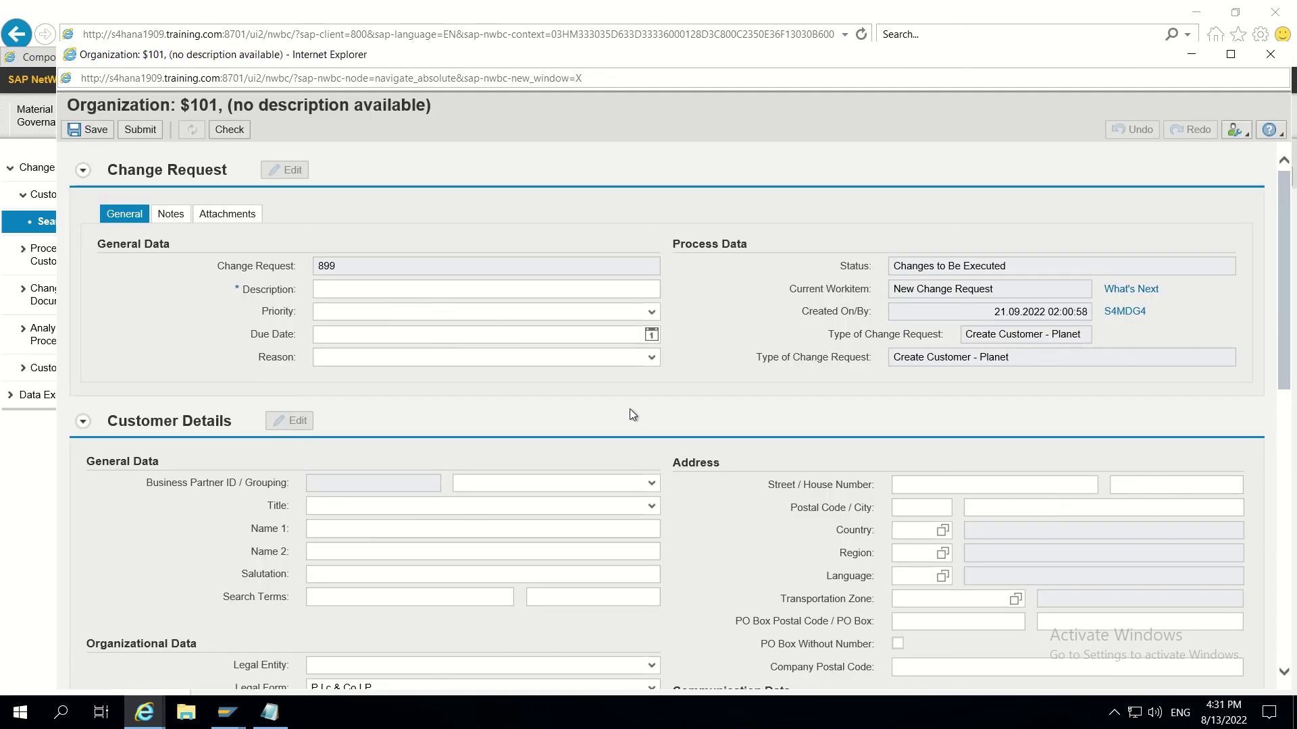
- Enter TEST as the Custom Router in the Custom Field section and try to create an entry there
{"action": "scroll", "coordinate": [629, 408], "scroll_direction": "down", "scroll_amount": 5}
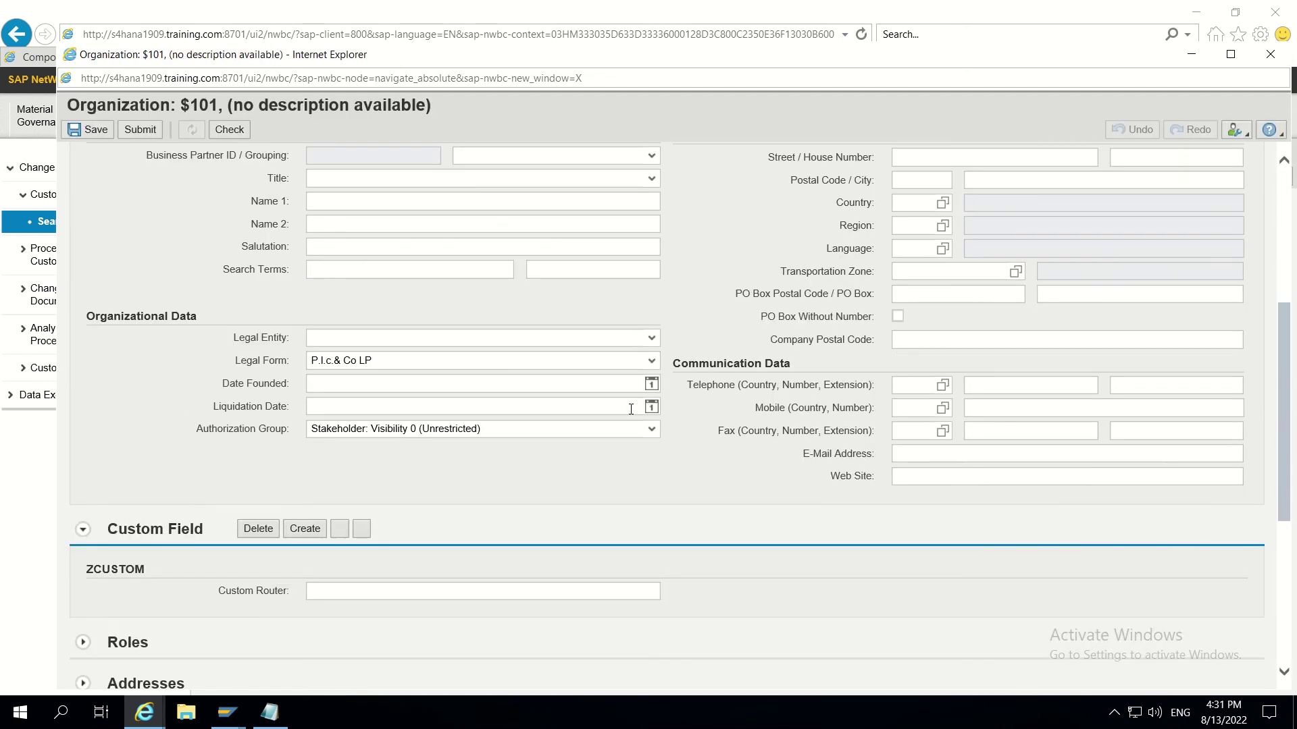
{"action": "scroll", "coordinate": [631, 410], "scroll_direction": "down", "scroll_amount": 1}
{"action": "left_click", "coordinate": [342, 509]}
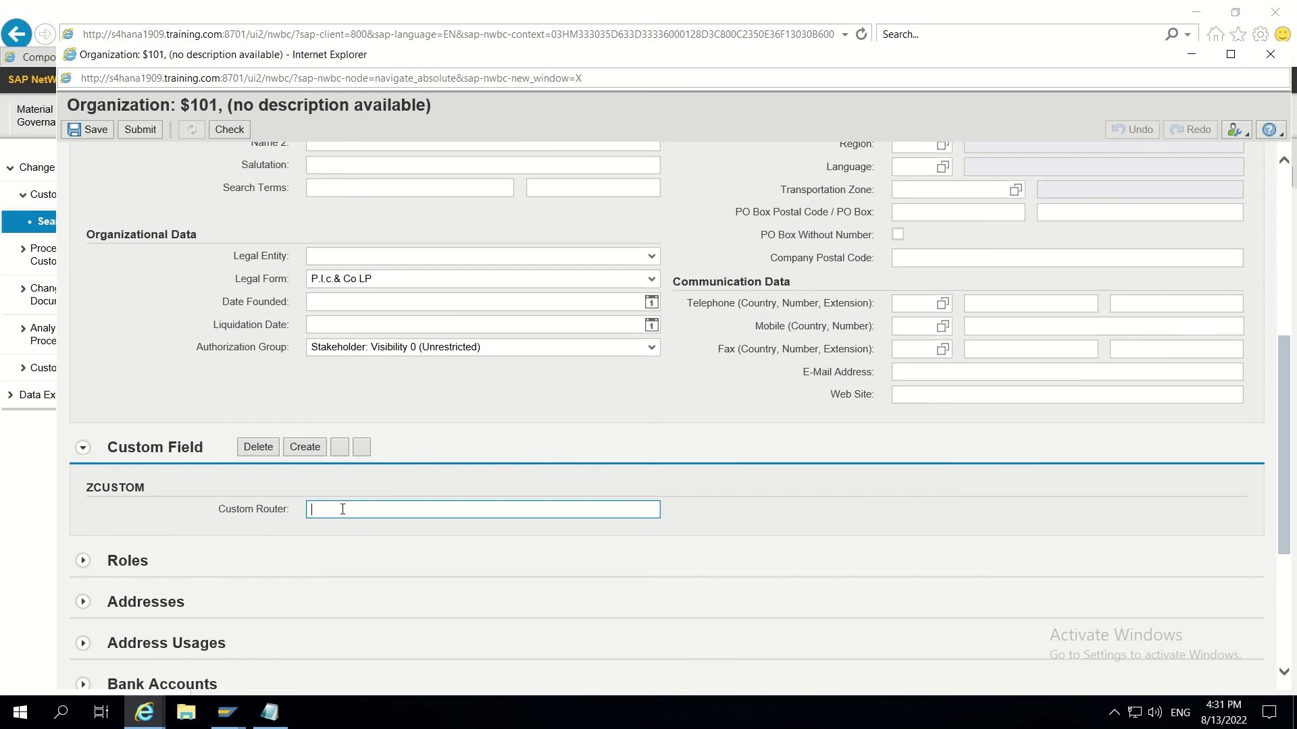
{"action": "type", "text": "tetstestet"}
{"action": "key", "text": "BackSpace"}
{"action": "key", "text": "BackSpace"}
{"action": "key", "text": "BackSpace"}
{"action": "key", "text": "BackSpace"}
{"action": "key", "text": "BackSpace"}
{"action": "key", "text": "BackSpace"}
{"action": "key", "text": "BackSpace"}
{"action": "key", "text": "BackSpace"}
{"action": "key", "text": "BackSpace"}
{"action": "key", "text": "BackSpace"}
{"action": "type", "text": "test"}
{"action": "key", "text": "Return"}
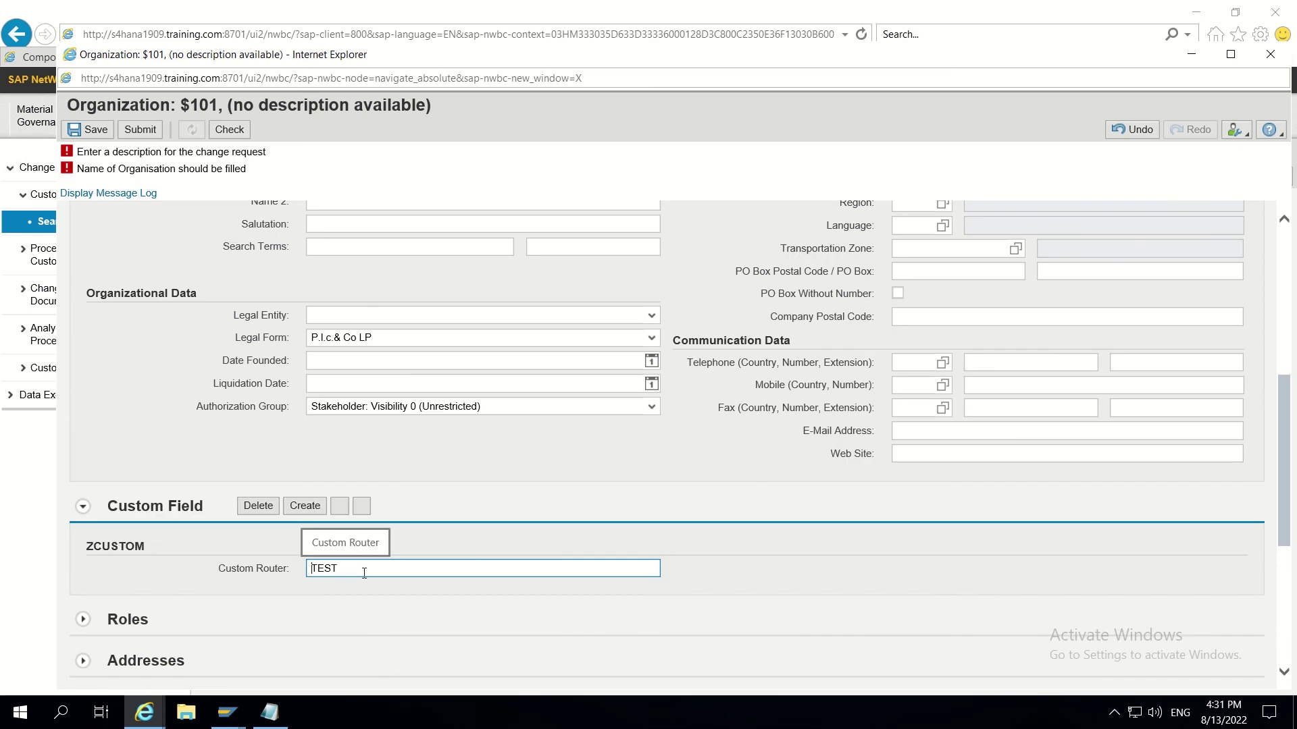
{"action": "left_click", "coordinate": [303, 512]}
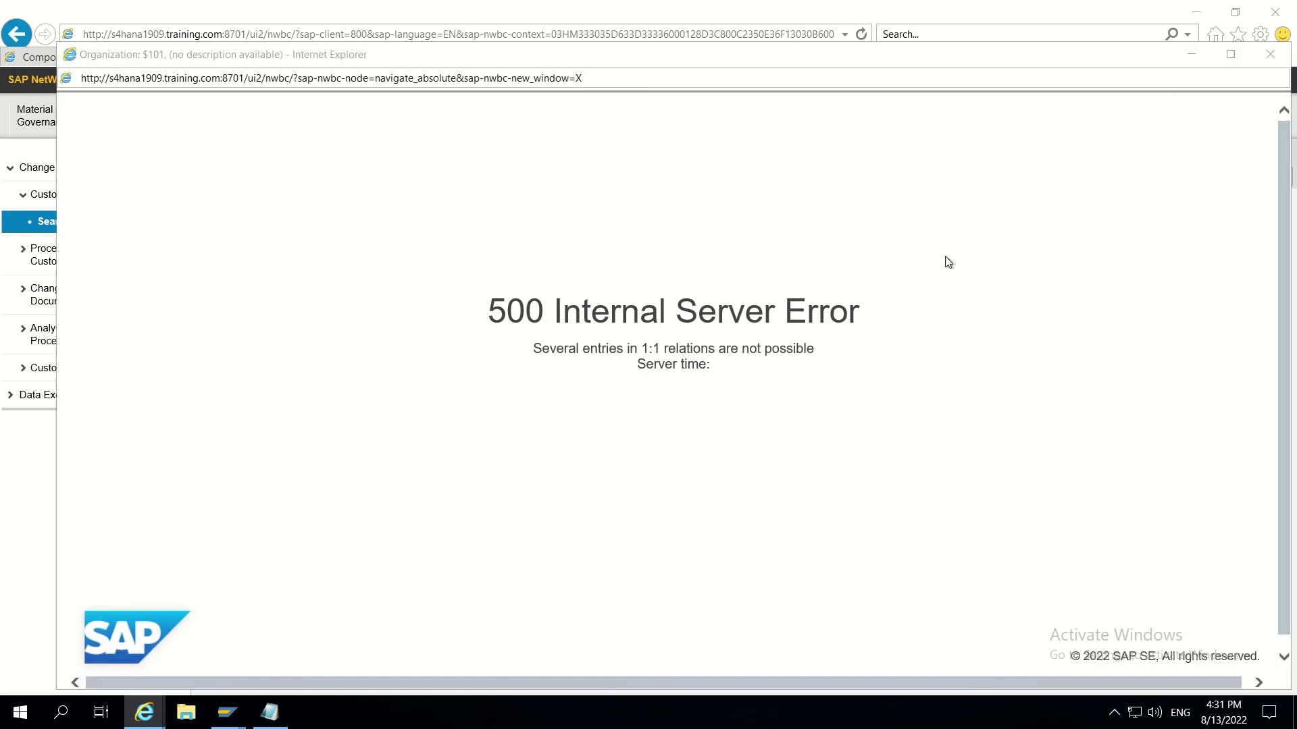
- In Component Customizing, set the toolbar capture attribute of form UIBB ZMDG_ZCUSTOM_FORM to None and save the configuration
{"action": "key", "text": "alt+Tab"}
{"action": "left_click", "coordinate": [638, 358]}
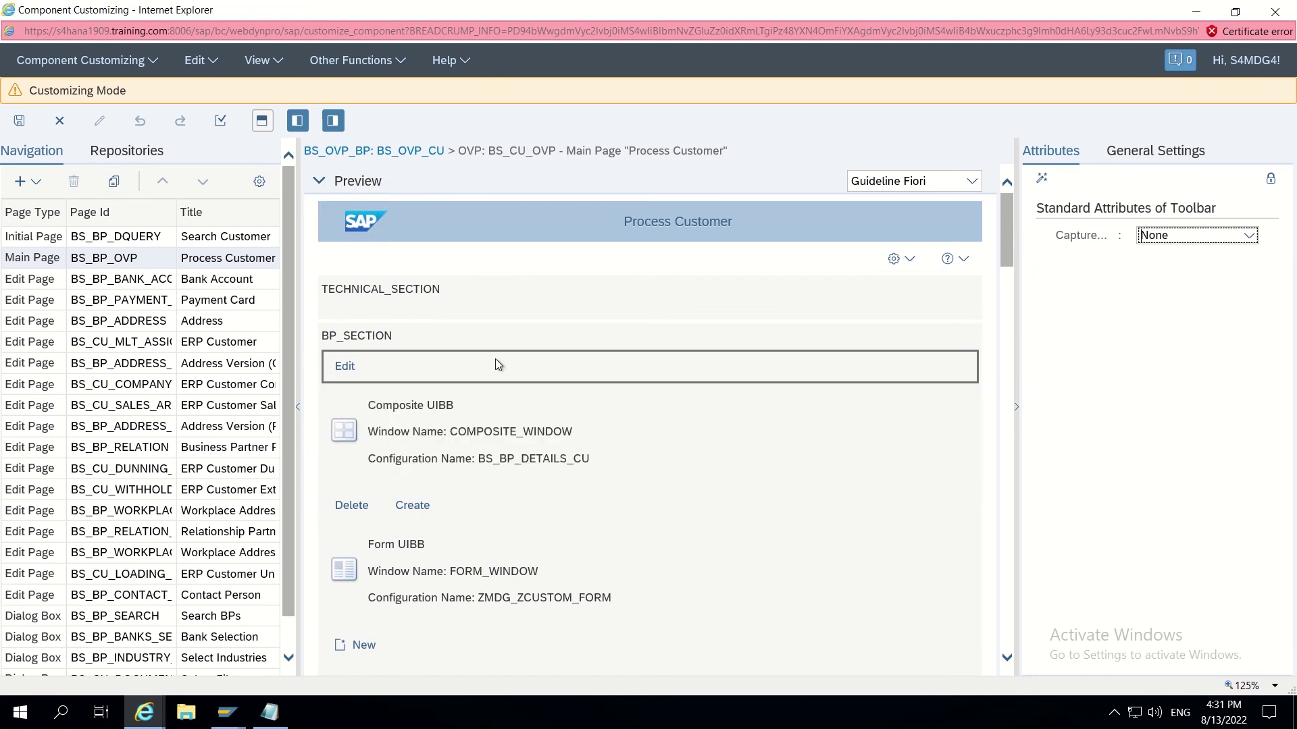
{"action": "left_click", "coordinate": [416, 504]}
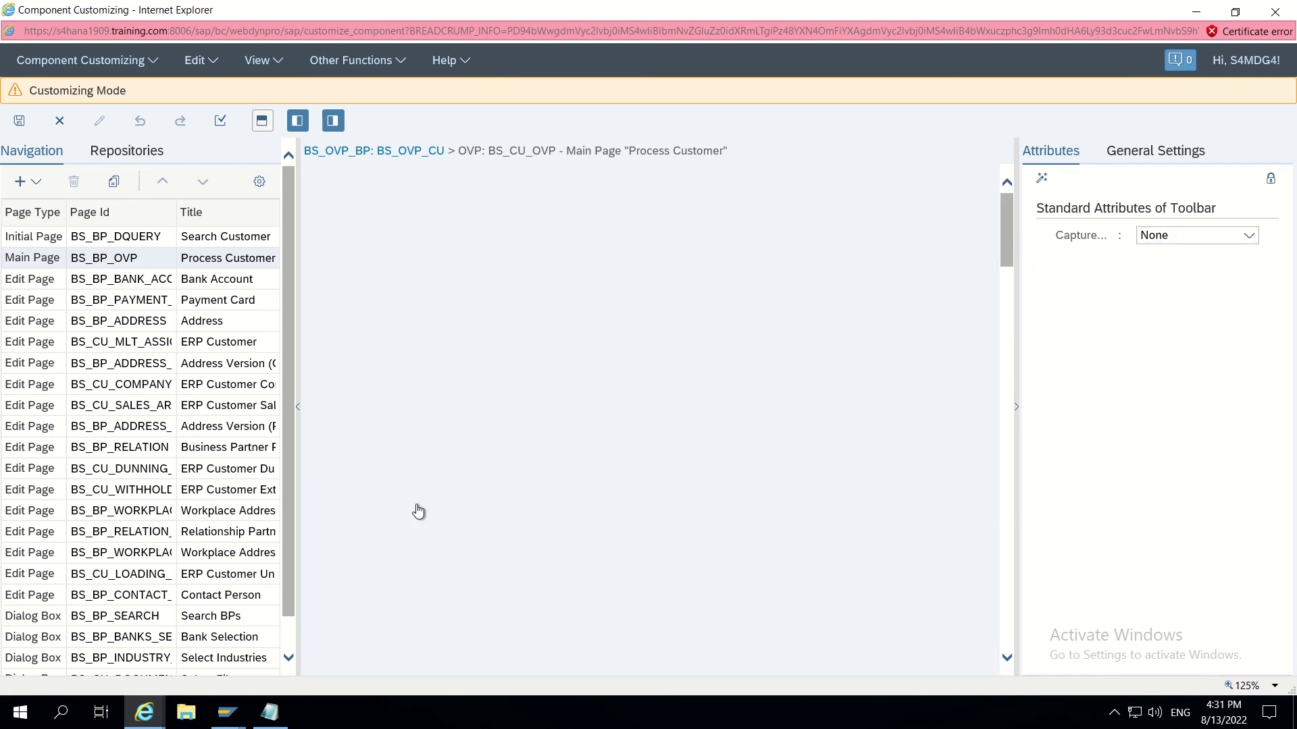
{"action": "left_click", "coordinate": [1250, 236]}
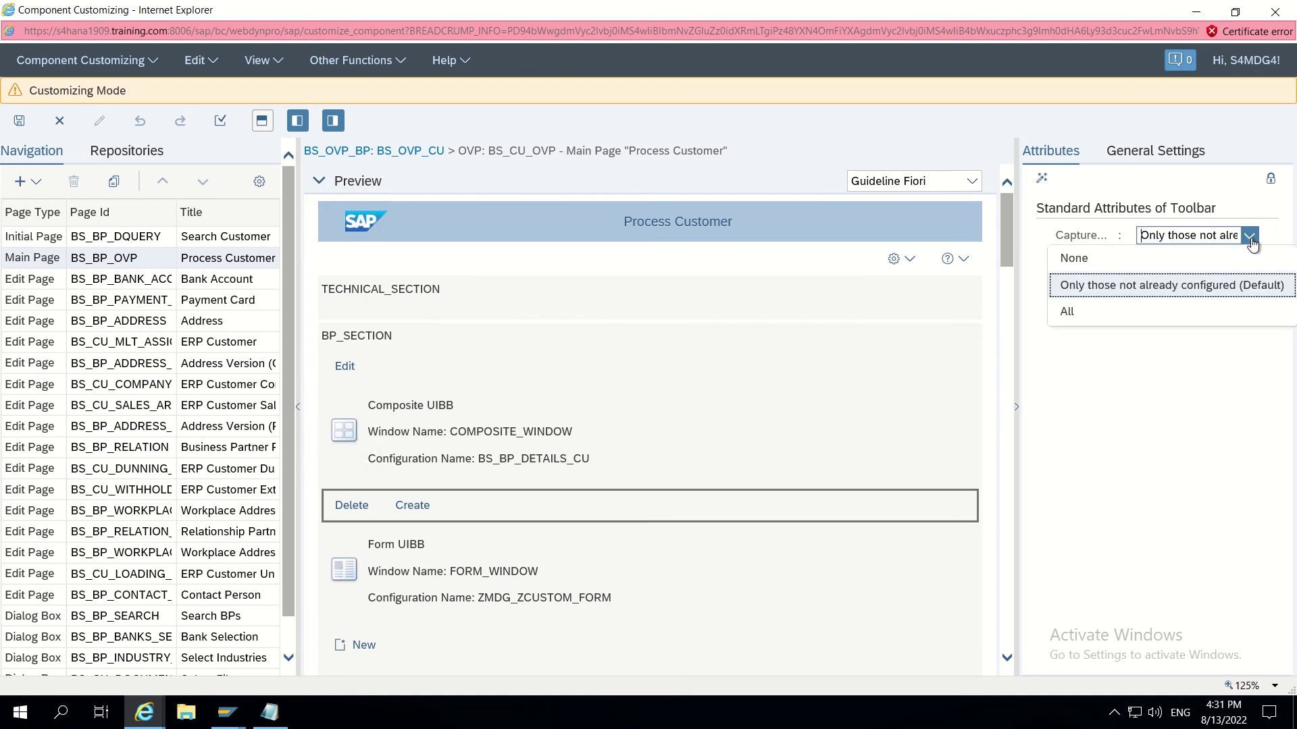
{"action": "left_click", "coordinate": [1080, 260]}
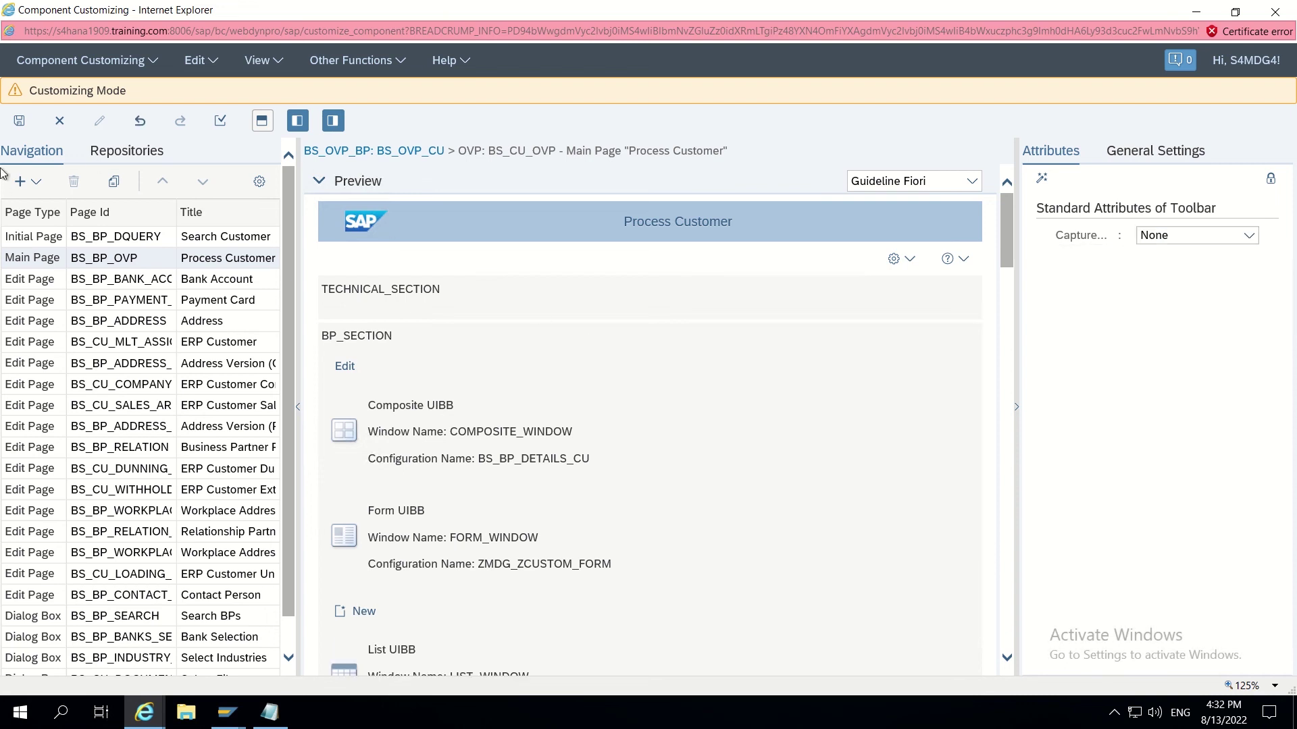
{"action": "left_click", "coordinate": [21, 125]}
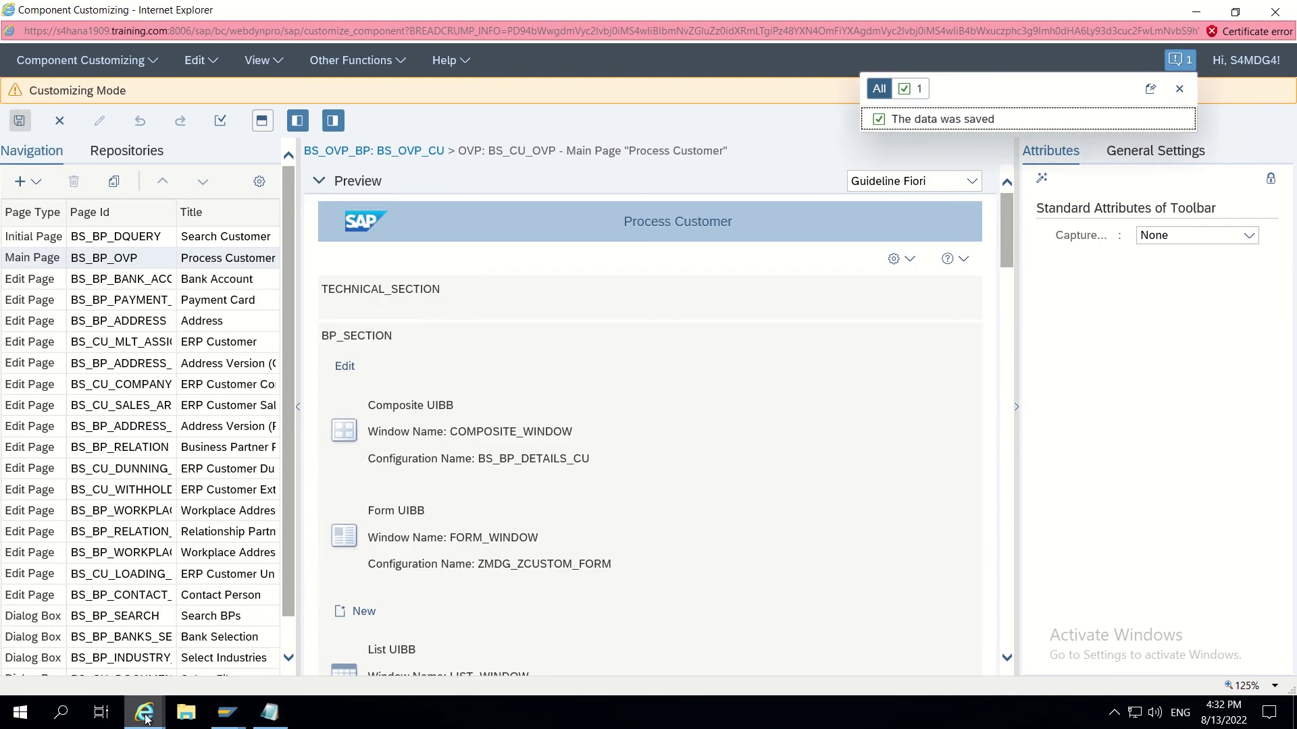
- Close the open organization window and start a new Organization change request of type Create Customer - Planet from Search Customer
{"action": "mouse_move", "coordinate": [143, 713]}
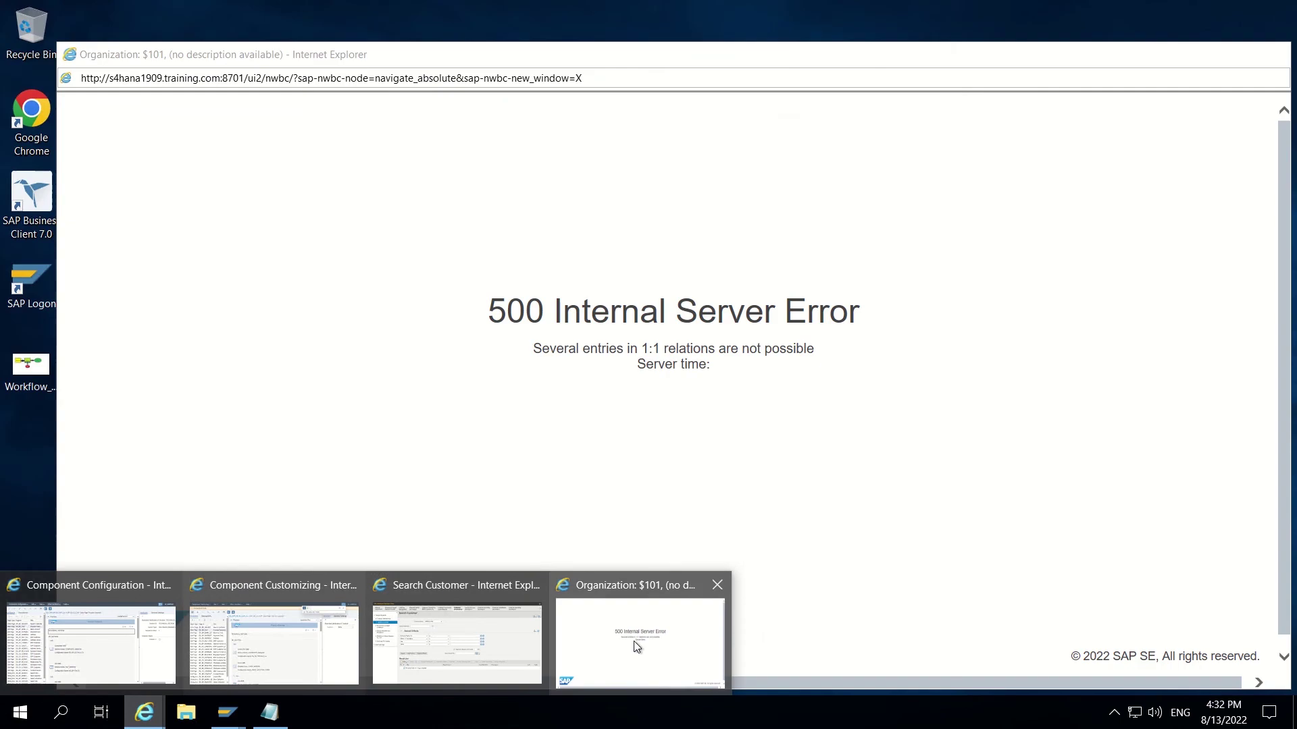
{"action": "left_click", "coordinate": [632, 640]}
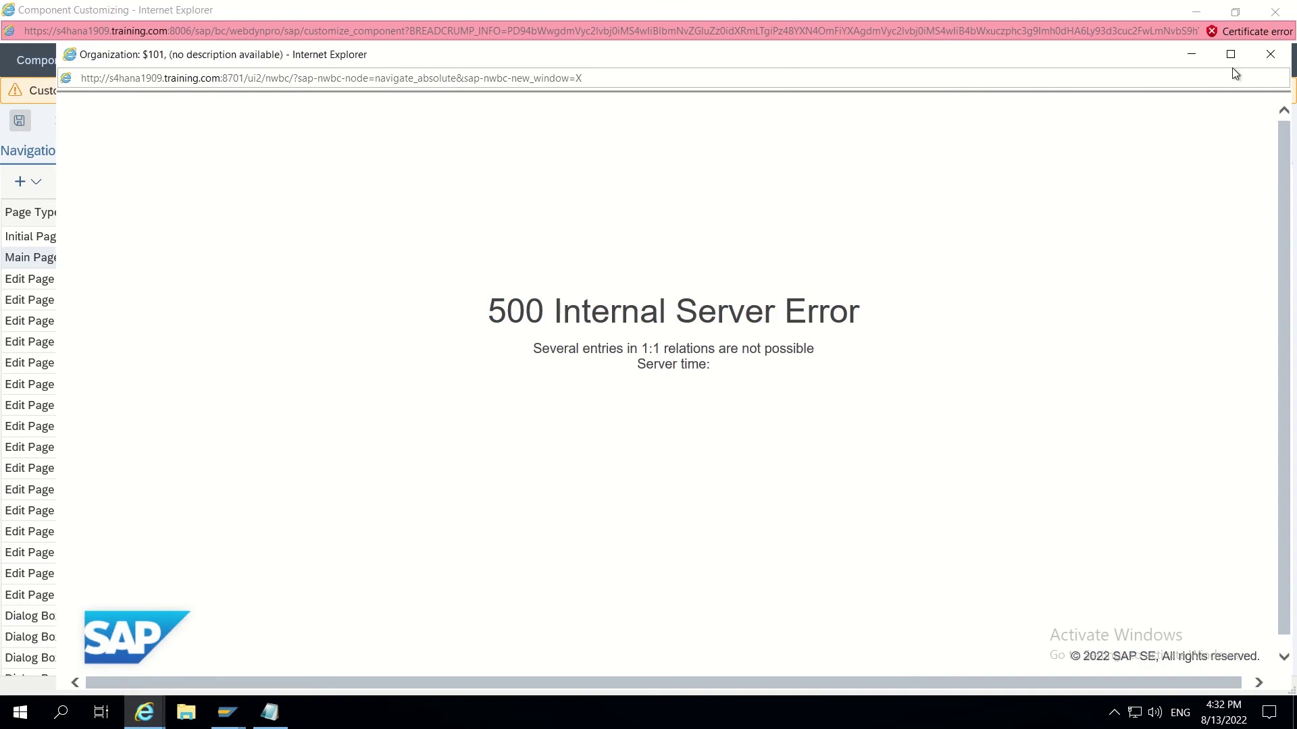
{"action": "left_click", "coordinate": [1270, 54]}
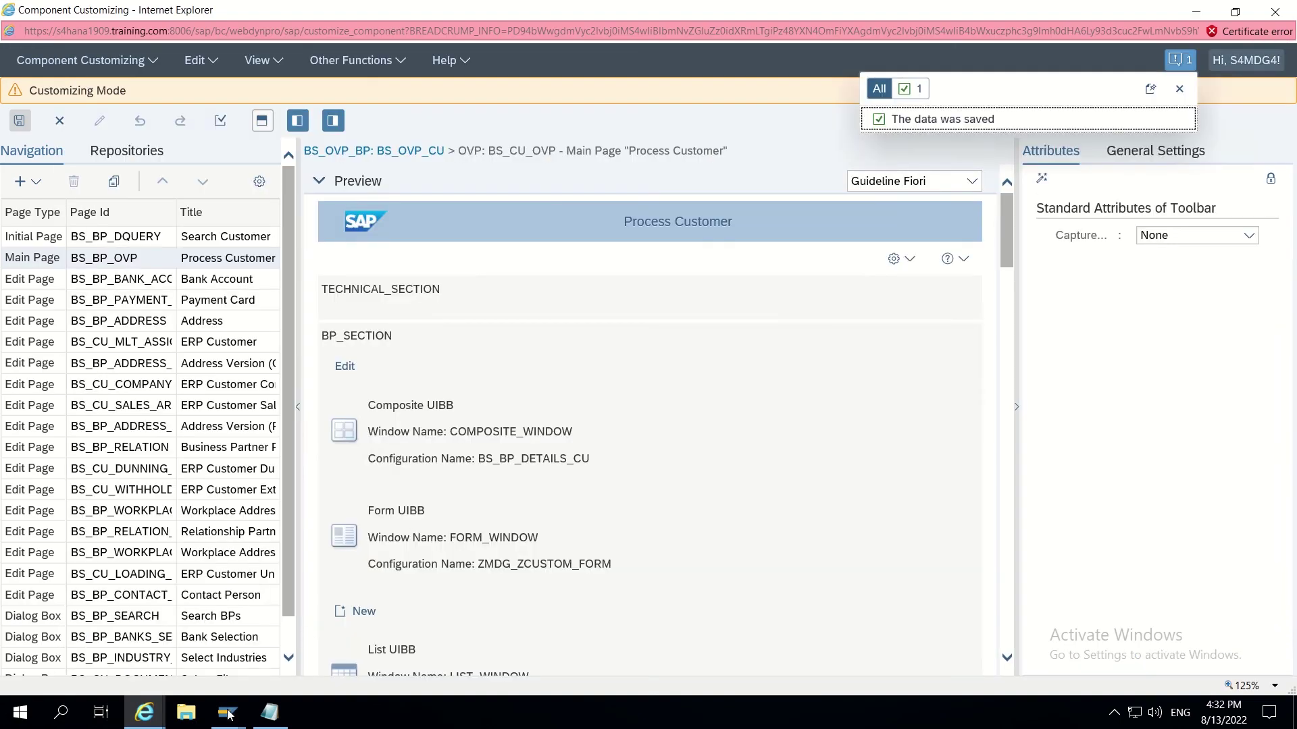
{"action": "mouse_move", "coordinate": [228, 714]}
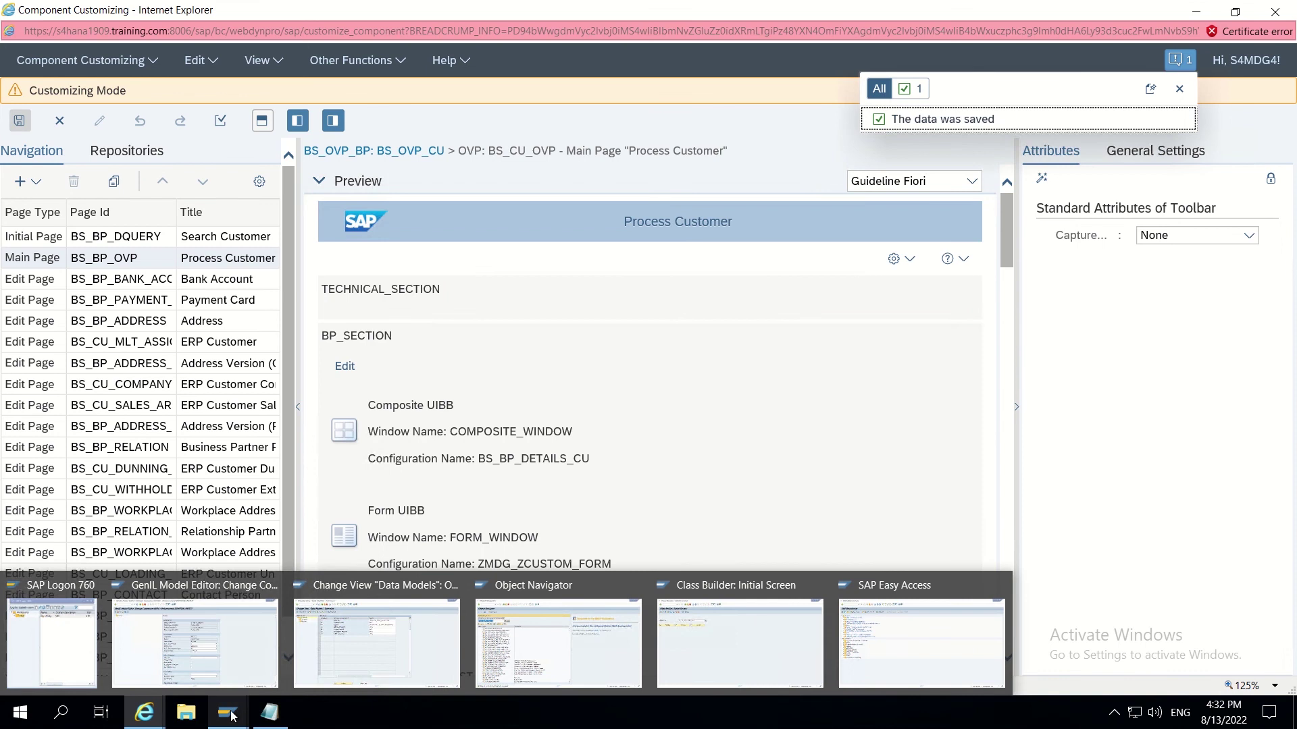
{"action": "mouse_move", "coordinate": [155, 718]}
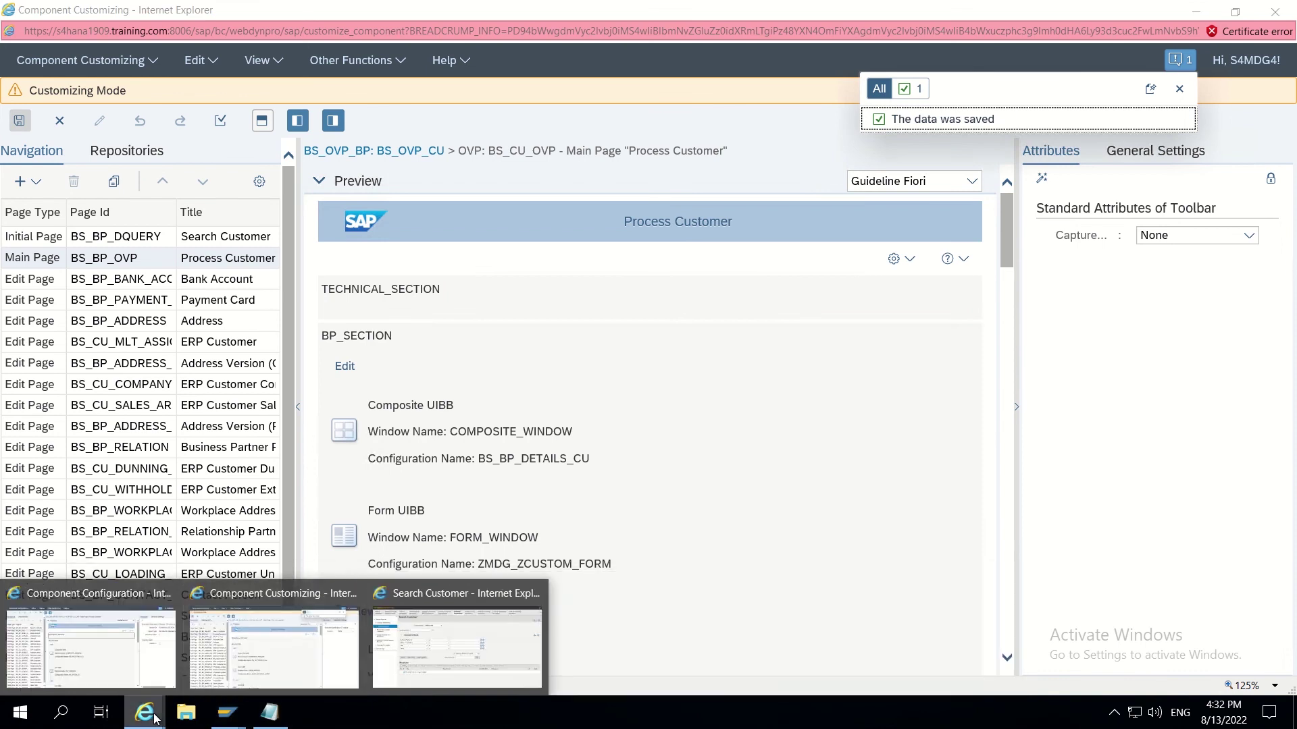
{"action": "left_click", "coordinate": [407, 646]}
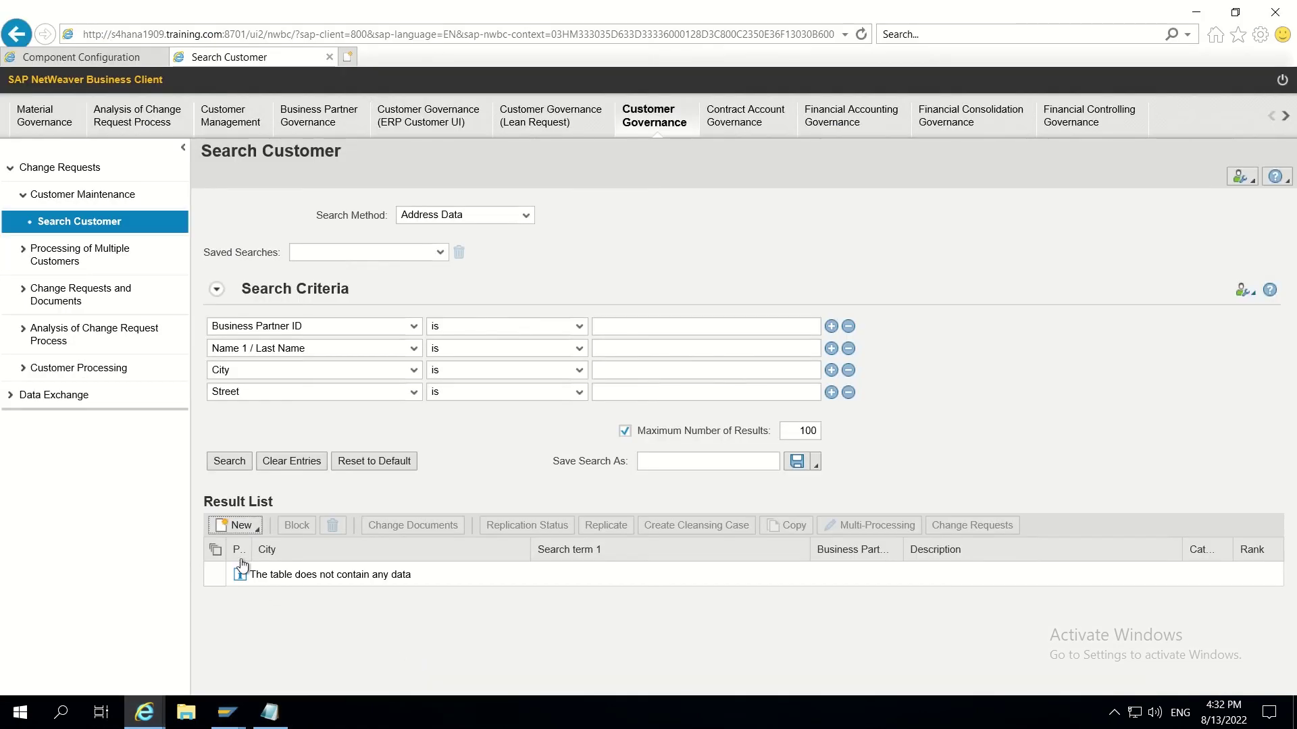
{"action": "left_click", "coordinate": [243, 526]}
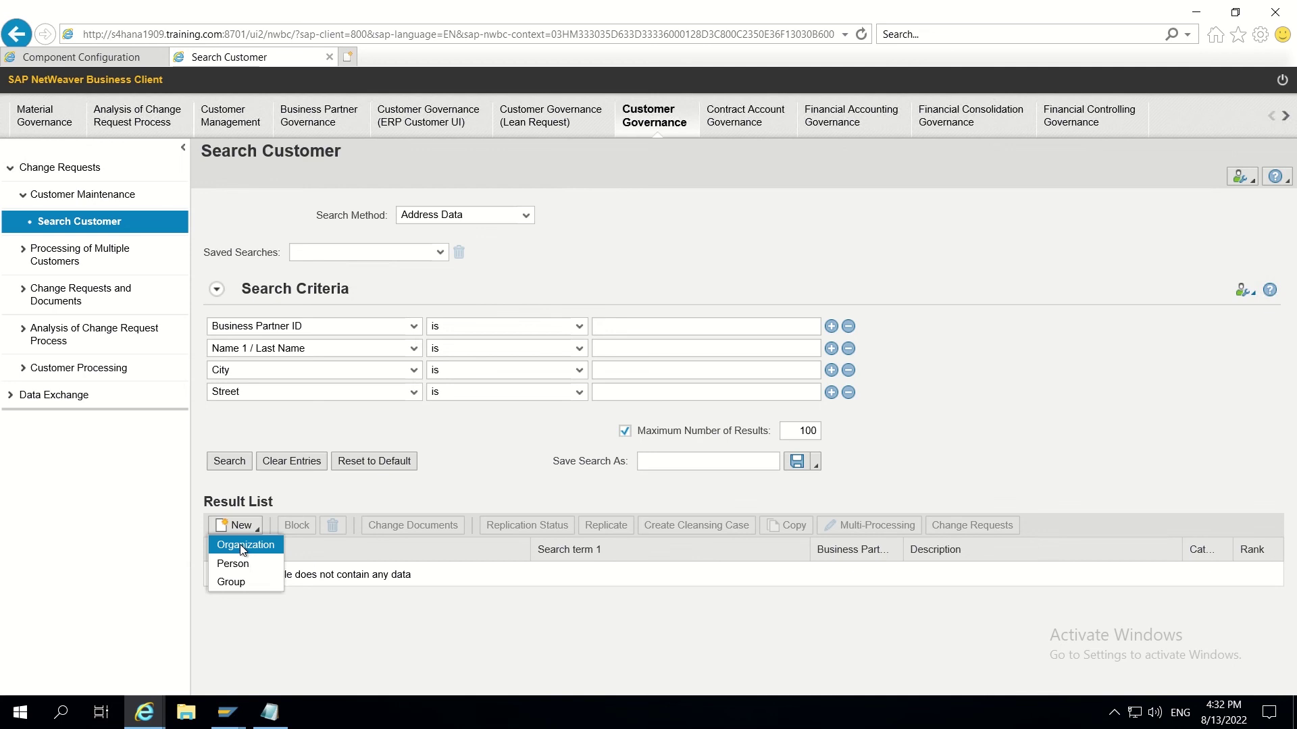
{"action": "left_click", "coordinate": [243, 547]}
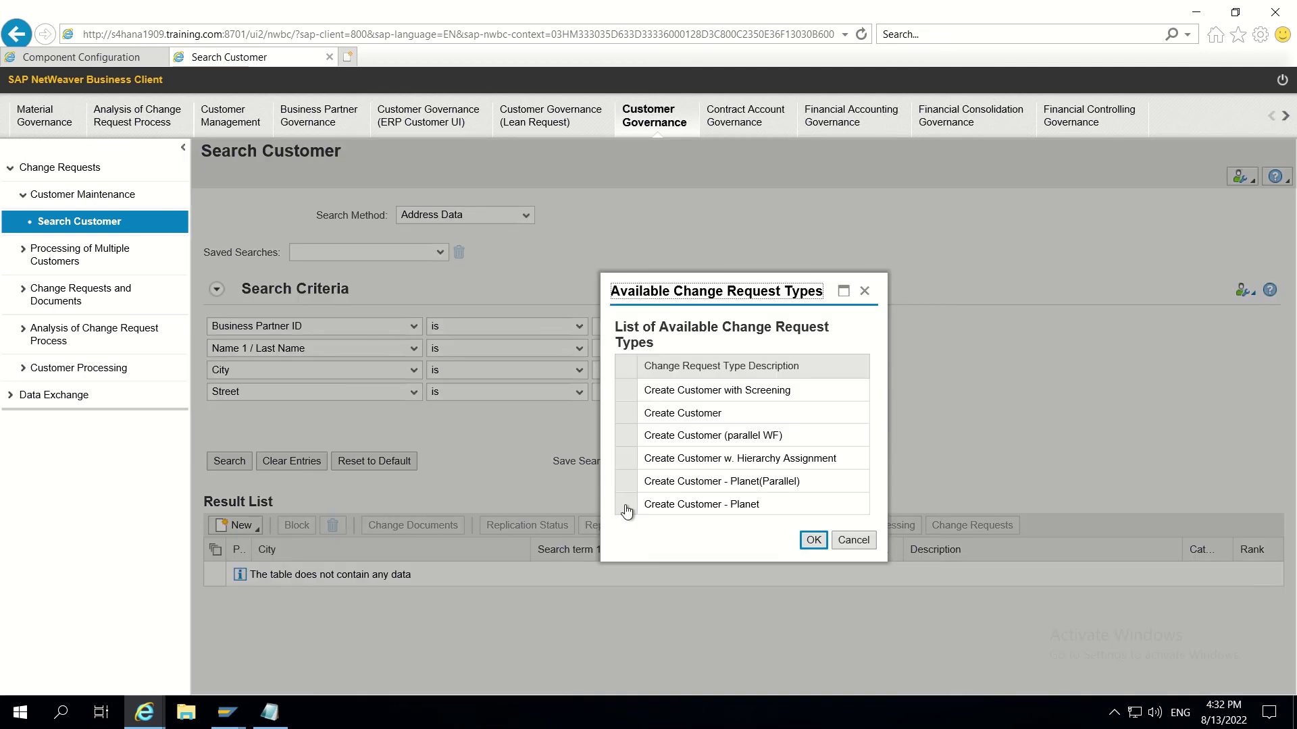
{"action": "left_click", "coordinate": [626, 507]}
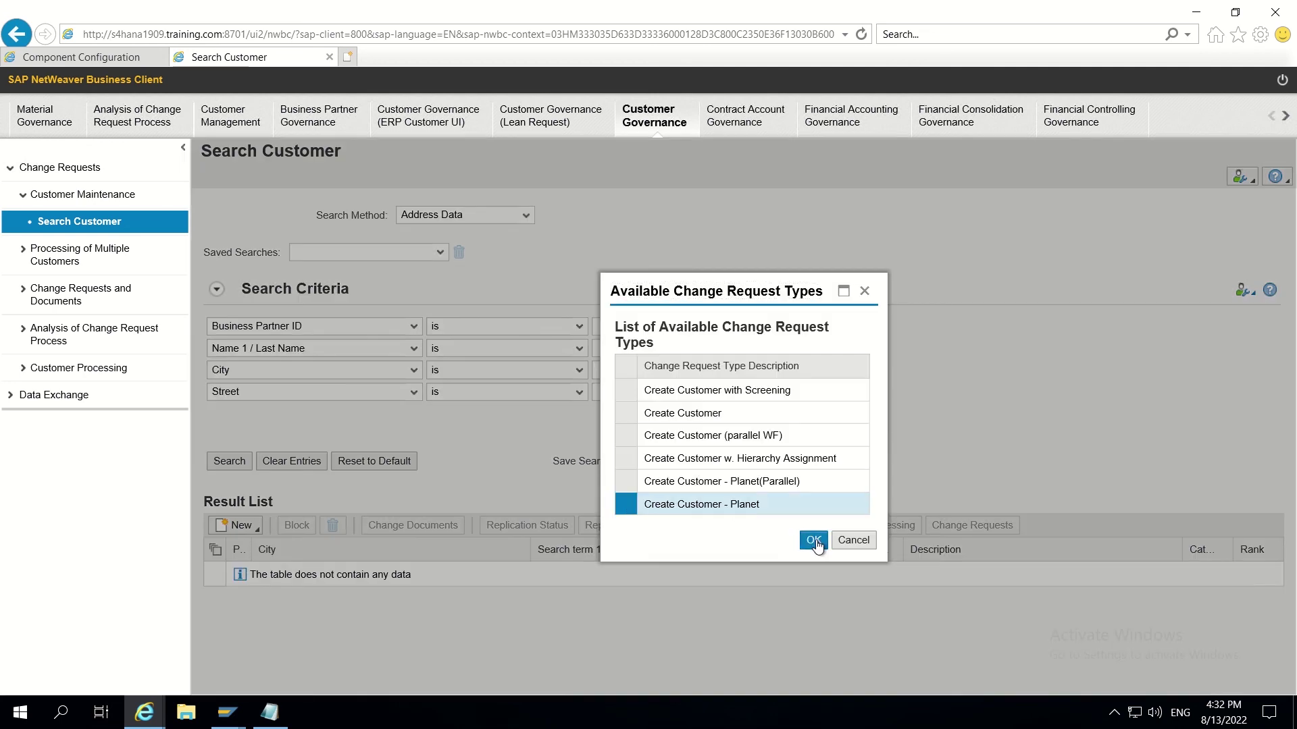
{"action": "left_click", "coordinate": [815, 541]}
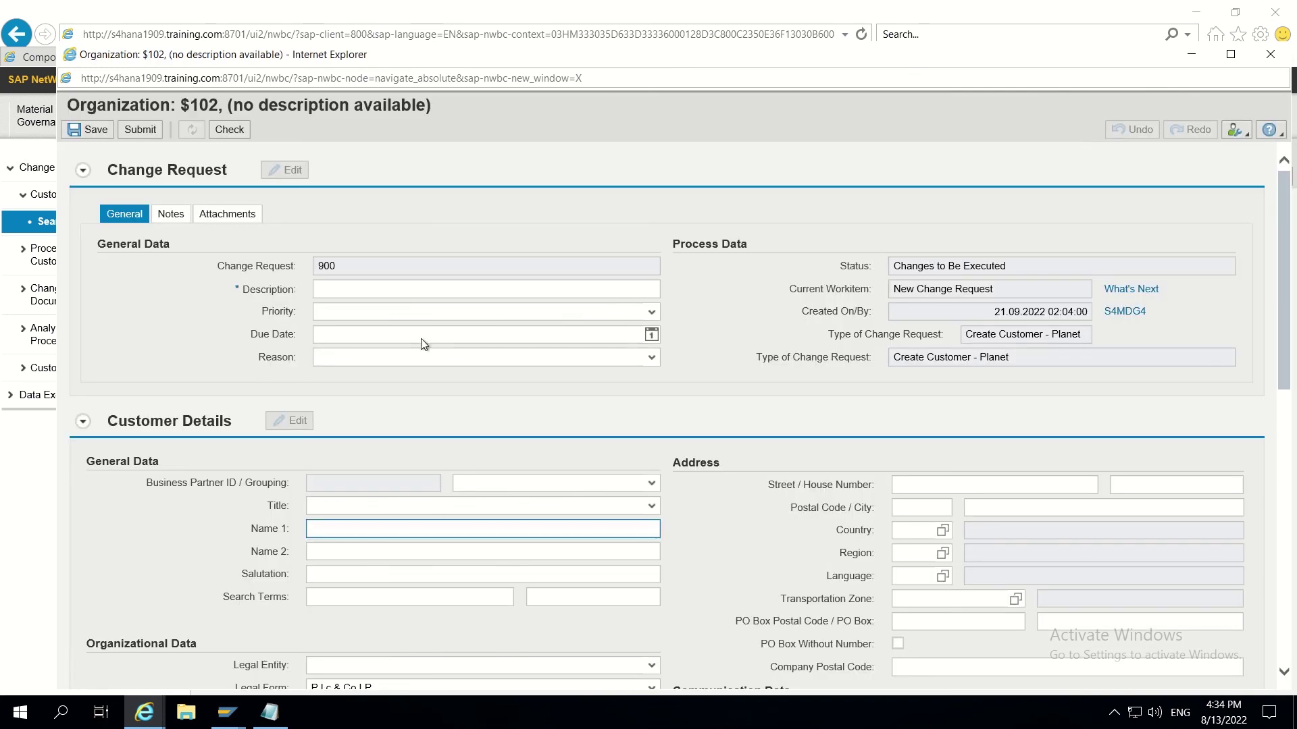
- Enter TEST as the change request description and set the business partner grouping to Interna number
{"action": "left_click", "coordinate": [385, 288]}
{"action": "type", "text": "T"}
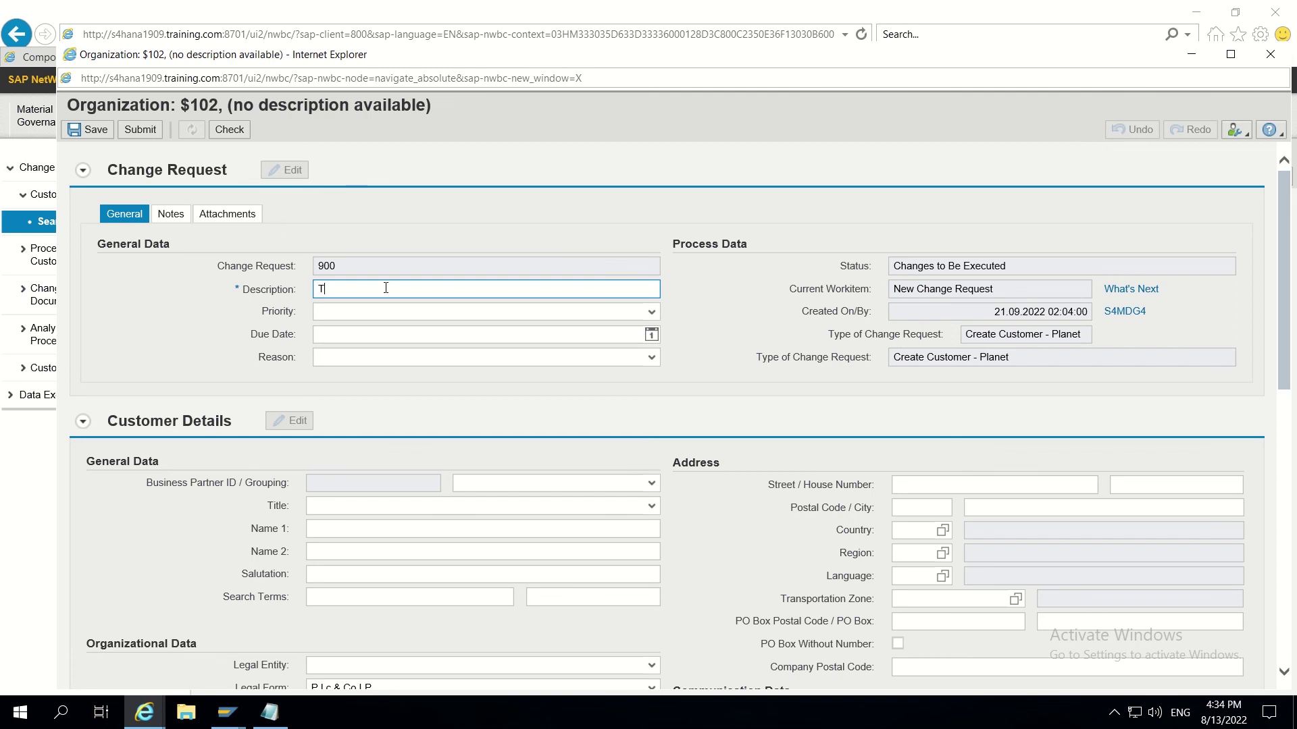
{"action": "type", "text": "EST"}
{"action": "left_click", "coordinate": [652, 487]}
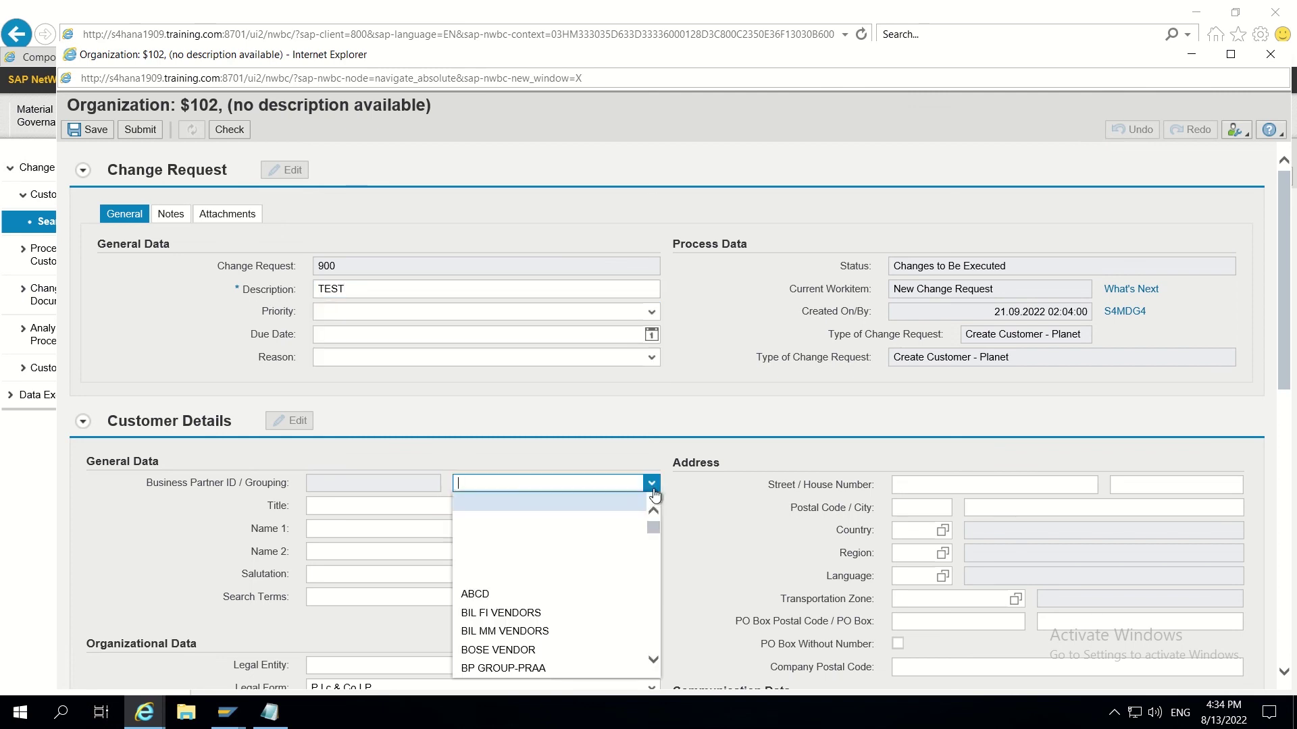
{"action": "scroll", "coordinate": [595, 535], "scroll_direction": "down", "scroll_amount": 3}
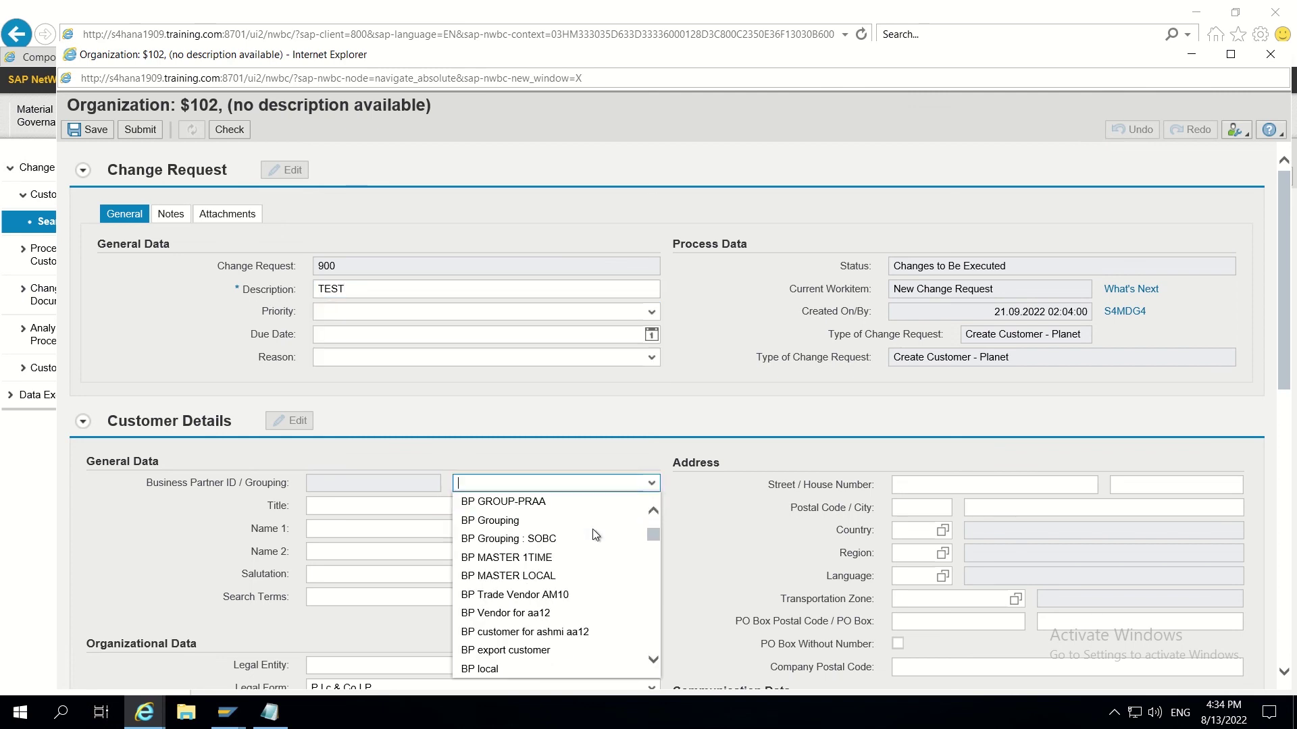
{"action": "type", "text": "Interna number"}
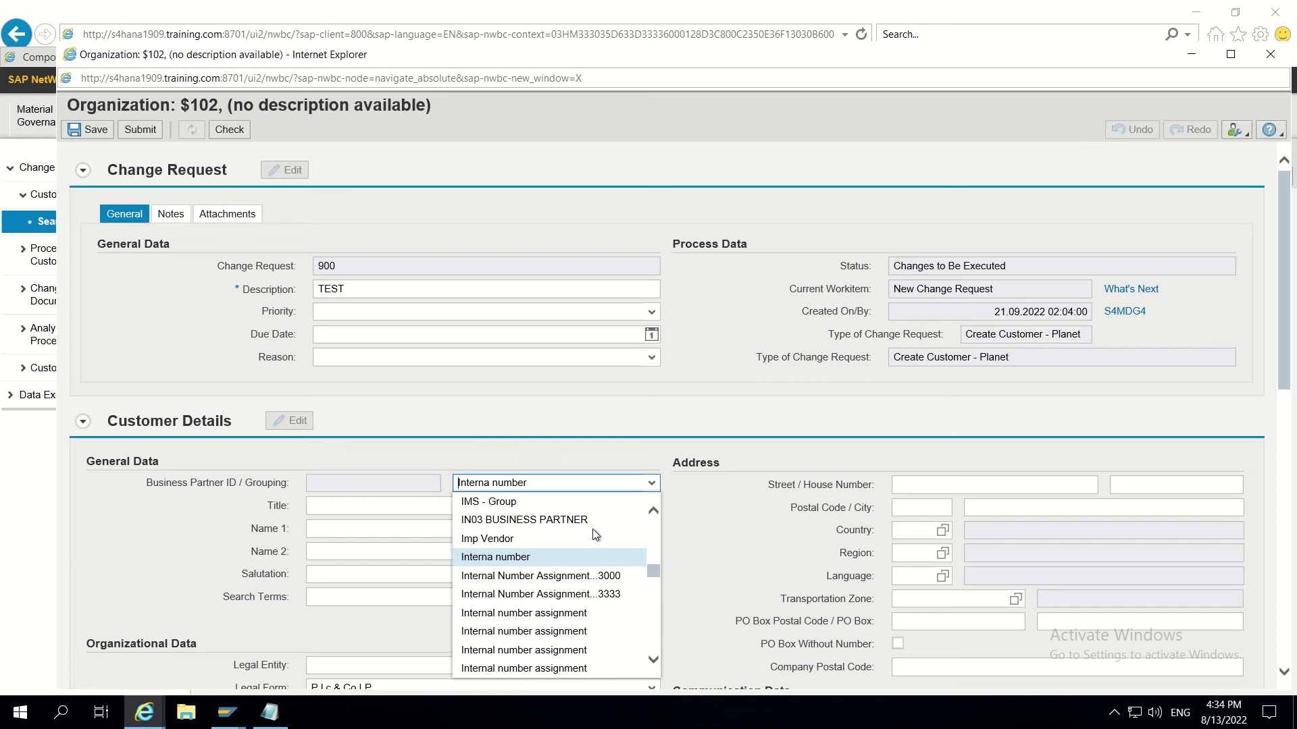
{"action": "left_click", "coordinate": [515, 561]}
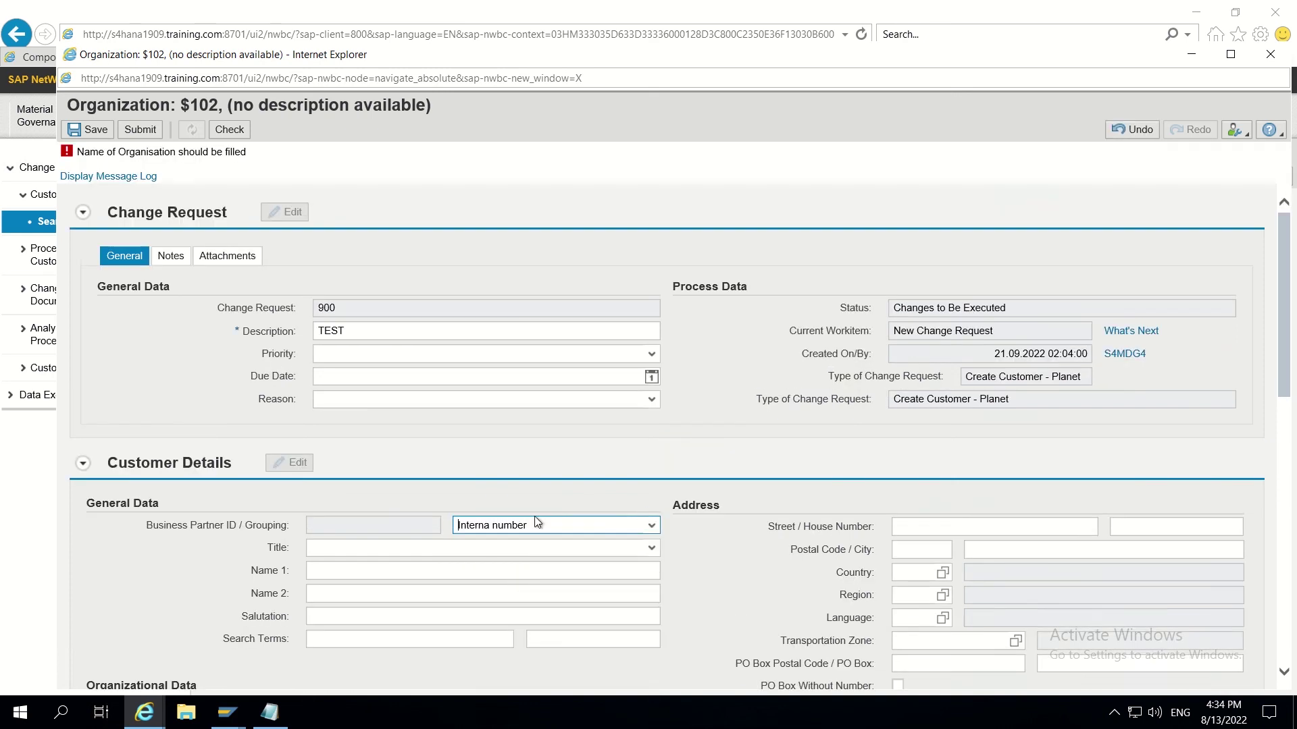
- Enter CUSTOM DATA as Name 1 in the general data of the Customer Details
{"action": "scroll", "coordinate": [643, 508], "scroll_direction": "down", "scroll_amount": 2}
{"action": "left_click", "coordinate": [381, 439]}
{"action": "left_click", "coordinate": [367, 420]}
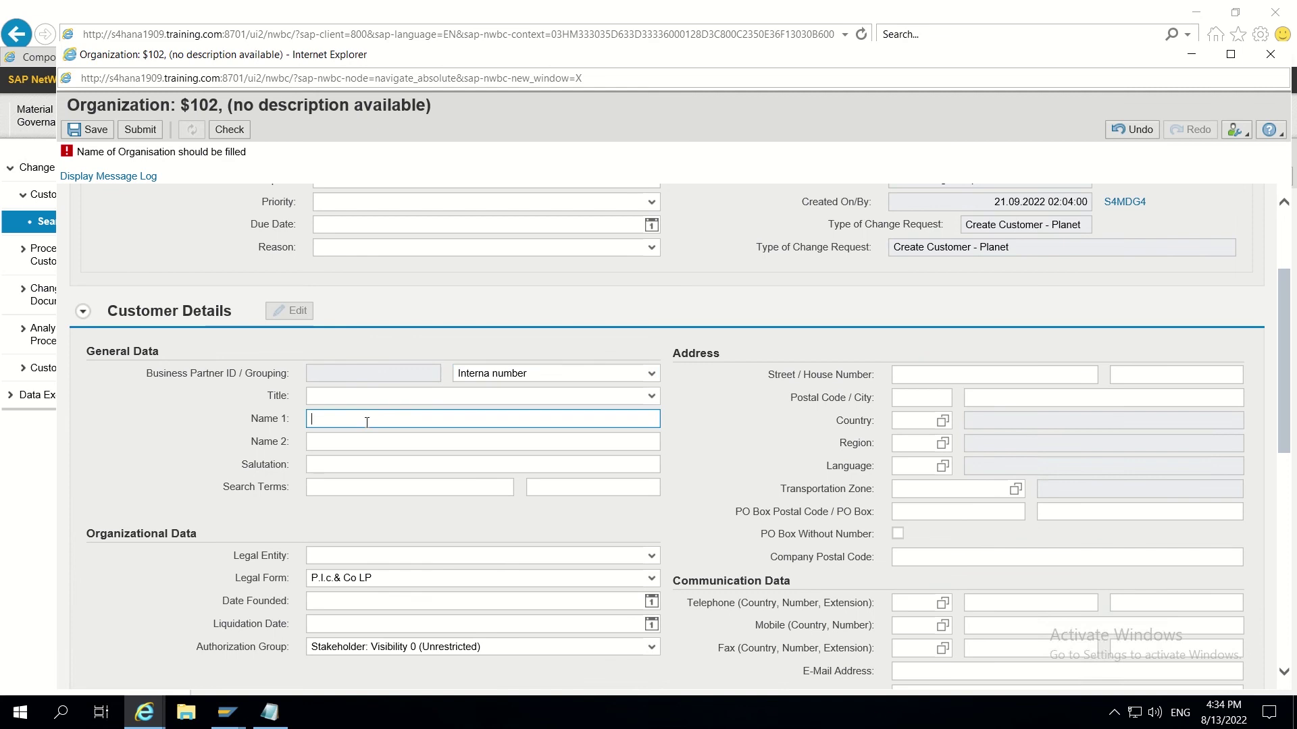
{"action": "type", "text": "TEST"}
{"action": "key", "text": "BackSpace"}
{"action": "key", "text": "BackSpace"}
{"action": "key", "text": "BackSpace"}
{"action": "key", "text": "BackSpace"}
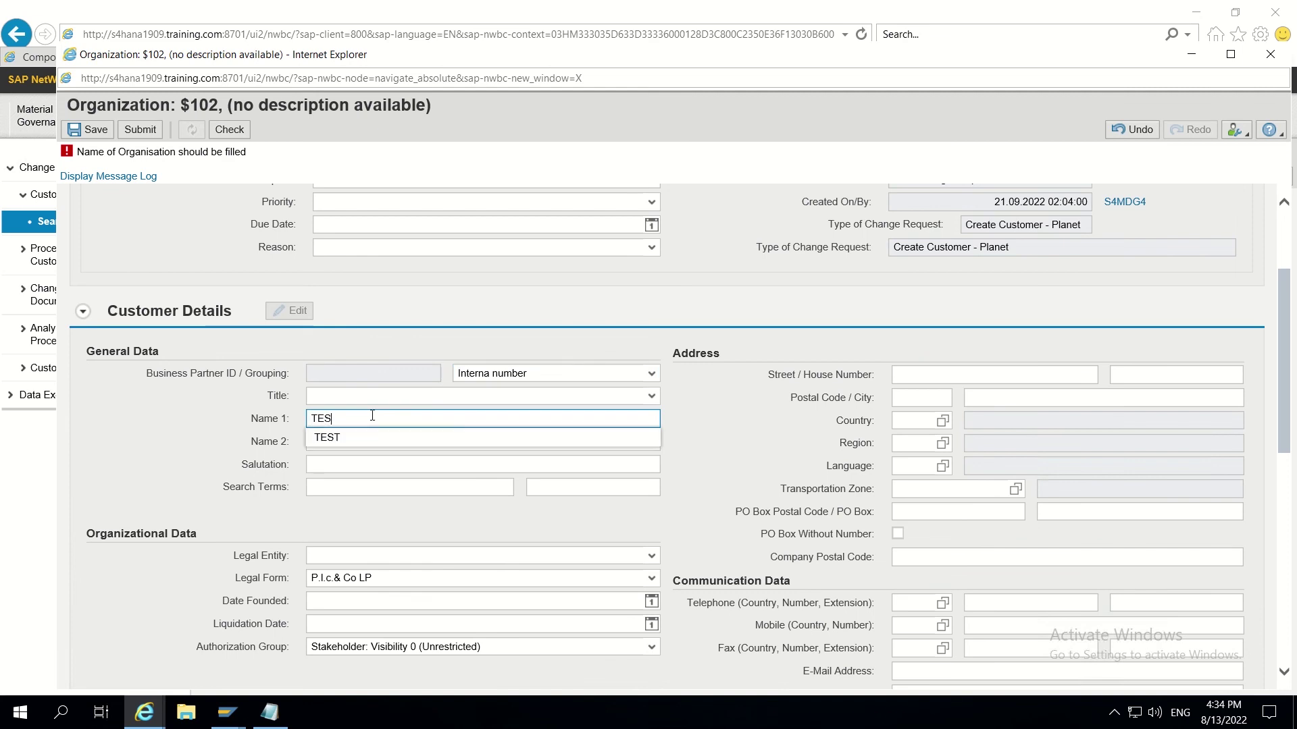
{"action": "type", "text": "CUSTOM"}
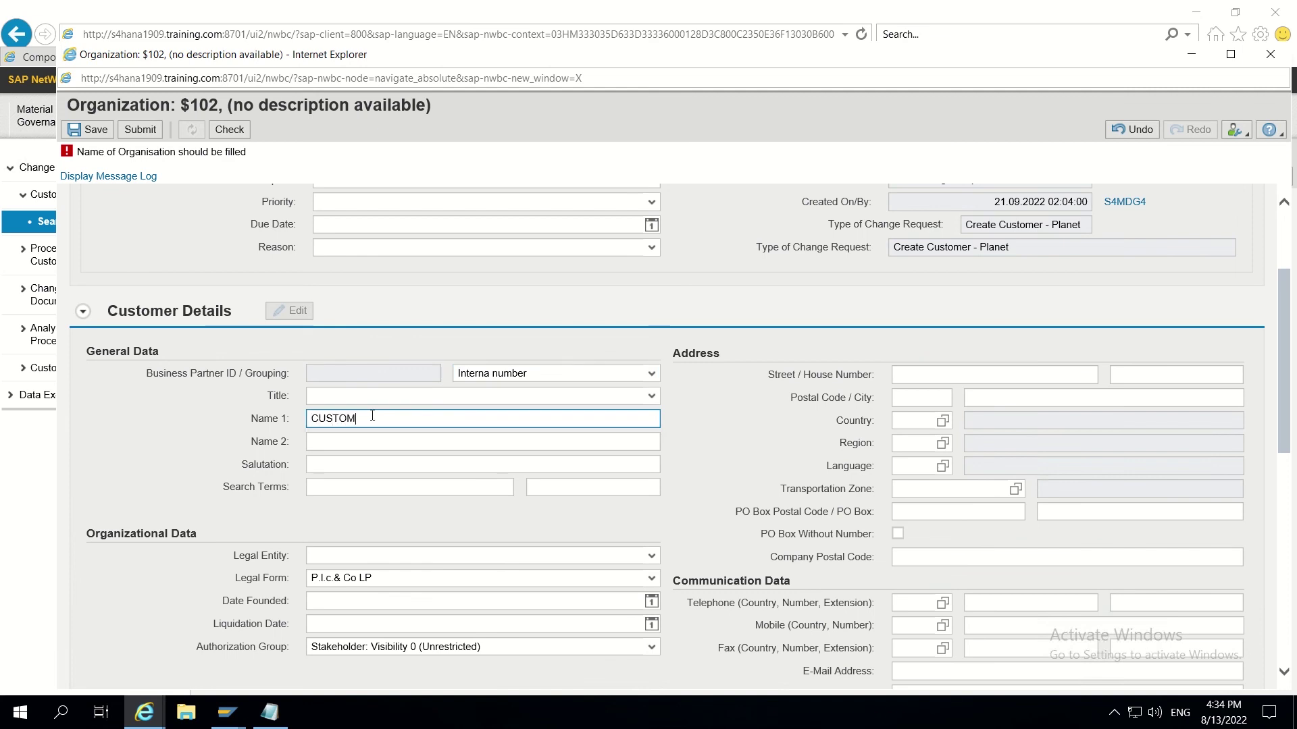
{"action": "type", "text": " DATA"}
- Enter TEST123 as the Custom Router in the Custom Field section
{"action": "scroll", "coordinate": [370, 418], "scroll_direction": "down", "scroll_amount": 7}
{"action": "scroll", "coordinate": [337, 419], "scroll_direction": "up", "scroll_amount": 1}
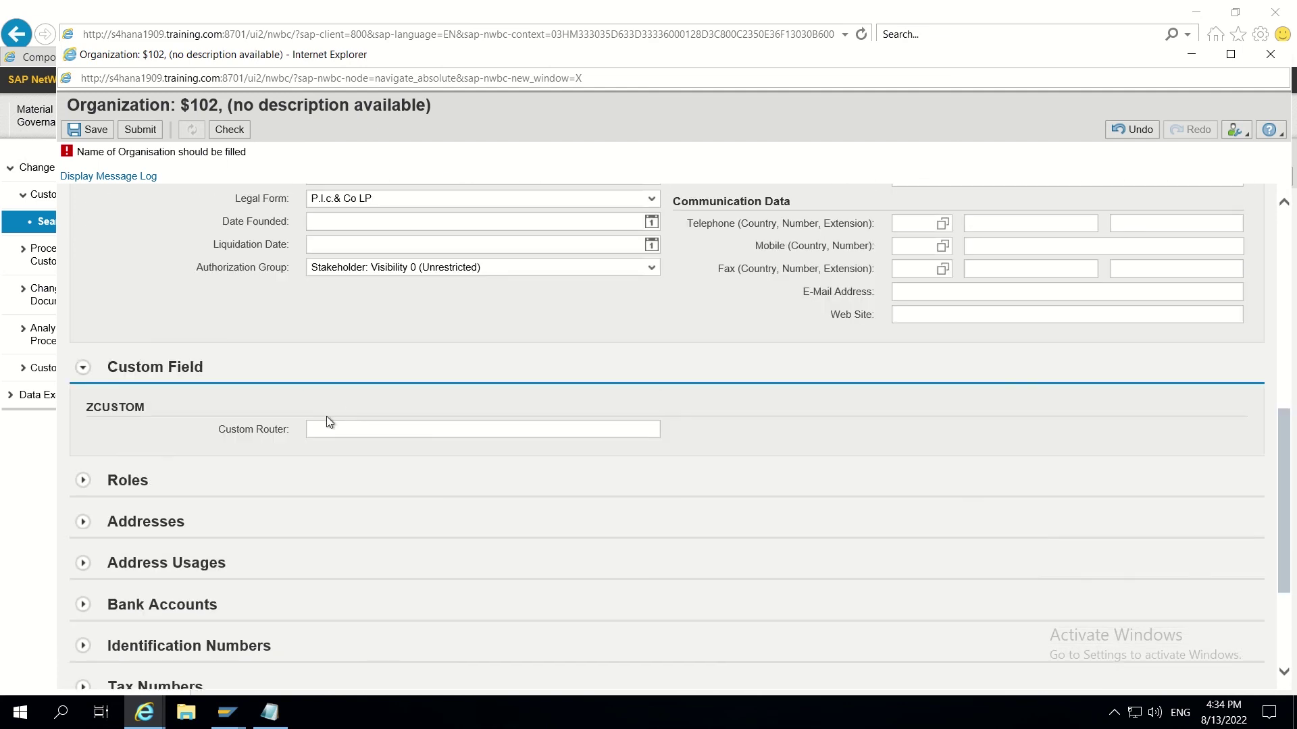
{"action": "left_click", "coordinate": [340, 434]}
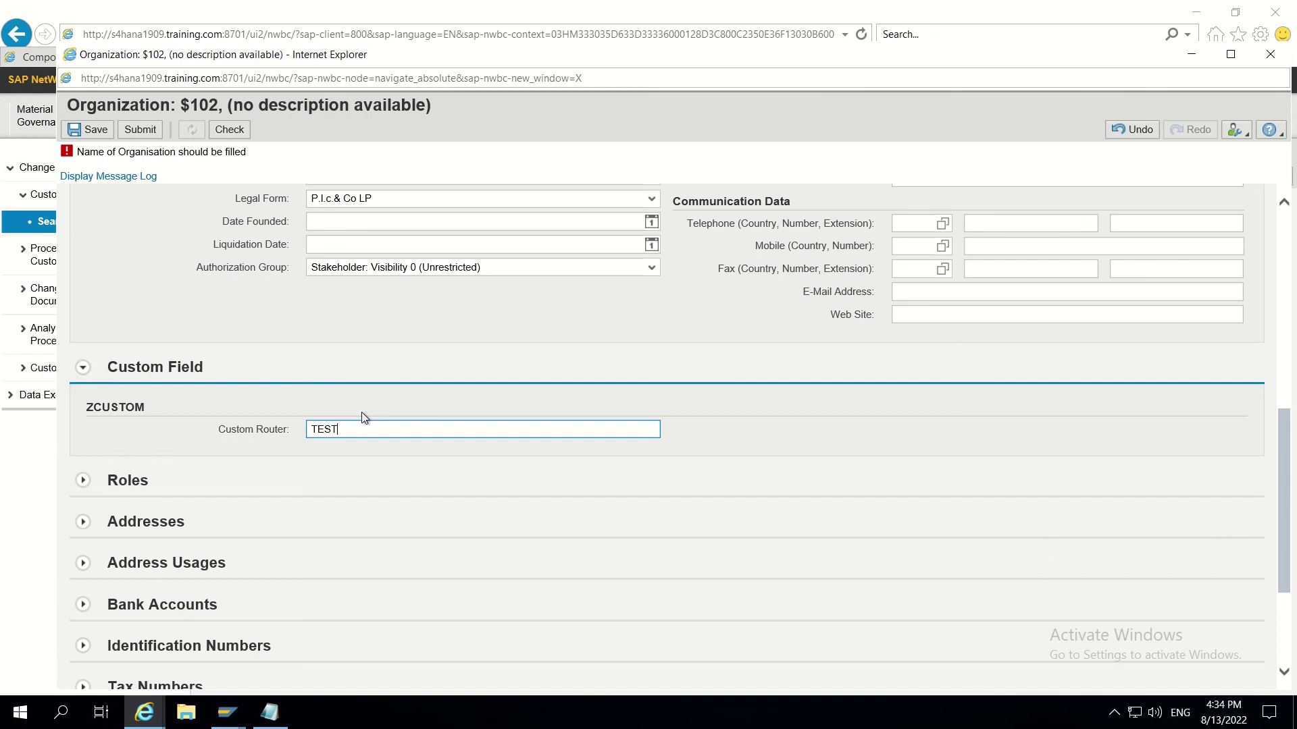
- Set the country to US and fill in the postal code in the customer's address
{"action": "scroll", "coordinate": [767, 269], "scroll_direction": "up", "scroll_amount": 5}
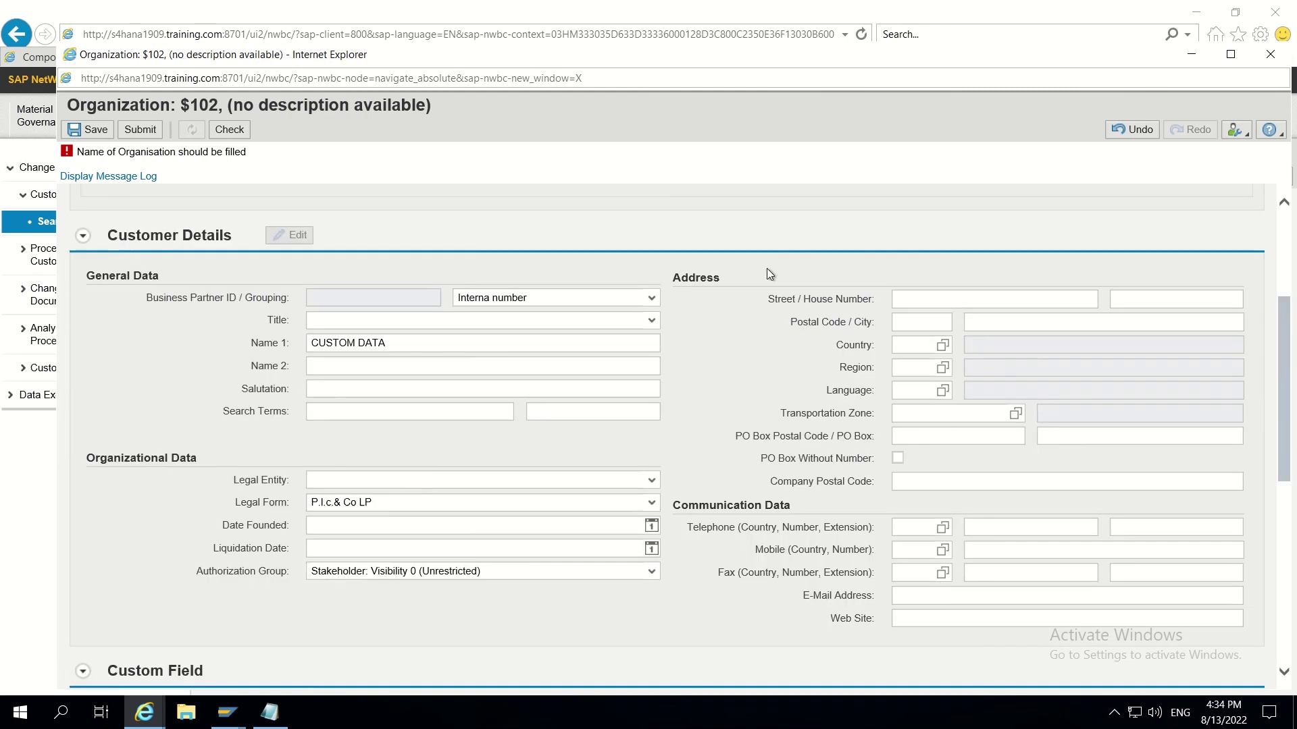
{"action": "left_click", "coordinate": [914, 343]}
{"action": "left_click", "coordinate": [904, 324]}
{"action": "left_click", "coordinate": [903, 346]}
{"action": "type", "text": "US"}
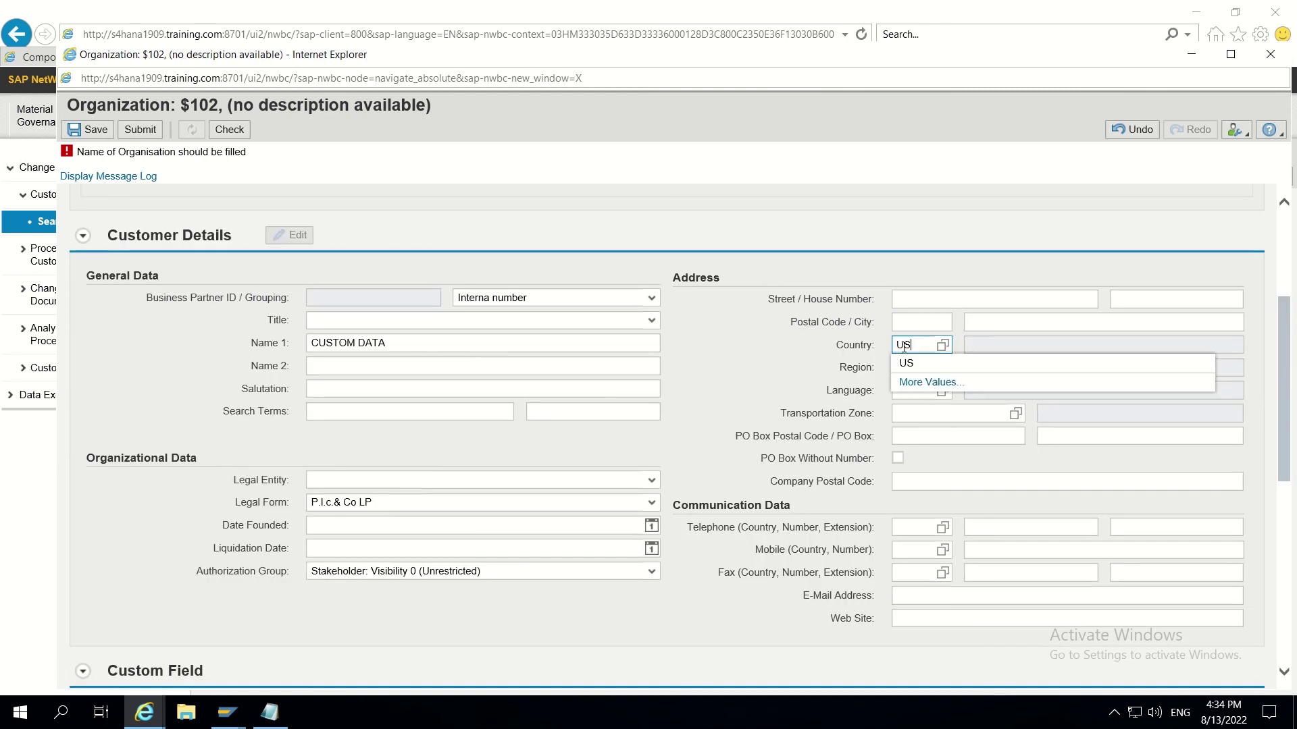
{"action": "left_click", "coordinate": [906, 330]}
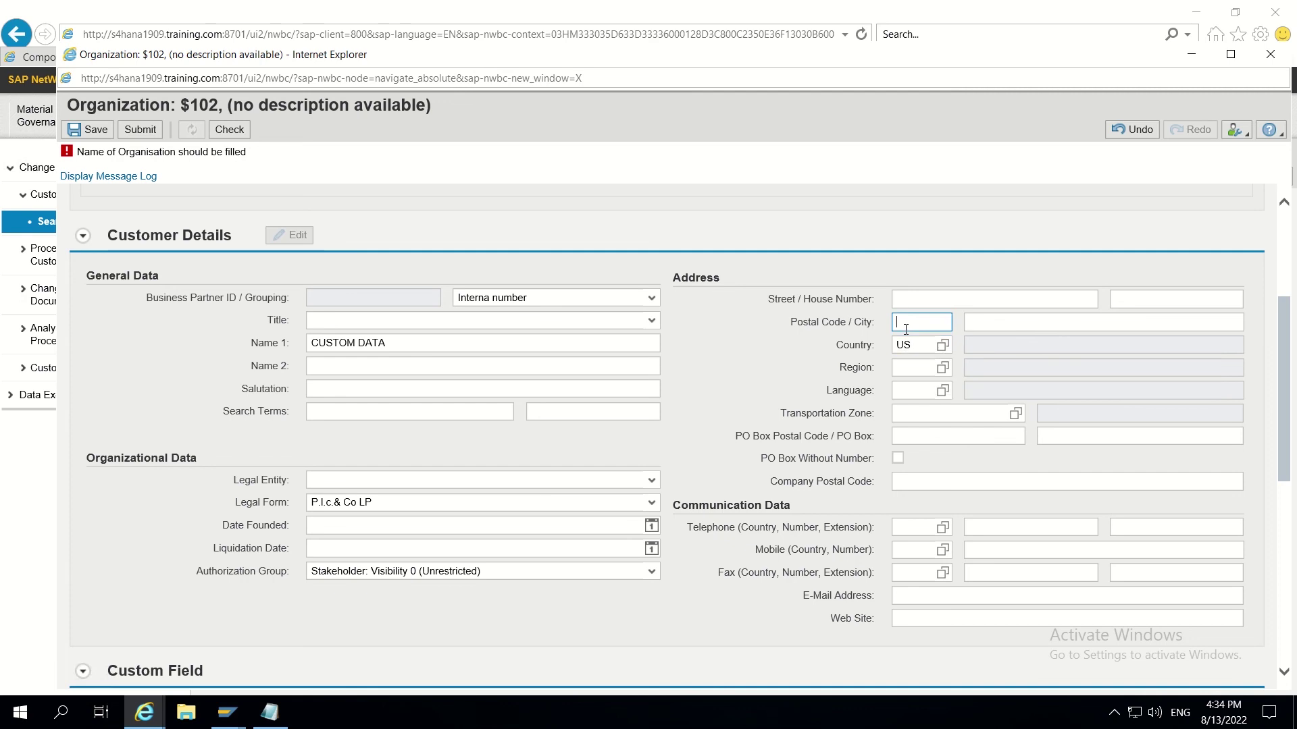
{"action": "type", "text": "10001"}
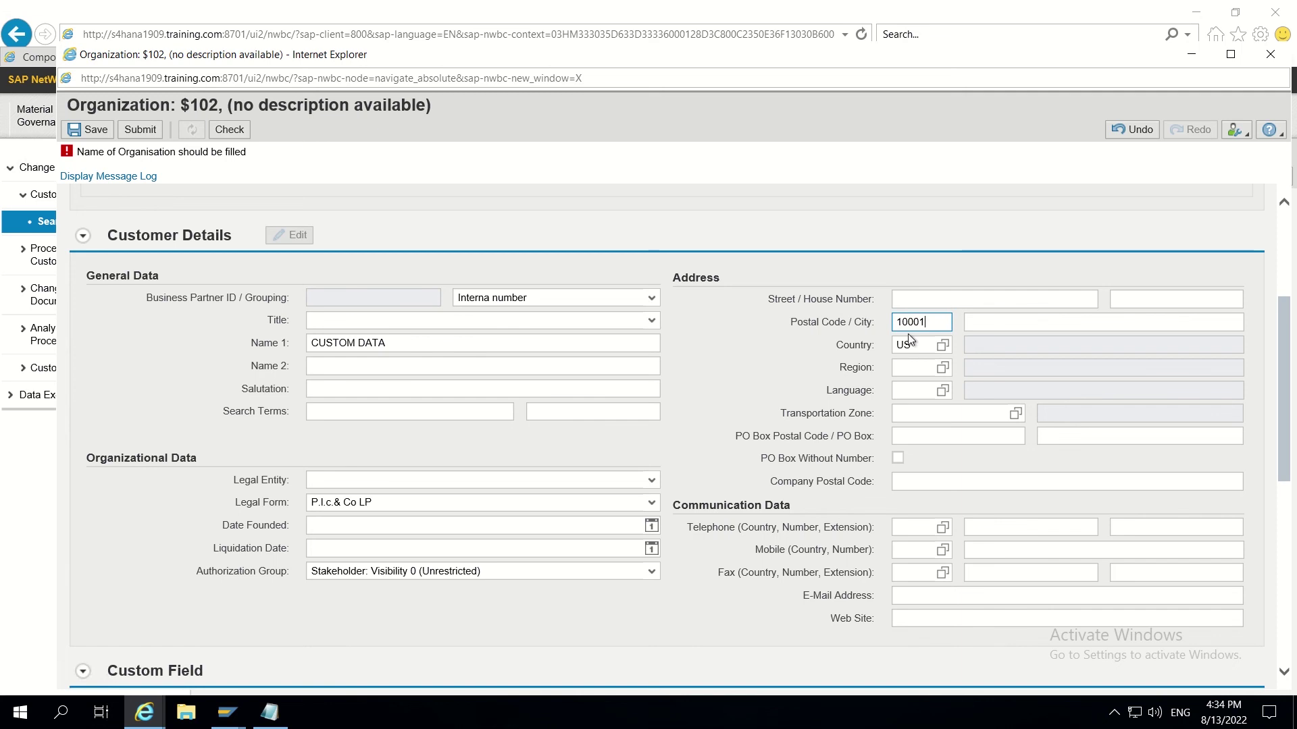
{"action": "left_click", "coordinate": [911, 344]}
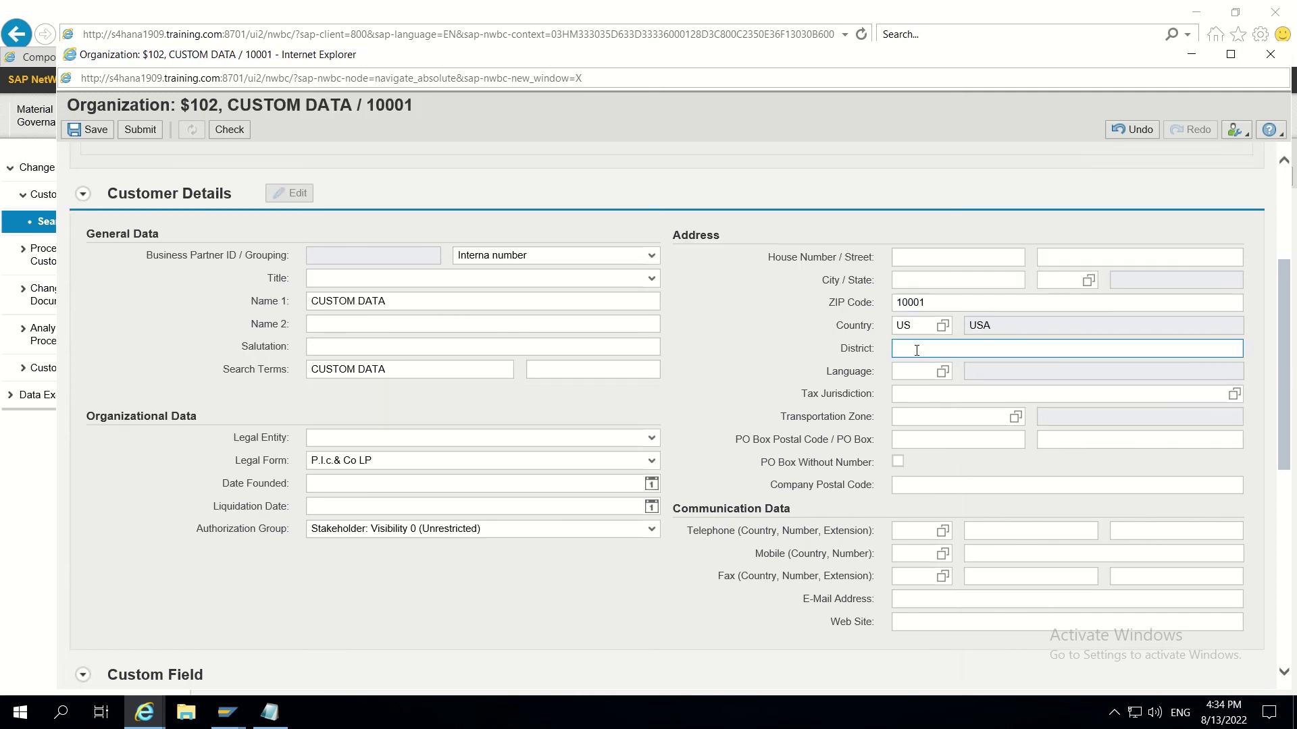
- Fill in the city and state in the customer's address and confirm the entries
{"action": "left_click", "coordinate": [919, 326]}
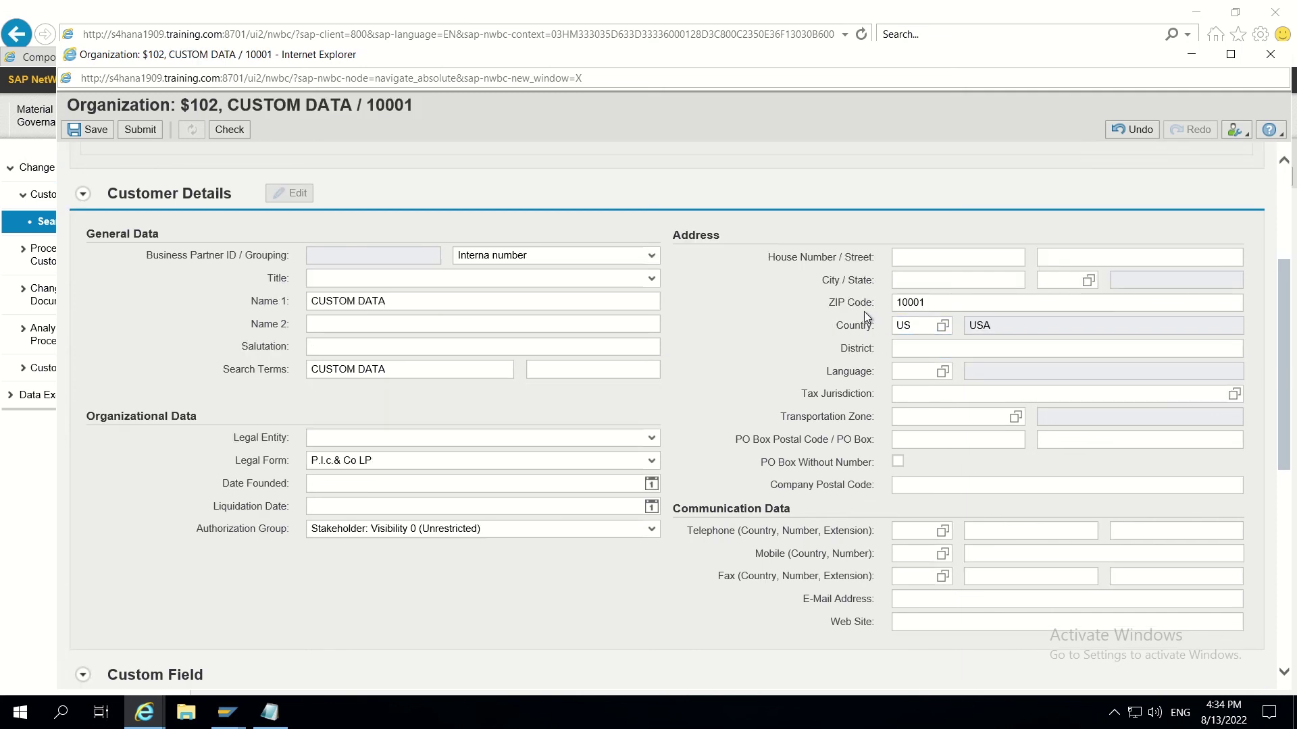
{"action": "left_click_drag", "start_coordinate": [871, 302], "coordinate": [830, 302]}
{"action": "left_click", "coordinate": [926, 307]}
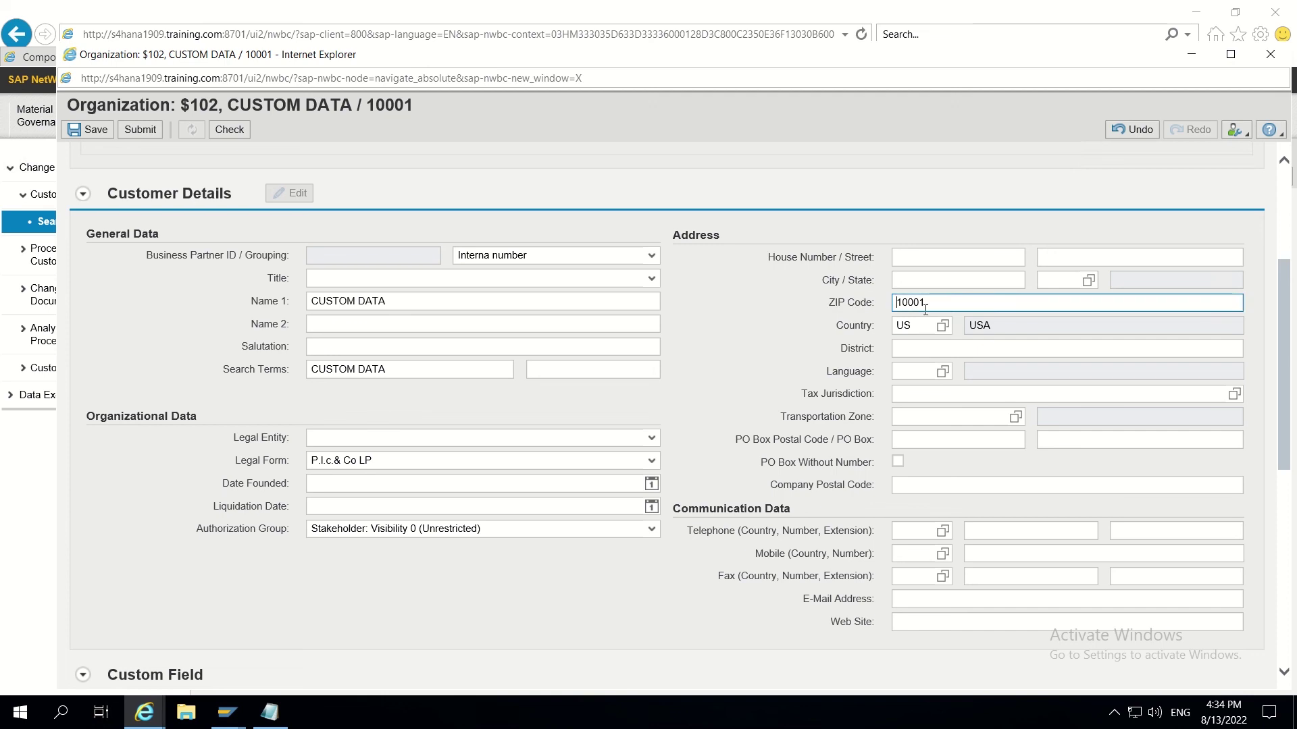
{"action": "left_click", "coordinate": [907, 278]}
{"action": "type", "text": "Los "}
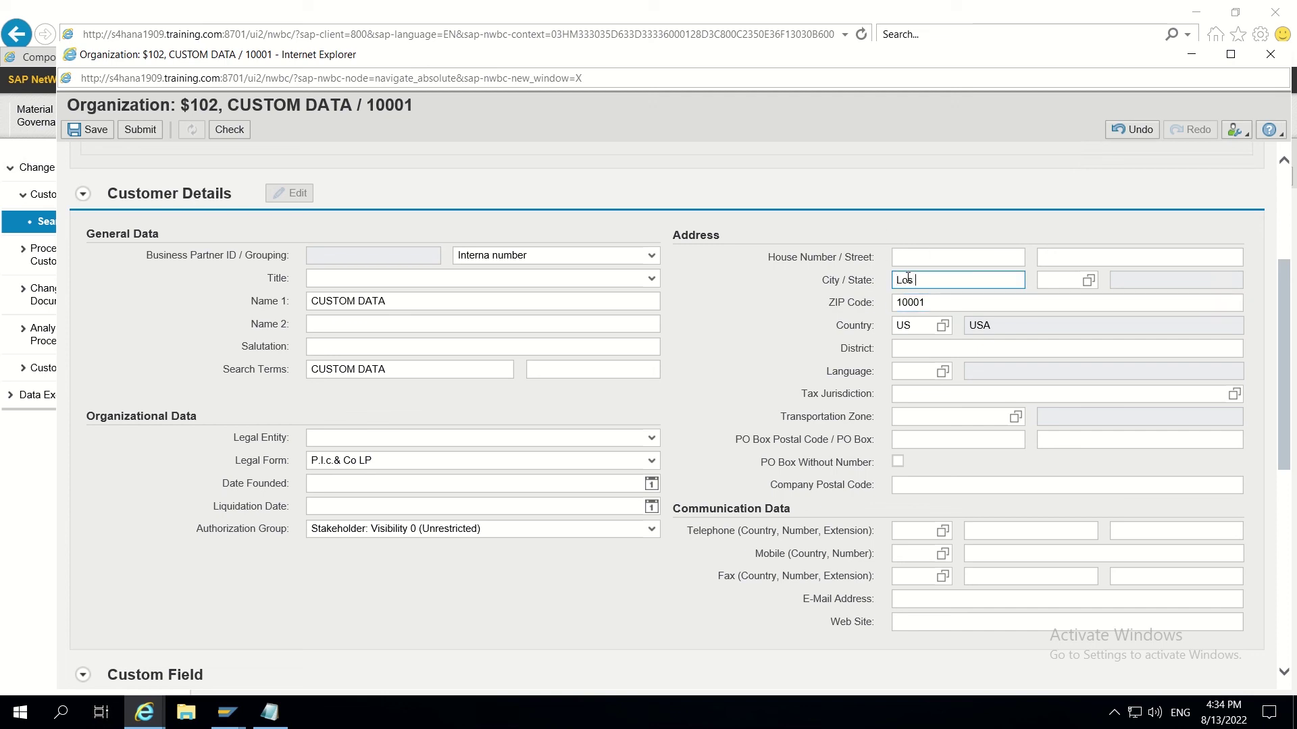
{"action": "type", "text": "vegas"}
{"action": "left_click", "coordinate": [1056, 283]}
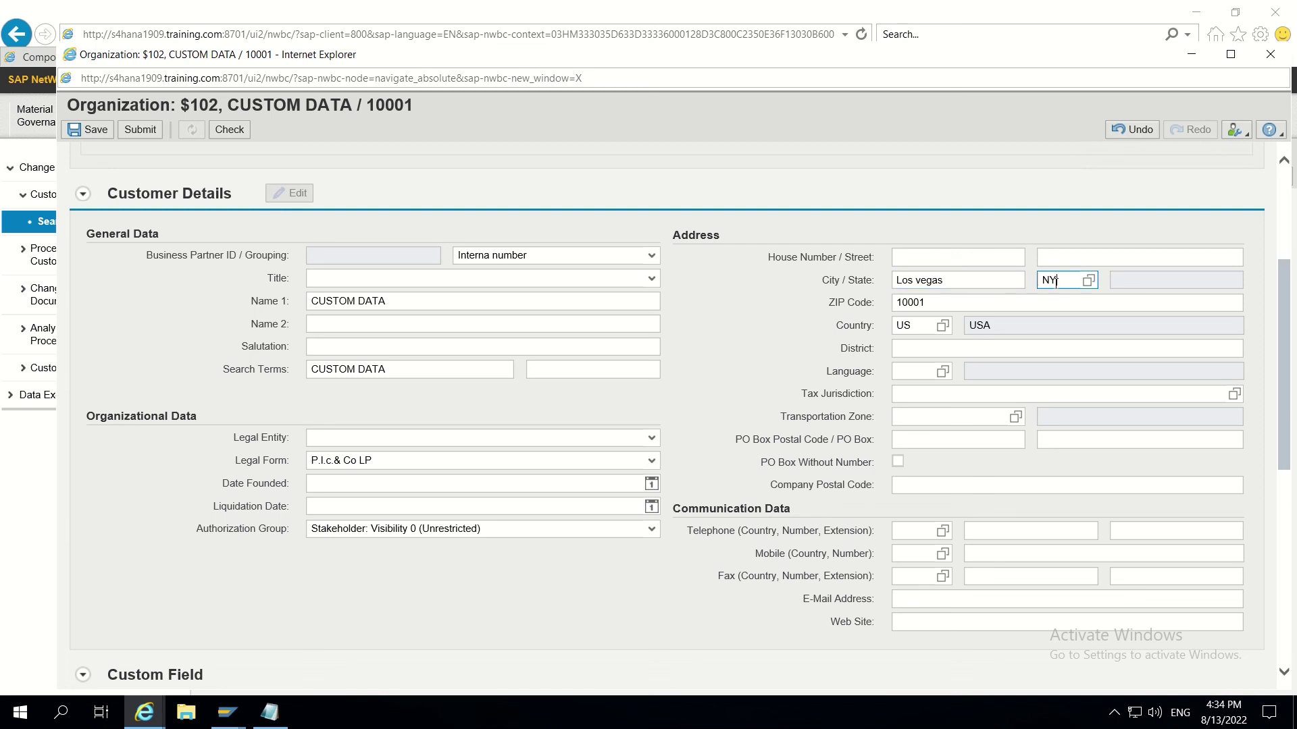
{"action": "key", "text": "Escape"}
{"action": "key", "text": "Return"}
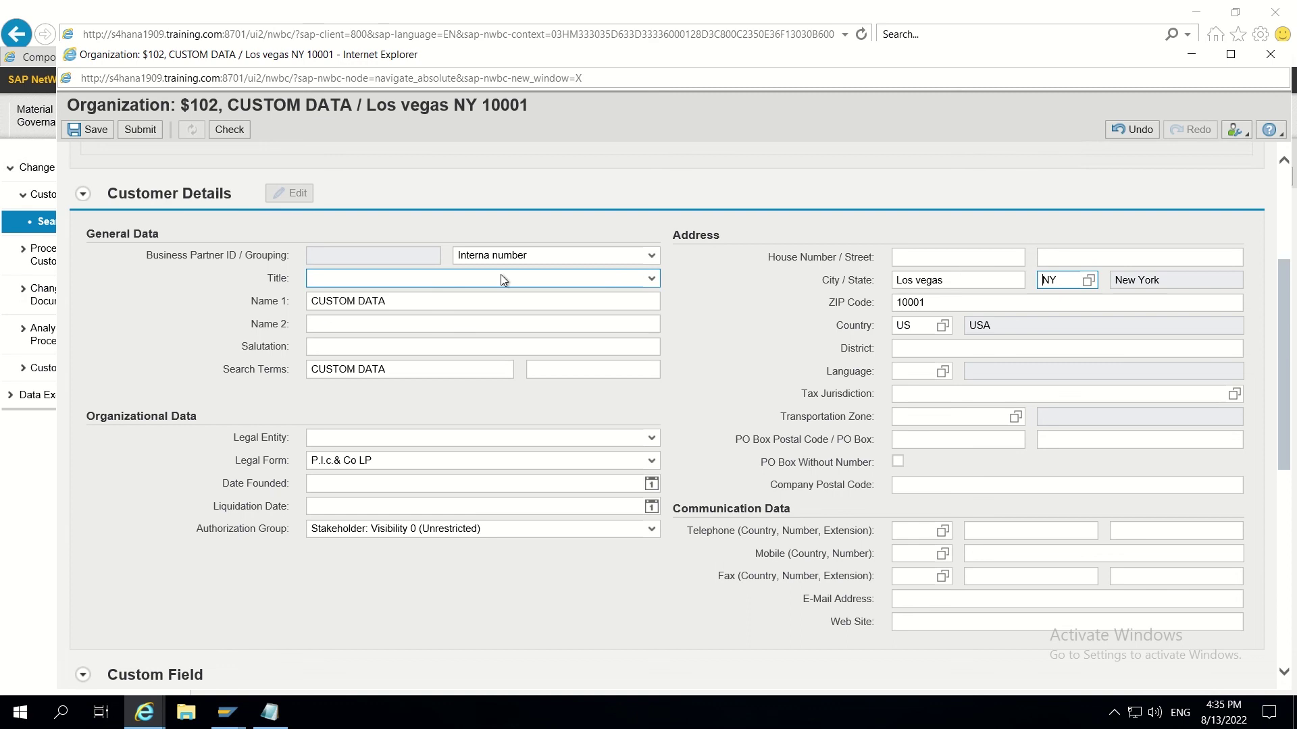
- Review the Custom Router value and submit the customer change request
{"action": "left_click", "coordinate": [140, 129]}
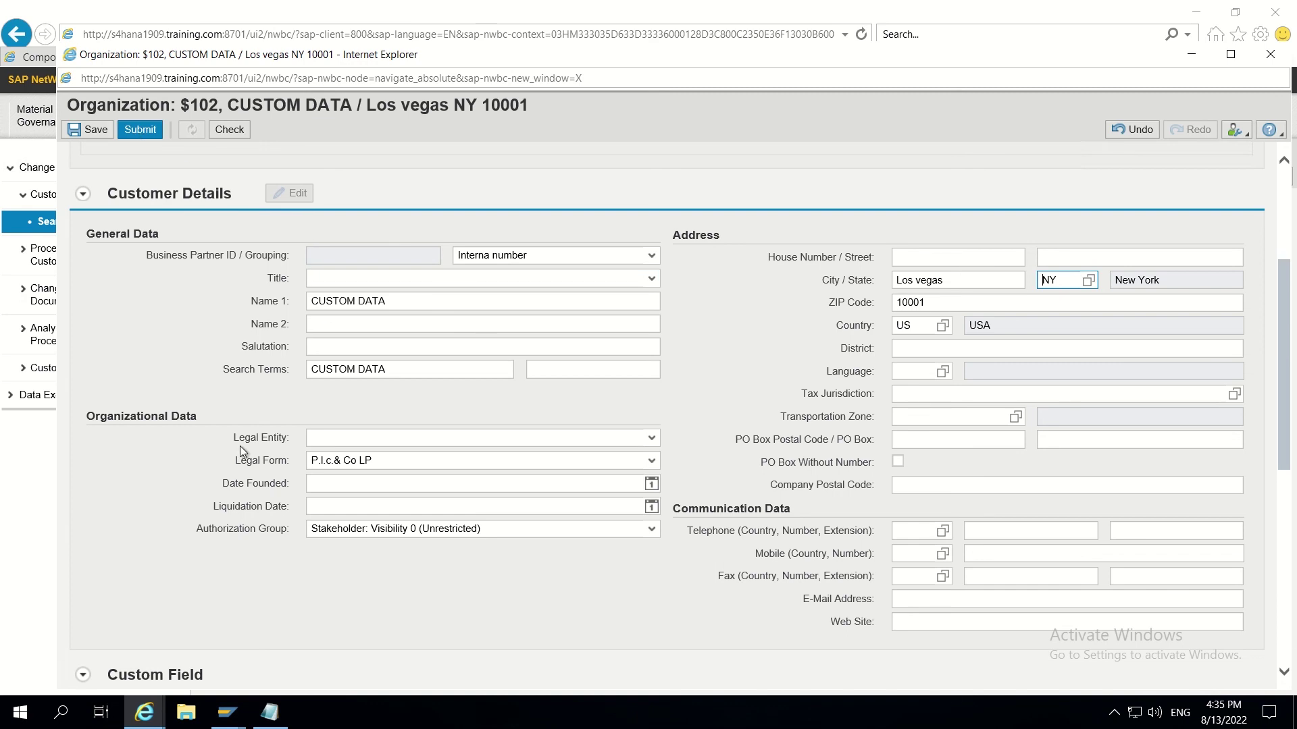
{"action": "scroll", "coordinate": [240, 446], "scroll_direction": "down", "scroll_amount": 3}
{"action": "left_click", "coordinate": [362, 491]}
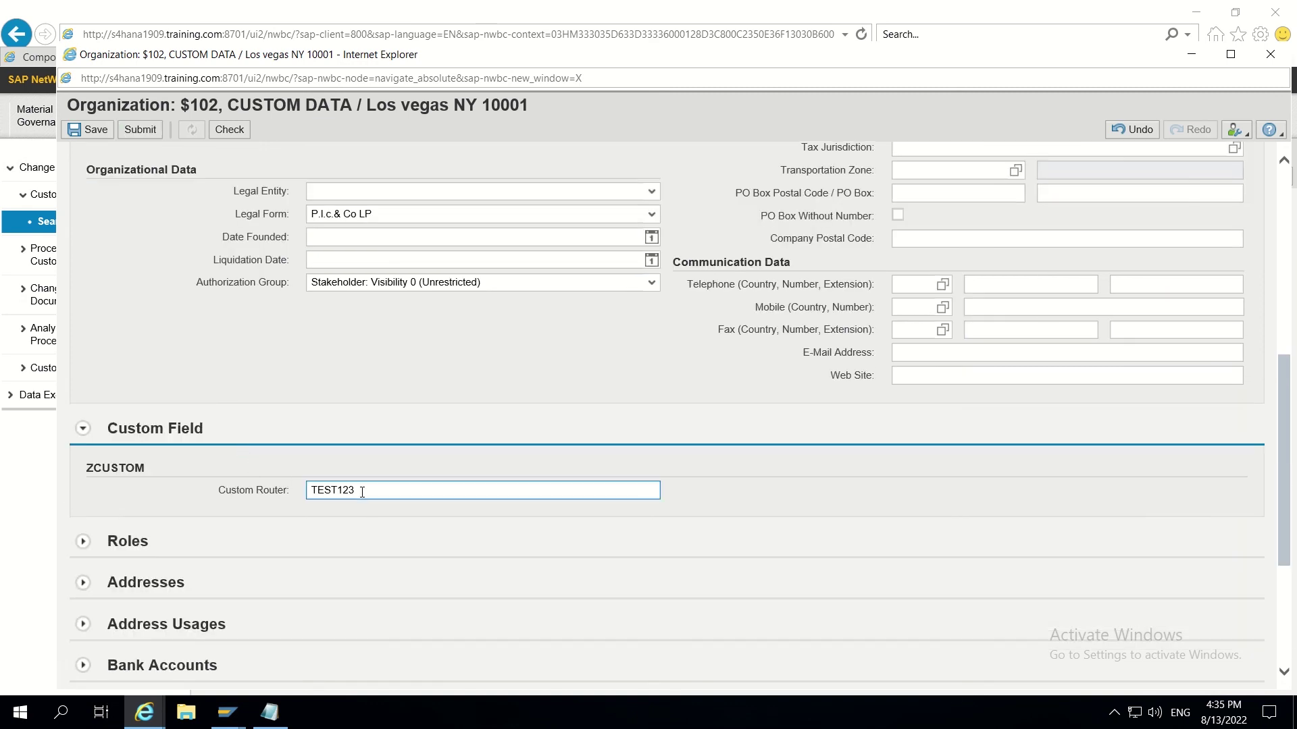
{"action": "left_click_drag", "start_coordinate": [362, 492], "coordinate": [308, 493]}
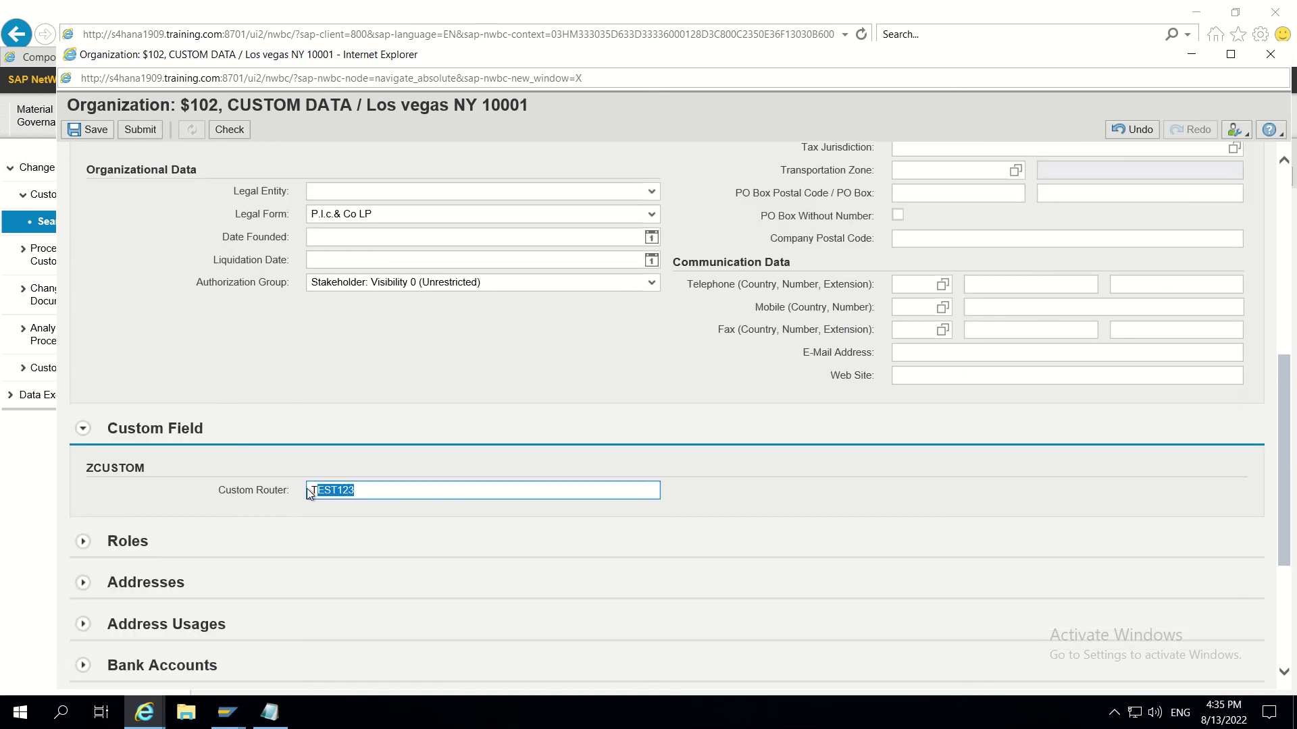
{"action": "left_click", "coordinate": [363, 490]}
{"action": "scroll", "coordinate": [364, 386], "scroll_direction": "up", "scroll_amount": 5}
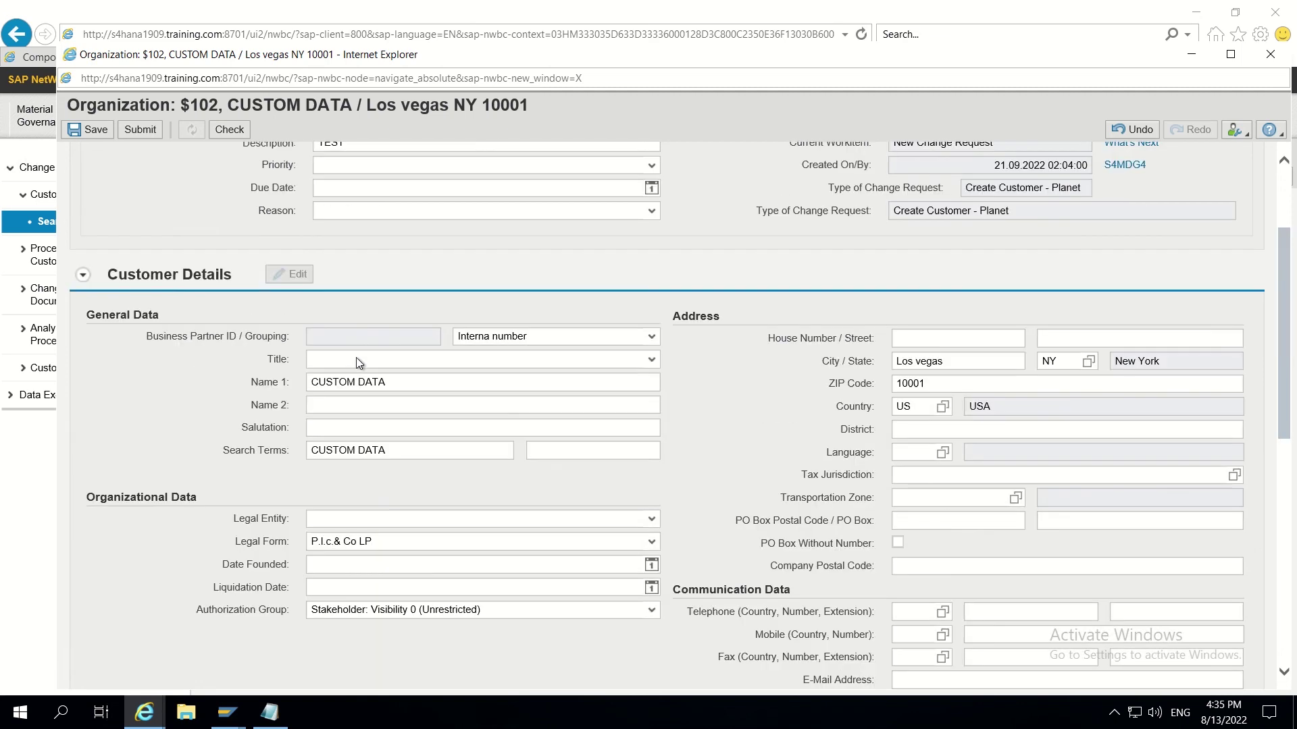
{"action": "left_click", "coordinate": [142, 130]}
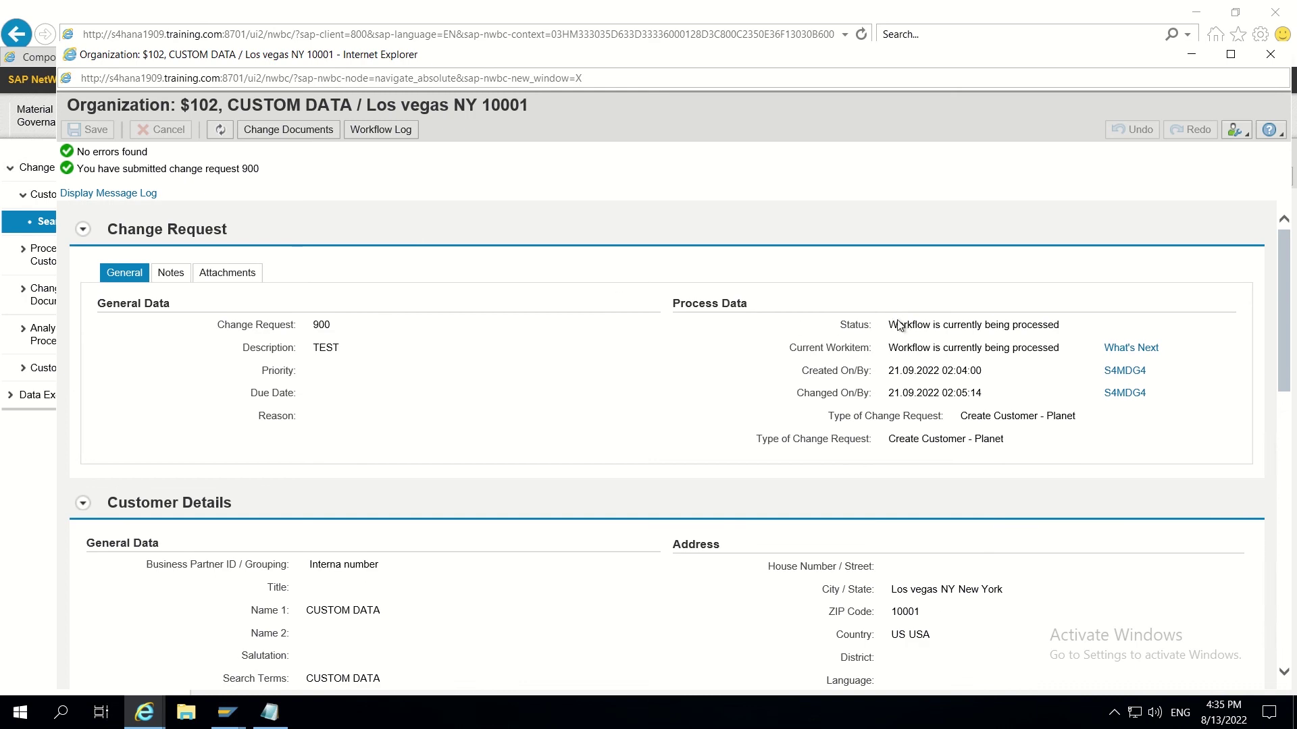
- Refresh the submitted change request and check its processing status
{"action": "left_click_drag", "start_coordinate": [887, 325], "coordinate": [985, 325]}
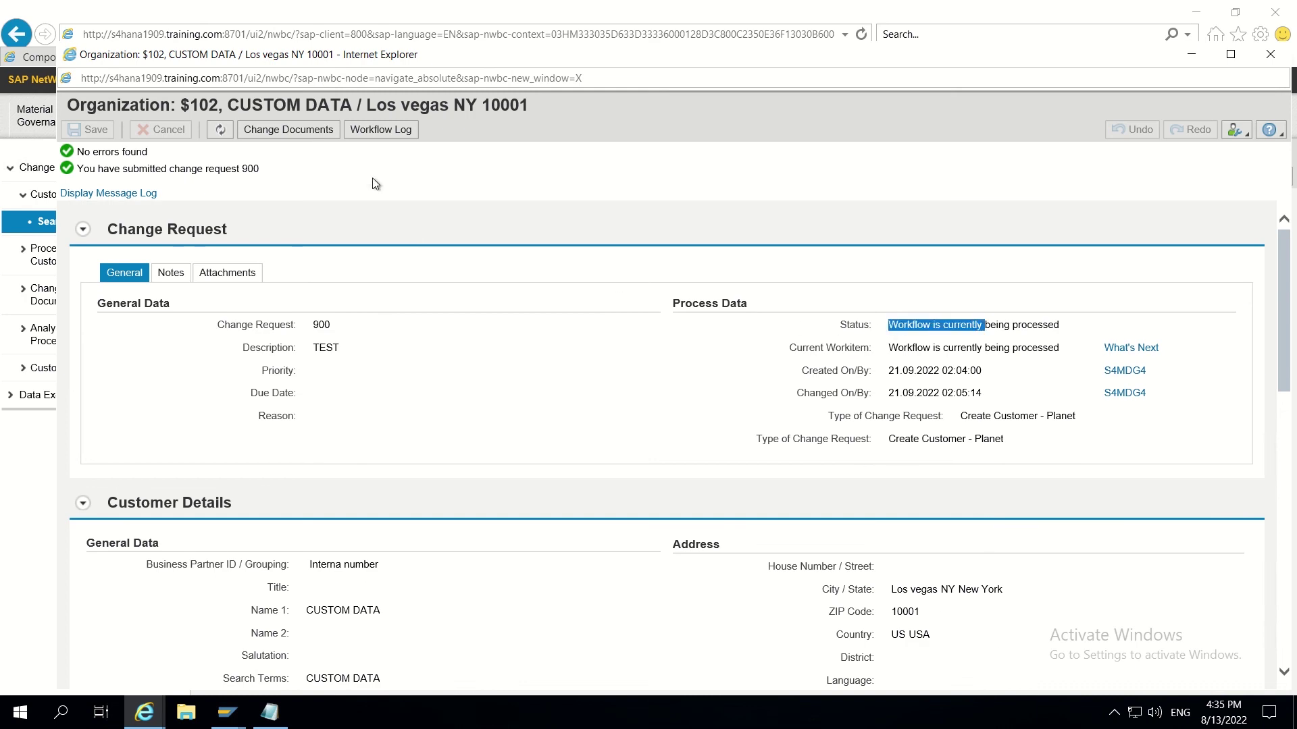
{"action": "left_click", "coordinate": [221, 131]}
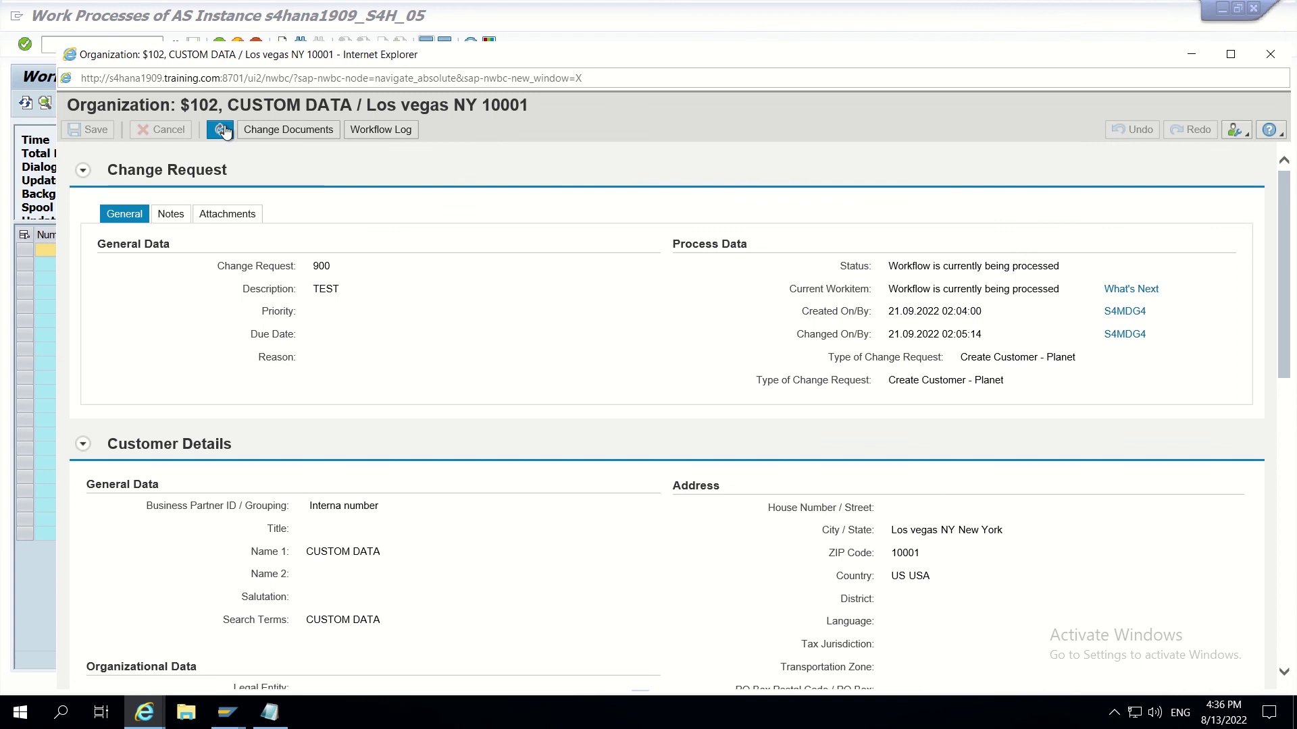
{"action": "left_click", "coordinate": [223, 130]}
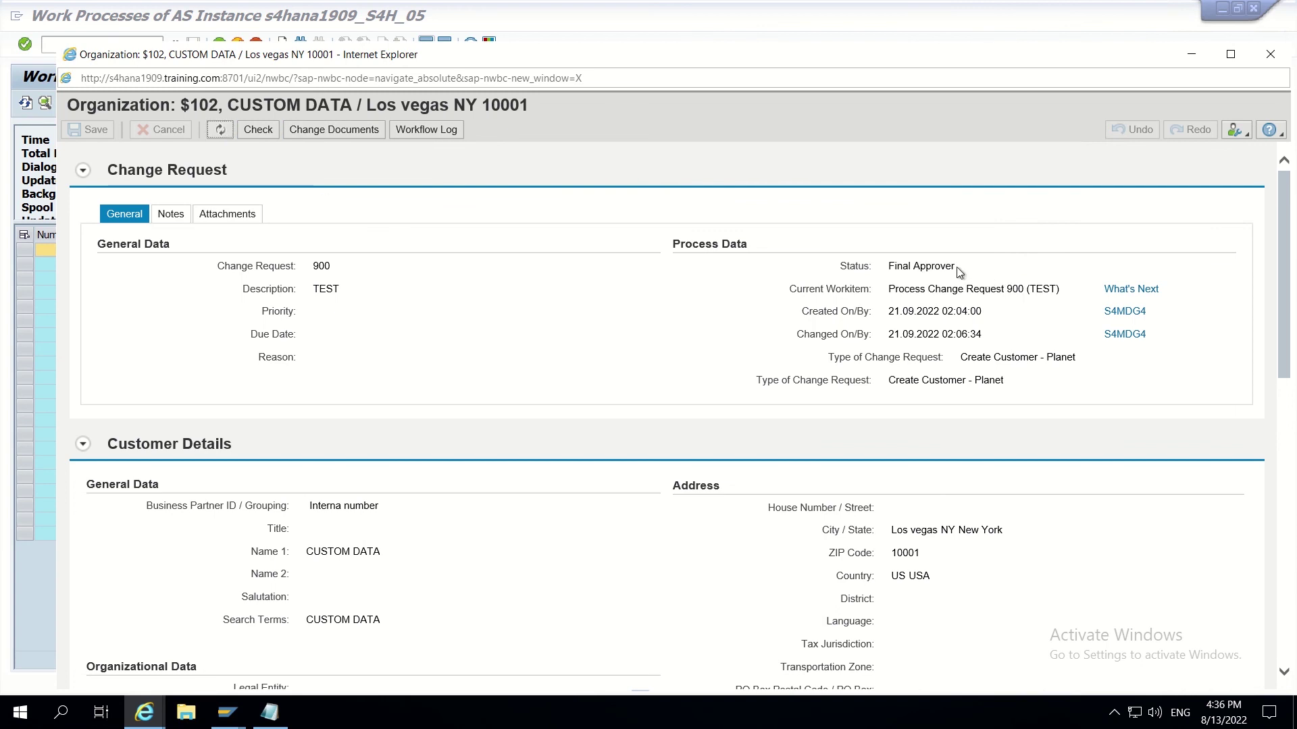
{"action": "left_click_drag", "start_coordinate": [955, 267], "coordinate": [887, 267]}
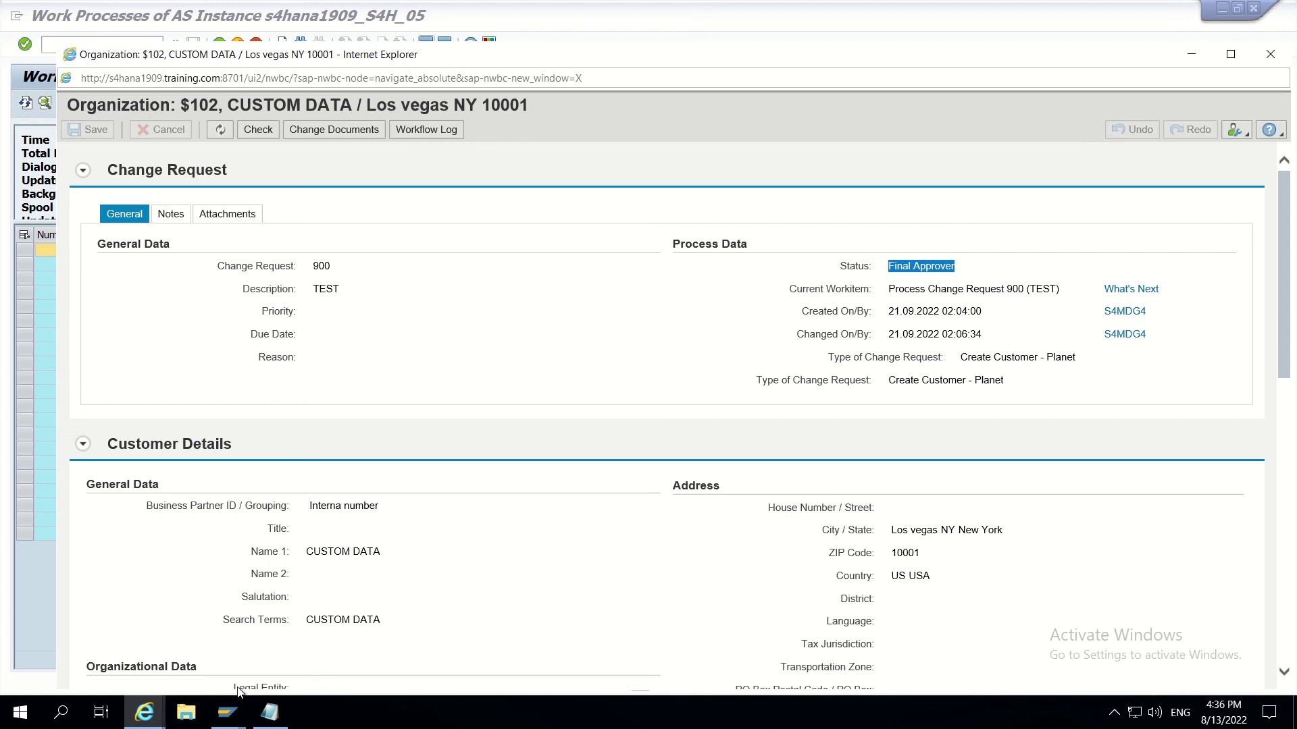
- Switch to the Class Builder session in SAP GUI, leave it and run transaction swia
{"action": "left_click", "coordinate": [227, 713]}
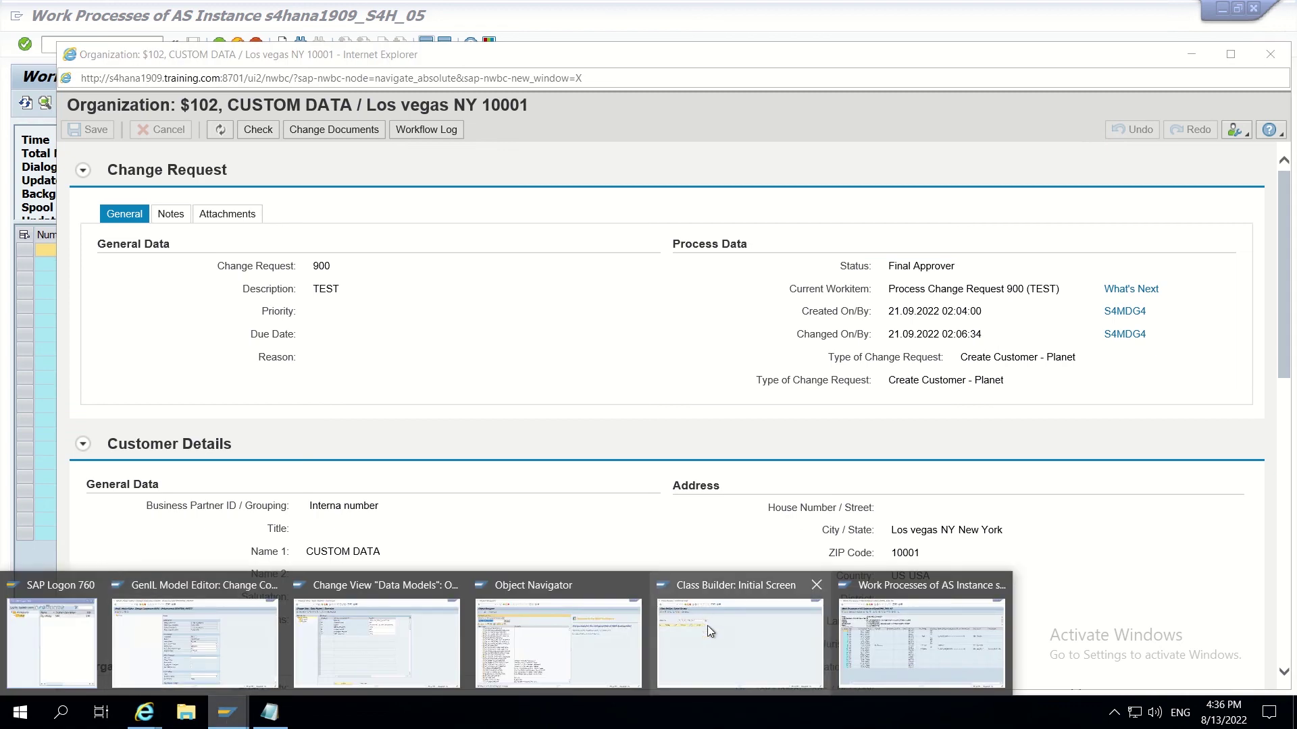
{"action": "mouse_move", "coordinate": [696, 646]}
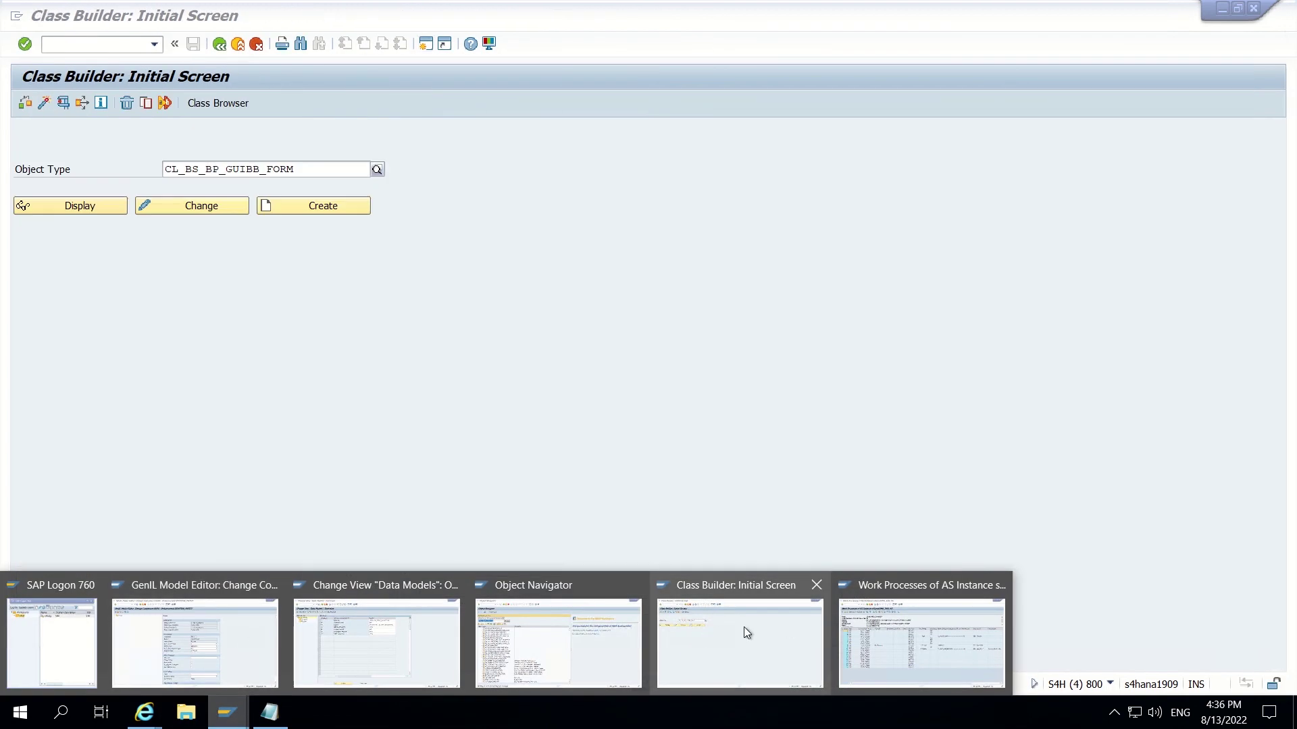
{"action": "left_click", "coordinate": [743, 627]}
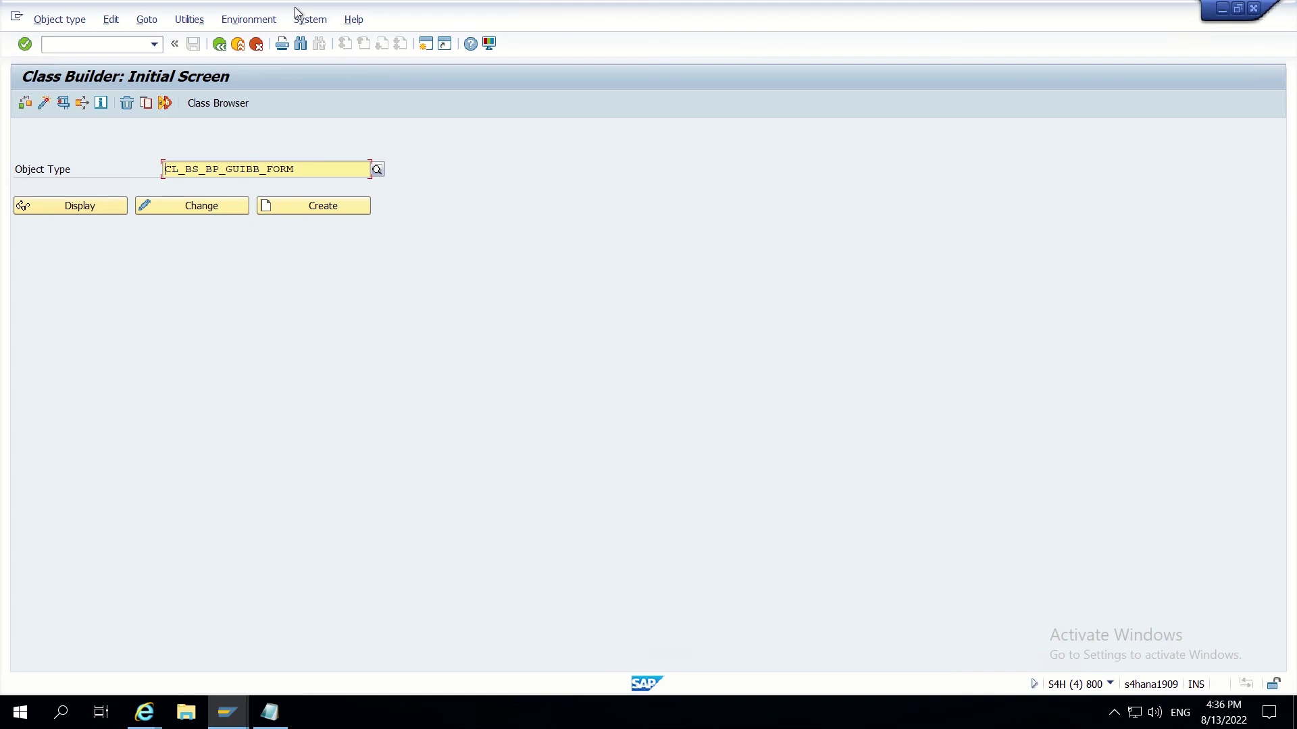
{"action": "left_click", "coordinate": [220, 45]}
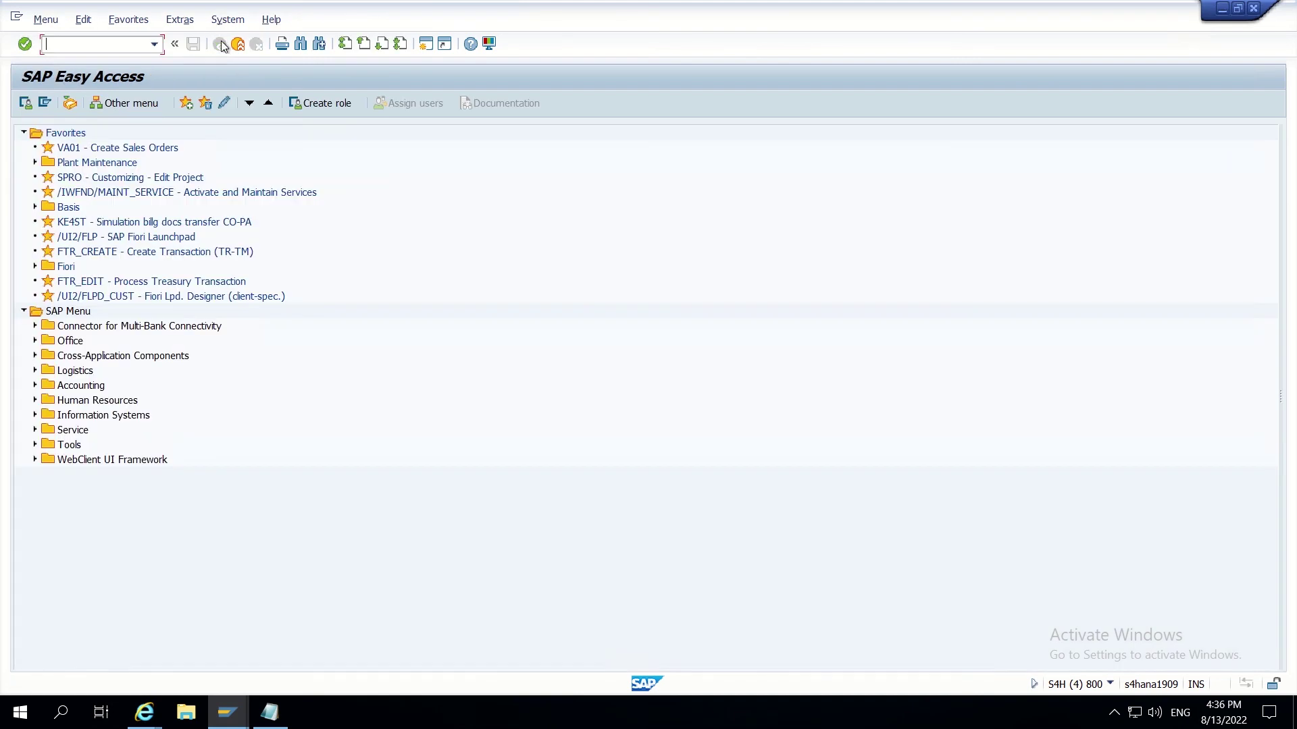
{"action": "type", "text": "swia"}
{"action": "key", "text": "Return"}
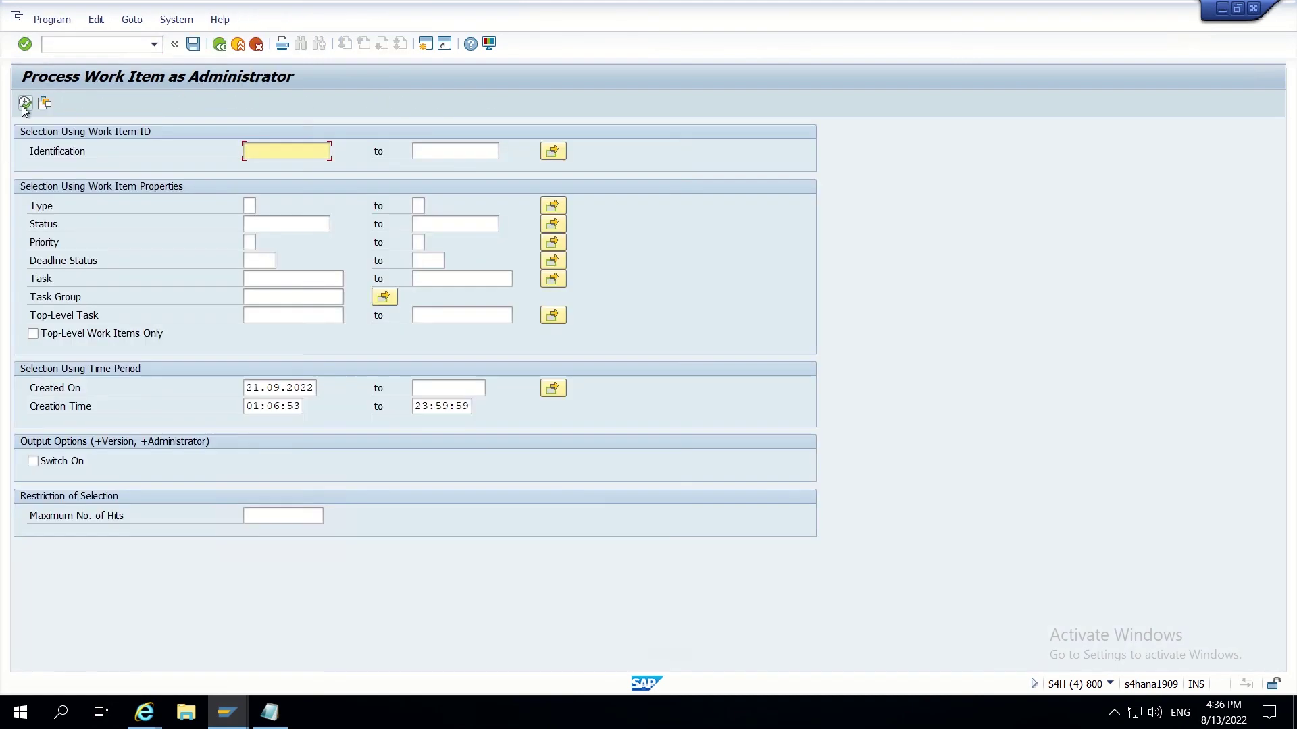
{"action": "left_click", "coordinate": [25, 105]}
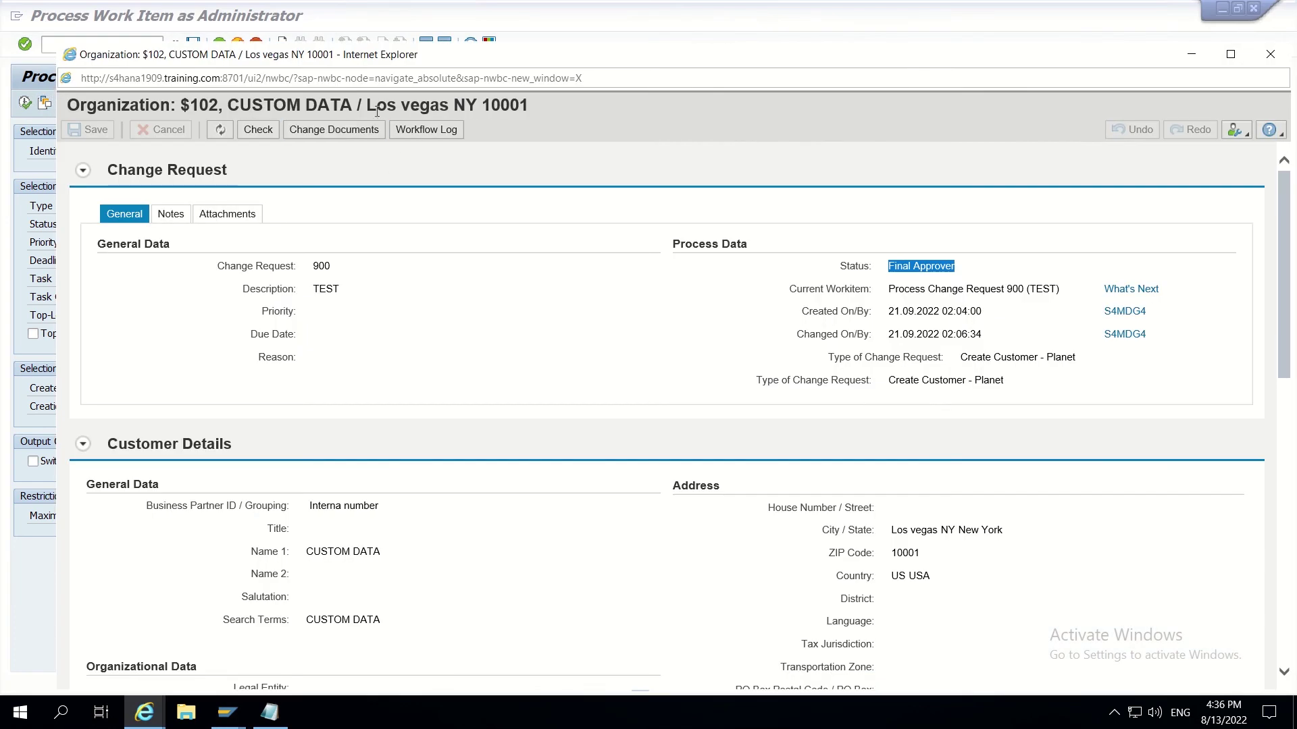
- Open the change request's workflow log, switch to the Process Work Item as Administrator session in SAP GUI and select by work item ID 427645
{"action": "left_click", "coordinate": [415, 135]}
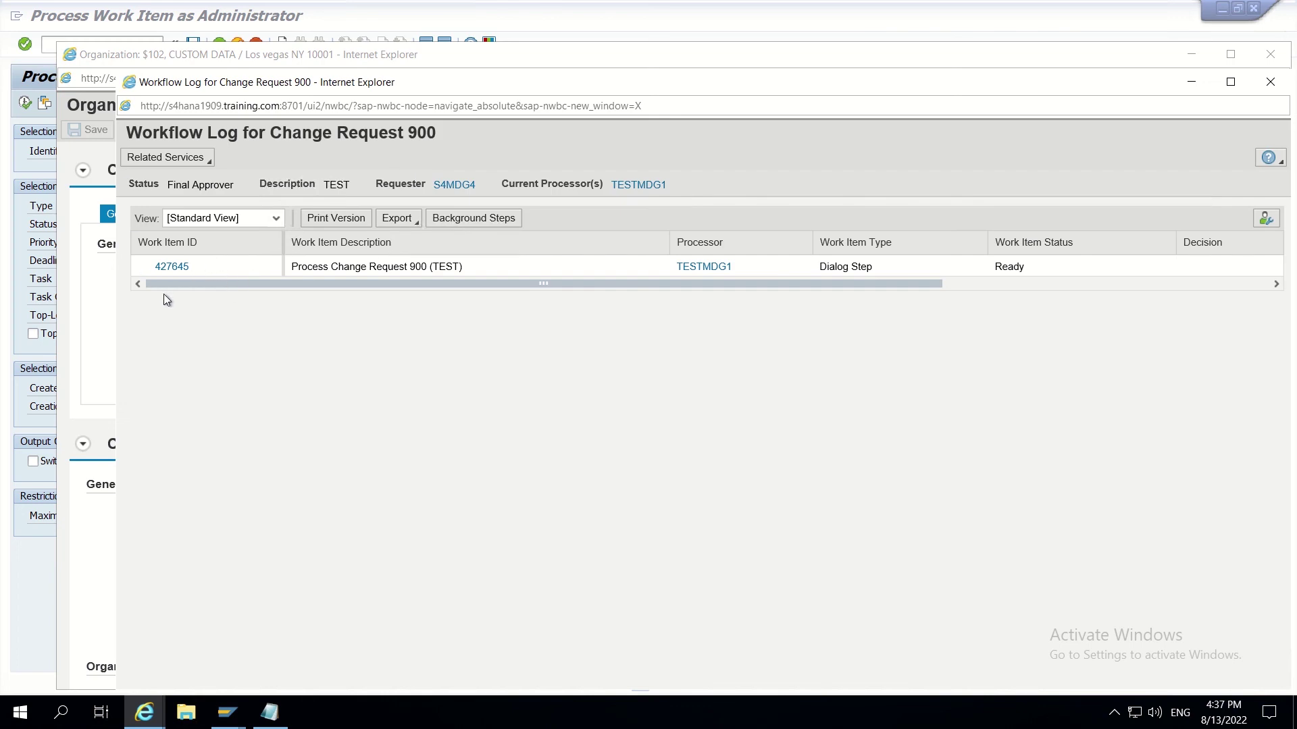
{"action": "key", "text": "alt+Tab"}
{"action": "key", "text": "alt+Tab"}
{"action": "key", "text": "Tab"}
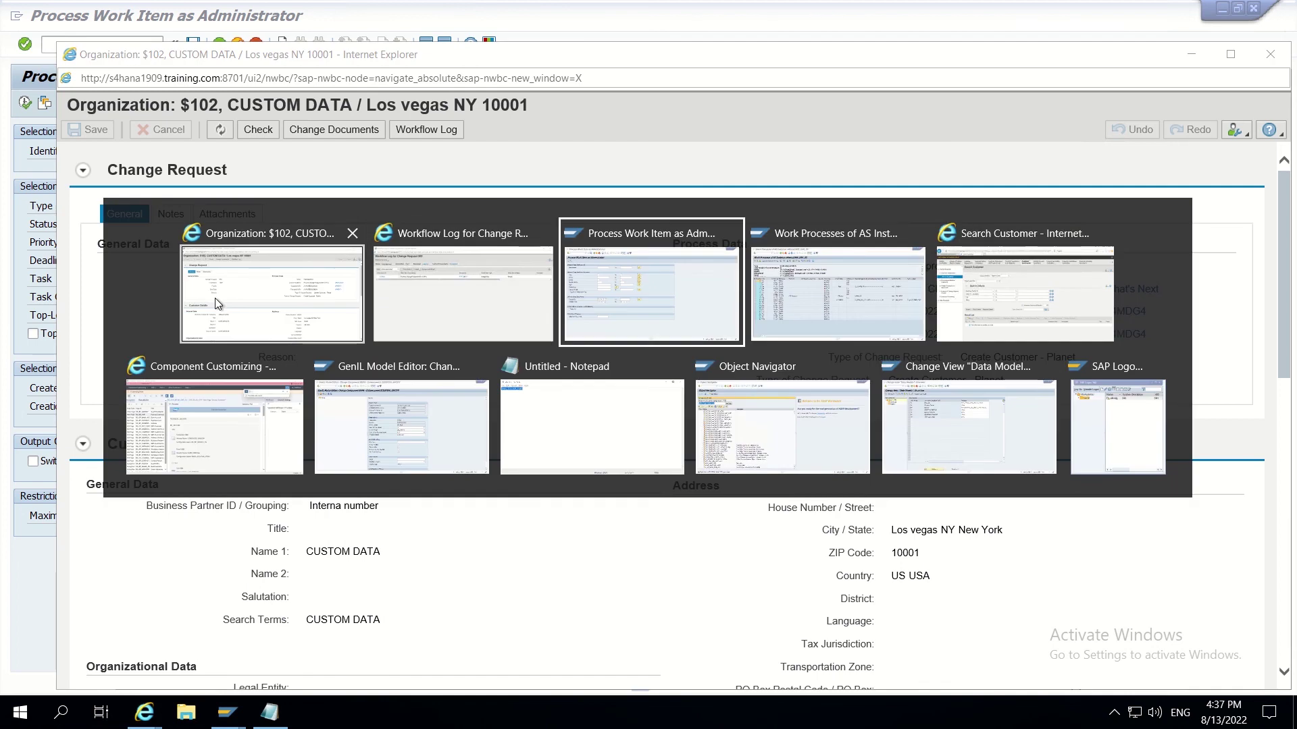
{"action": "type", "text": "4"}
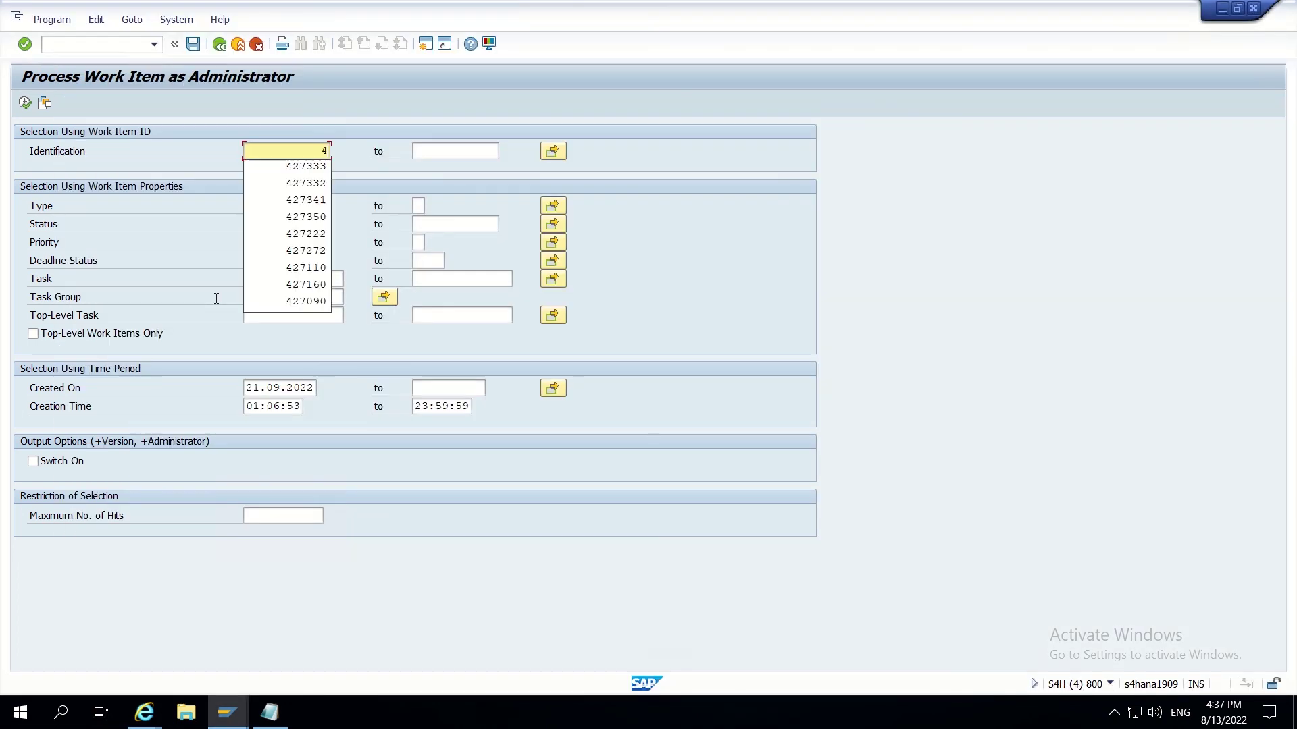
{"action": "type", "text": "27645"}
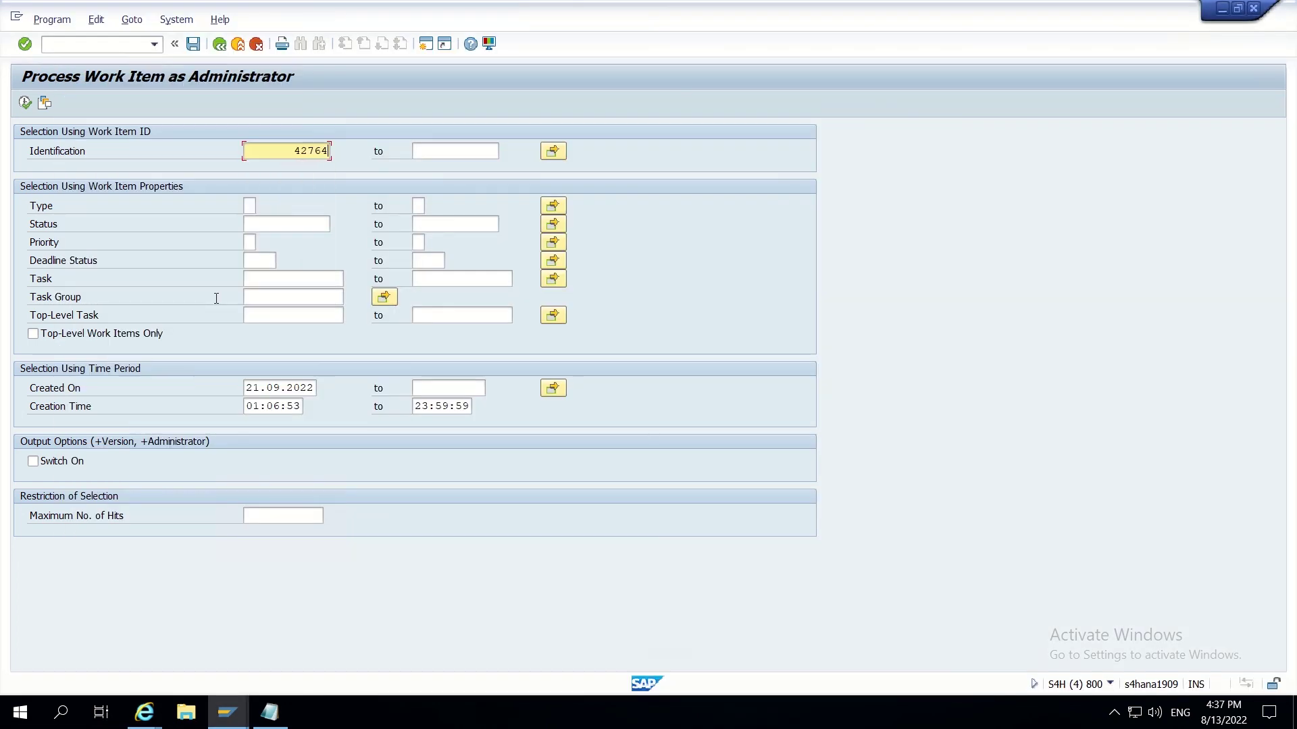
{"action": "left_click", "coordinate": [30, 106]}
- Execute the Process Change Request 900 work item without check and allow access to the bs_ovp_bp application
{"action": "left_click", "coordinate": [27, 152]}
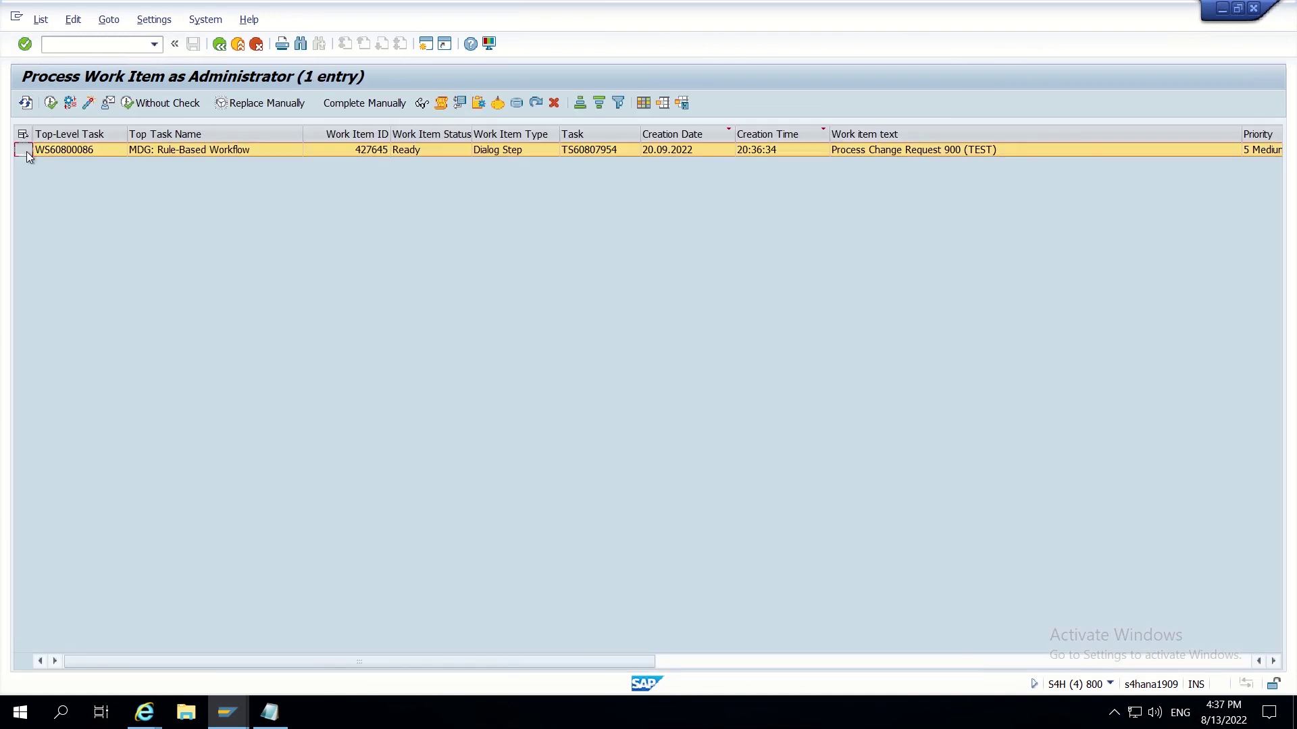
{"action": "left_click", "coordinate": [167, 102]}
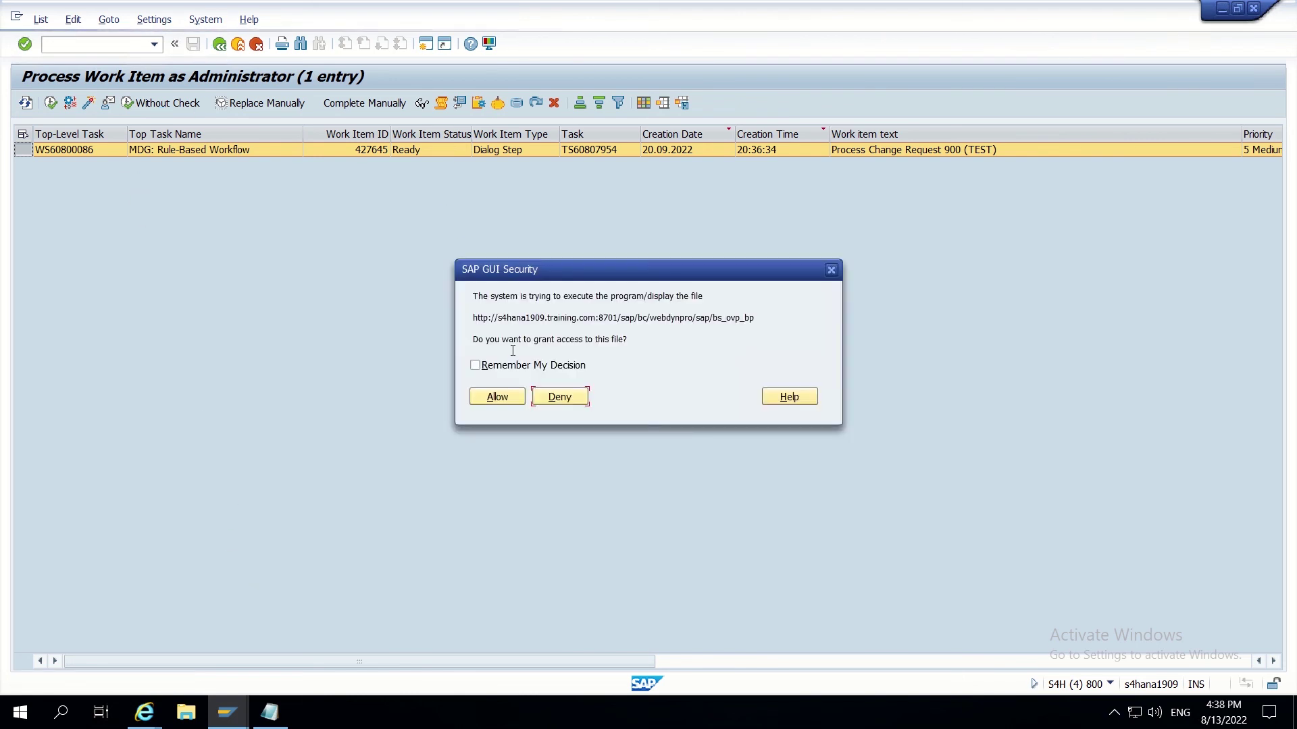
{"action": "left_click", "coordinate": [506, 397]}
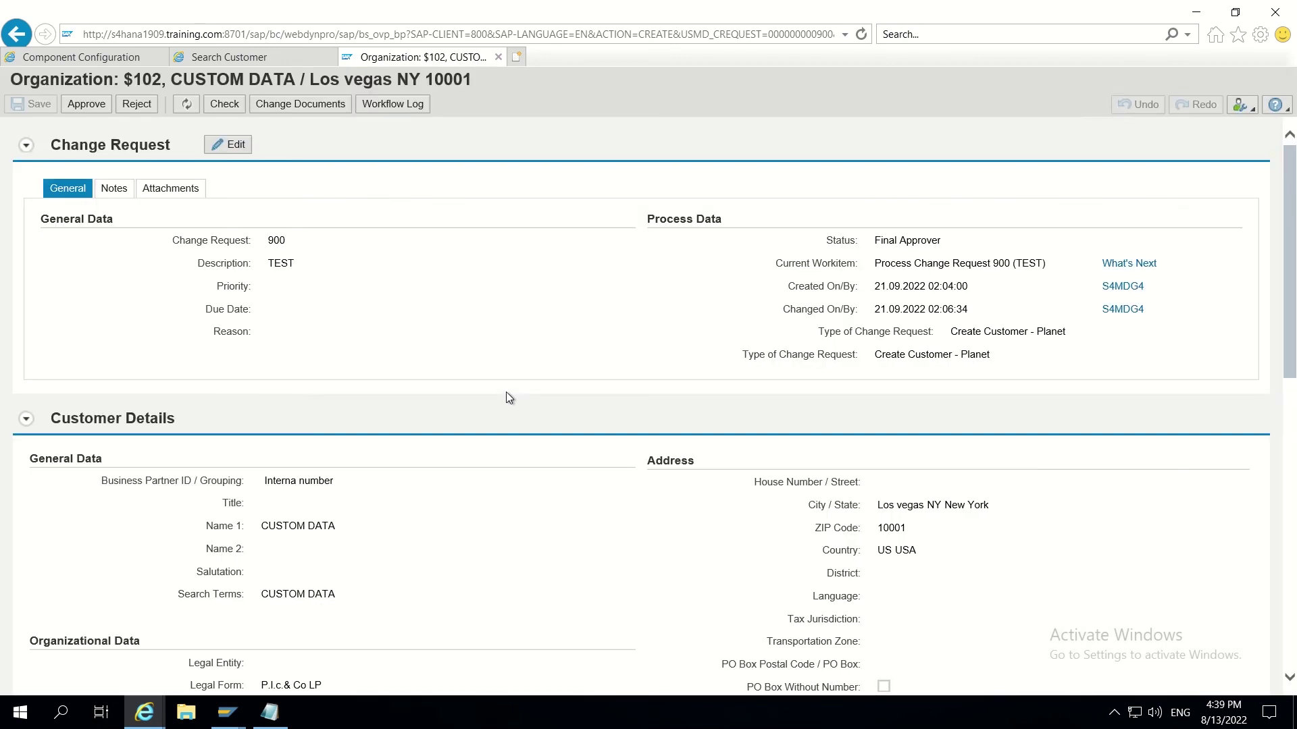
- Review the Custom Router value in the Custom Field section and the change request details before approval
{"action": "scroll", "coordinate": [389, 405], "scroll_direction": "down", "scroll_amount": 6}
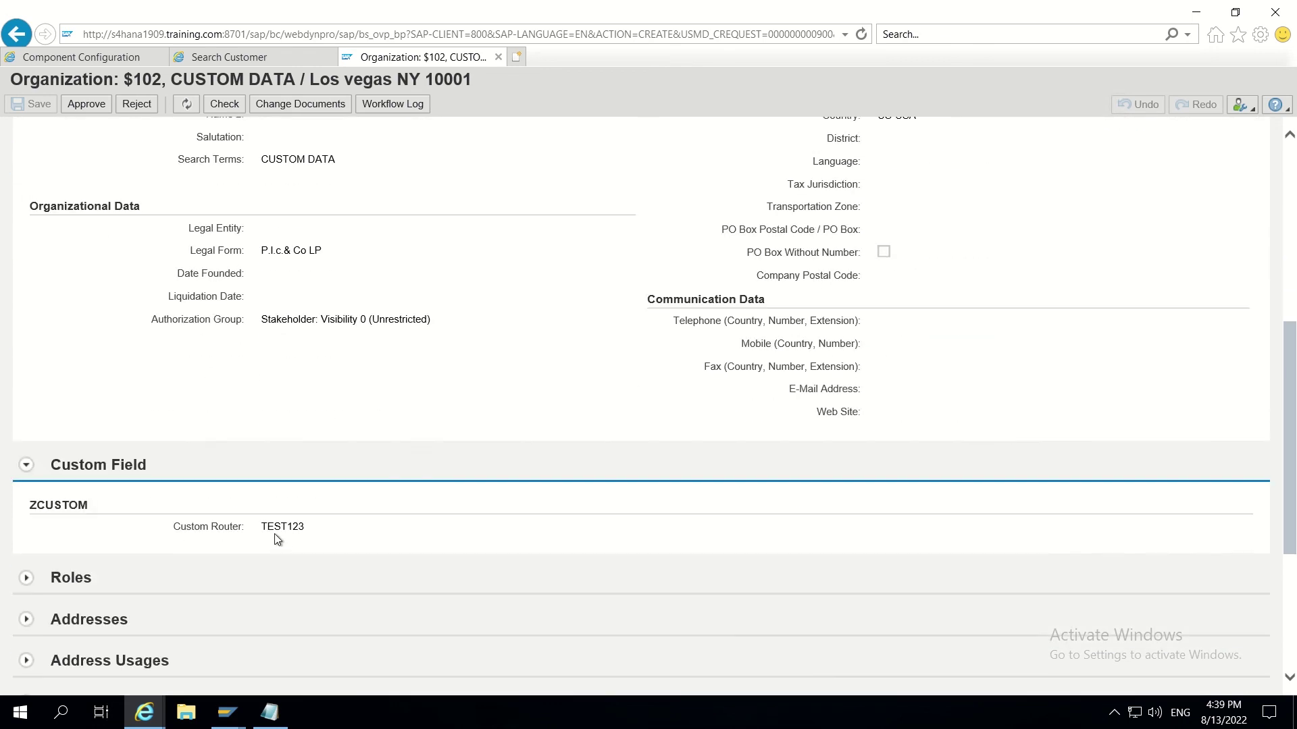
{"action": "left_click_drag", "start_coordinate": [263, 527], "coordinate": [301, 528]}
{"action": "scroll", "coordinate": [273, 427], "scroll_direction": "up", "scroll_amount": 4}
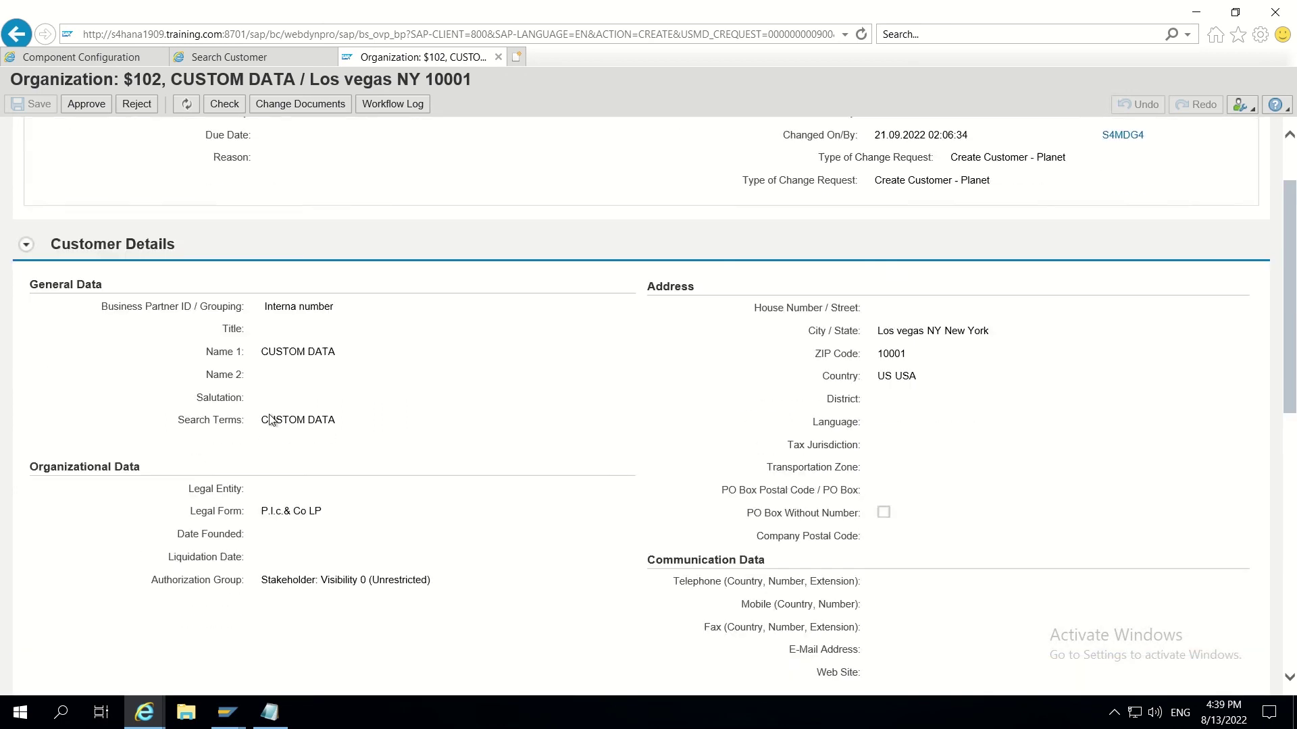
{"action": "scroll", "coordinate": [270, 420], "scroll_direction": "up", "scroll_amount": 3}
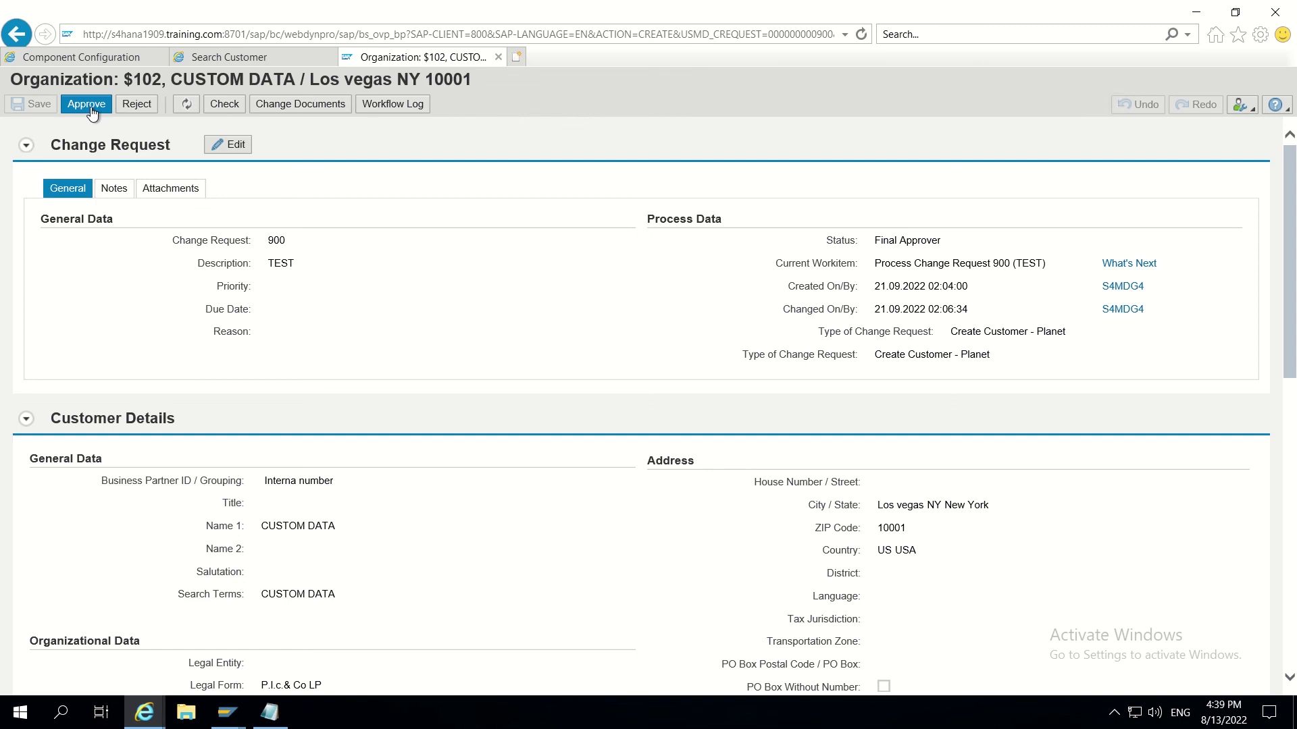
{"action": "scroll", "coordinate": [356, 486], "scroll_direction": "down", "scroll_amount": 8}
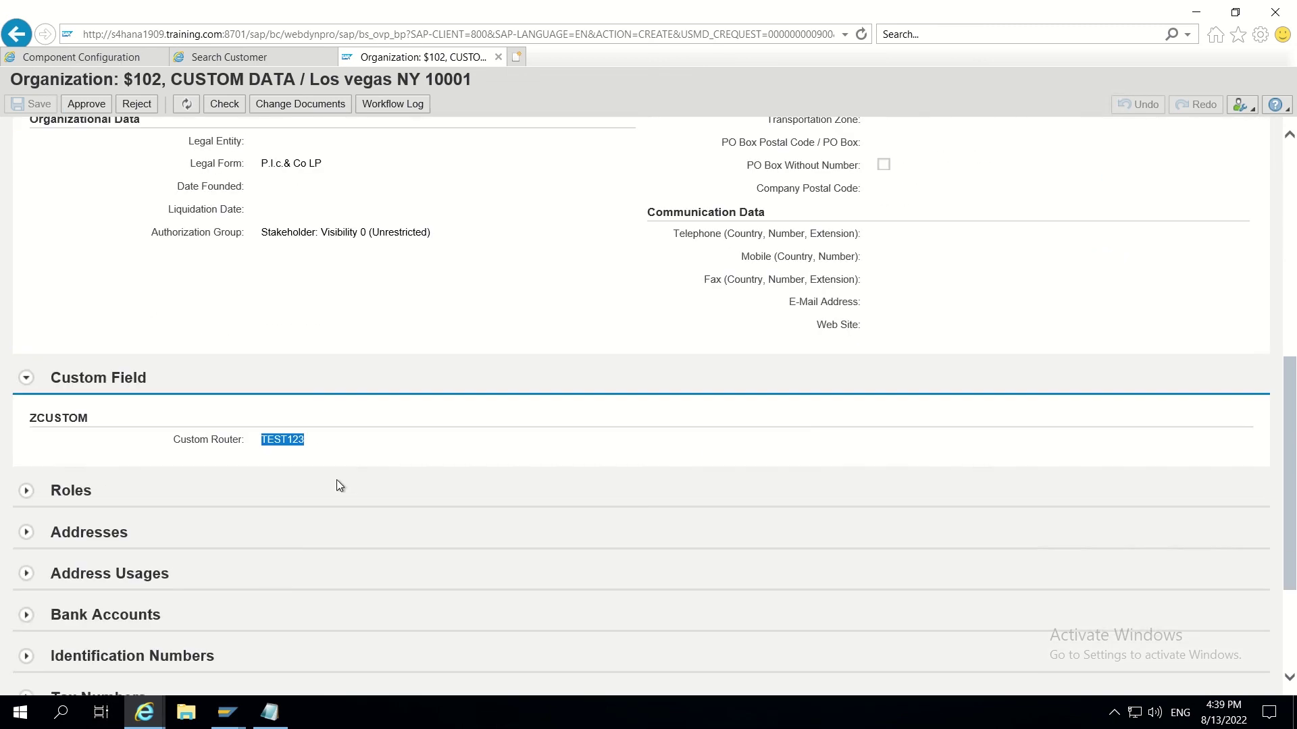